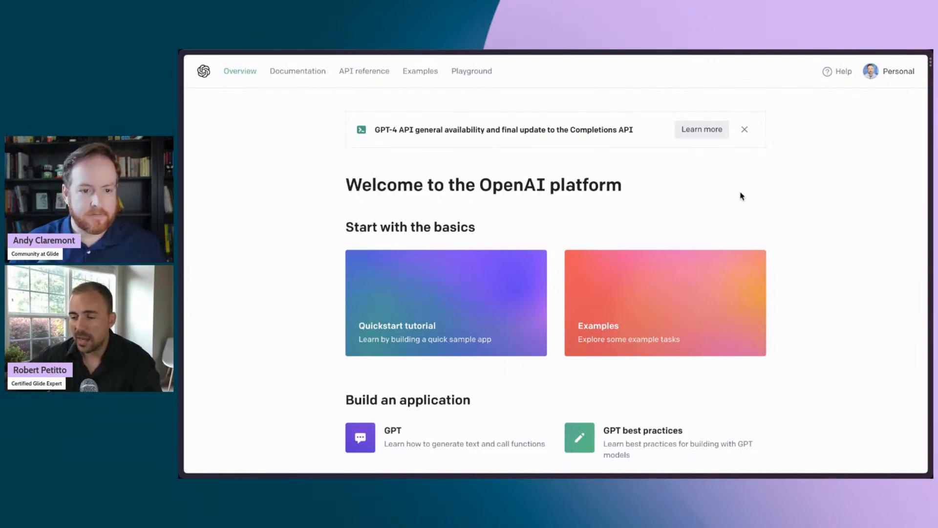
- Switch from the OpenAI Platform tab to the 'AI Help Desk Demo' app in Glide
{"action": "mouse_move", "coordinate": [180, 215]}
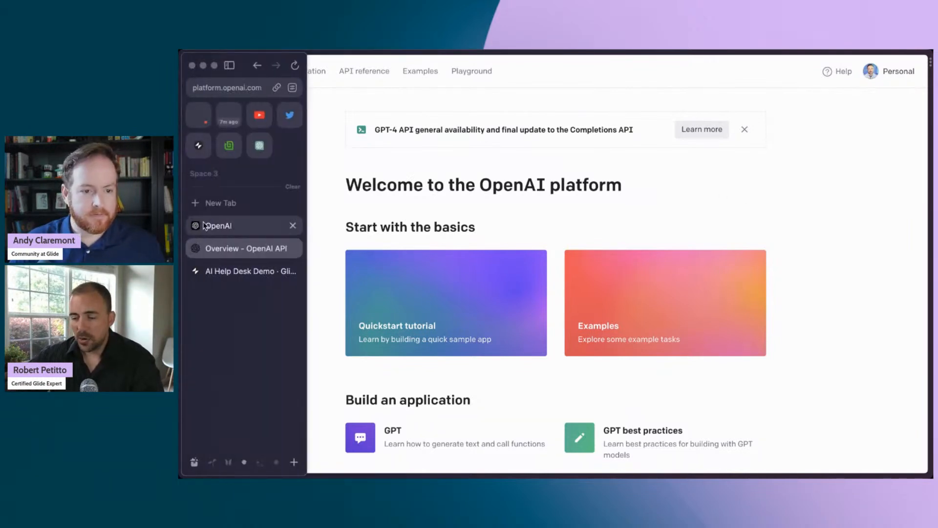
{"action": "left_click", "coordinate": [238, 271]}
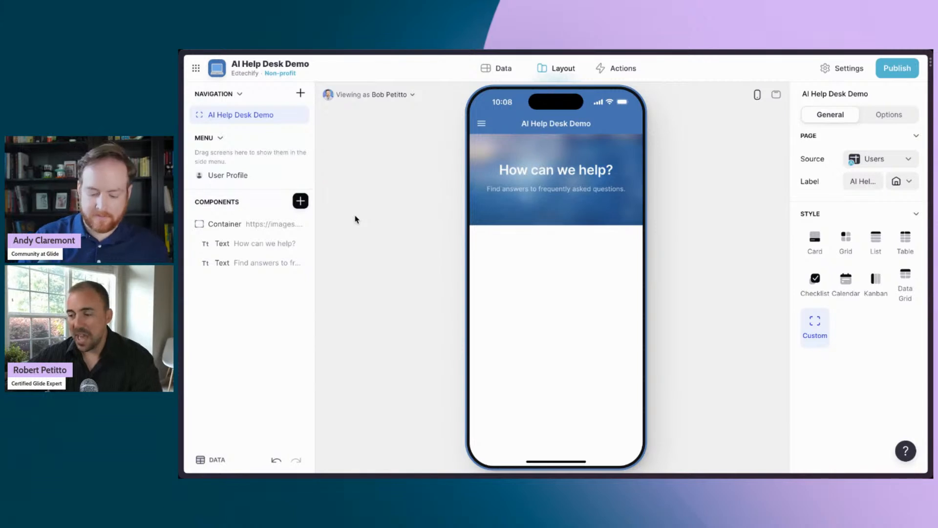
- In the Data tab, review the Users emails and the Inventory Brand and Display Name columns
{"action": "left_click", "coordinate": [509, 70]}
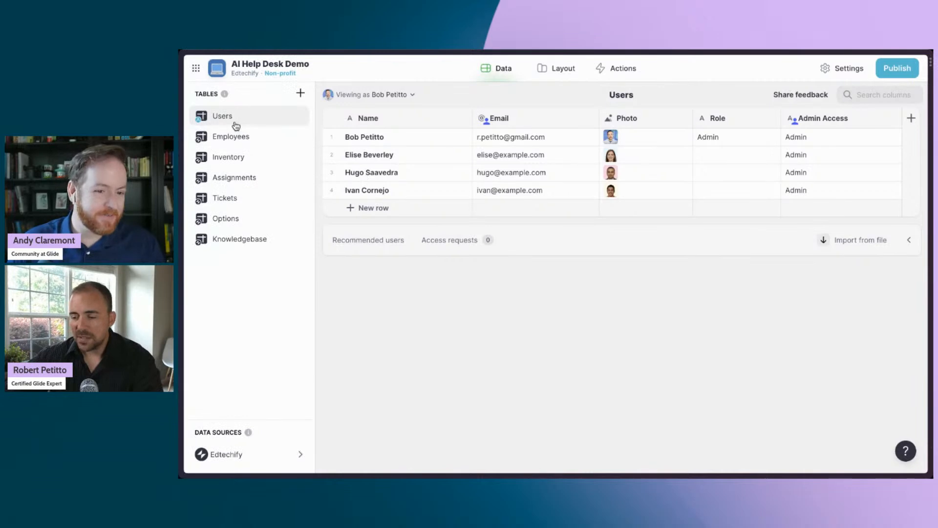
{"action": "left_click_drag", "start_coordinate": [488, 143], "coordinate": [489, 186]}
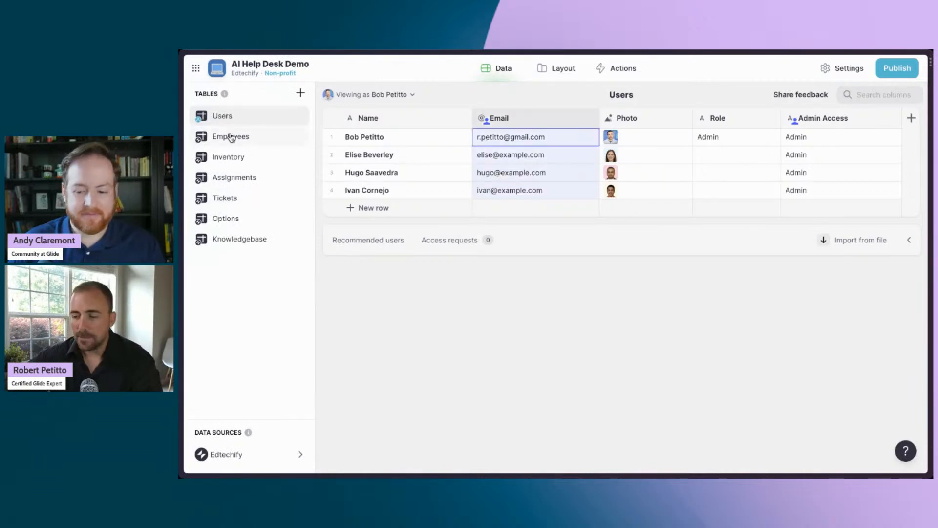
{"action": "left_click", "coordinate": [231, 155]}
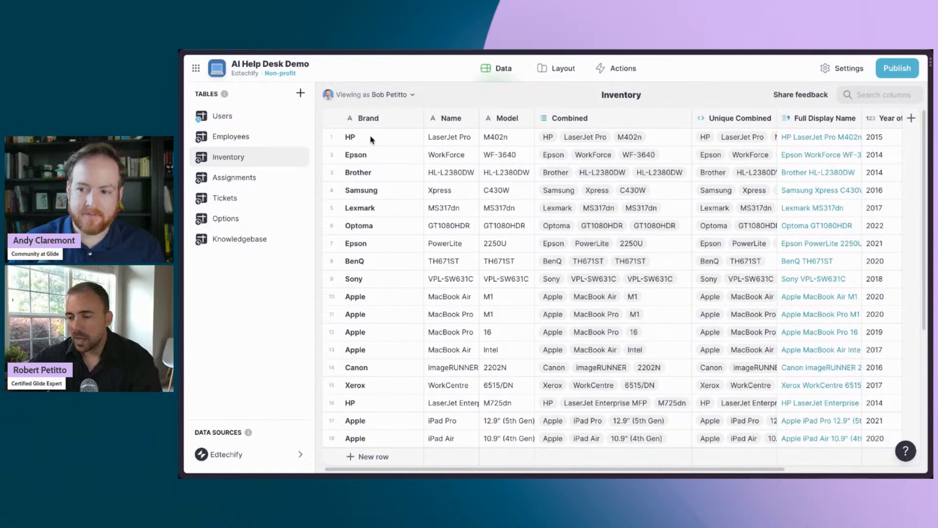
{"action": "left_click", "coordinate": [370, 121]}
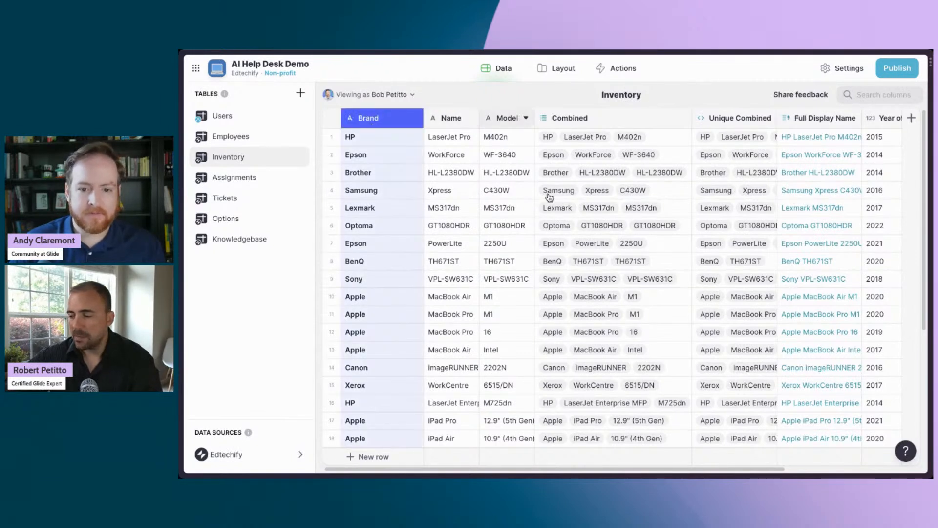
{"action": "left_click", "coordinate": [828, 139]}
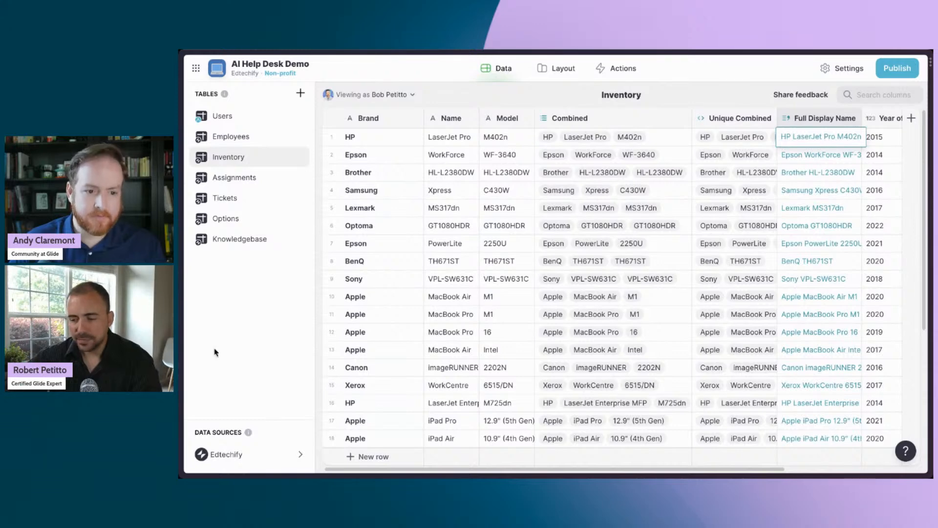
- Review employee names and devices in the Assignments table, then open Knowledgebase
{"action": "mouse_move", "coordinate": [219, 237]}
{"action": "left_click", "coordinate": [237, 178]}
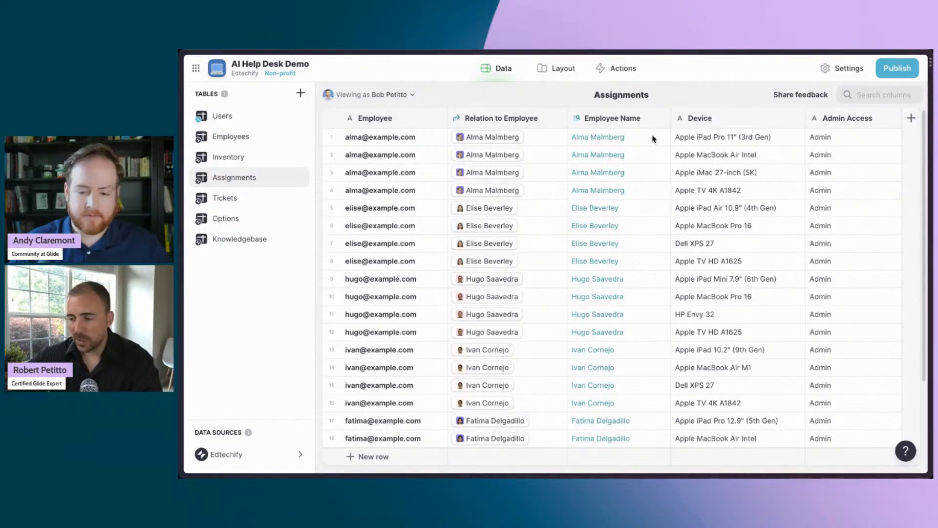
{"action": "left_click_drag", "start_coordinate": [615, 144], "coordinate": [616, 264]}
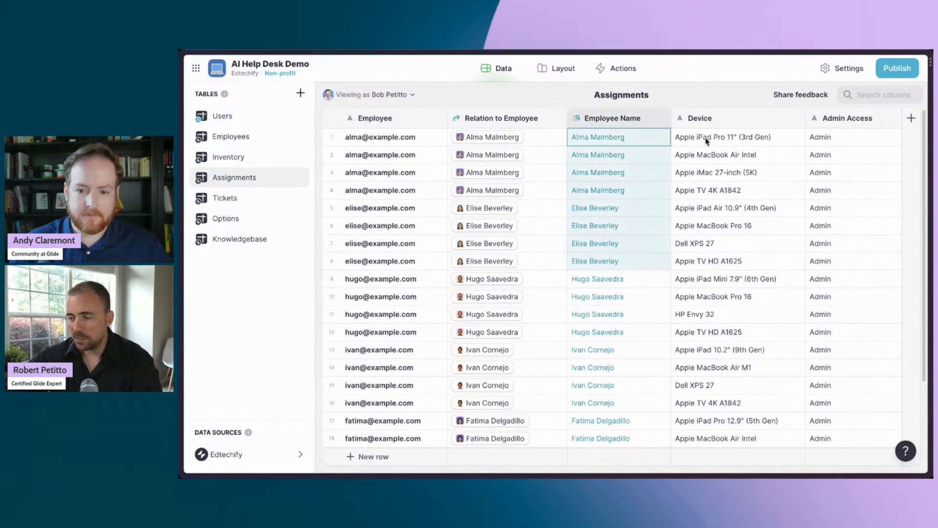
{"action": "left_click_drag", "start_coordinate": [708, 142], "coordinate": [712, 199]}
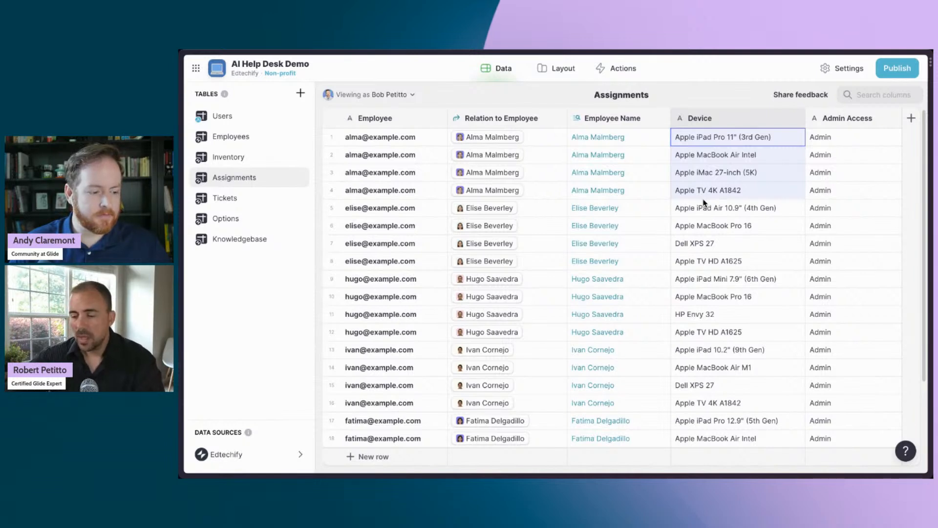
{"action": "left_click", "coordinate": [240, 239]}
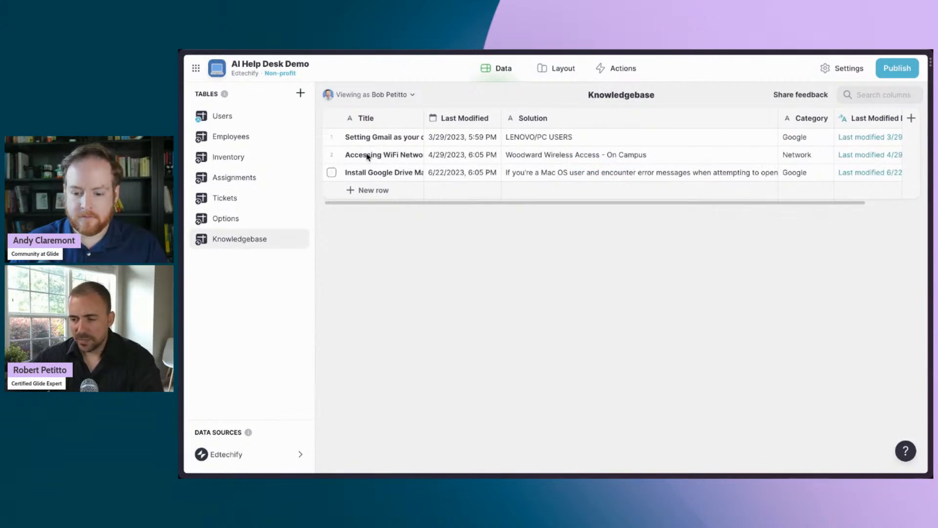
- Inspect Knowledgebase titles and the eight Tickets topics, then return to the Assignments table
{"action": "left_click_drag", "start_coordinate": [396, 138], "coordinate": [510, 173]}
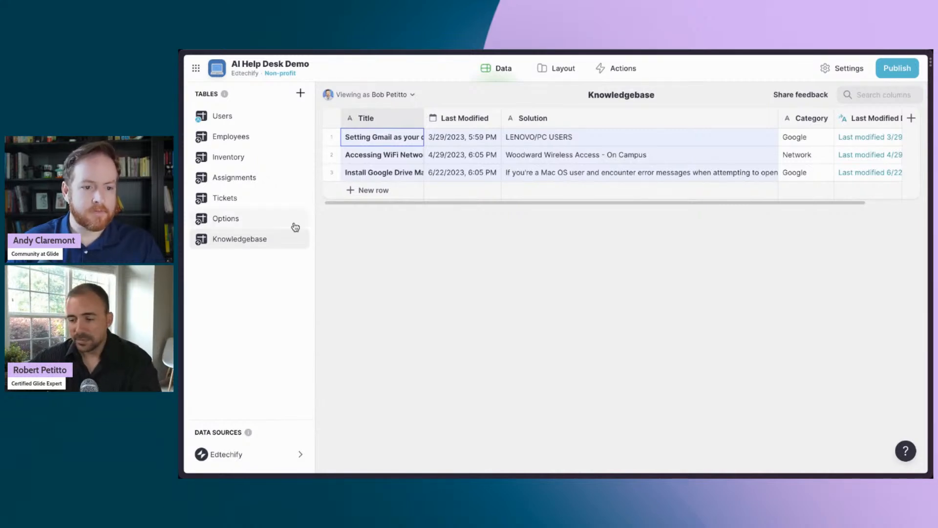
{"action": "left_click", "coordinate": [215, 198]}
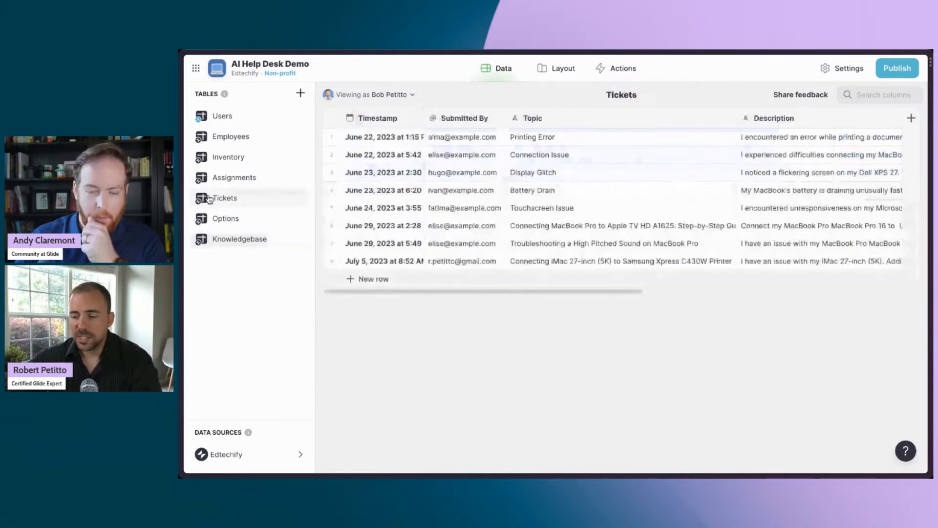
{"action": "left_click_drag", "start_coordinate": [528, 138], "coordinate": [548, 272]}
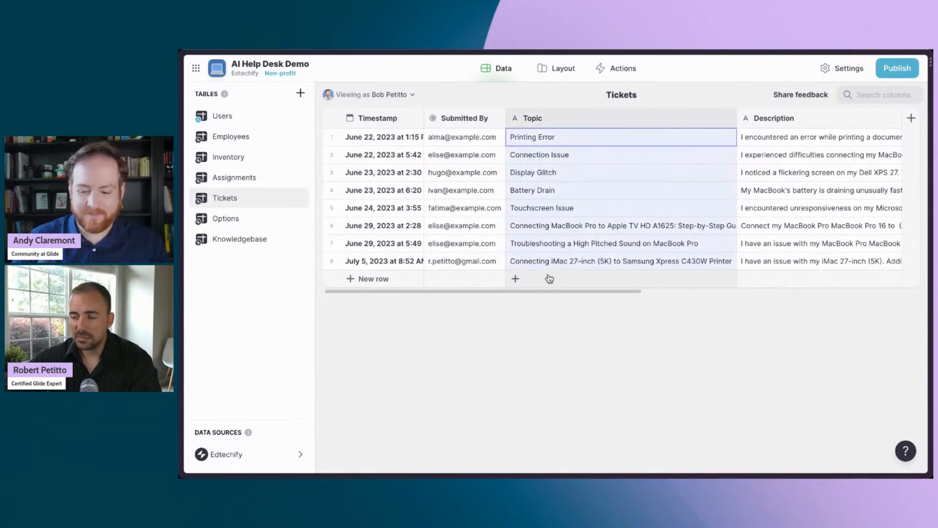
{"action": "left_click", "coordinate": [235, 181]}
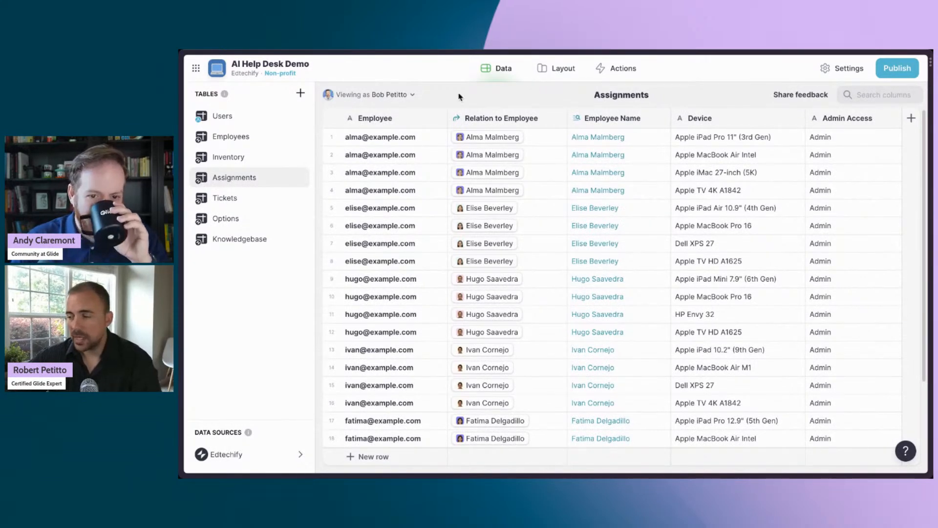
- Add the OpenAI integration from Settings > Integrations and paste in the OpenAI API key
{"action": "left_click", "coordinate": [845, 69]}
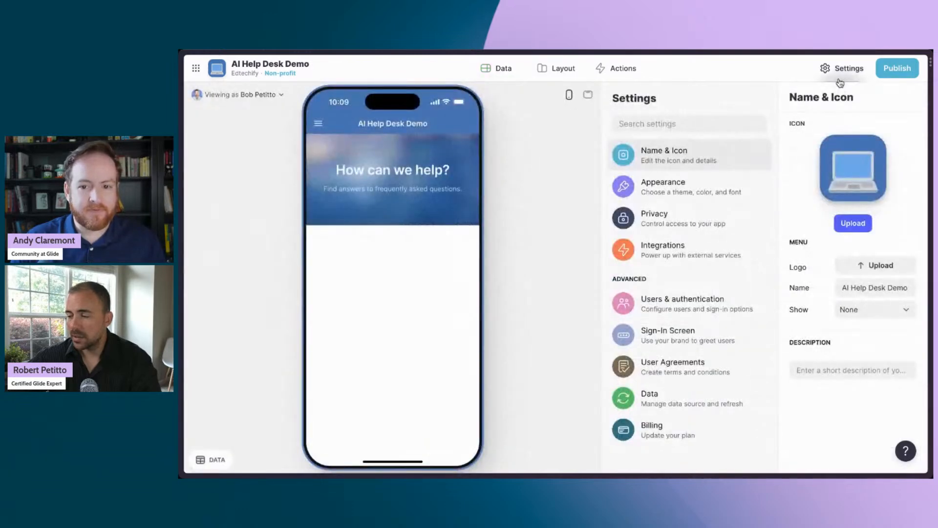
{"action": "left_click", "coordinate": [681, 256]}
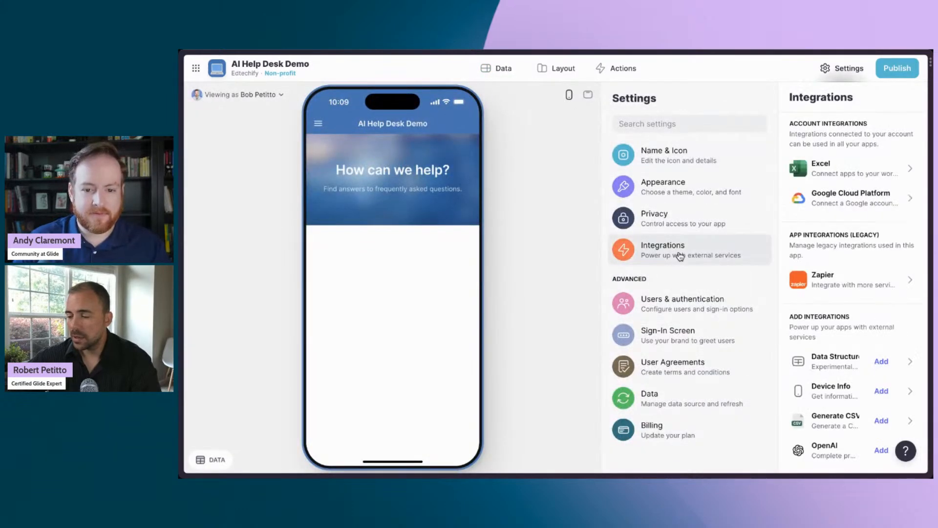
{"action": "scroll", "coordinate": [846, 470], "scroll_direction": "down", "scroll_amount": 3}
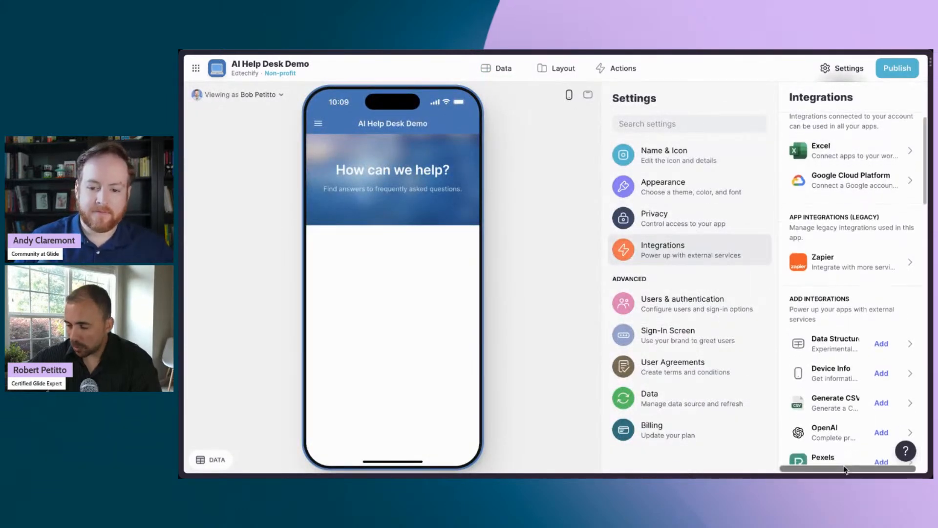
{"action": "scroll", "coordinate": [845, 464], "scroll_direction": "down", "scroll_amount": 3}
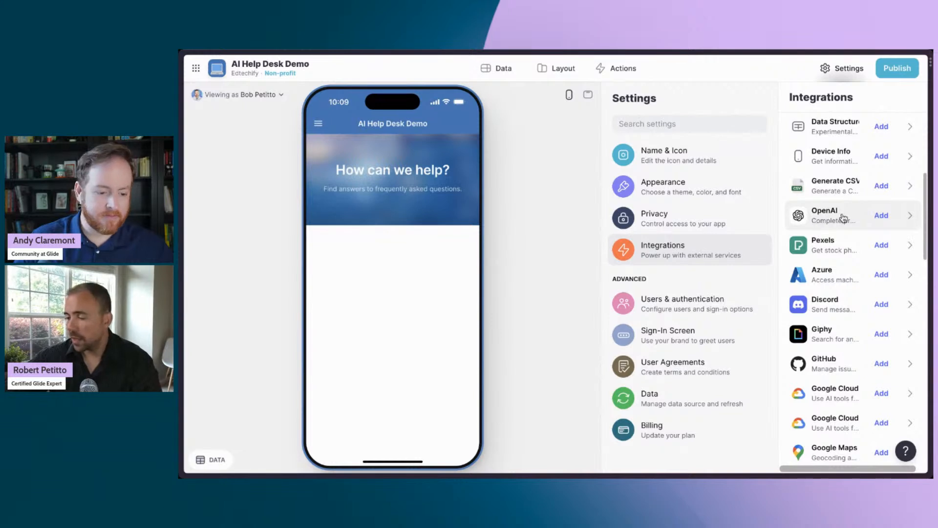
{"action": "left_click", "coordinate": [881, 216]}
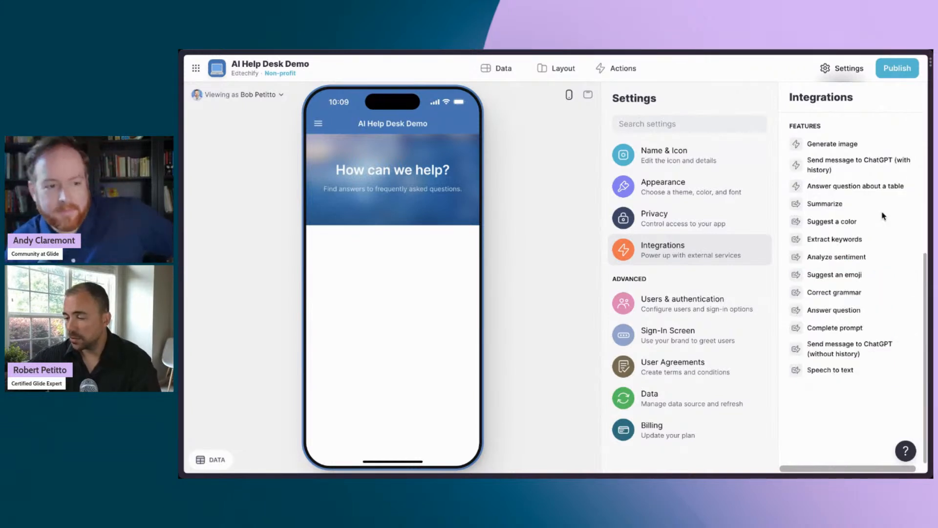
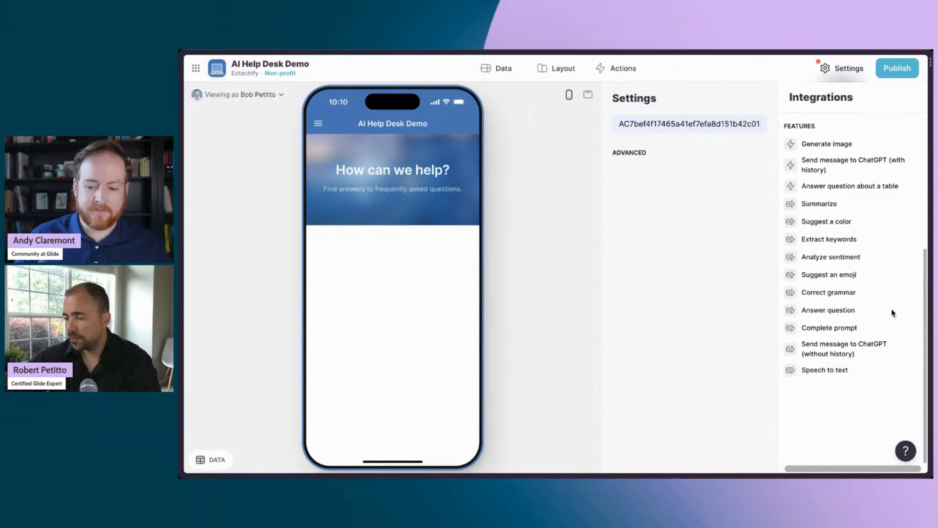
{"action": "scroll", "coordinate": [892, 312], "scroll_direction": "up", "scroll_amount": 5}
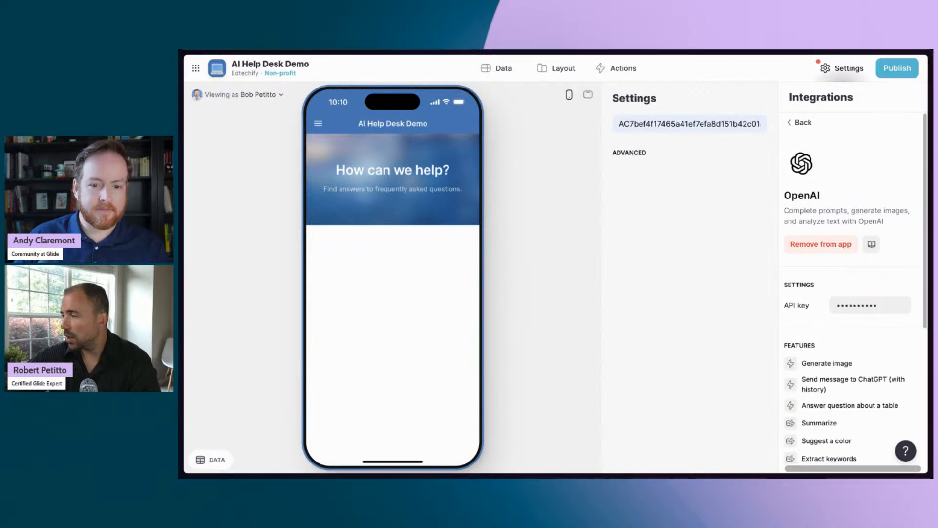
- Replace the OpenAI integration's API key with a newly pasted key and confirm it
{"action": "left_click", "coordinate": [877, 303]}
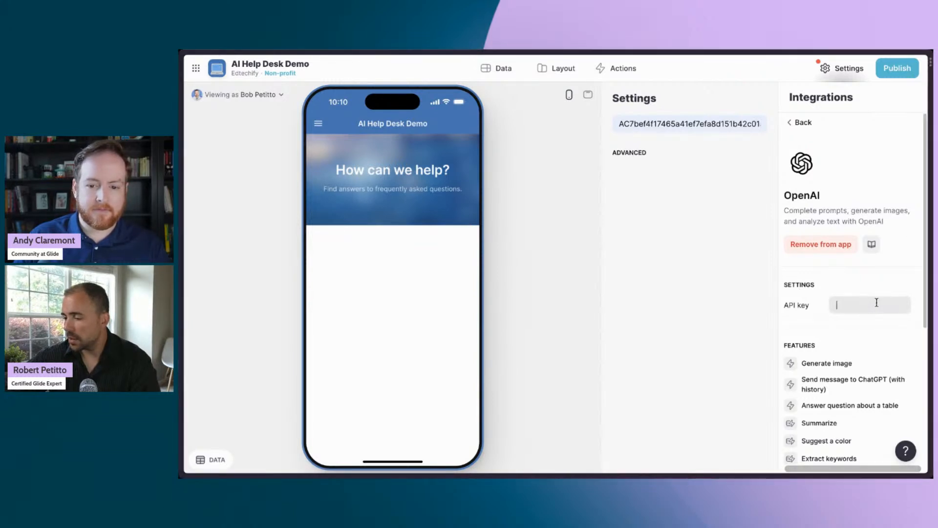
{"action": "key", "text": "ctrl+v"}
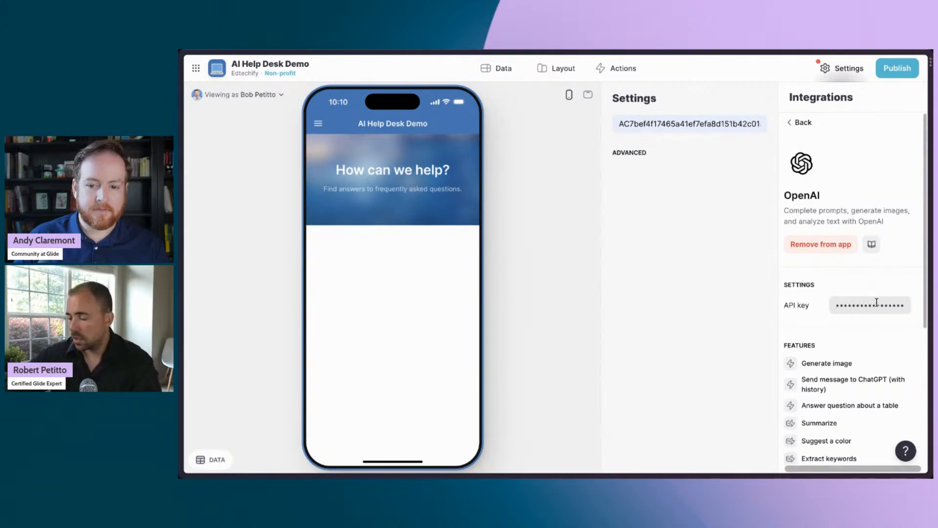
{"action": "left_click", "coordinate": [830, 286]}
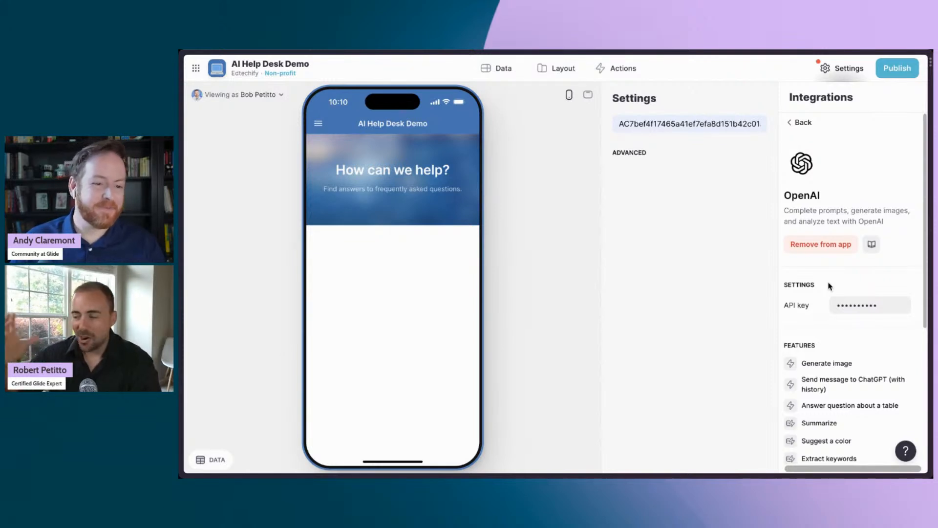
{"action": "scroll", "coordinate": [824, 373], "scroll_direction": "down", "scroll_amount": 5}
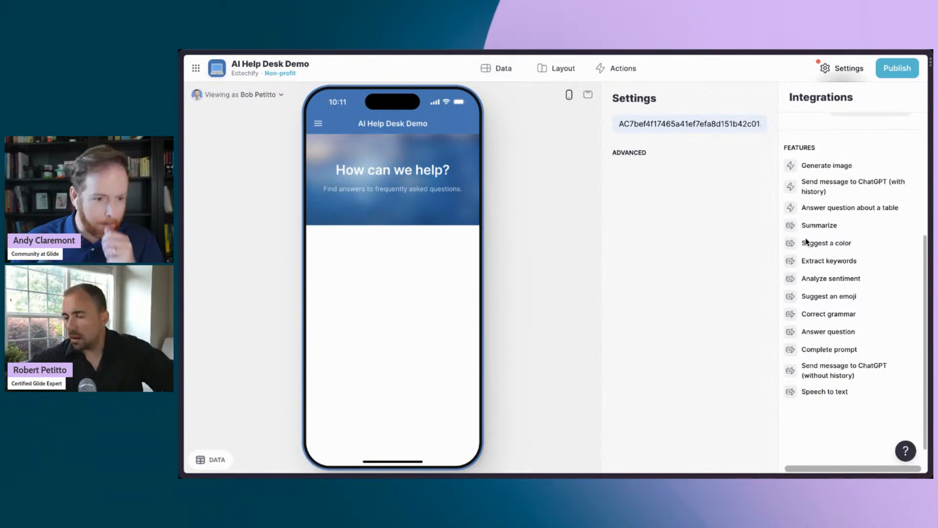
- Review the app's Layout screen, then return to the data editor's Users table
{"action": "left_click", "coordinate": [566, 68]}
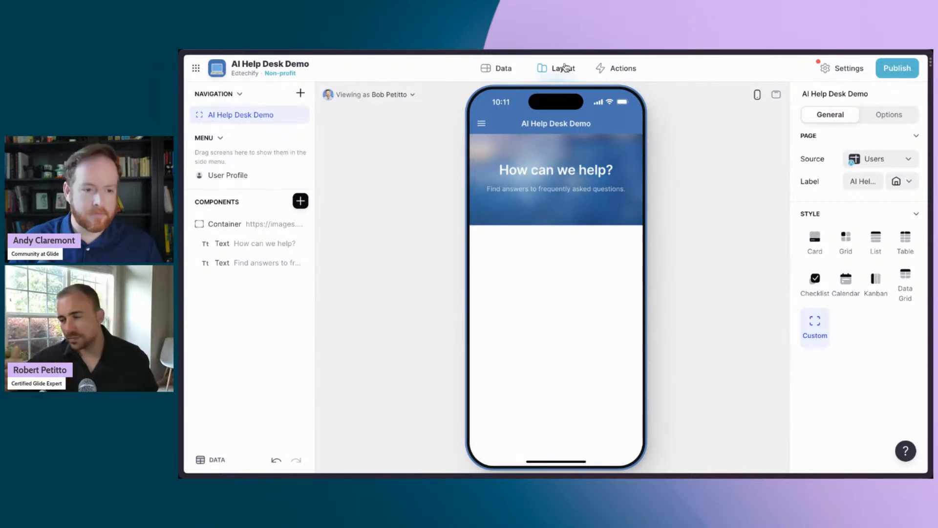
{"action": "left_click", "coordinate": [503, 72]}
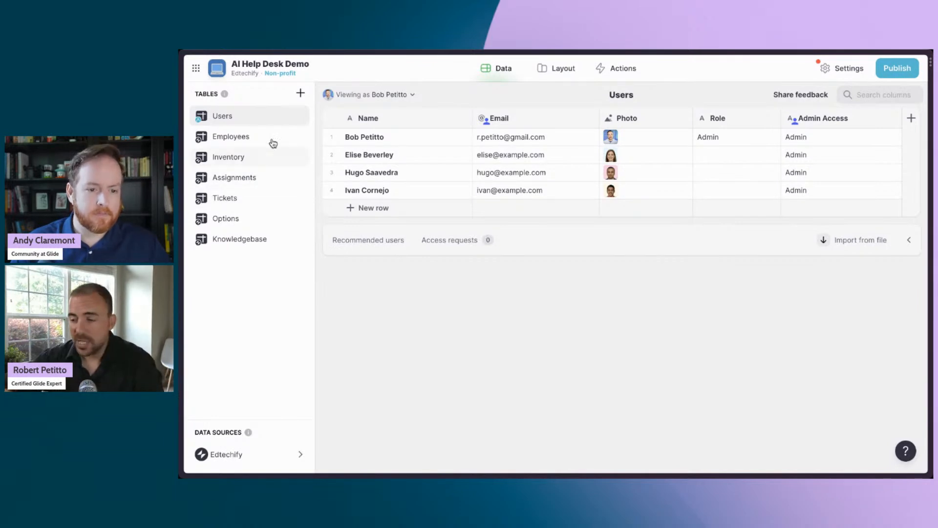
- Create a new empty table named 'Requests' and go to the Layout editor
{"action": "left_click", "coordinate": [301, 94]}
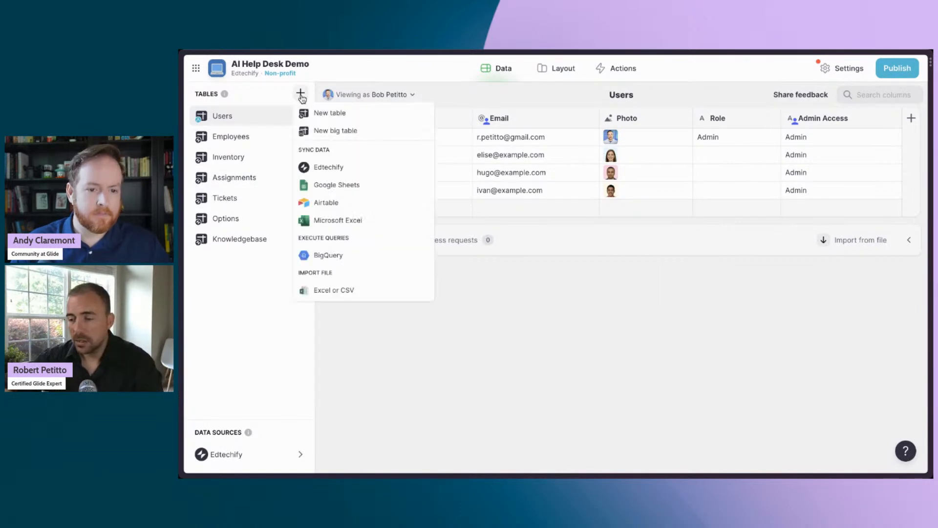
{"action": "left_click", "coordinate": [317, 114]}
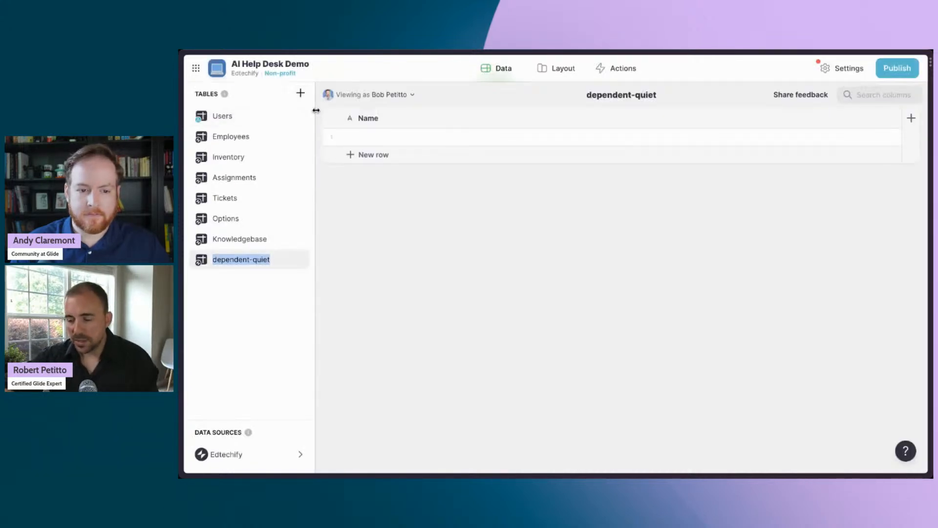
{"action": "type", "text": "R"}
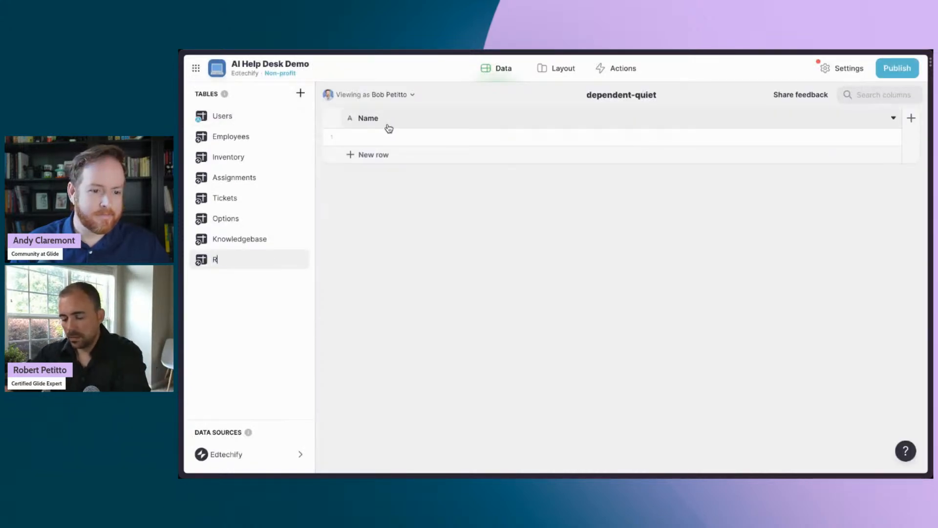
{"action": "type", "text": "euuests"}
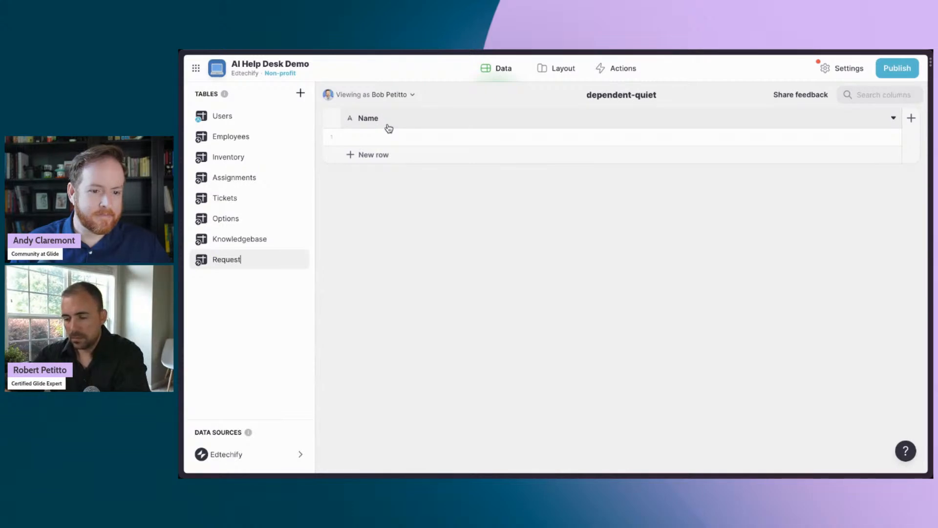
{"action": "key", "text": "Return"}
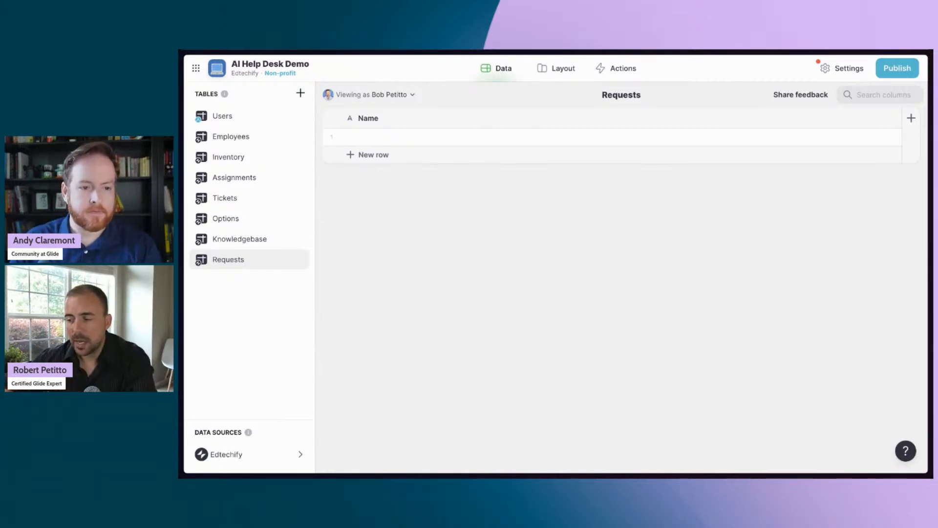
{"action": "left_click", "coordinate": [551, 69]}
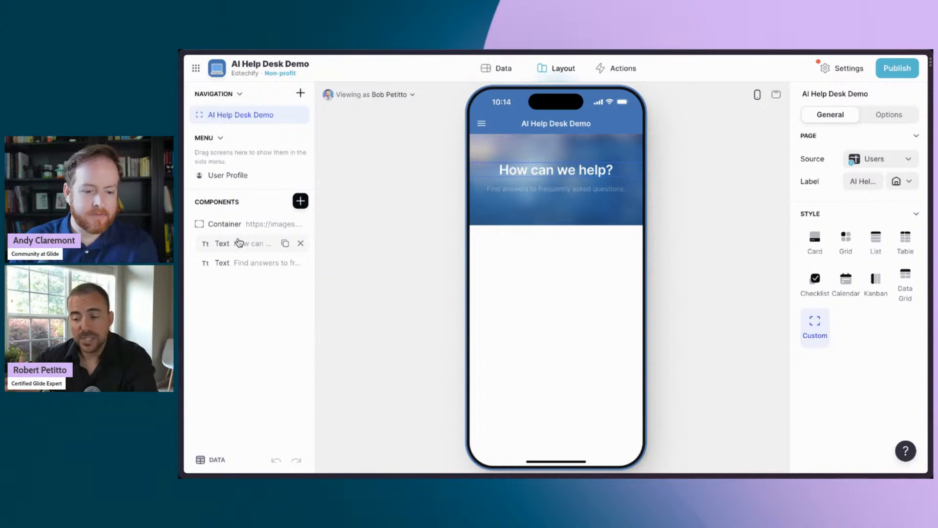
- Filter the Insert Component list by 'butt' to find the button components
{"action": "left_click", "coordinate": [300, 201]}
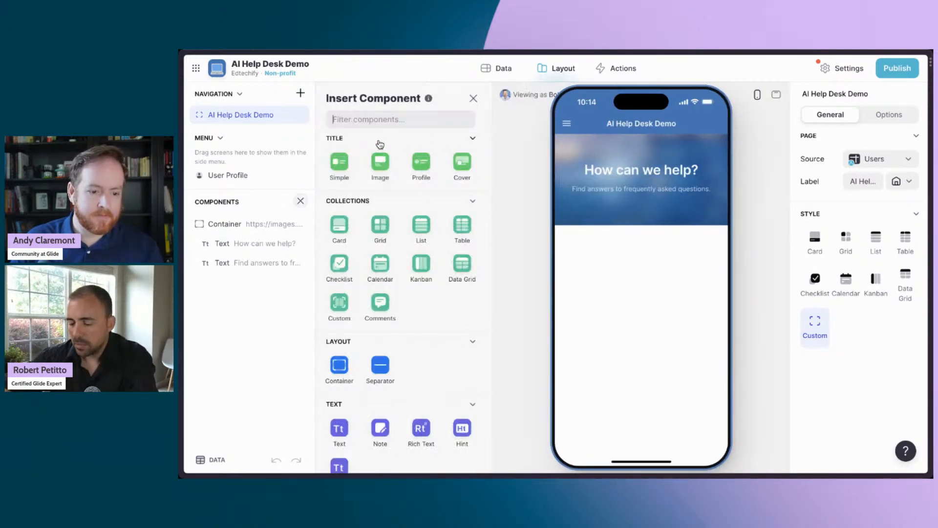
{"action": "type", "text": "butt"}
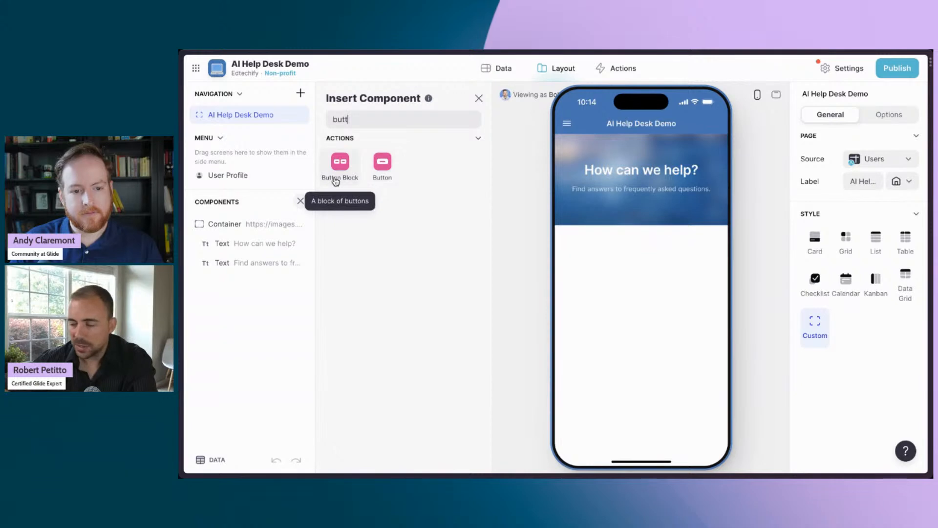
- Insert a Button Block labelled 'Ask a question about your device' with a device icon
{"action": "left_click", "coordinate": [376, 172]}
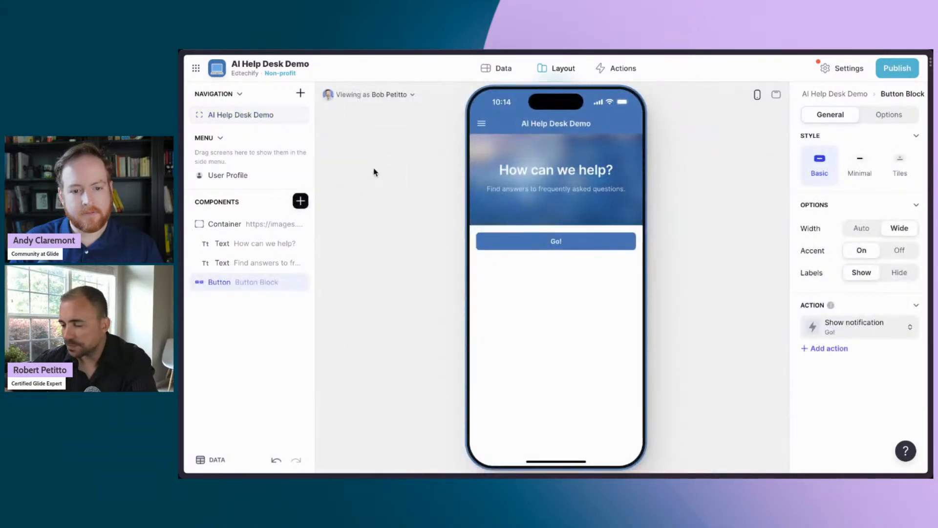
{"action": "left_click", "coordinate": [850, 327]}
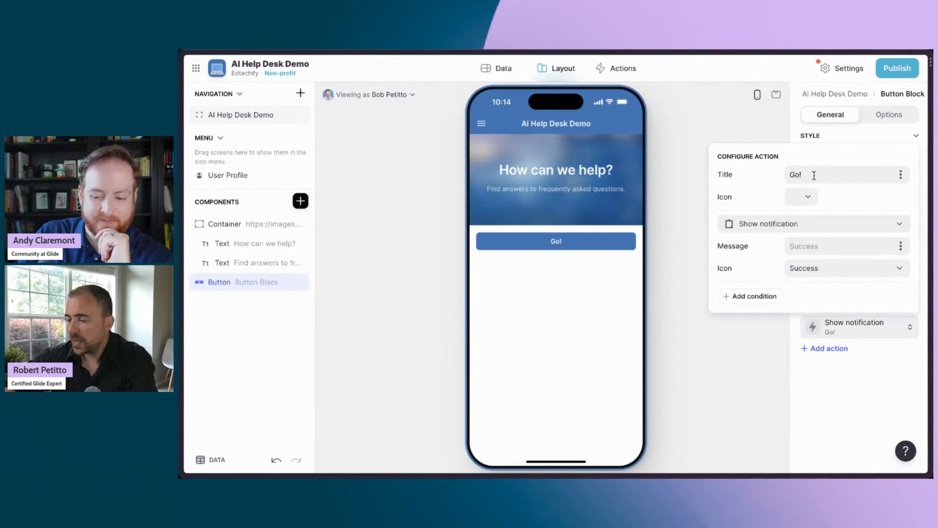
{"action": "left_click_drag", "start_coordinate": [814, 175], "coordinate": [787, 176]}
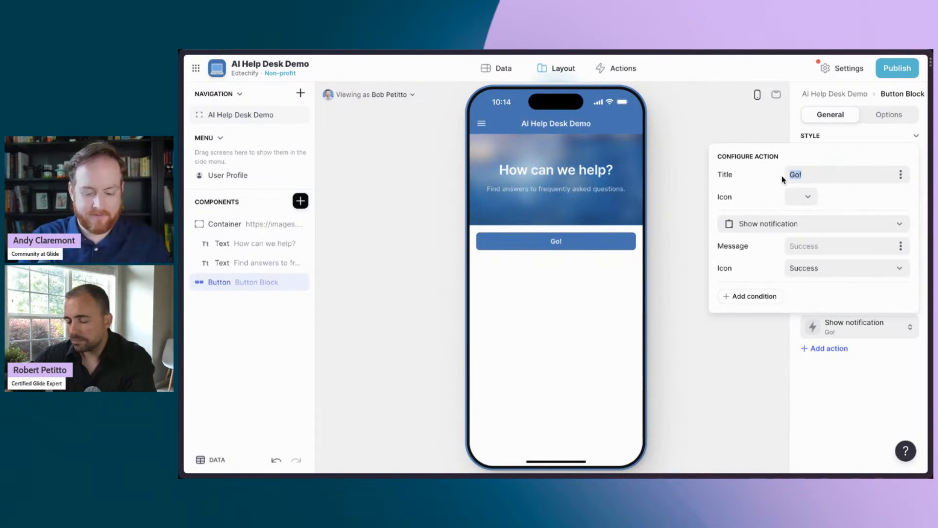
{"action": "type", "text": "Ask a ques"}
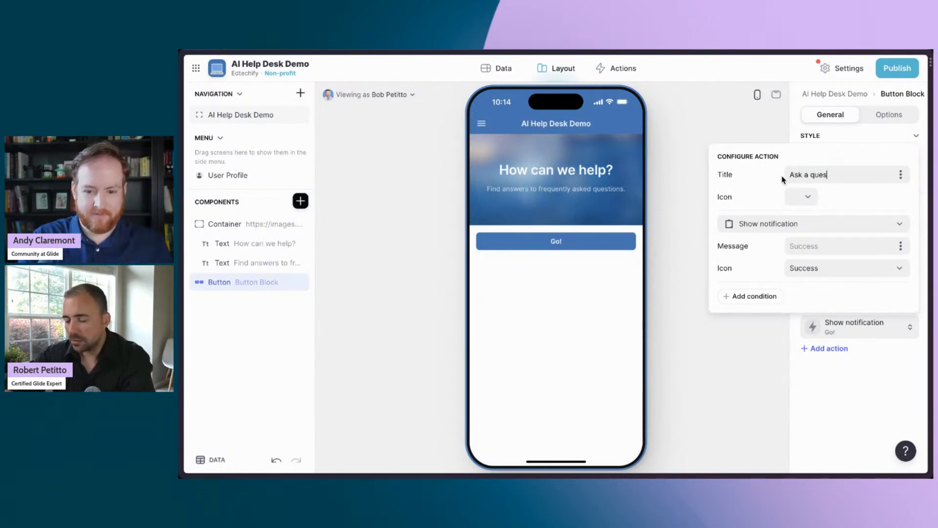
{"action": "type", "text": "tion about your"}
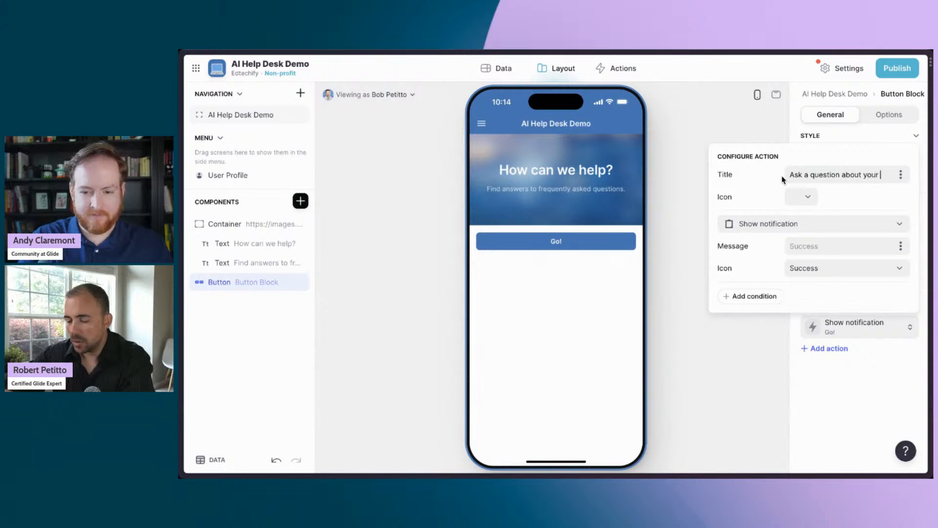
{"action": "type", "text": " device"}
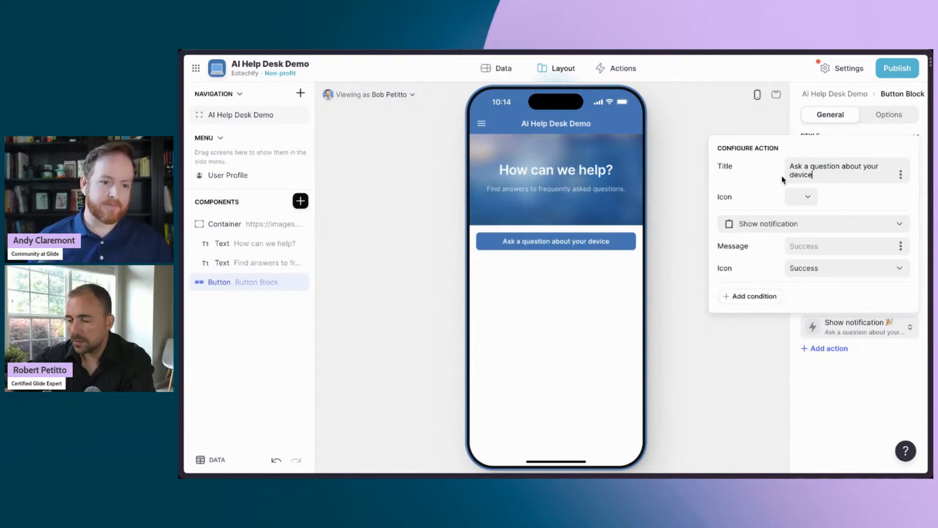
{"action": "left_click", "coordinate": [809, 199]}
{"action": "scroll", "coordinate": [709, 401], "scroll_direction": "down", "scroll_amount": 5}
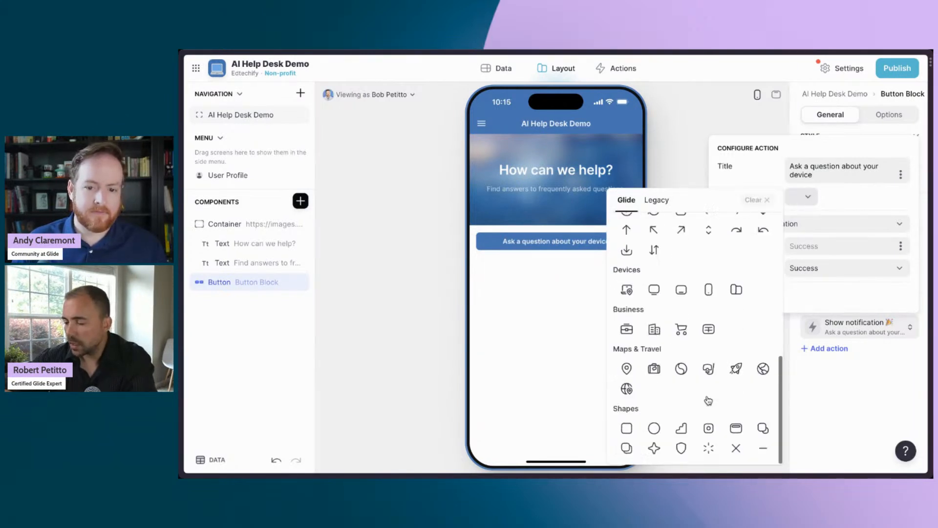
{"action": "left_click", "coordinate": [734, 289]}
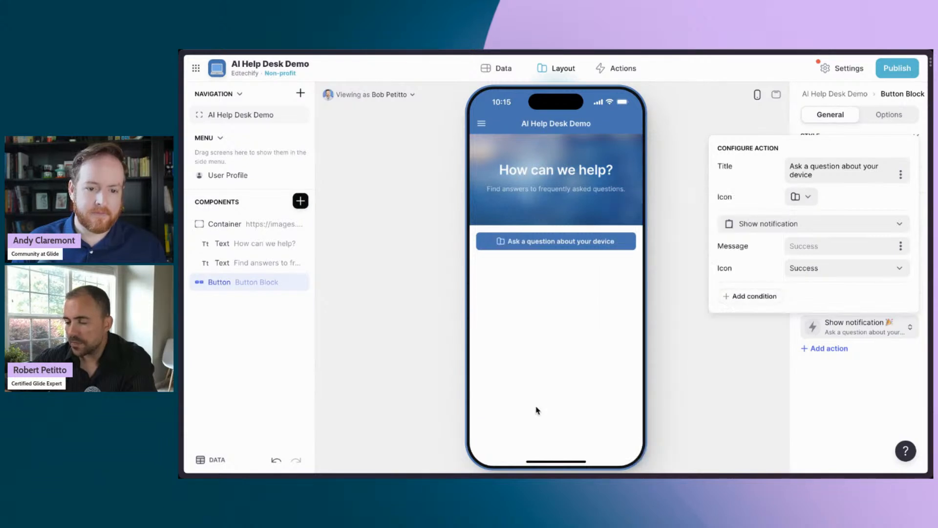
{"action": "left_click", "coordinate": [830, 376]}
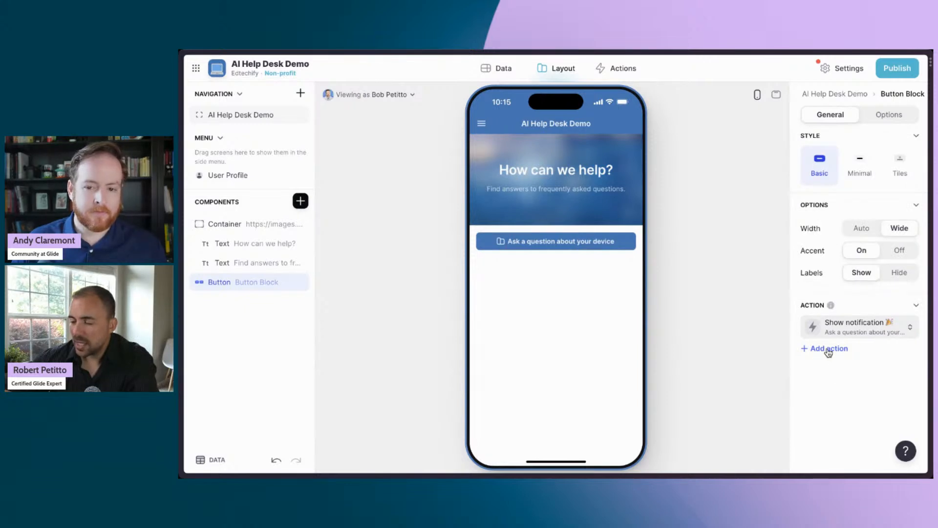
- Switch the button block to Tiles style and delete the extra second Go! button
{"action": "left_click", "coordinate": [828, 349]}
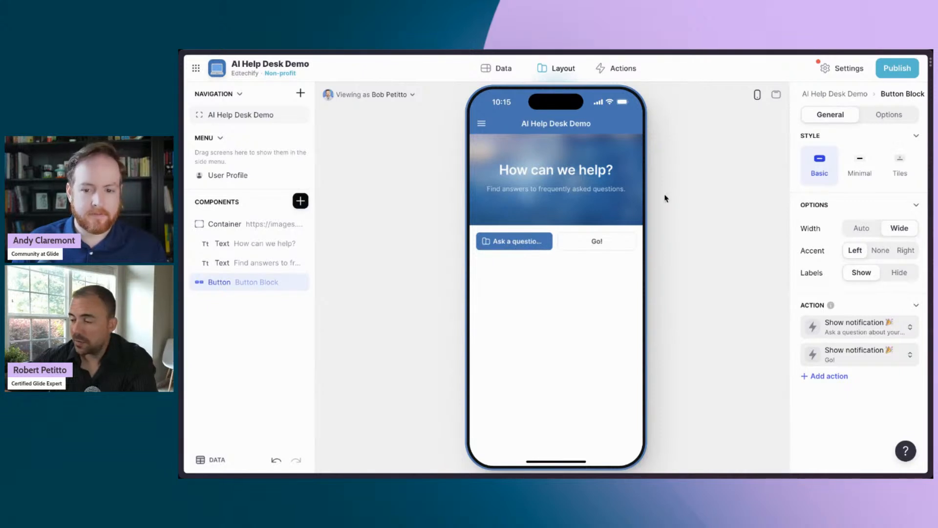
{"action": "left_click", "coordinate": [902, 164]}
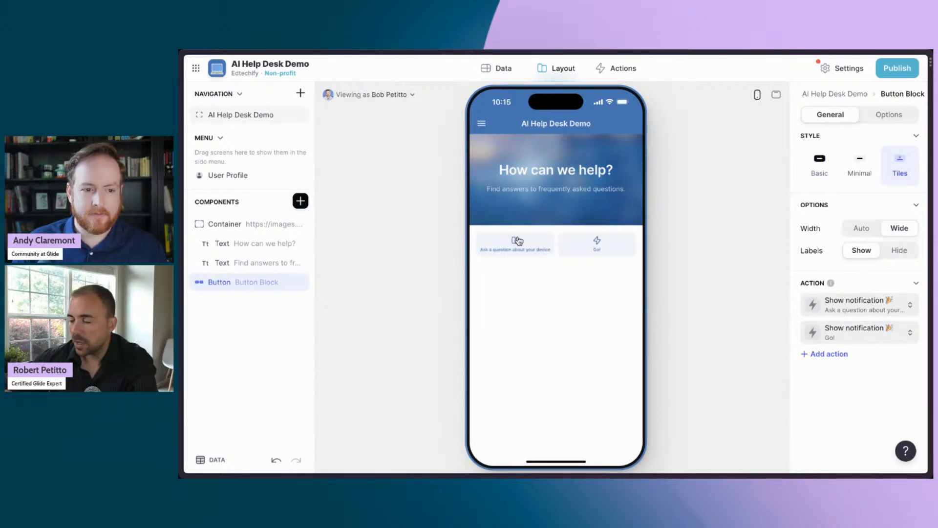
{"action": "left_click", "coordinate": [854, 340]}
{"action": "left_click", "coordinate": [906, 161]}
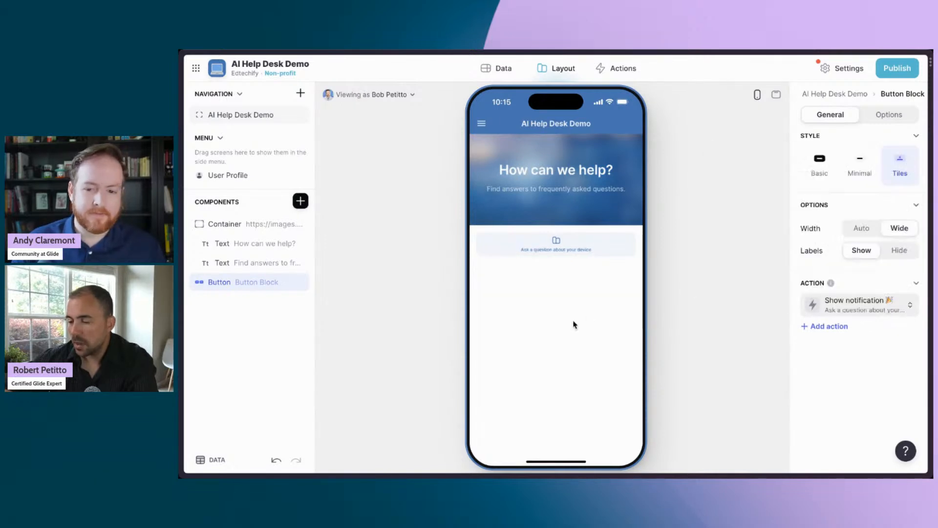
{"action": "left_click", "coordinate": [841, 301]}
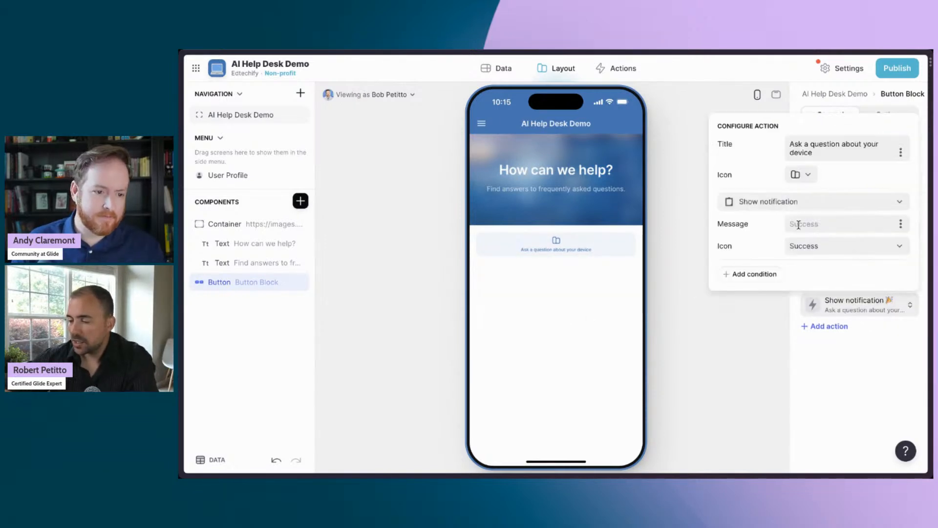
{"action": "left_click", "coordinate": [792, 203]}
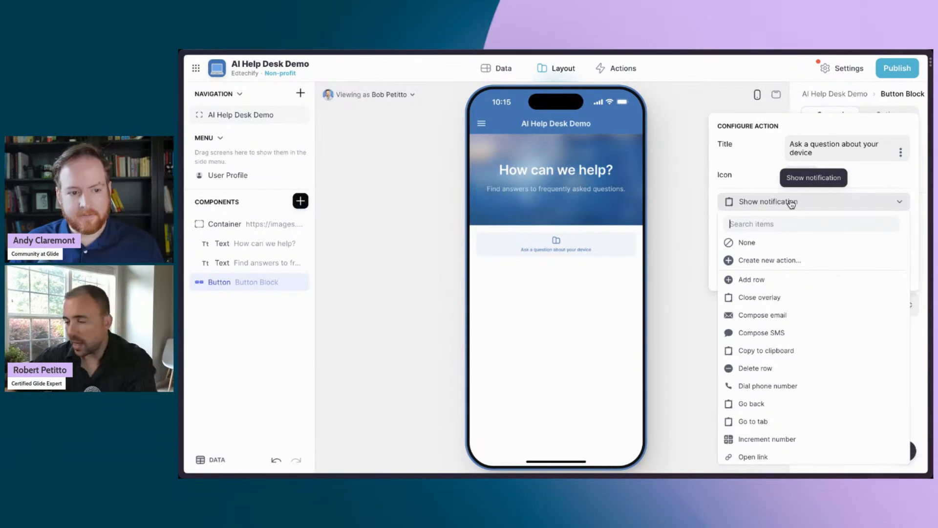
{"action": "left_click", "coordinate": [574, 324]}
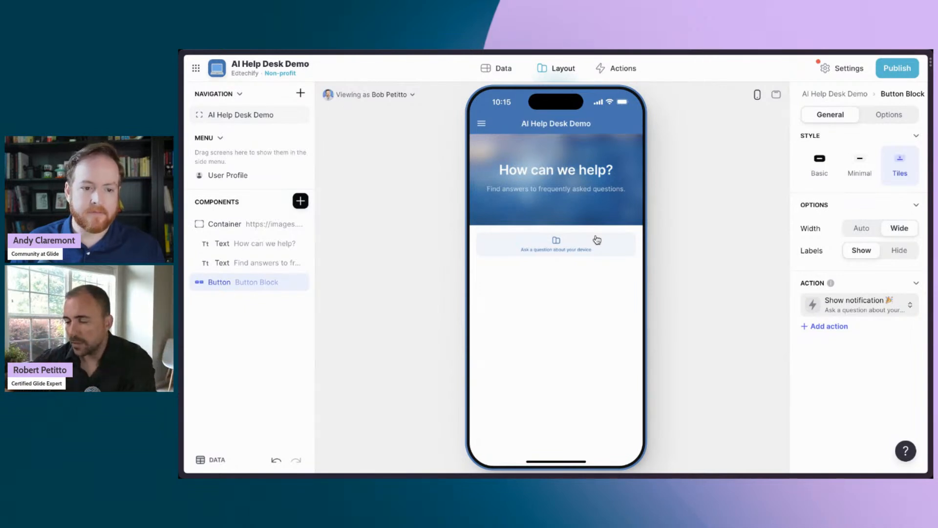
- Change the button's action from Show notification to Show new screen and test it in the preview
{"action": "left_click", "coordinate": [855, 303]}
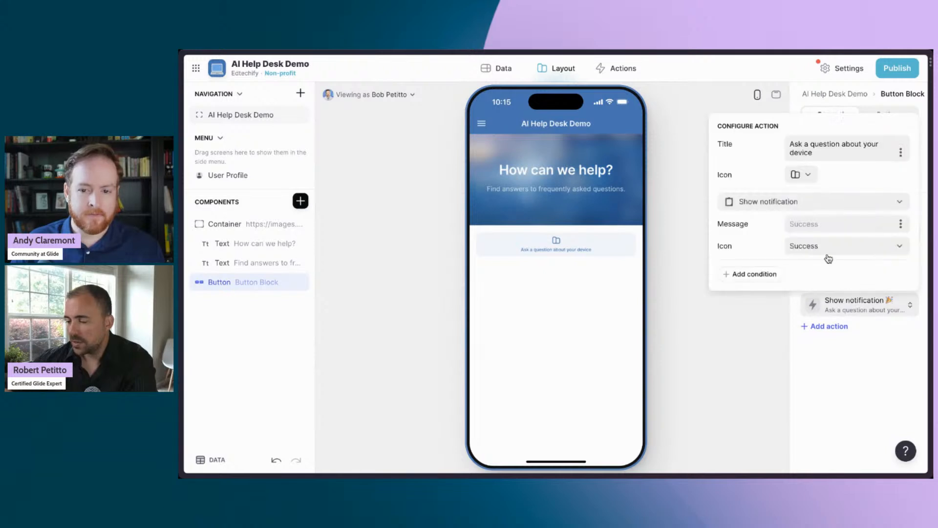
{"action": "left_click", "coordinate": [793, 210]}
{"action": "type", "text": "show"}
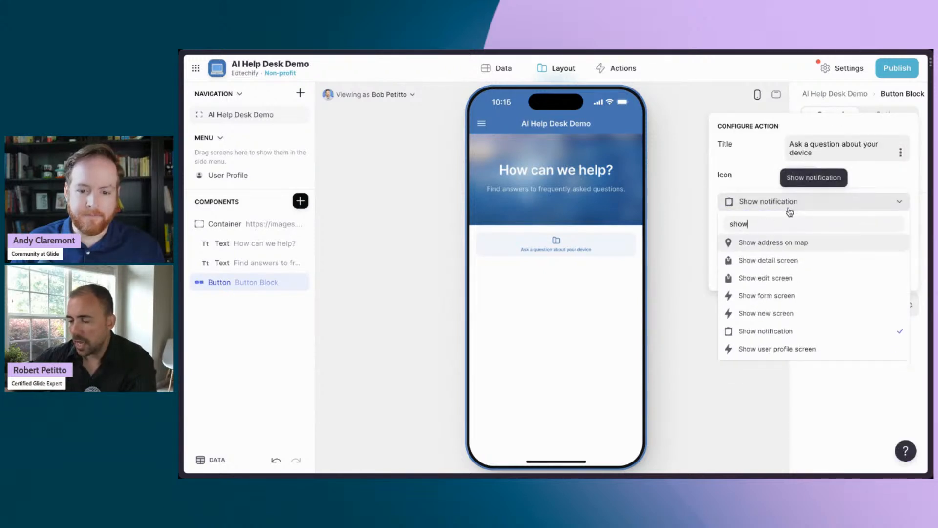
{"action": "left_click", "coordinate": [775, 318]}
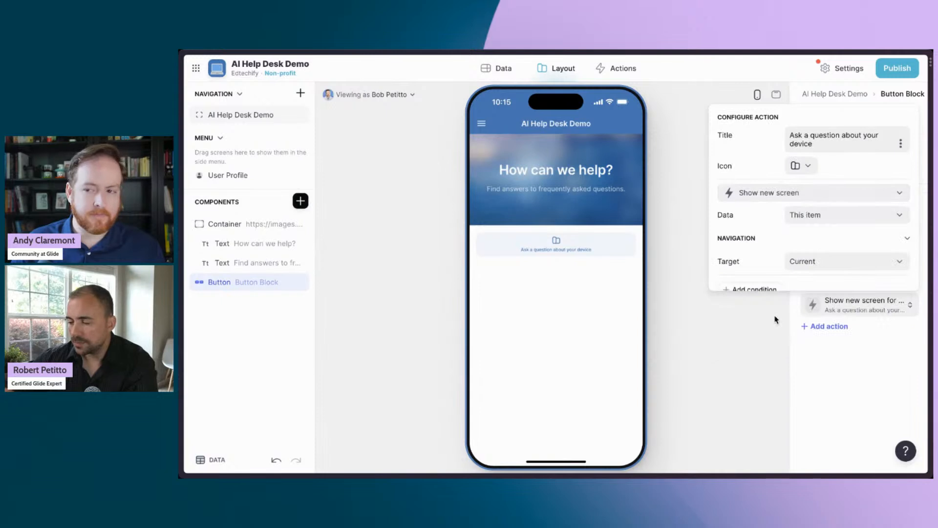
{"action": "left_click", "coordinate": [561, 248]}
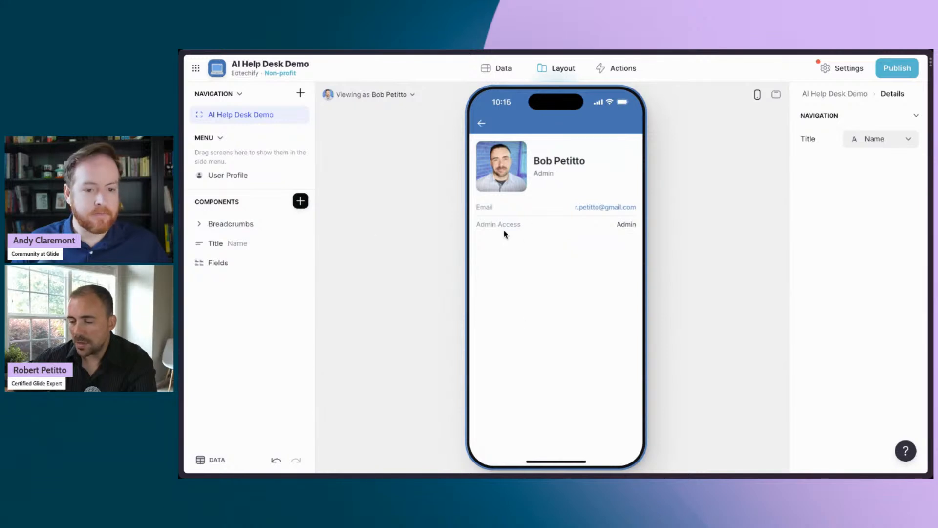
- Remove the Title, Fields and Breadcrumbs components from the Details screen
{"action": "left_click", "coordinate": [214, 461]}
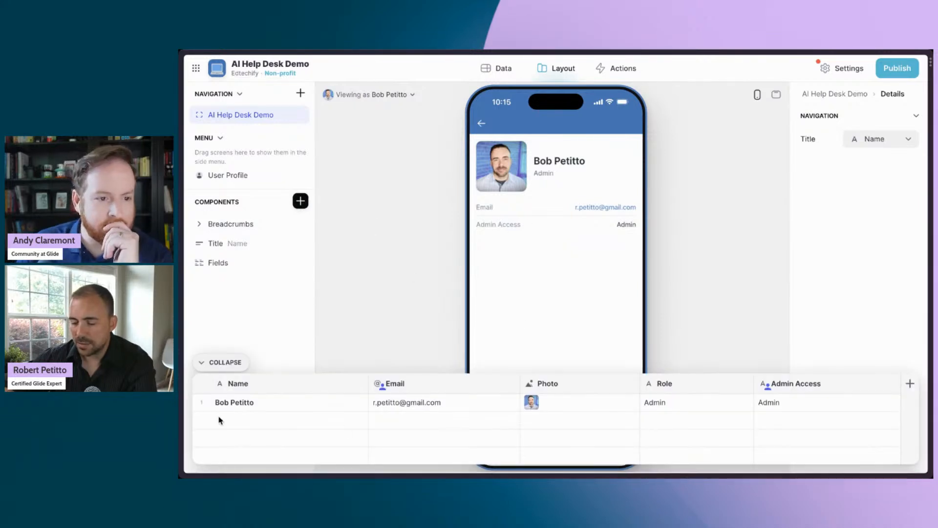
{"action": "left_click", "coordinate": [235, 362]}
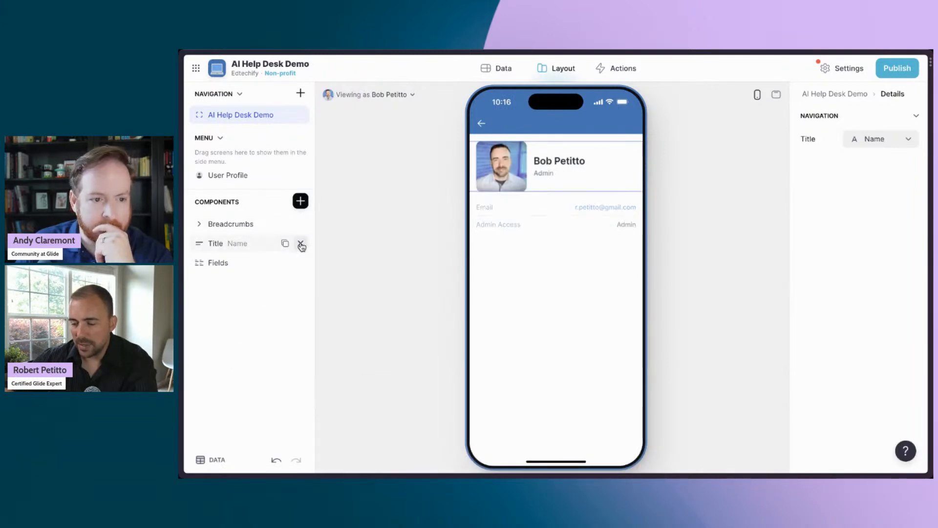
{"action": "left_click", "coordinate": [301, 243]}
{"action": "left_click", "coordinate": [301, 243]}
{"action": "left_click", "coordinate": [302, 224]}
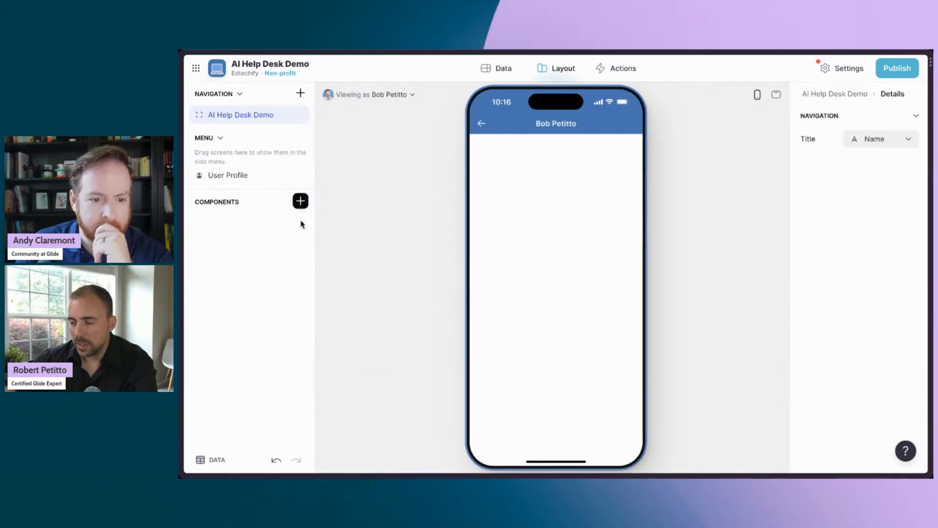
- Switch the screen title to Custom and enter 'Tech Support Request'
{"action": "left_click", "coordinate": [874, 144]}
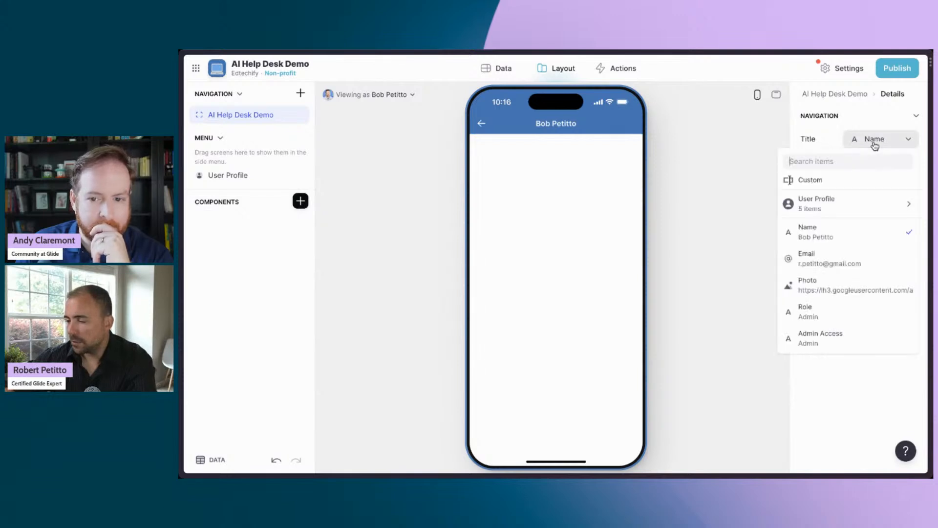
{"action": "left_click", "coordinate": [840, 181]}
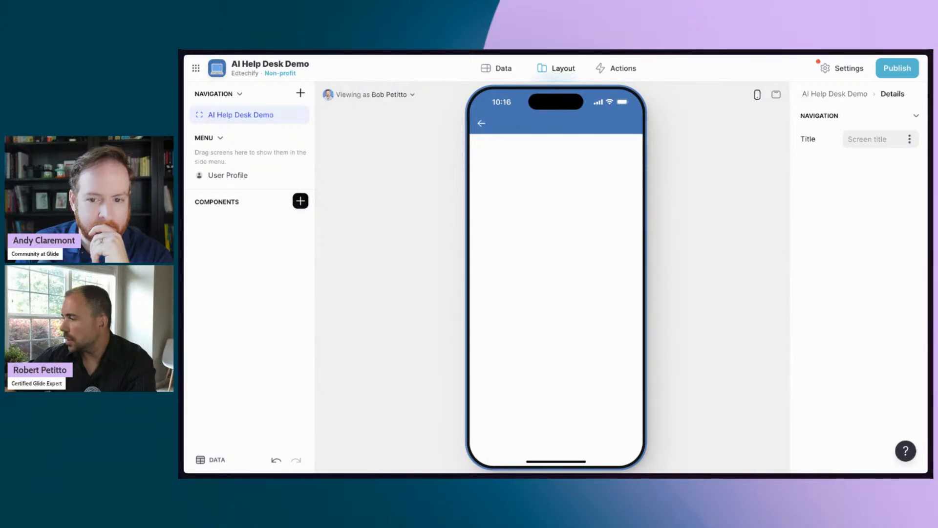
{"action": "left_click", "coordinate": [856, 142]}
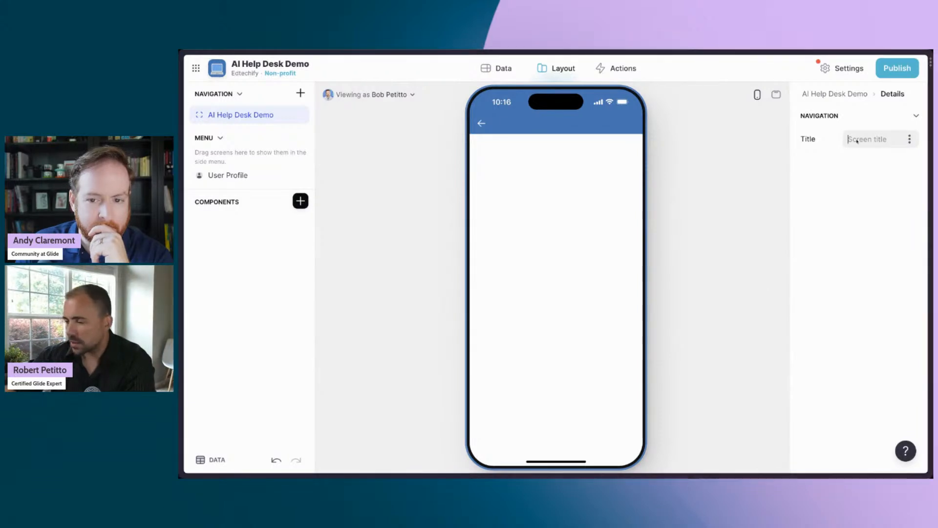
{"action": "type", "text": "Tech Sup"}
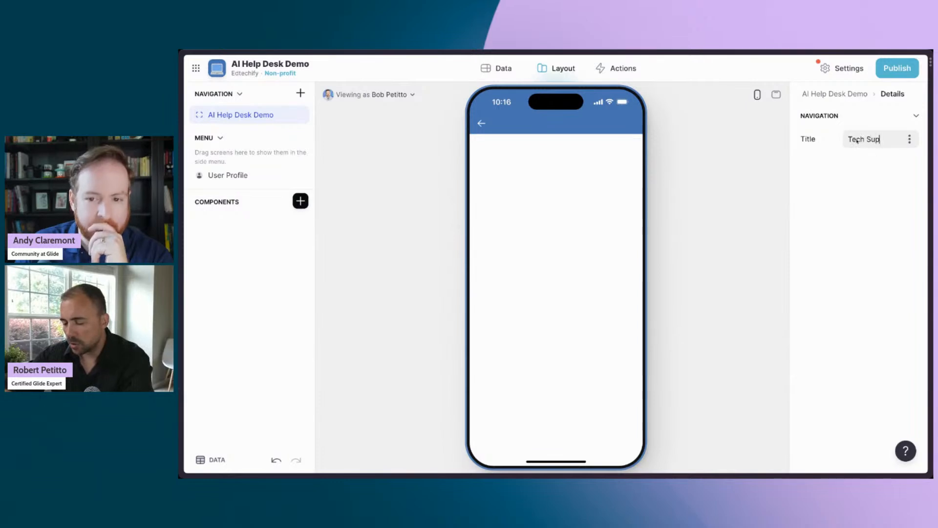
{"action": "type", "text": "port Request"}
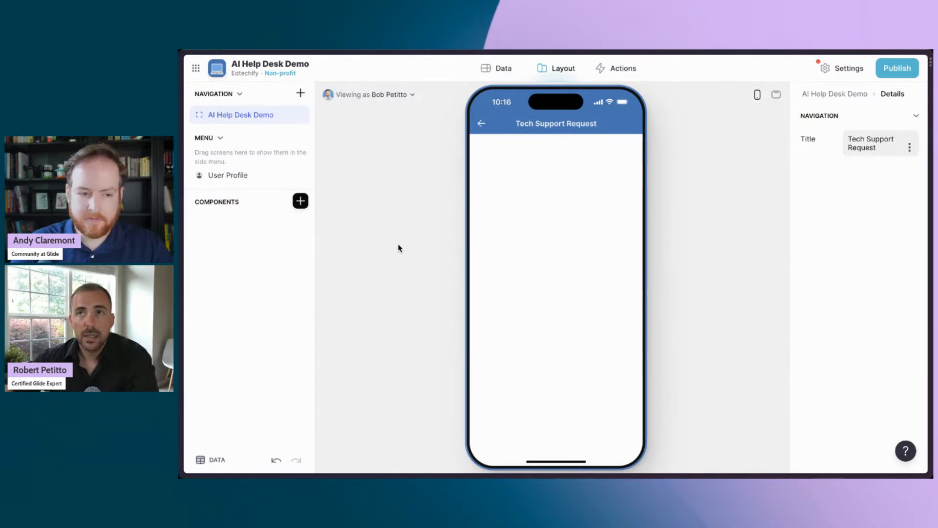
- Insert a Form Container component found by filtering for 'form'
{"action": "left_click", "coordinate": [296, 207]}
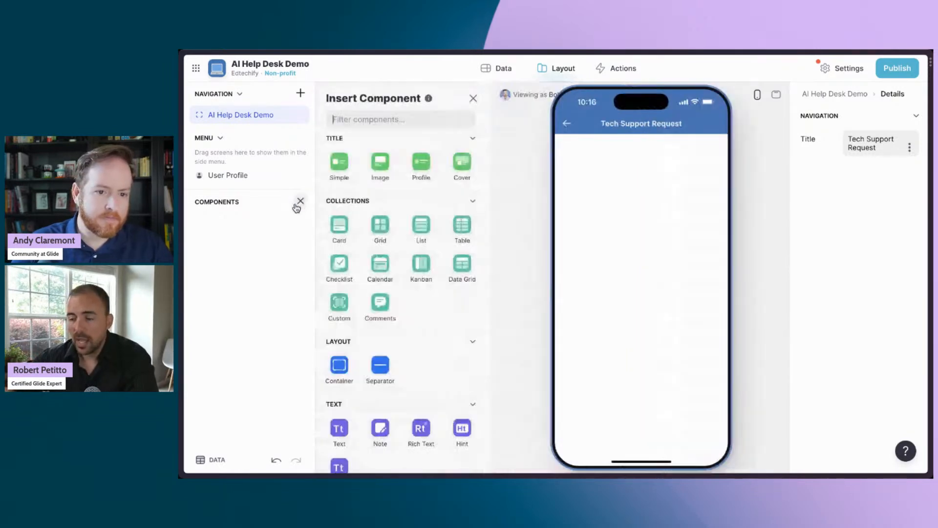
{"action": "type", "text": "form"}
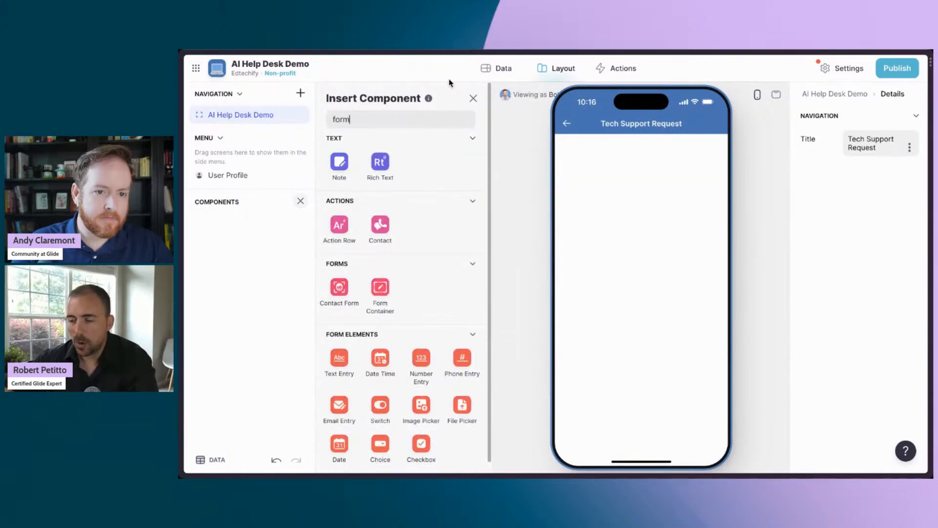
{"action": "scroll", "coordinate": [383, 224], "scroll_direction": "down", "scroll_amount": 1}
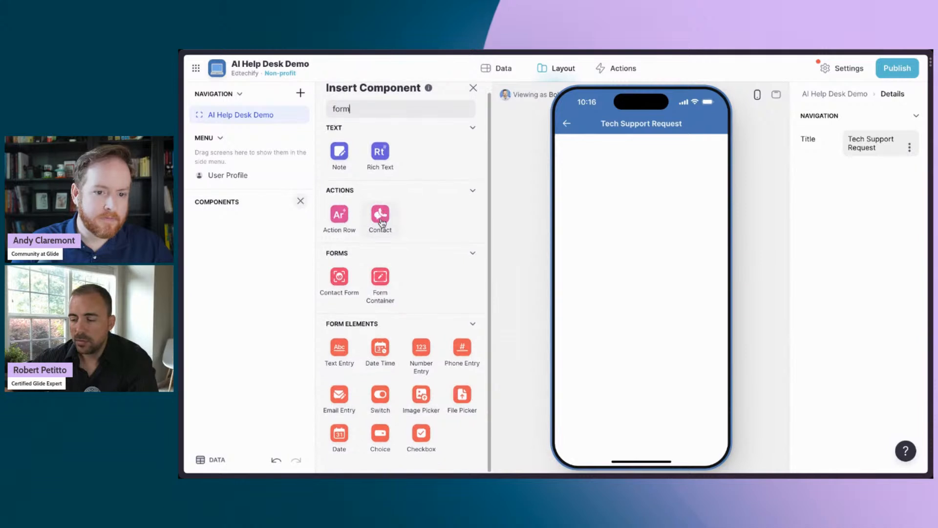
{"action": "left_click", "coordinate": [380, 280]}
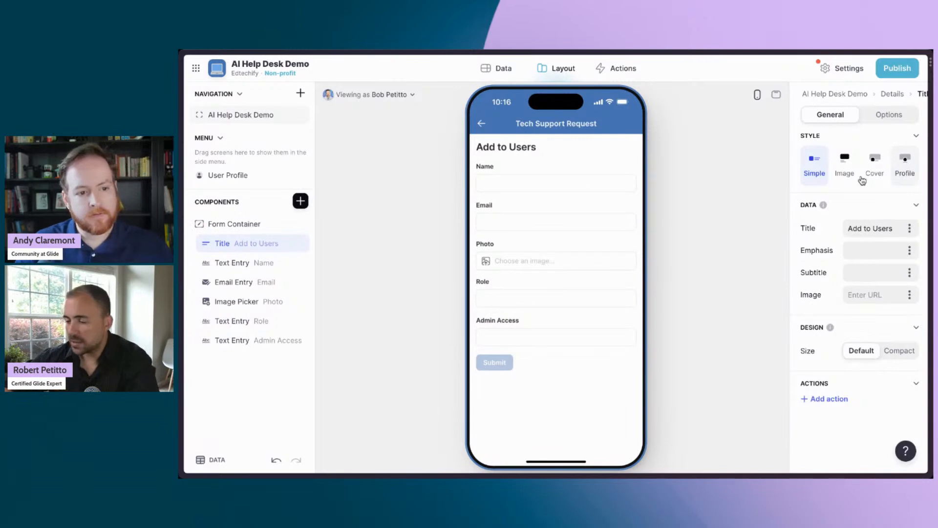
- Point the form at the Requests table, leaving a single Name field
{"action": "left_click", "coordinate": [215, 228]}
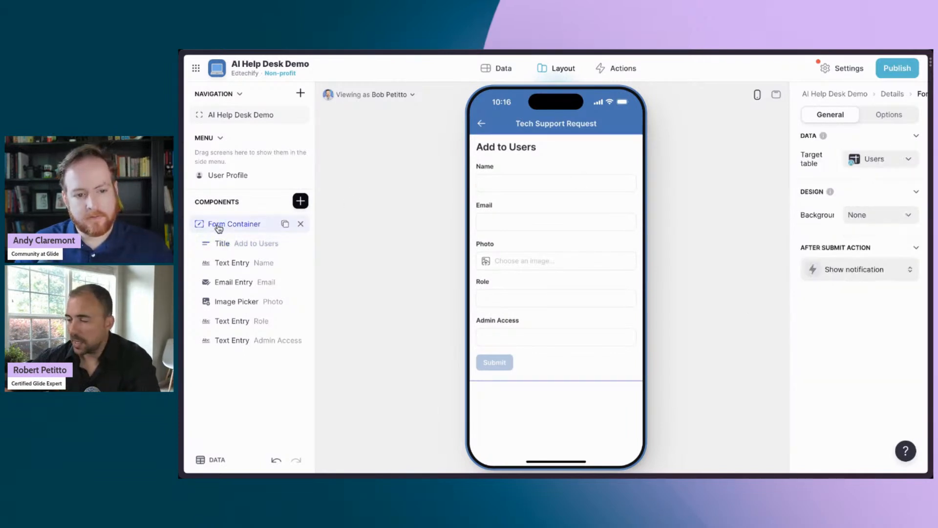
{"action": "left_click", "coordinate": [868, 160]}
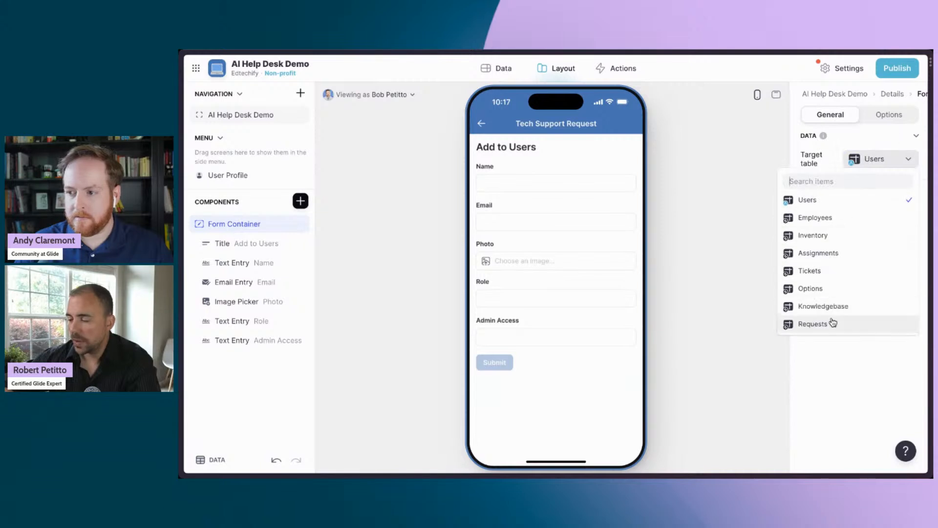
{"action": "left_click", "coordinate": [833, 323]}
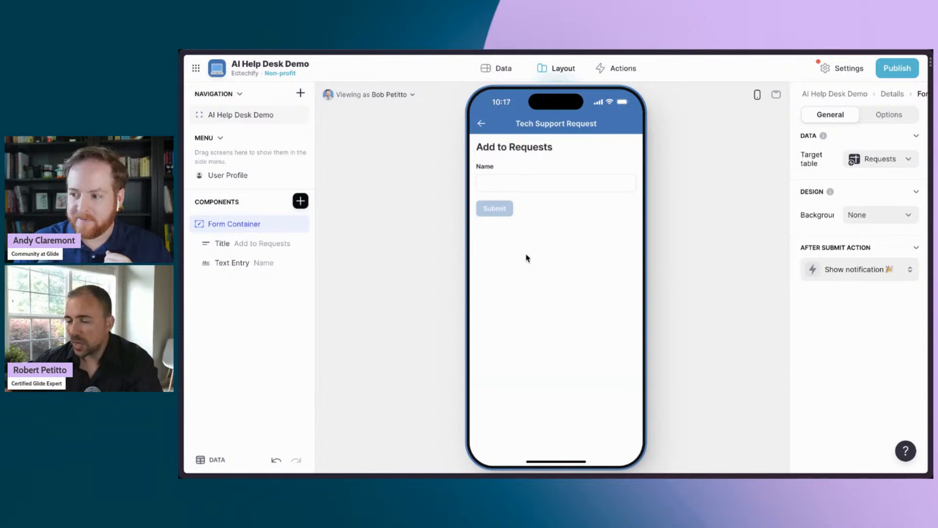
{"action": "left_click", "coordinate": [486, 185]}
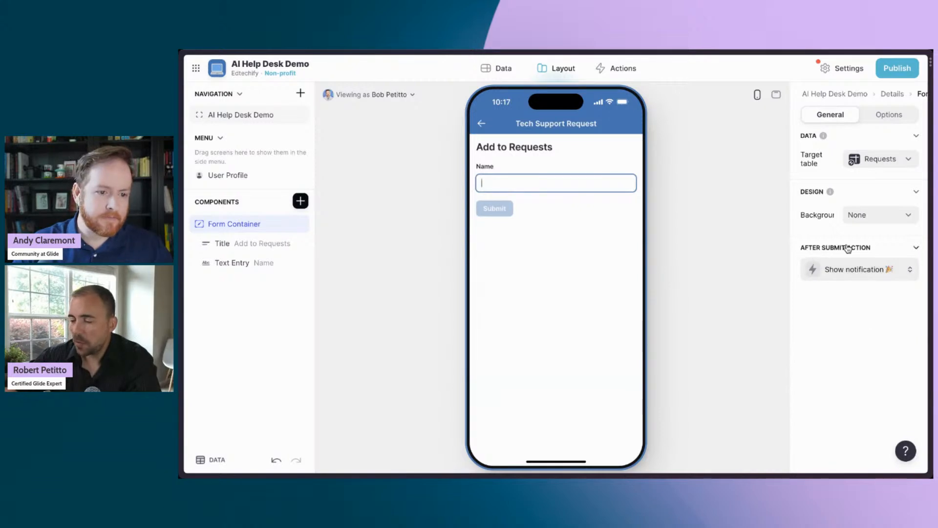
{"action": "left_click_drag", "start_coordinate": [792, 250], "coordinate": [751, 241]}
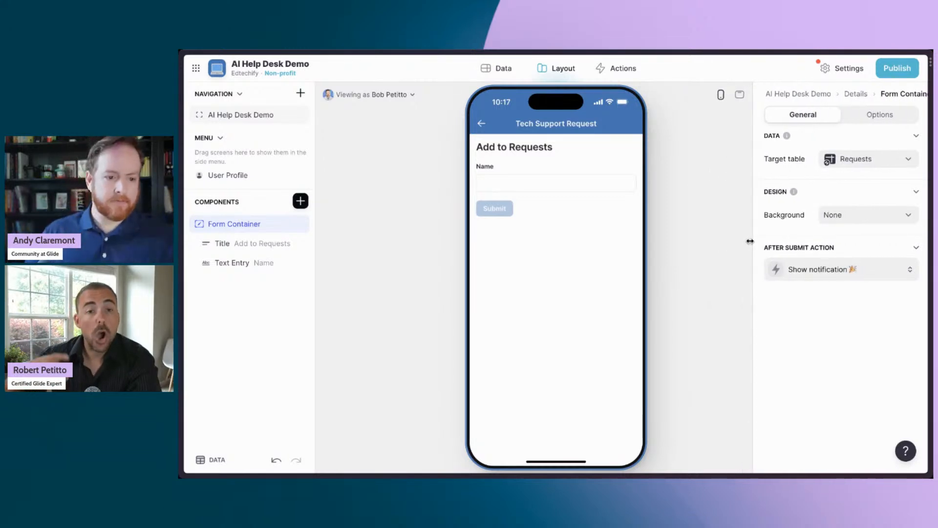
- Set the after-submit action to Send message to ChatGPT (with history), using Requests as history
{"action": "left_click", "coordinate": [801, 275]}
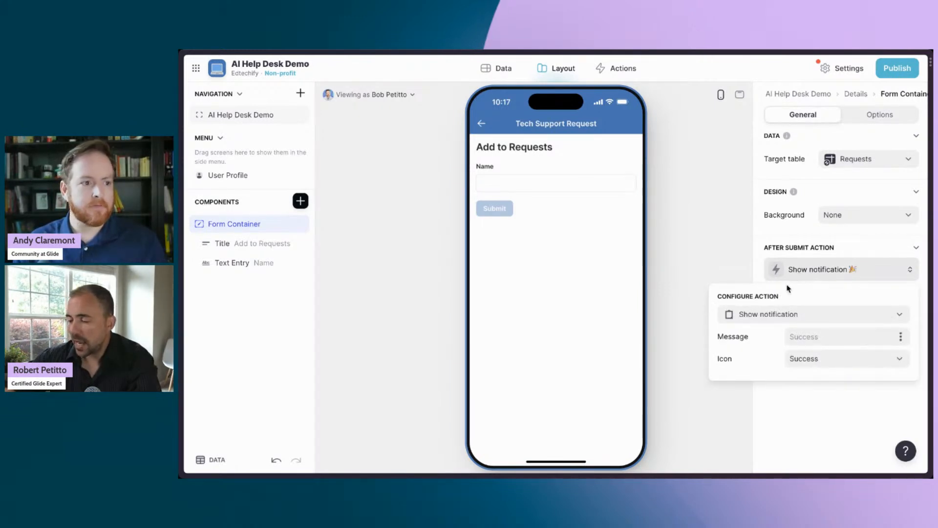
{"action": "left_click", "coordinate": [771, 315]}
{"action": "scroll", "coordinate": [773, 268], "scroll_direction": "down", "scroll_amount": 15}
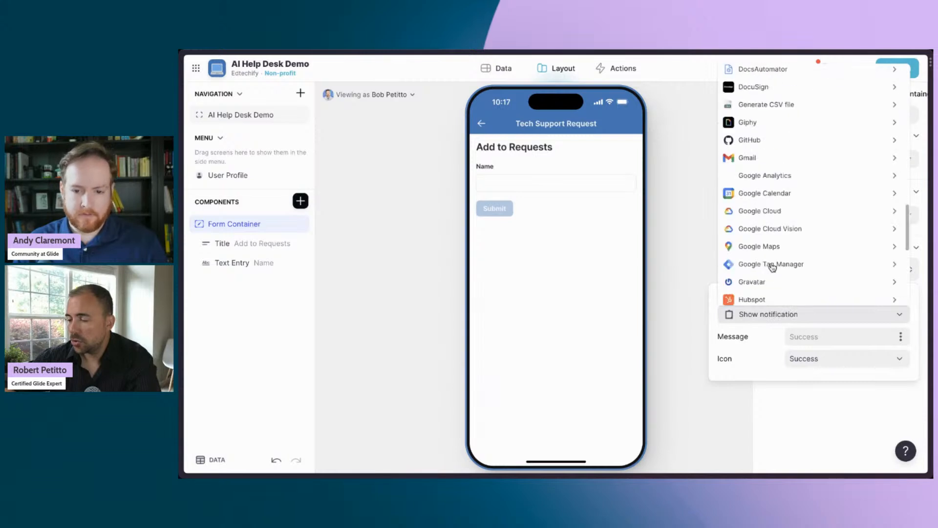
{"action": "scroll", "coordinate": [771, 267], "scroll_direction": "up", "scroll_amount": 1}
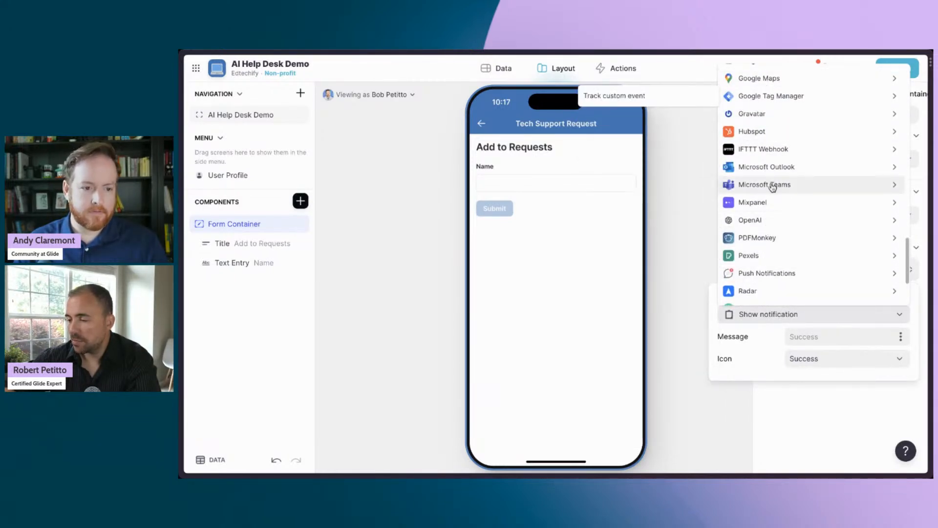
{"action": "scroll", "coordinate": [771, 187], "scroll_direction": "up", "scroll_amount": 15}
{"action": "scroll", "coordinate": [773, 188], "scroll_direction": "down", "scroll_amount": 13}
{"action": "scroll", "coordinate": [774, 187], "scroll_direction": "down", "scroll_amount": 6}
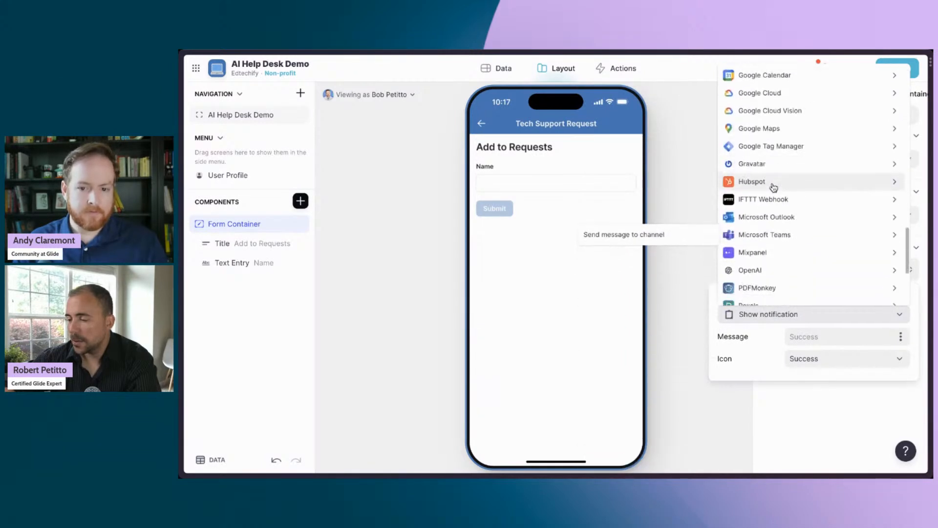
{"action": "mouse_move", "coordinate": [775, 197]}
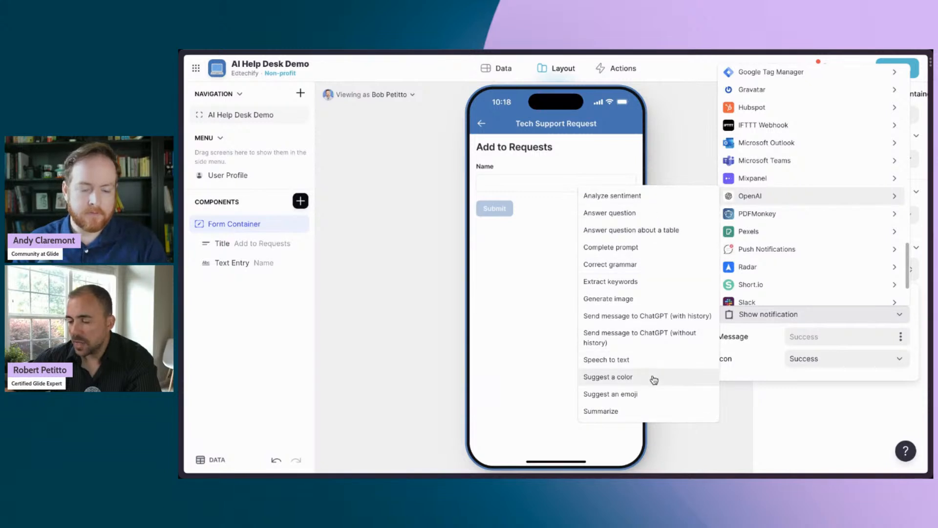
{"action": "left_click", "coordinate": [635, 316]}
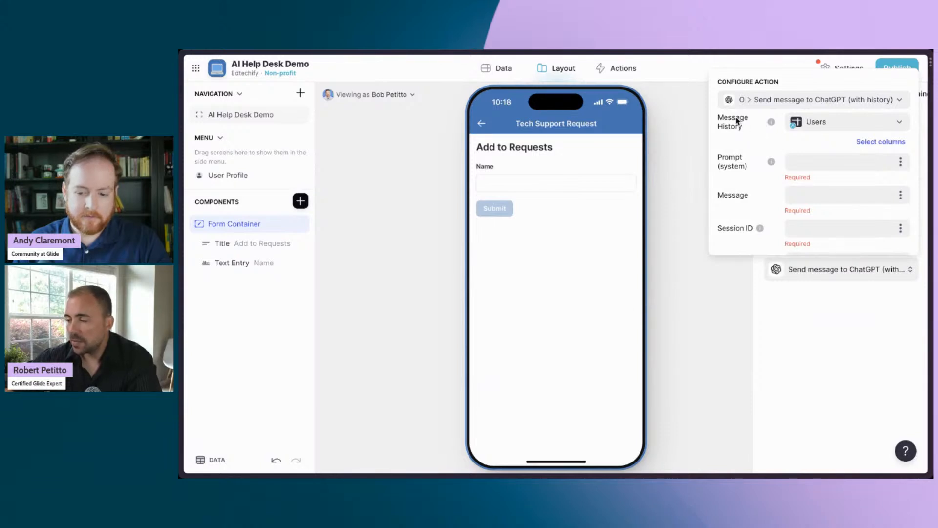
{"action": "left_click", "coordinate": [816, 123]}
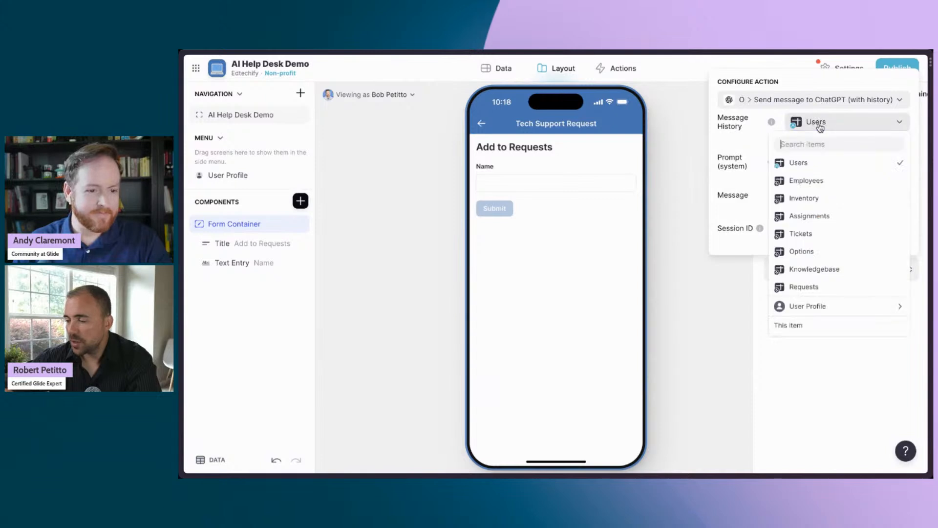
{"action": "left_click", "coordinate": [812, 287]}
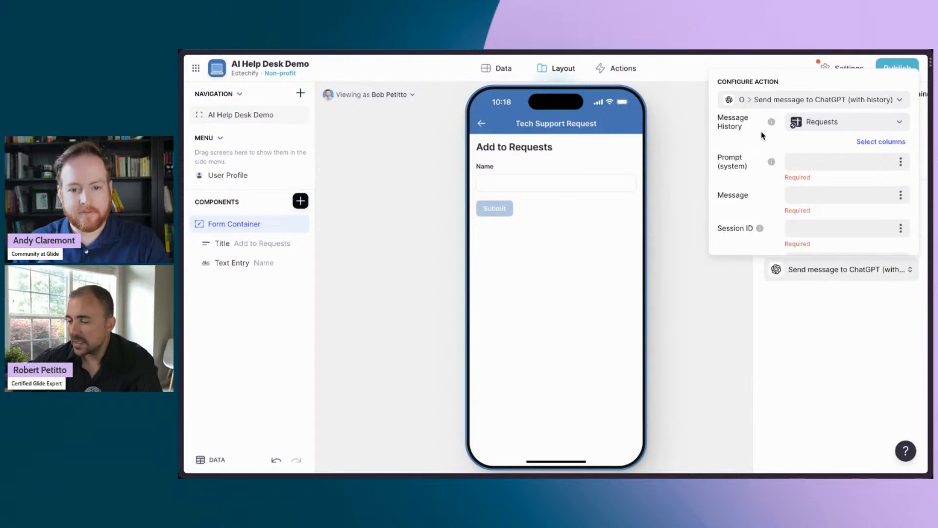
- Note the required Timestamp, Session, Content and Role columns in the help box and screenshot it
{"action": "mouse_move", "coordinate": [772, 125]}
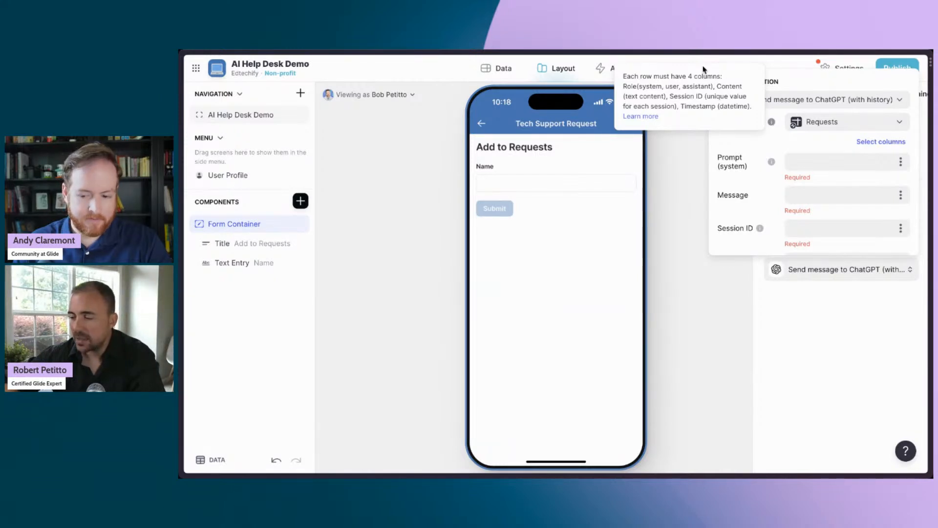
{"action": "double_click", "coordinate": [691, 107]}
{"action": "double_click", "coordinate": [680, 95]}
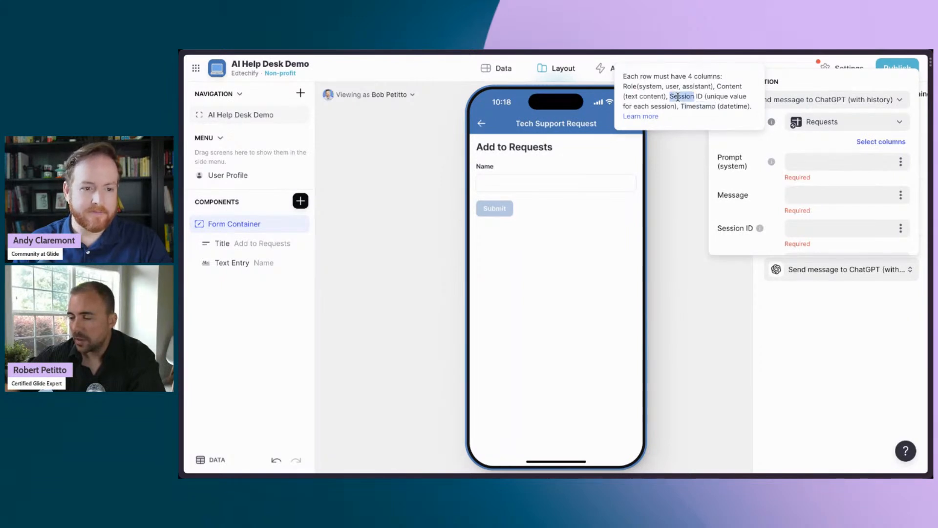
{"action": "double_click", "coordinate": [721, 86]}
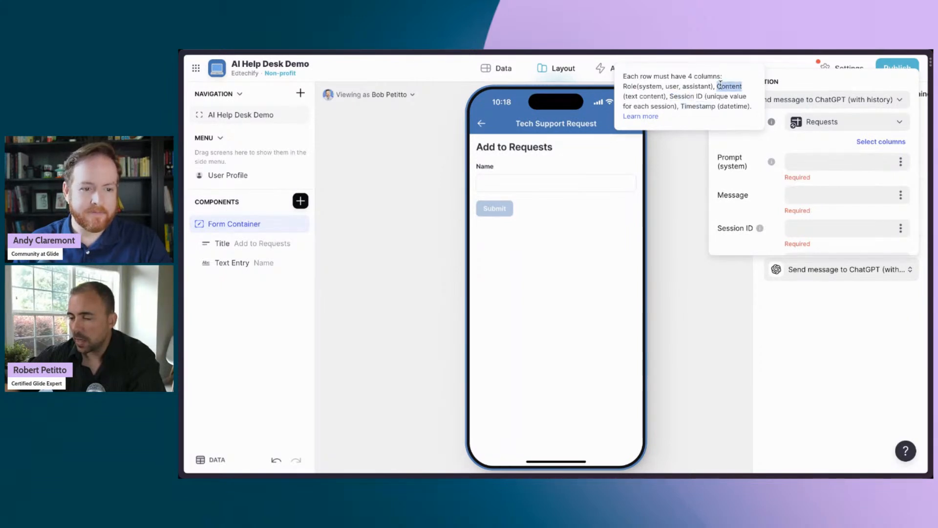
{"action": "double_click", "coordinate": [629, 87]}
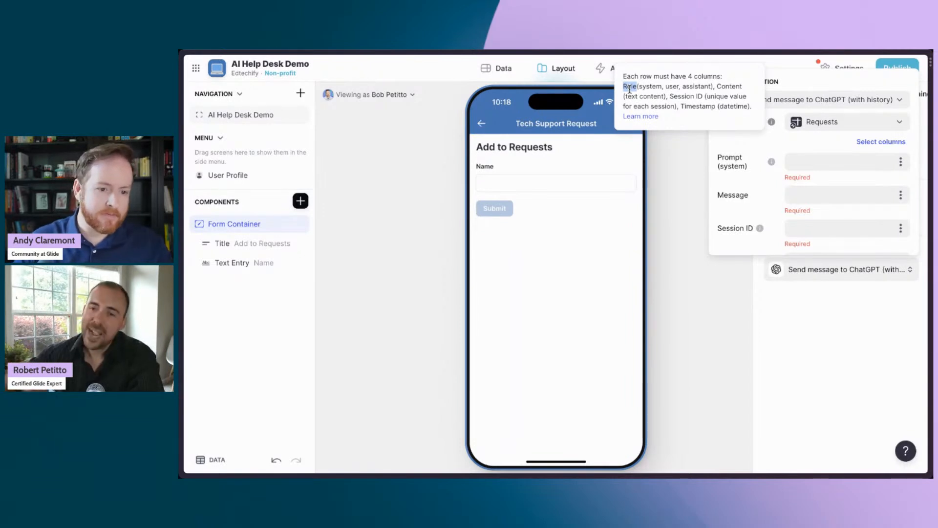
{"action": "left_click", "coordinate": [657, 89]}
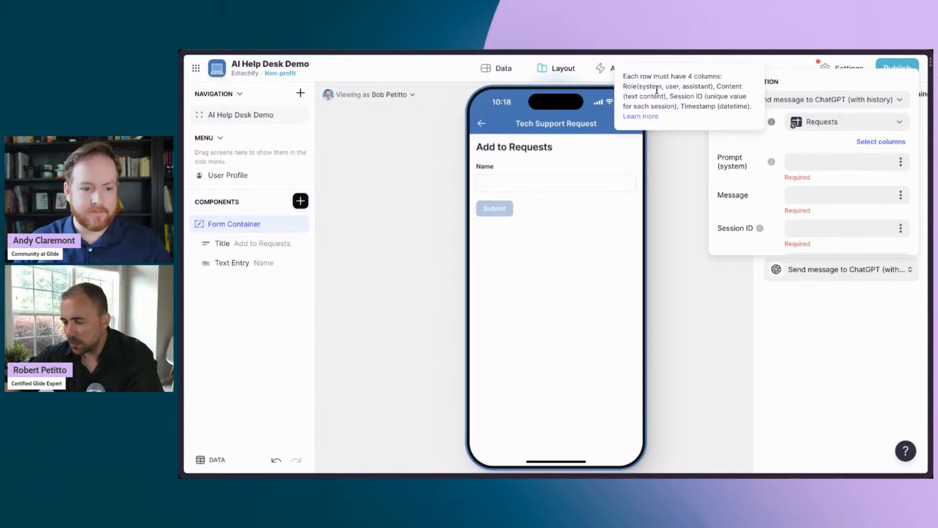
{"action": "key", "text": "super+shift+4"}
{"action": "left_click_drag", "start_coordinate": [628, 73], "coordinate": [761, 127]}
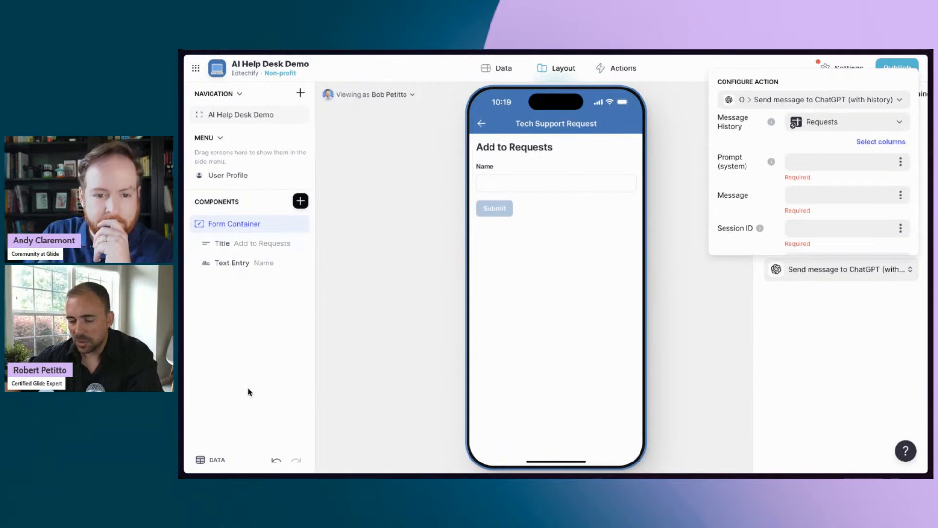
- Rename the Requests table's Name column to Role and enter 'user' in row 1
{"action": "left_click", "coordinate": [501, 73]}
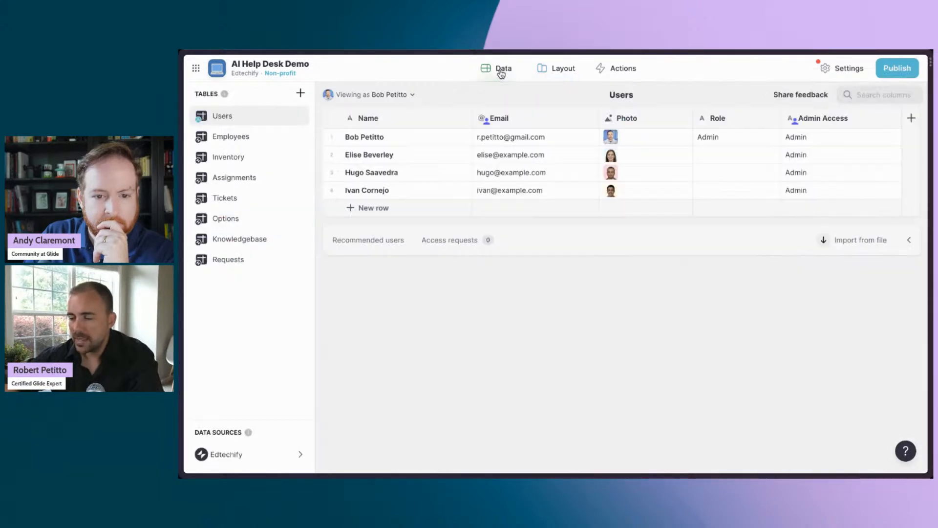
{"action": "left_click", "coordinate": [240, 259]}
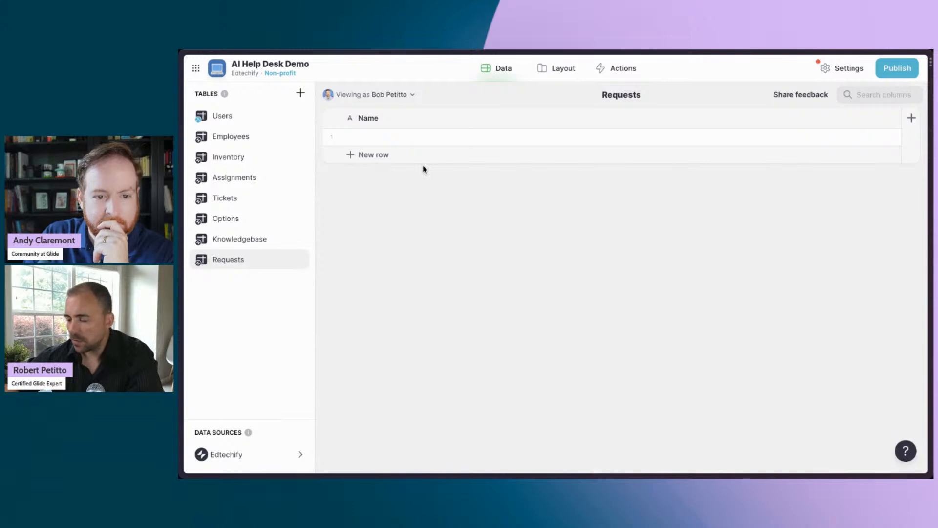
{"action": "left_click", "coordinate": [369, 120]}
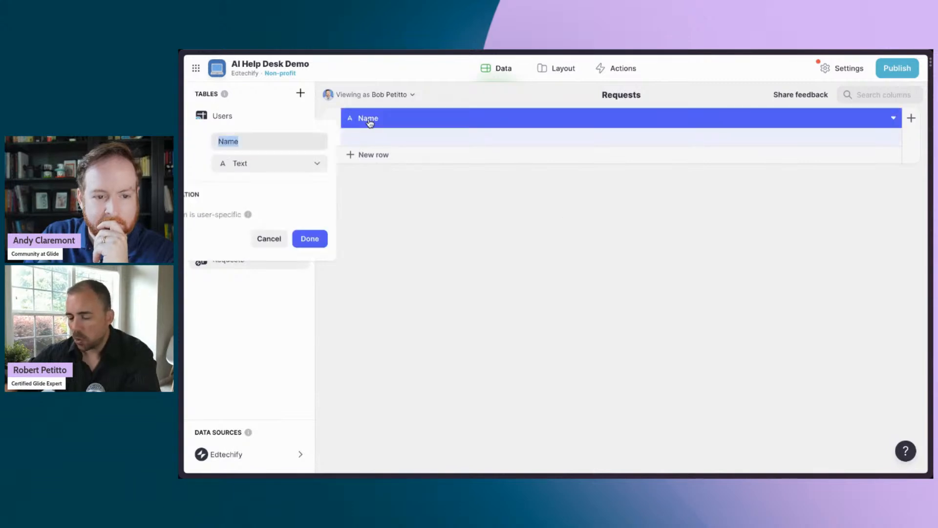
{"action": "type", "text": "Role"}
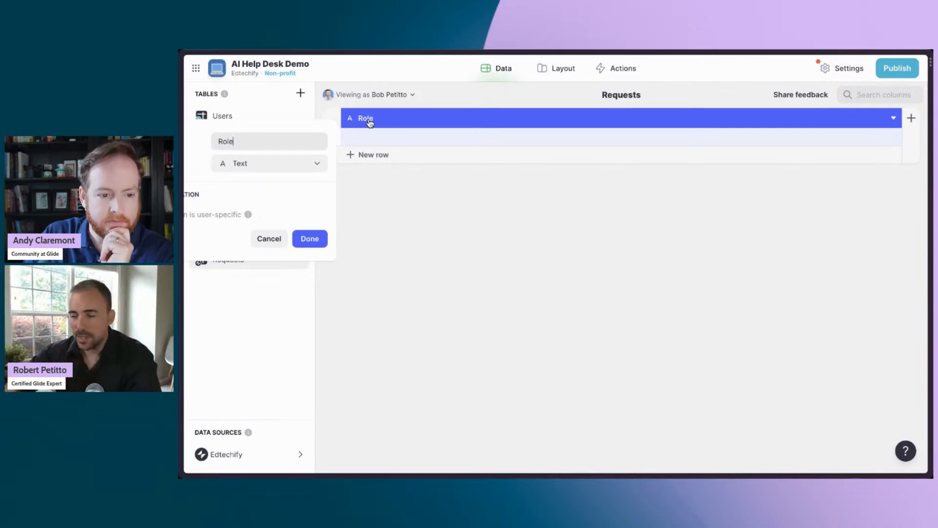
{"action": "left_click", "coordinate": [309, 241]}
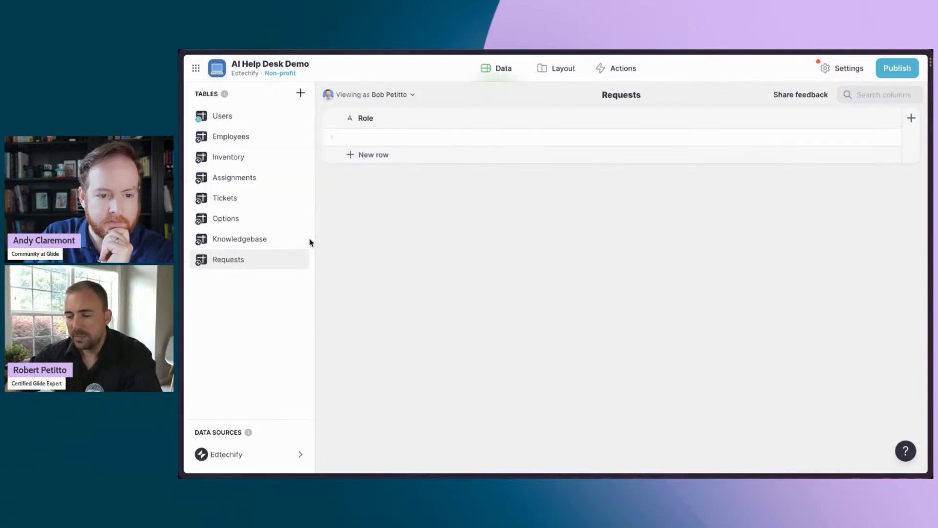
{"action": "left_click", "coordinate": [378, 142]}
{"action": "type", "text": "user"}
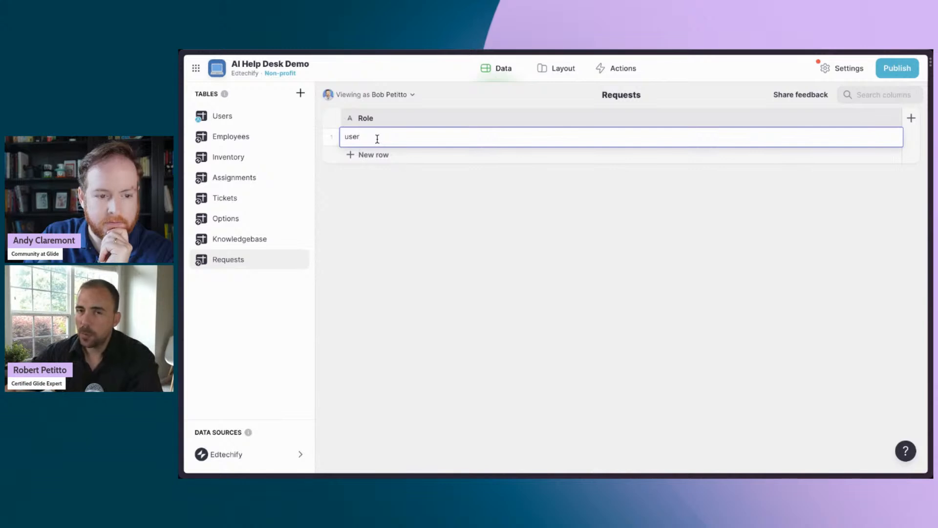
- Add two text columns, Content and Session ID, to the Requests table
{"action": "left_click", "coordinate": [464, 256]}
{"action": "left_click", "coordinate": [912, 120]}
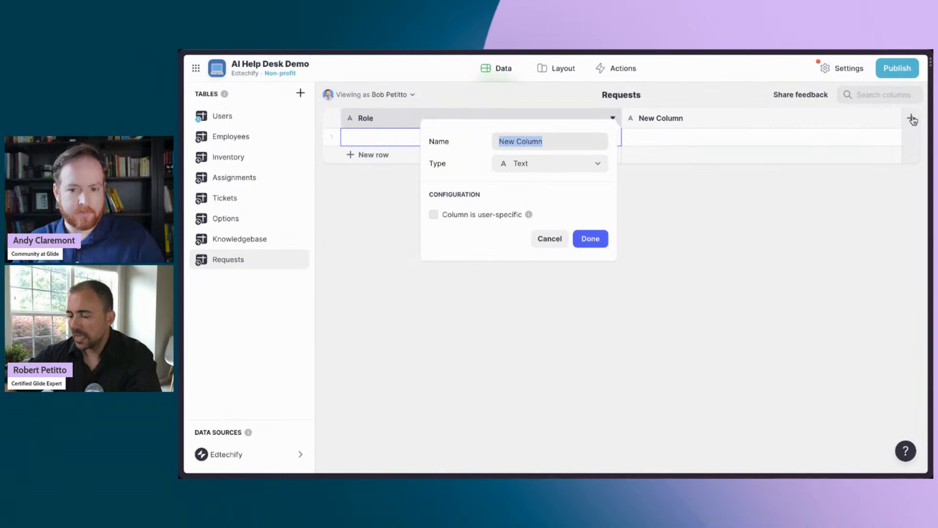
{"action": "type", "text": "Content"}
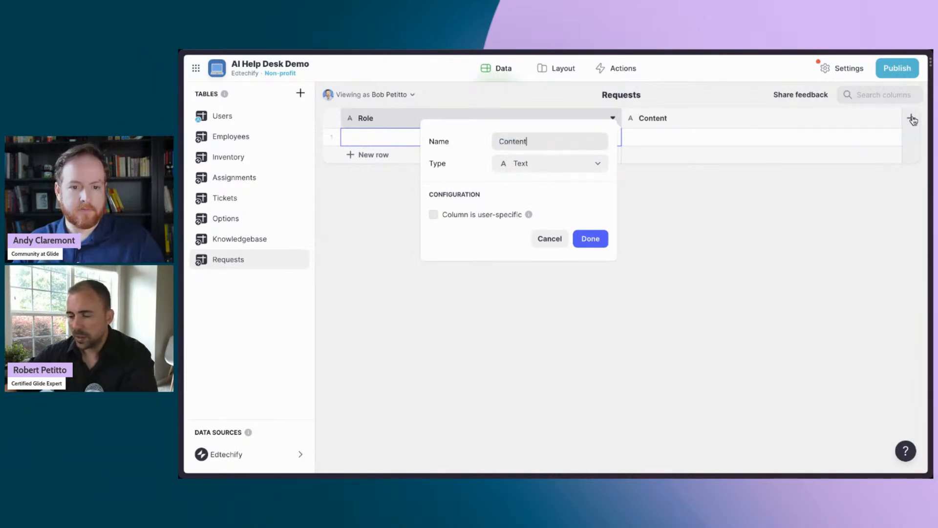
{"action": "left_click", "coordinate": [593, 240]}
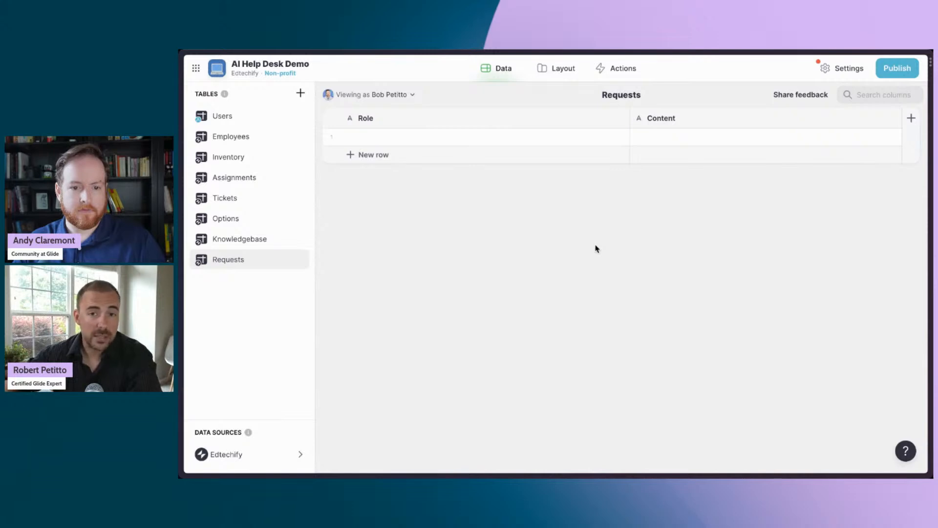
{"action": "left_click", "coordinate": [664, 137]}
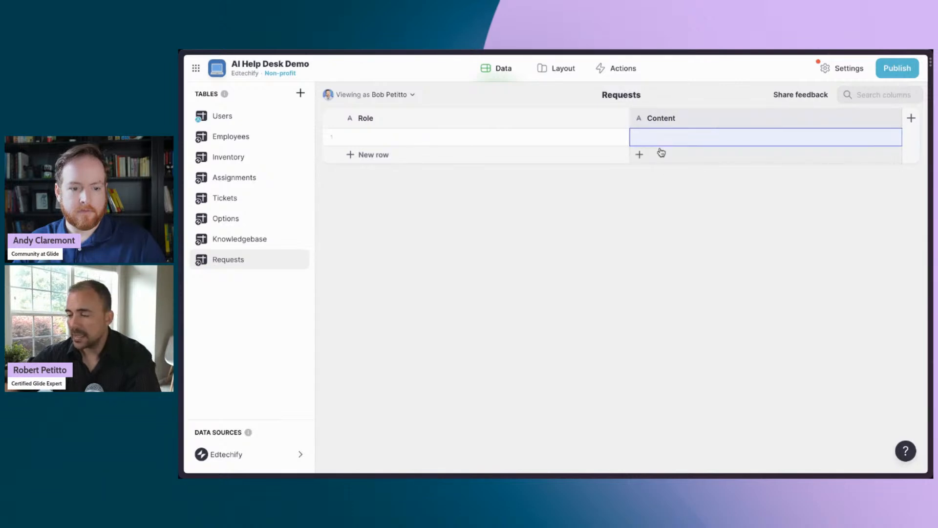
{"action": "left_click", "coordinate": [909, 119]}
{"action": "type", "text": "Sessio"}
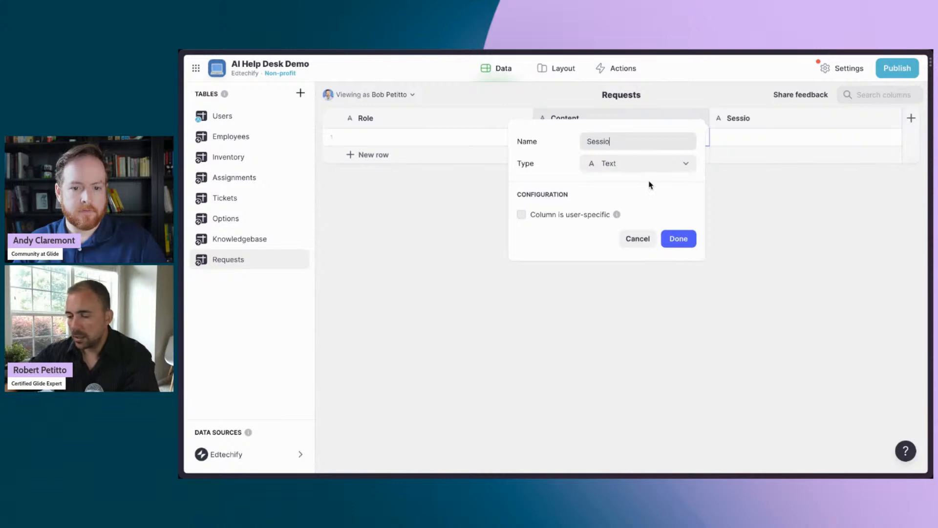
{"action": "type", "text": "n ID"}
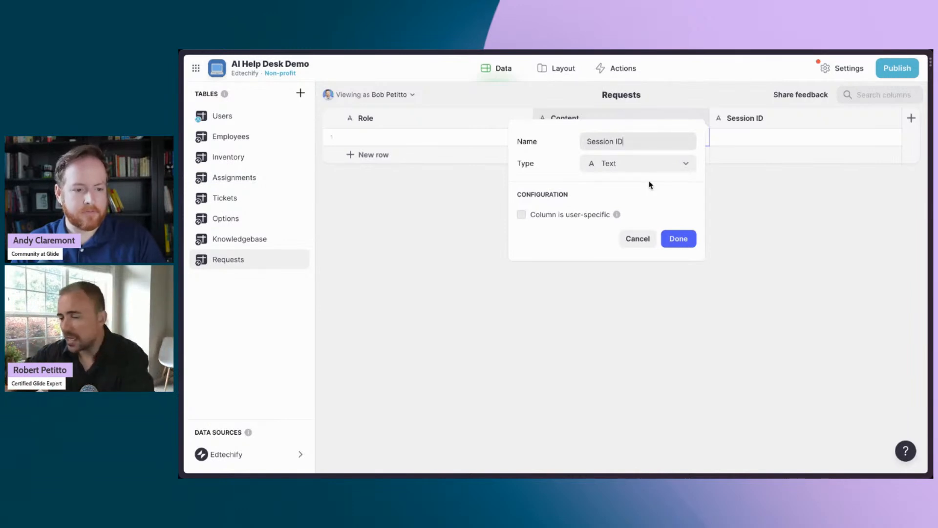
{"action": "left_click", "coordinate": [683, 240]}
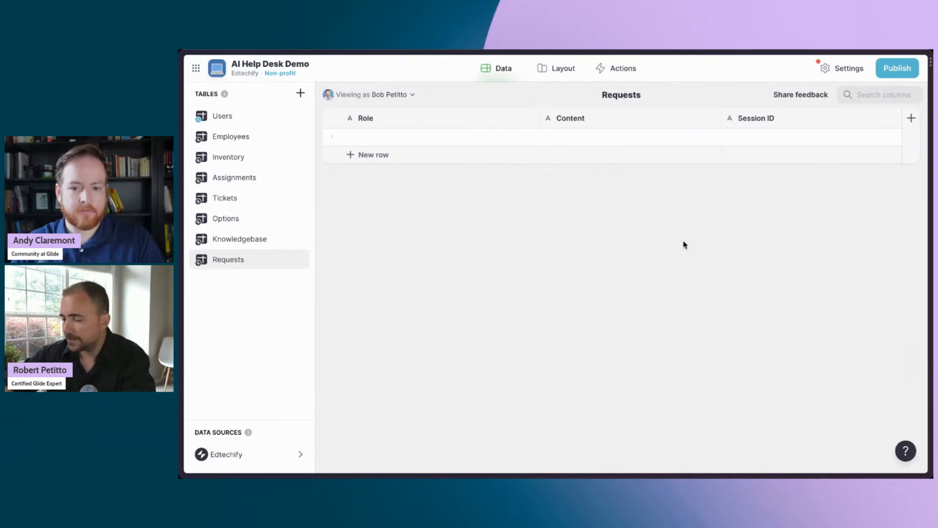
- Add a Date & Time column named Timestamp to the Requests table
{"action": "left_click", "coordinate": [911, 118]}
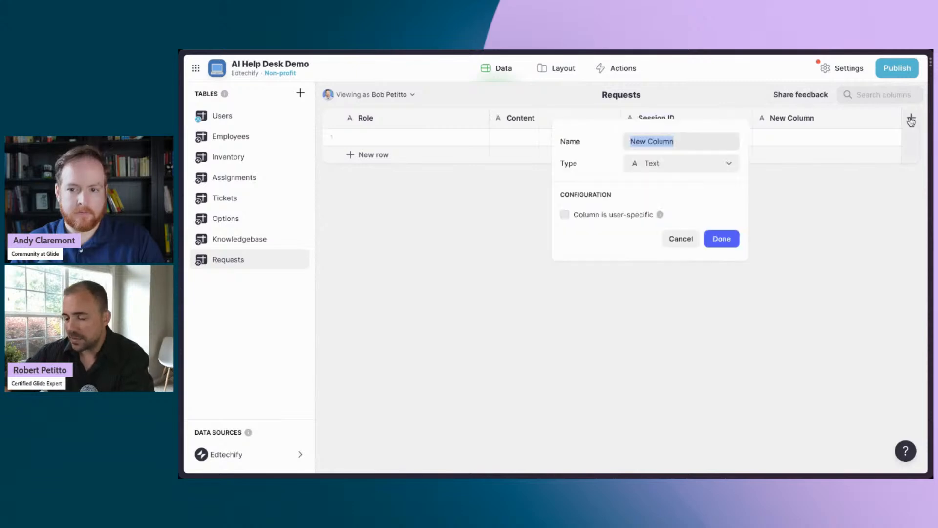
{"action": "type", "text": "Timestamp"}
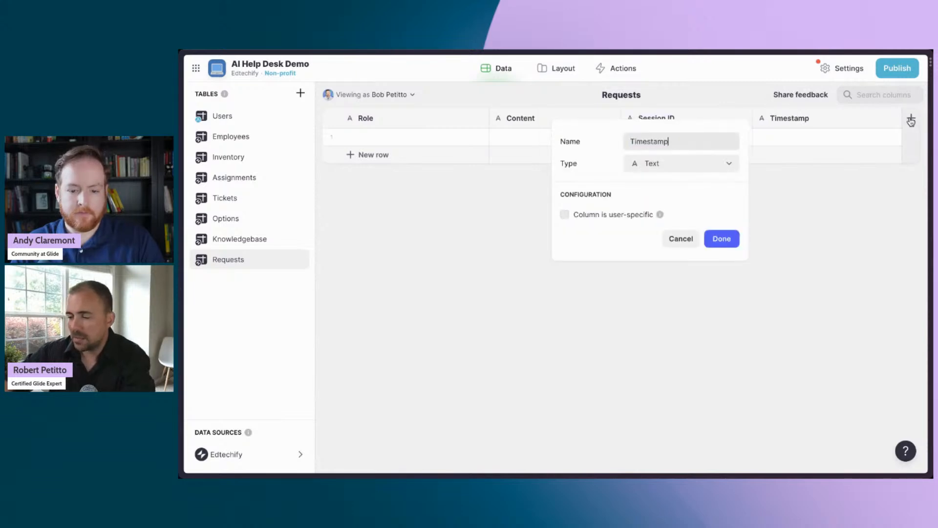
{"action": "left_click", "coordinate": [689, 165]}
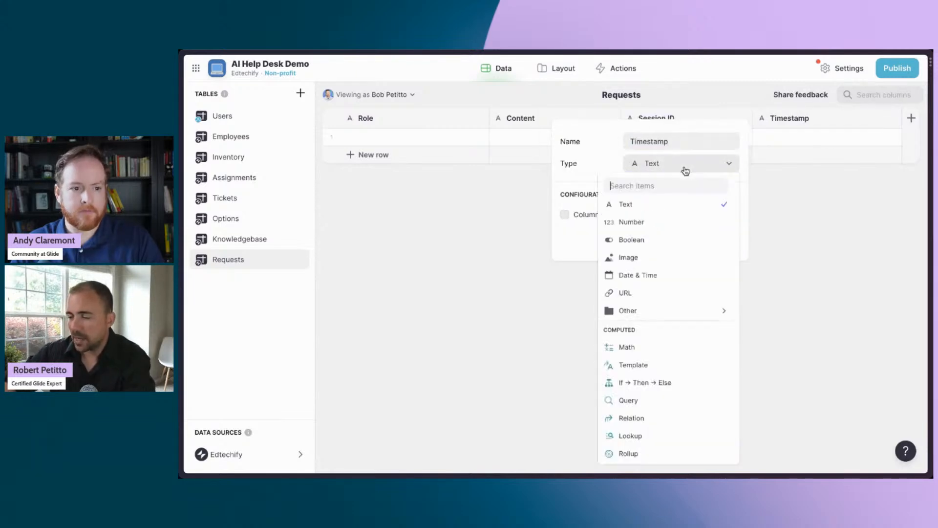
{"action": "left_click", "coordinate": [649, 276]}
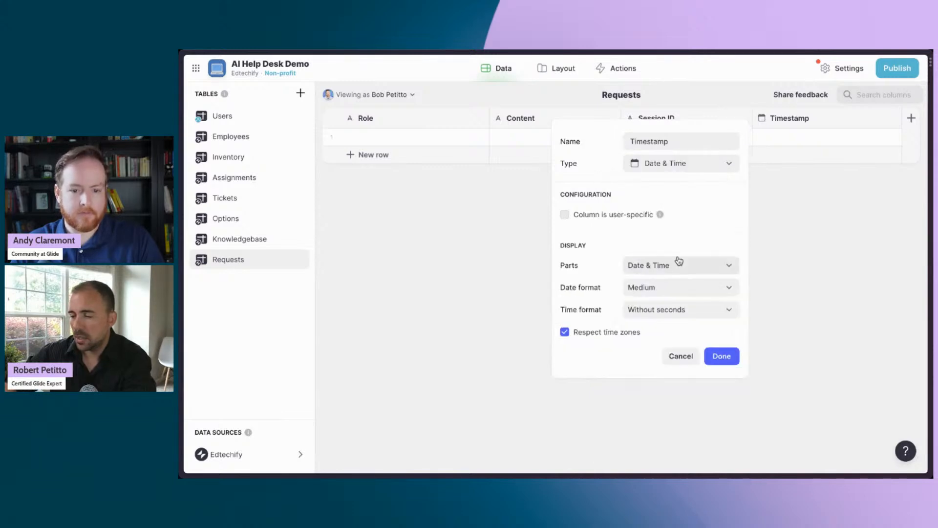
{"action": "left_click", "coordinate": [726, 354]}
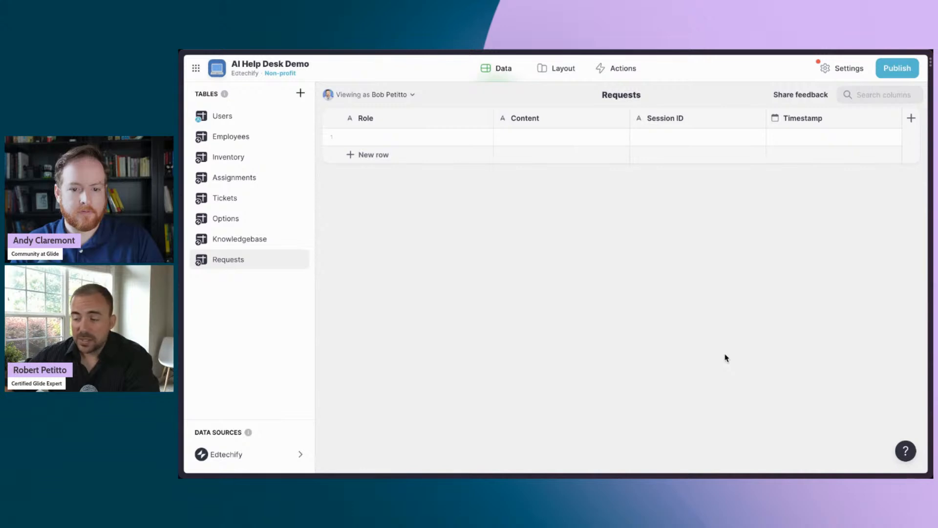
- Add a text column named Response to the Requests table
{"action": "left_click", "coordinate": [911, 119]}
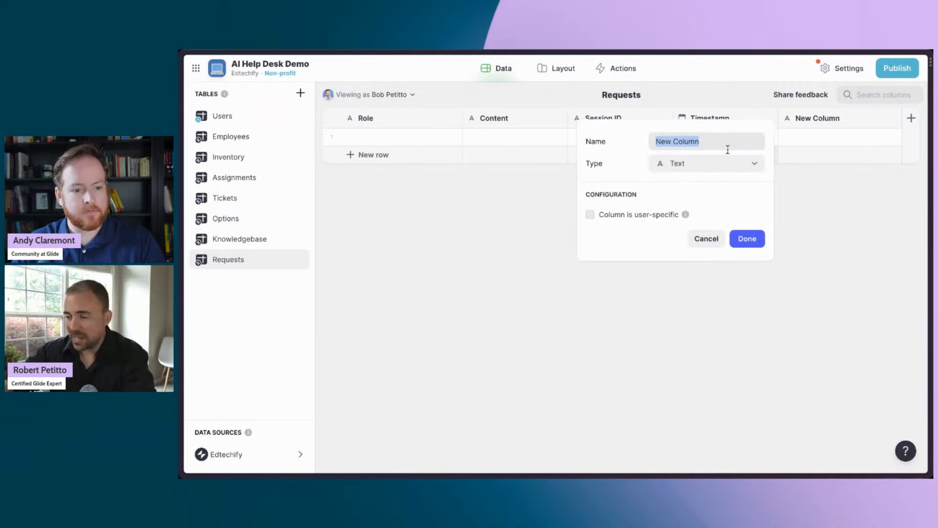
{"action": "type", "text": "Response"}
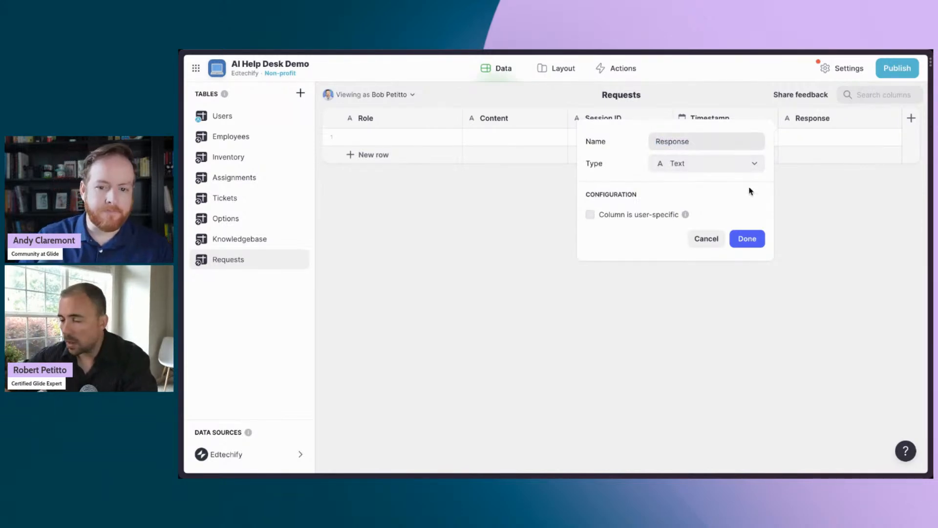
{"action": "left_click", "coordinate": [746, 243]}
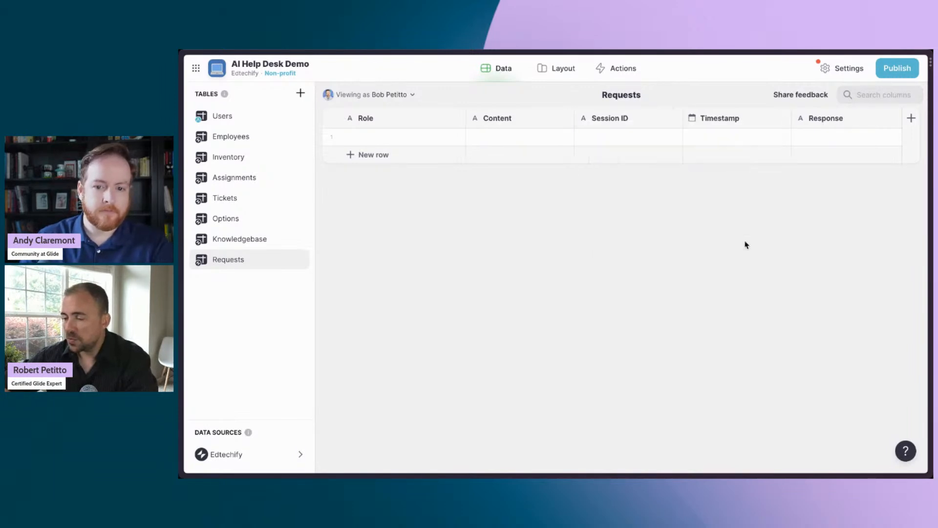
{"action": "left_click", "coordinate": [833, 143]}
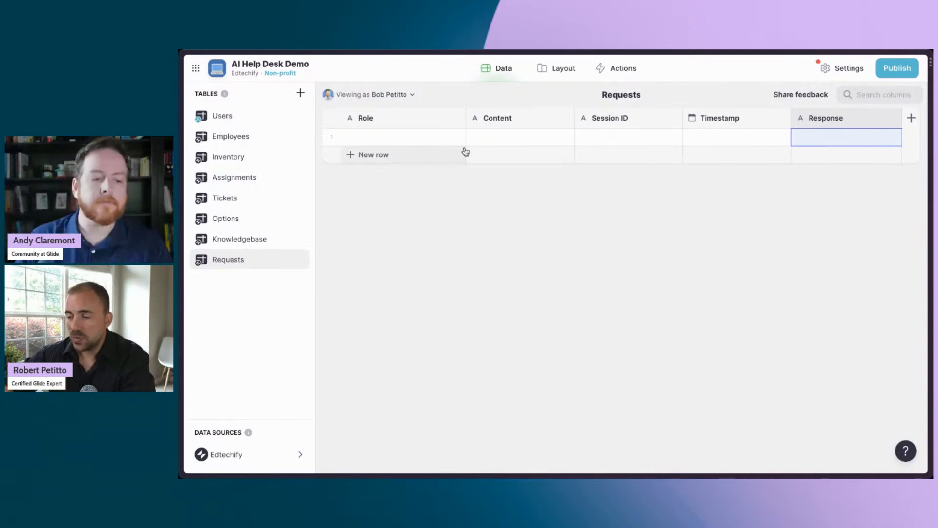
- Make the form's text entry store its input in the Content column
{"action": "left_click", "coordinate": [562, 71]}
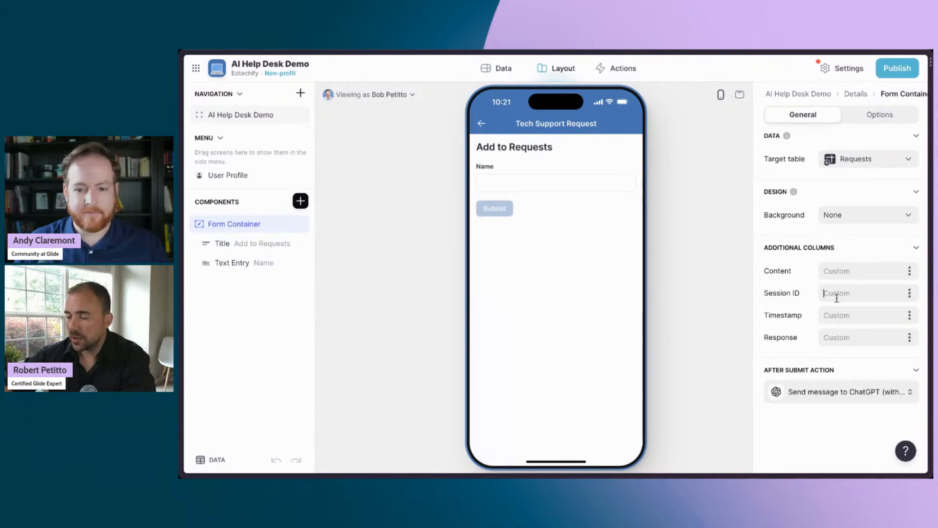
{"action": "left_click", "coordinate": [723, 335]}
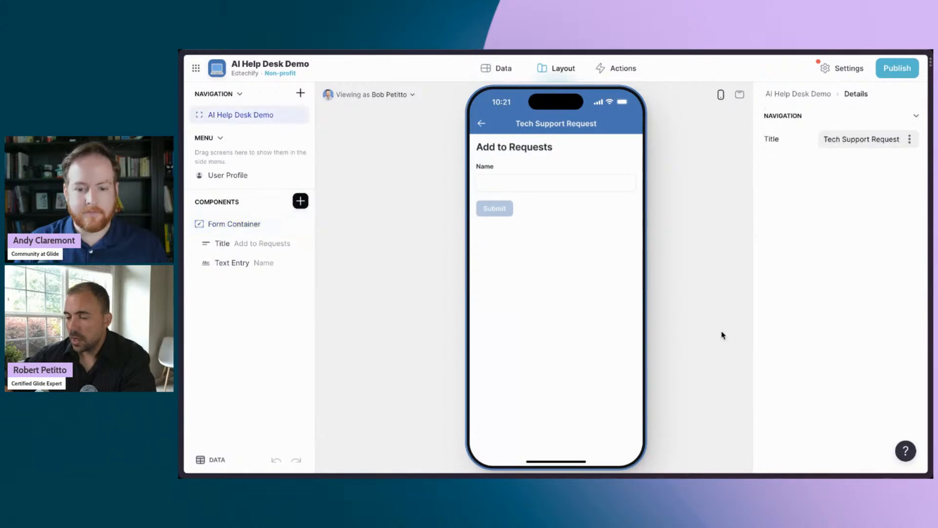
{"action": "left_click", "coordinate": [227, 267]}
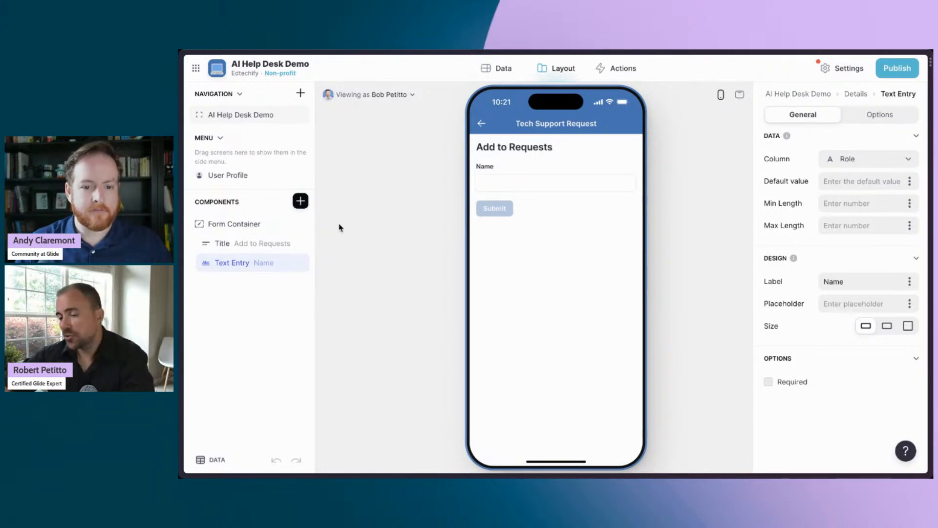
{"action": "left_click", "coordinate": [875, 158]}
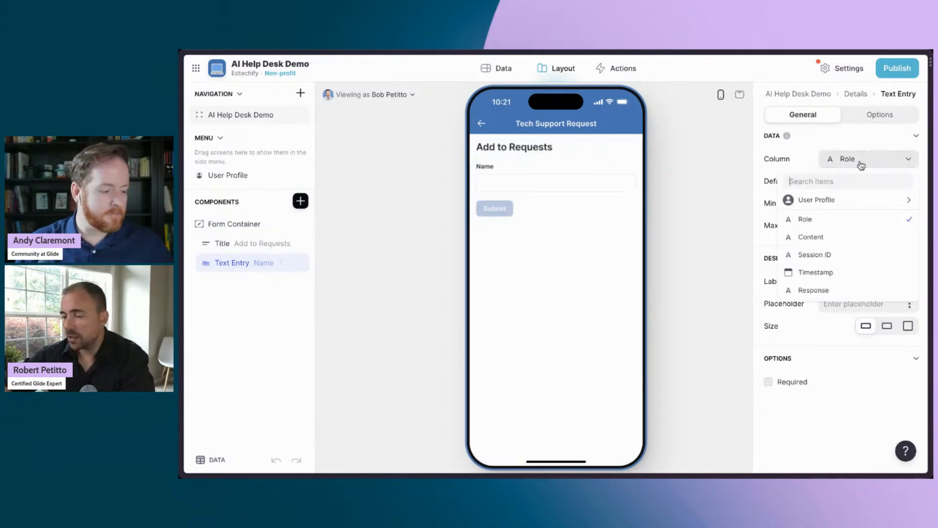
{"action": "left_click", "coordinate": [832, 238]}
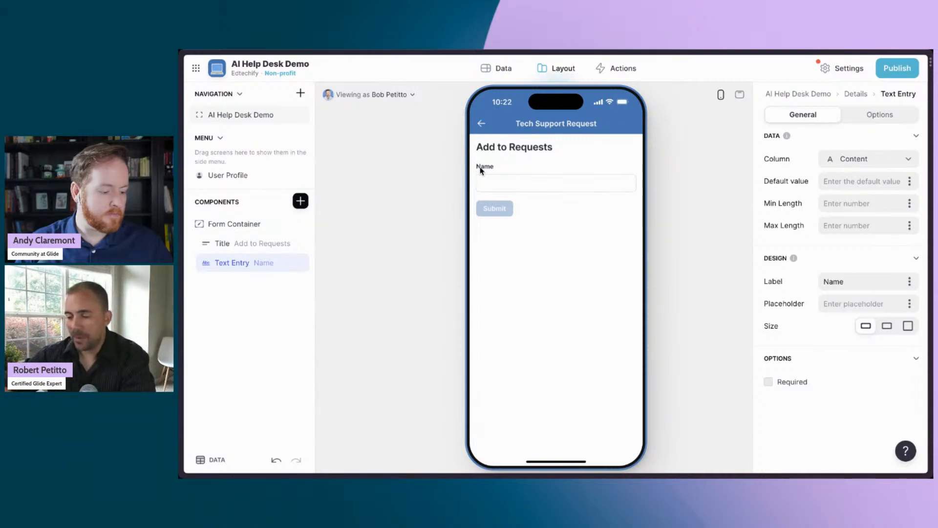
- Label the text entry 'Ask a question' and mark it required
{"action": "double_click", "coordinate": [822, 282]}
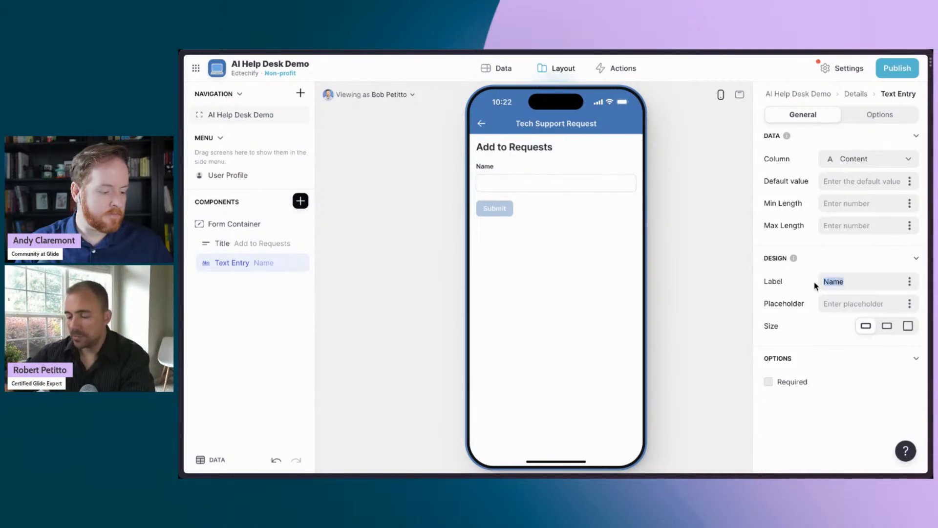
{"action": "type", "text": "Ask a wustio"}
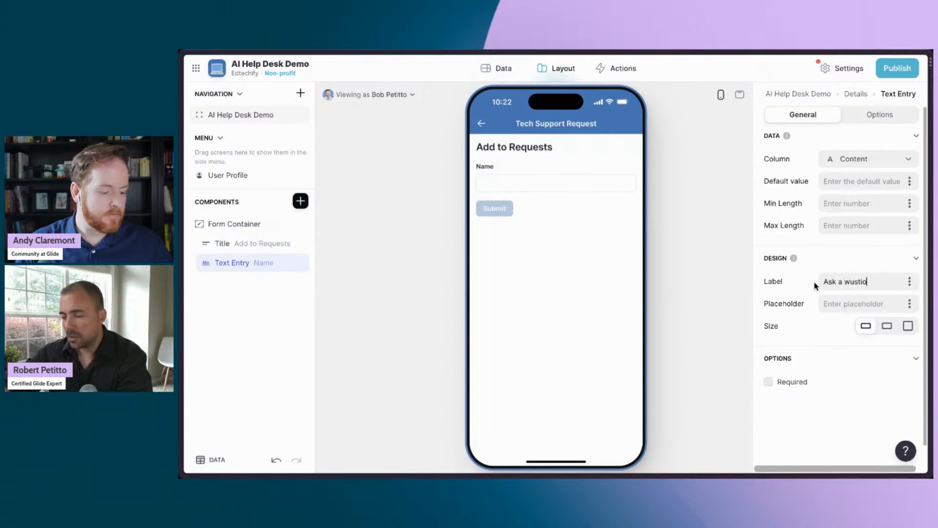
{"action": "key", "text": "BackSpace"}
{"action": "key", "text": "BackSpace"}
{"action": "key", "text": "BackSpace"}
{"action": "key", "text": "BackSpace"}
{"action": "key", "text": "BackSpace"}
{"action": "key", "text": "BackSpace"}
{"action": "type", "text": "q"}
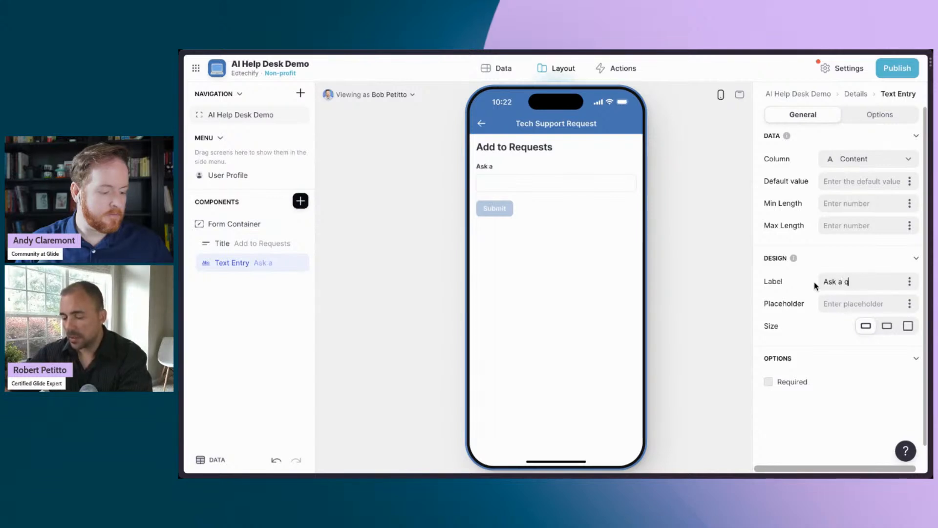
{"action": "type", "text": "uestion"}
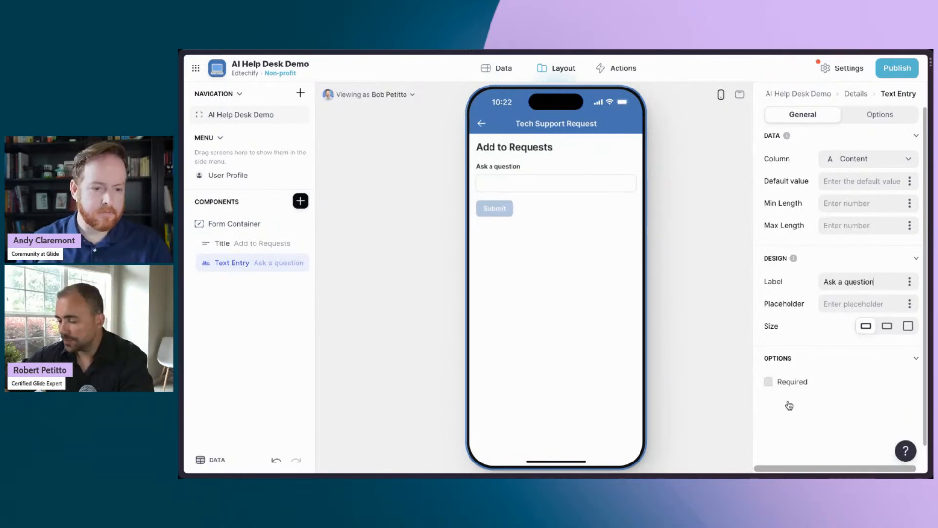
{"action": "left_click", "coordinate": [769, 382]}
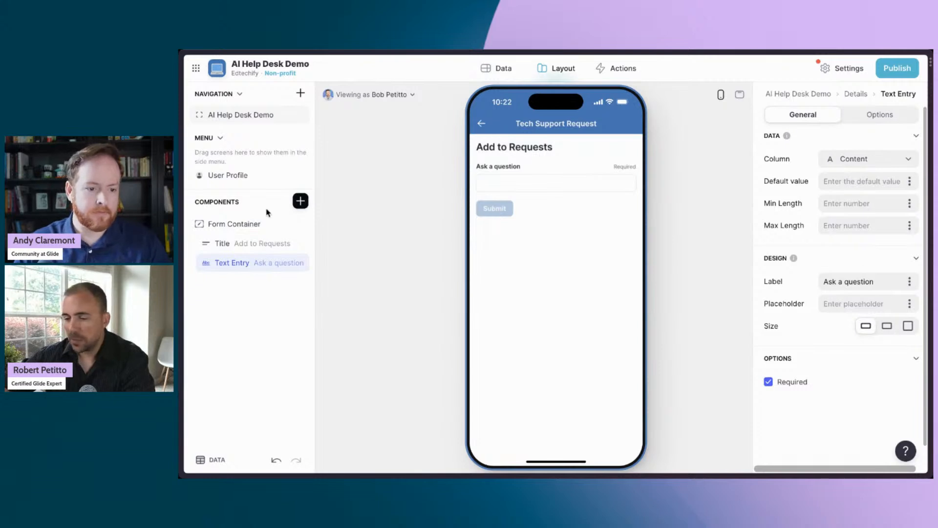
{"action": "left_click", "coordinate": [218, 227]}
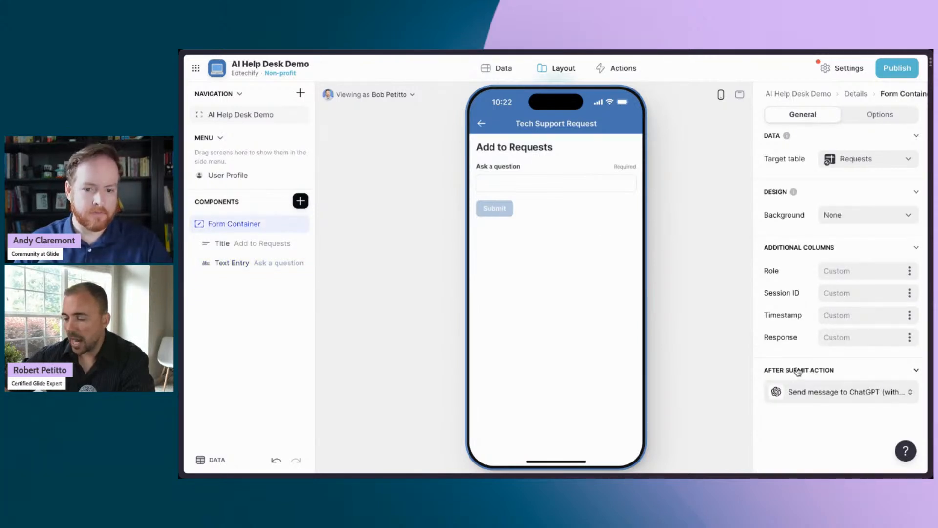
- Review the Requests columns used as message history in the ChatGPT action's configuration
{"action": "left_click", "coordinate": [841, 397]}
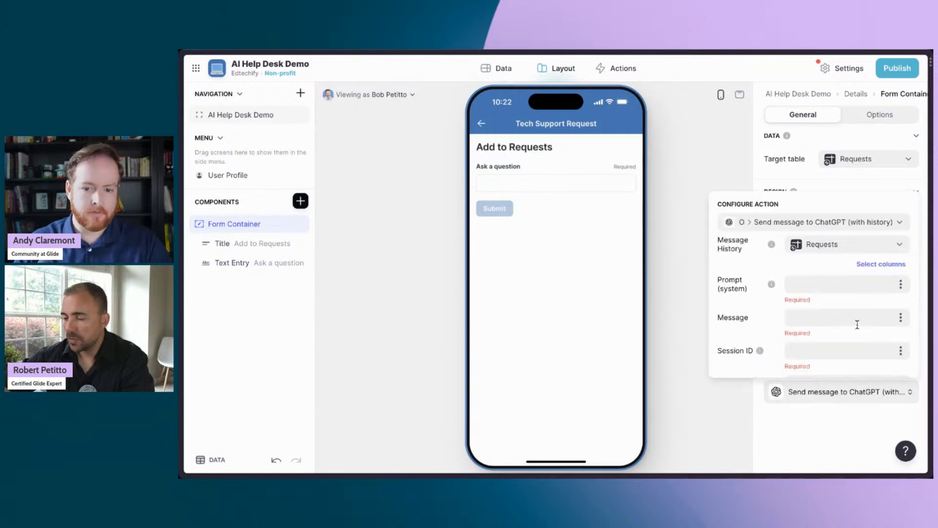
{"action": "scroll", "coordinate": [826, 291], "scroll_direction": "down", "scroll_amount": 2}
{"action": "scroll", "coordinate": [825, 292], "scroll_direction": "down", "scroll_amount": 1}
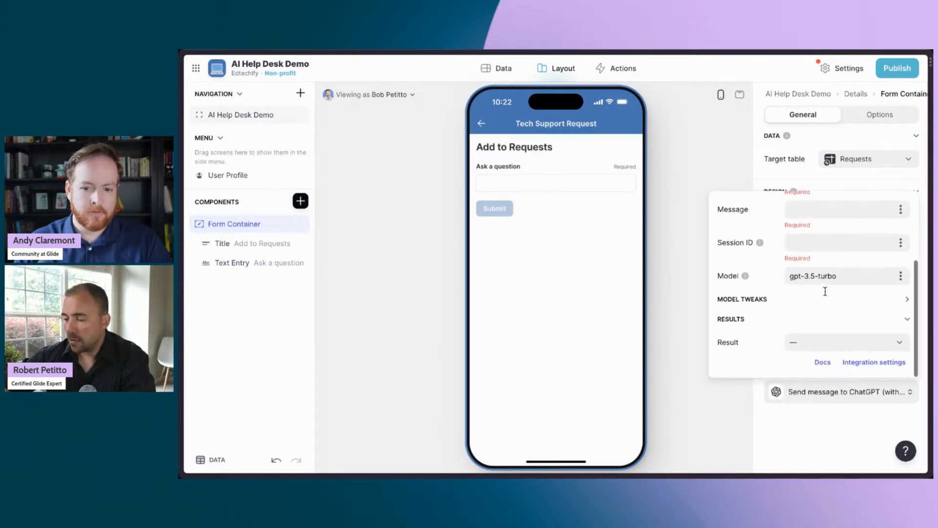
{"action": "scroll", "coordinate": [825, 291], "scroll_direction": "up", "scroll_amount": 4}
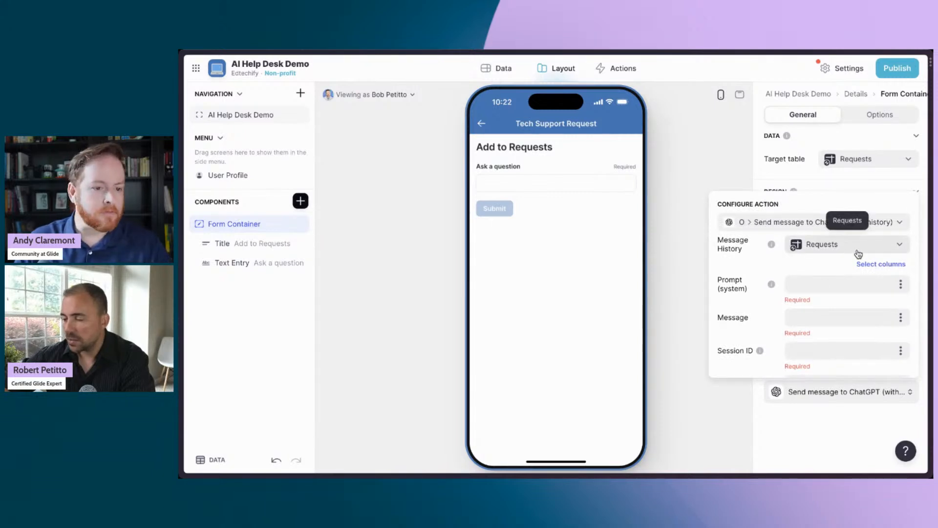
{"action": "left_click", "coordinate": [892, 264]}
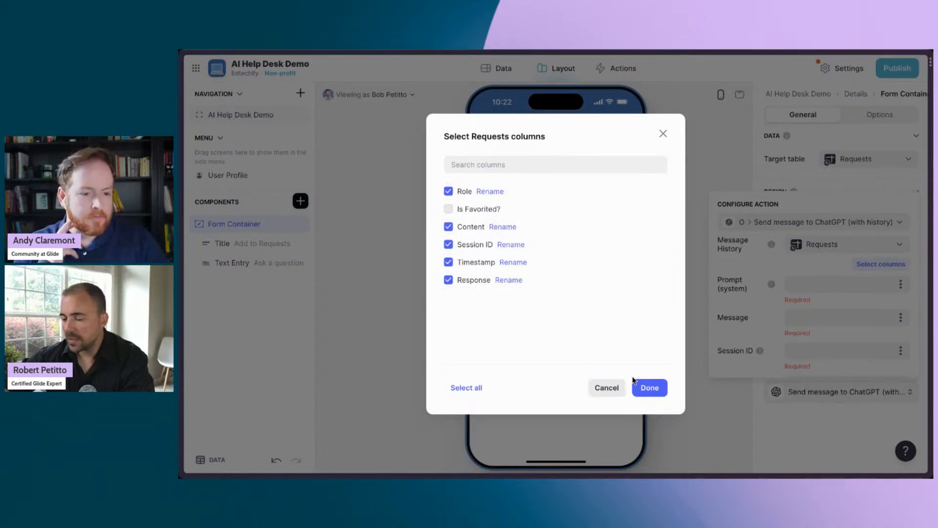
{"action": "left_click", "coordinate": [651, 392]}
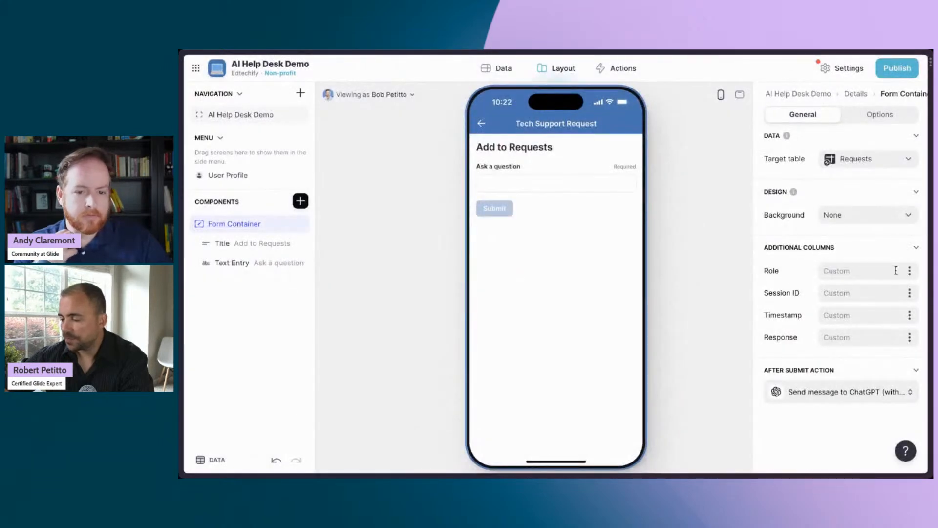
{"action": "left_click", "coordinate": [854, 392]}
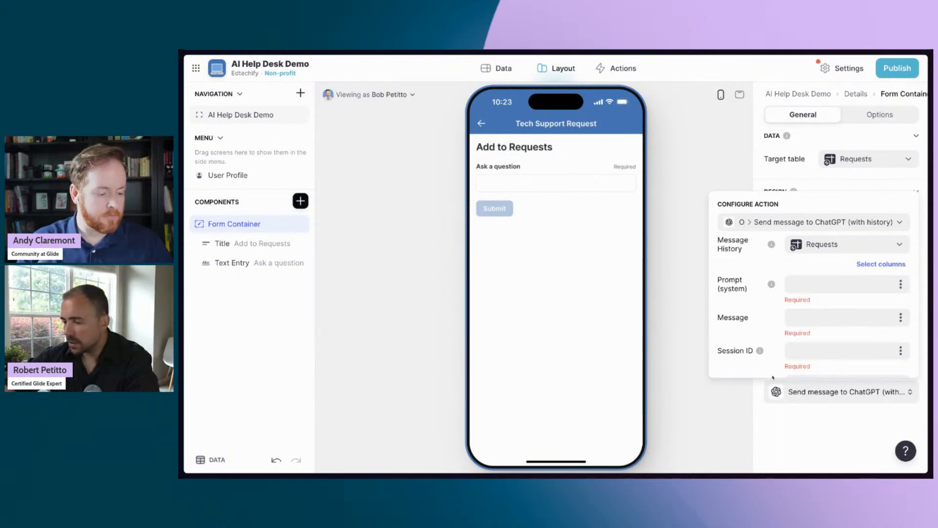
- Paste a system prompt casting ChatGPT as a HelpDesk technician giving clear, concise instructions
{"action": "left_click", "coordinate": [805, 282]}
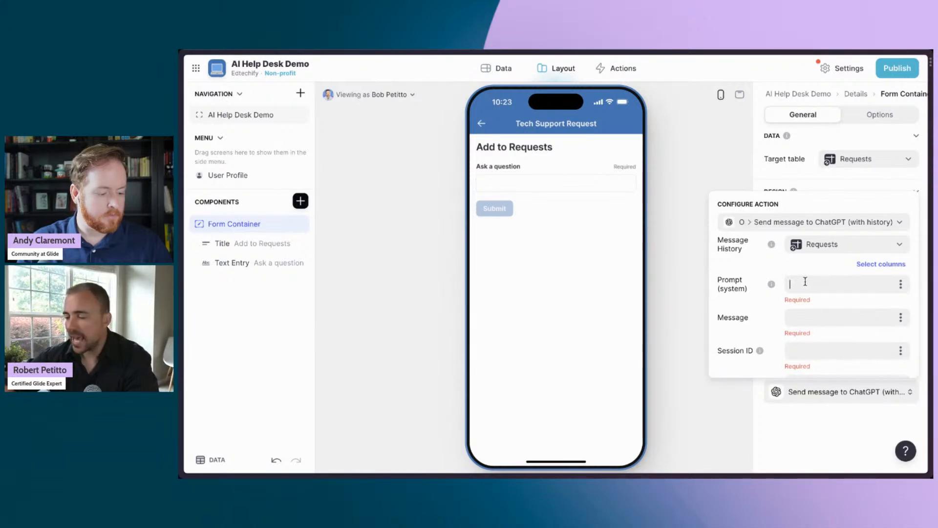
{"action": "type", "text": "You are a HelpDesk technician. Interpret issues and requests for help and reply with clear, concise and easy-to-follow instructions."}
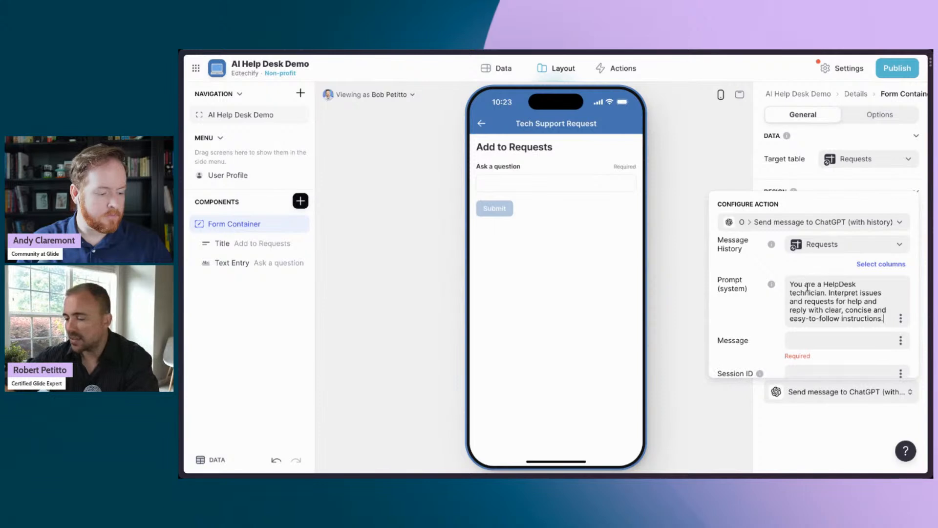
{"action": "left_click_drag", "start_coordinate": [790, 284], "coordinate": [848, 313]}
{"action": "left_click", "coordinate": [859, 312]}
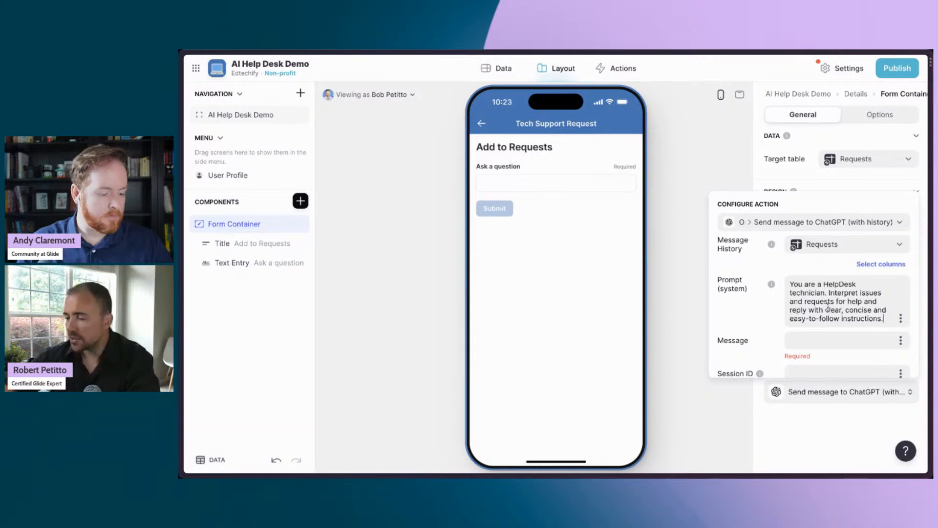
{"action": "double_click", "coordinate": [857, 310]}
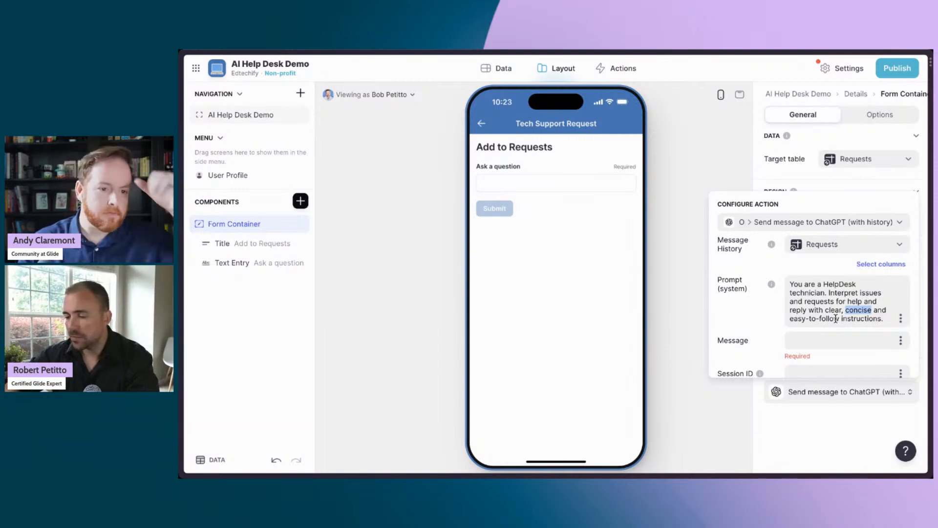
{"action": "scroll", "coordinate": [835, 318], "scroll_direction": "down", "scroll_amount": 3}
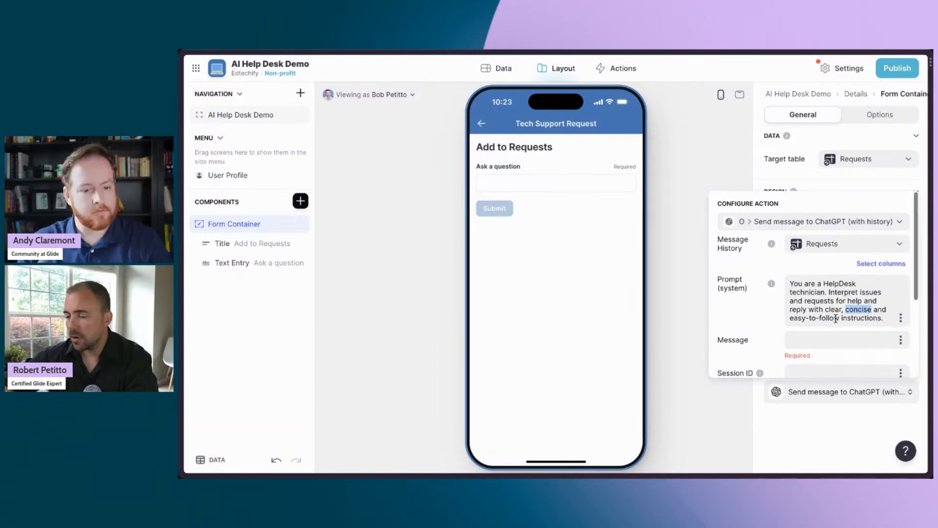
{"action": "scroll", "coordinate": [836, 318], "scroll_direction": "up", "scroll_amount": 2}
{"action": "scroll", "coordinate": [836, 318], "scroll_direction": "down", "scroll_amount": 2}
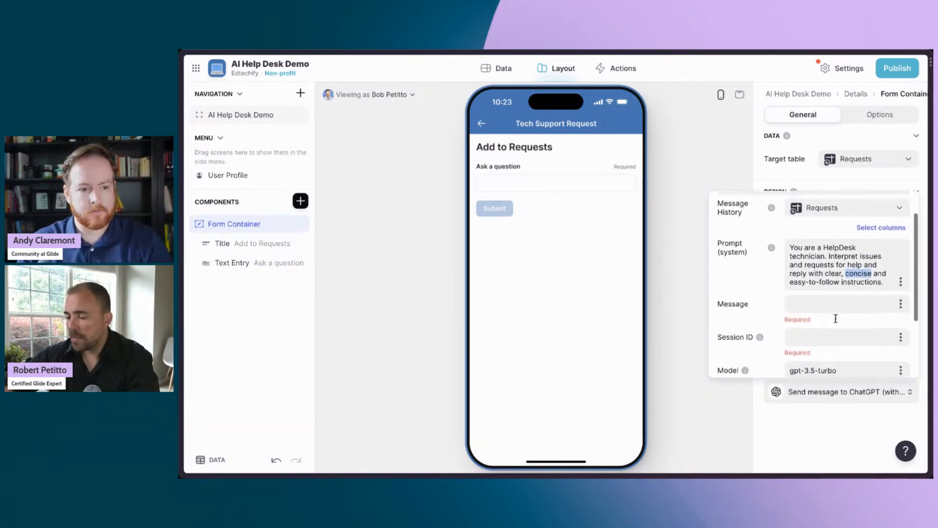
- Send Content as the message and the user's email address as Session ID, on gpt-3.5-turbo
{"action": "left_click", "coordinate": [901, 276]}
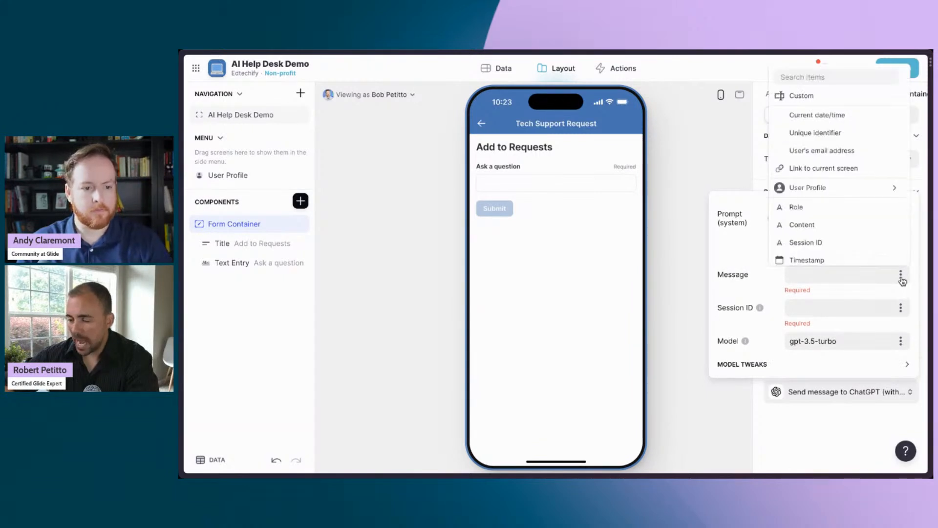
{"action": "left_click", "coordinate": [825, 227]}
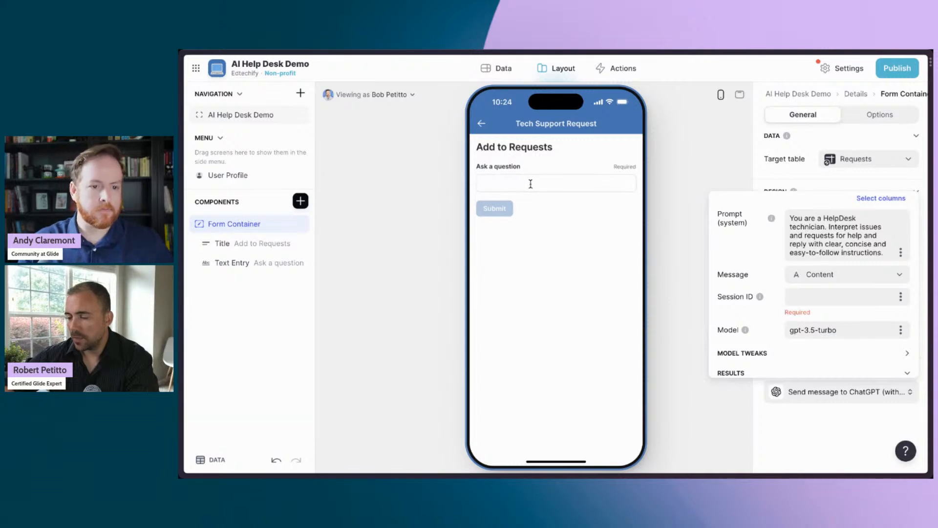
{"action": "left_click", "coordinate": [901, 298]}
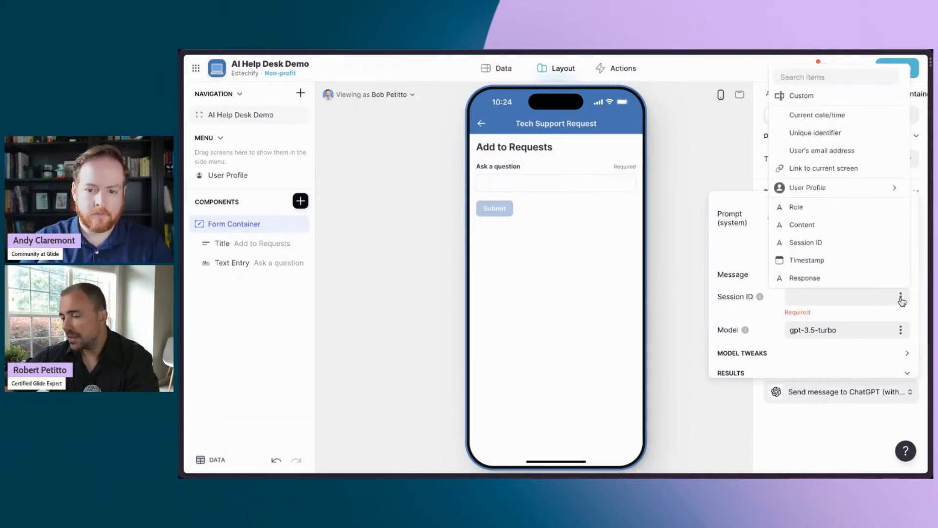
{"action": "left_click", "coordinate": [814, 152]}
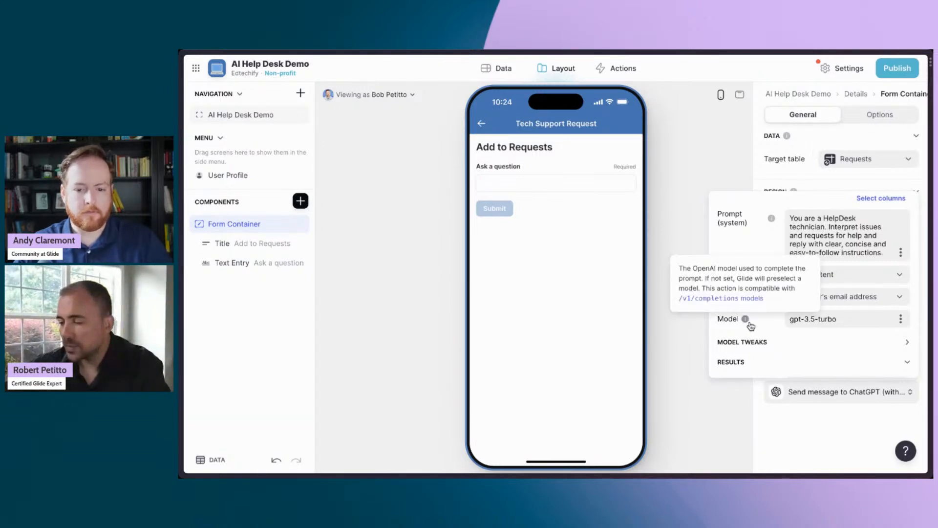
{"action": "scroll", "coordinate": [840, 344], "scroll_direction": "down", "scroll_amount": 2}
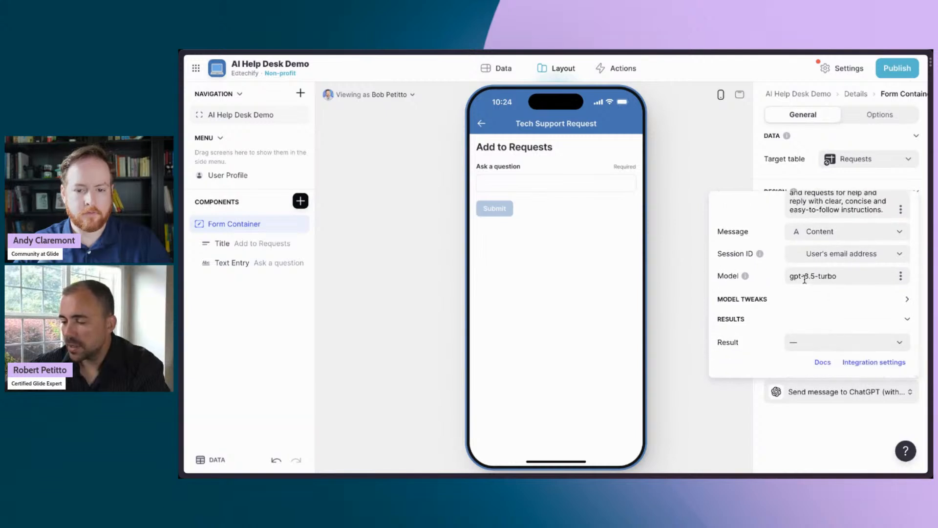
{"action": "left_click_drag", "start_coordinate": [805, 276], "coordinate": [844, 278]}
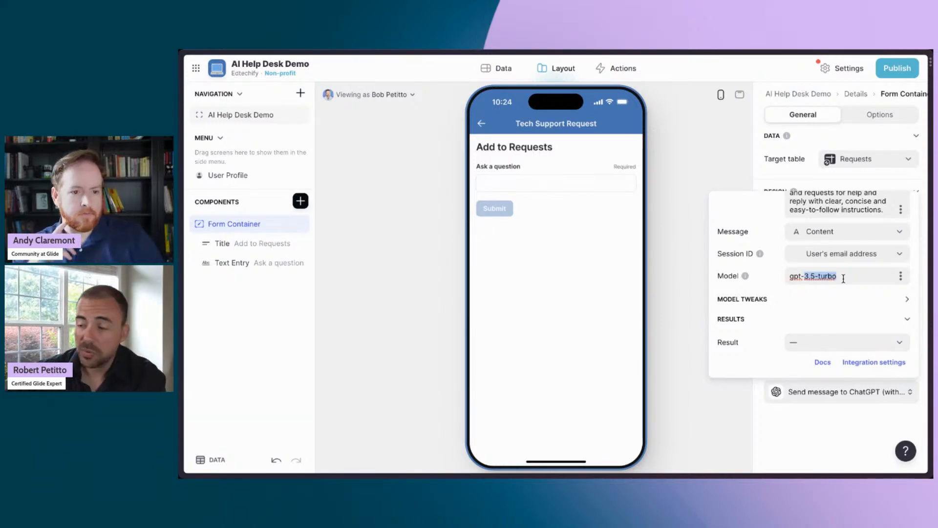
- Set the ChatGPT action's temperature to 0.1 and maximum length to 2500
{"action": "left_click", "coordinate": [757, 301]}
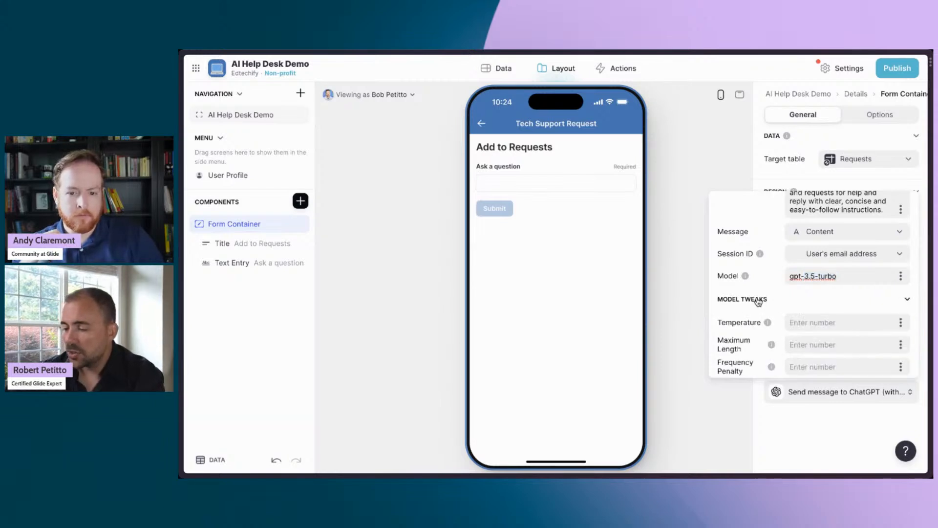
{"action": "scroll", "coordinate": [758, 301], "scroll_direction": "down", "scroll_amount": 3}
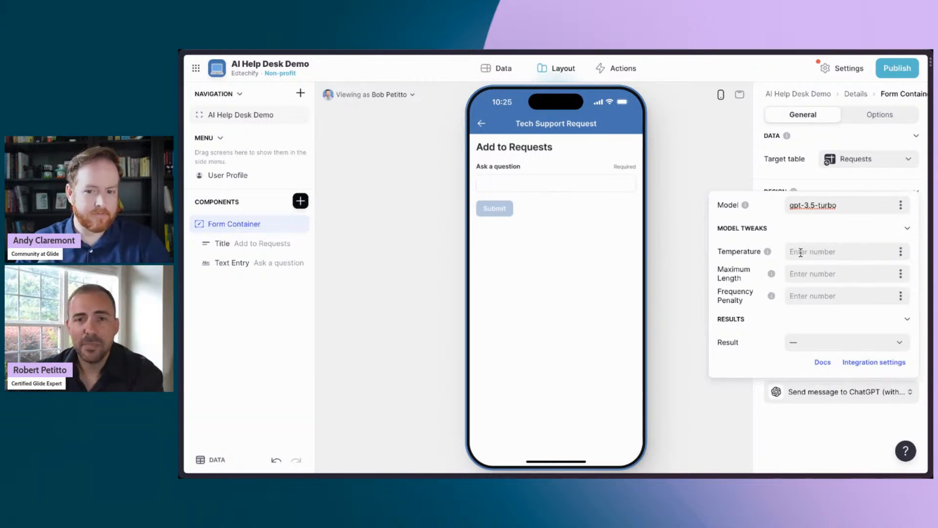
{"action": "type", "text": ".1"}
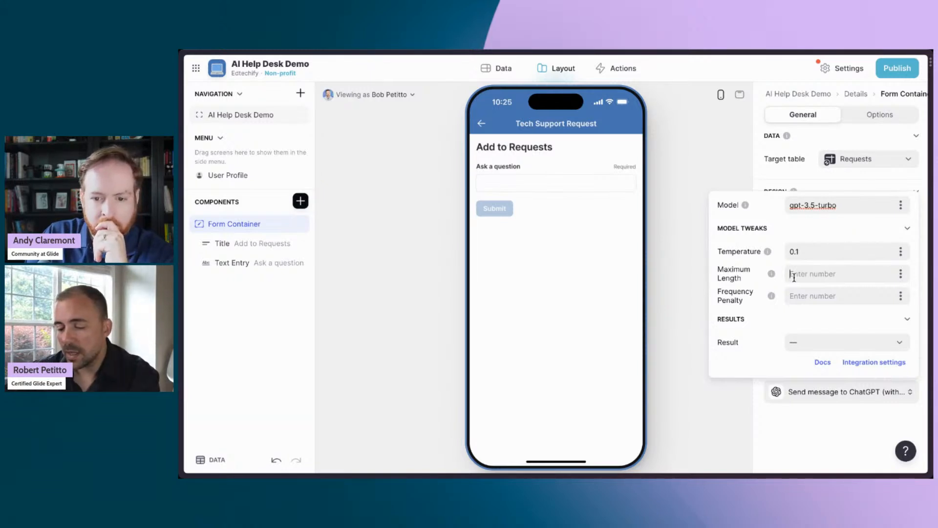
{"action": "type", "text": "2500"}
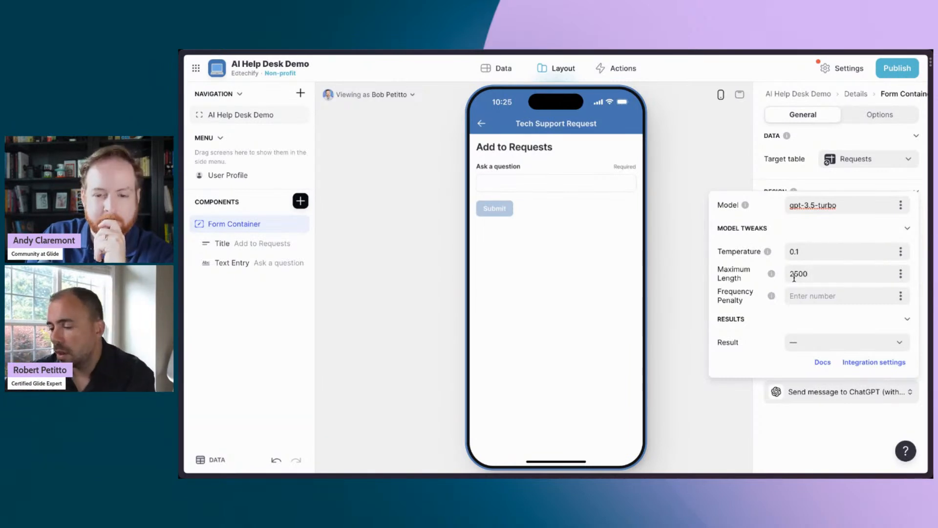
{"action": "left_click", "coordinate": [830, 294]}
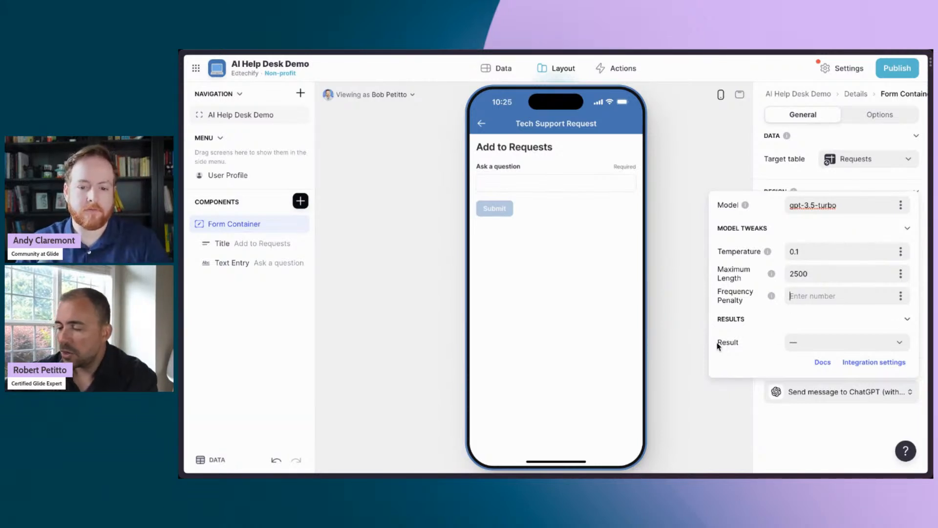
- Store the ChatGPT reply in the Response column and close the action settings
{"action": "left_click", "coordinate": [793, 343]}
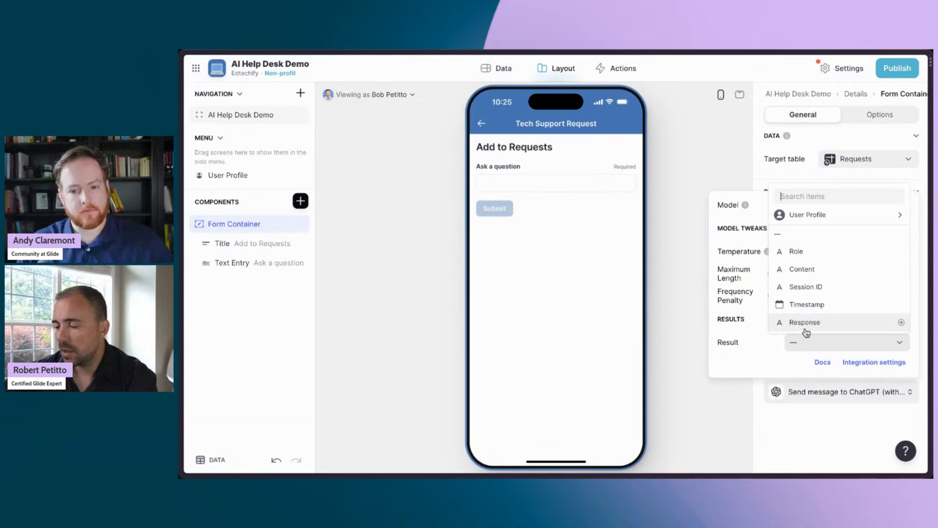
{"action": "left_click", "coordinate": [805, 322]}
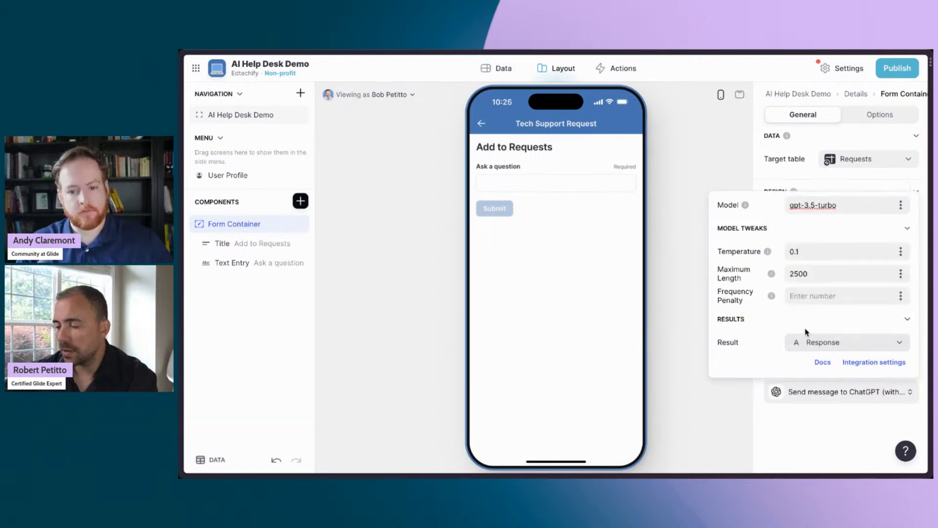
{"action": "scroll", "coordinate": [806, 332], "scroll_direction": "up", "scroll_amount": 5}
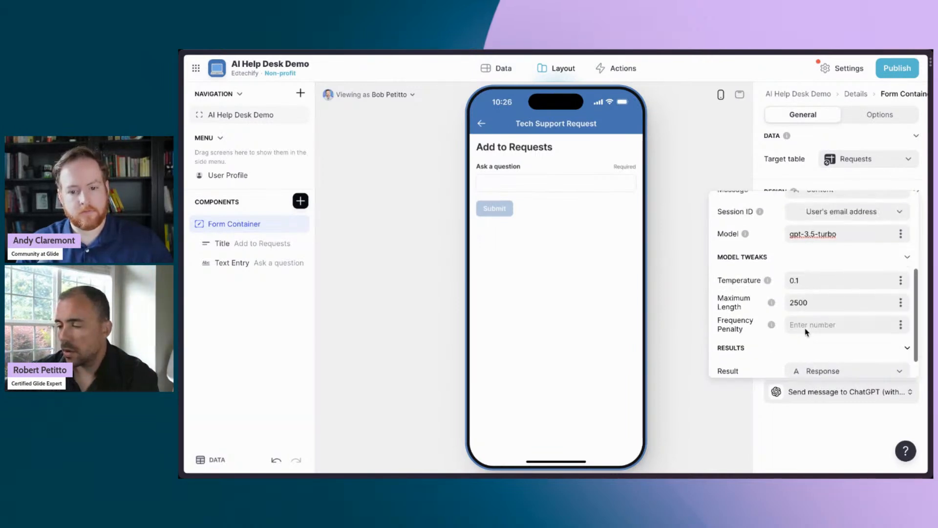
{"action": "scroll", "coordinate": [806, 332], "scroll_direction": "down", "scroll_amount": 5}
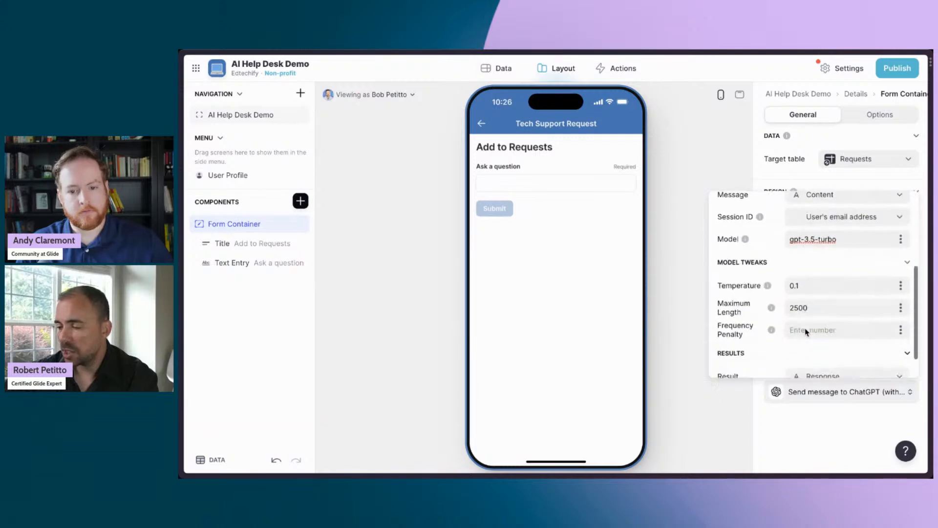
{"action": "left_click", "coordinate": [546, 294]}
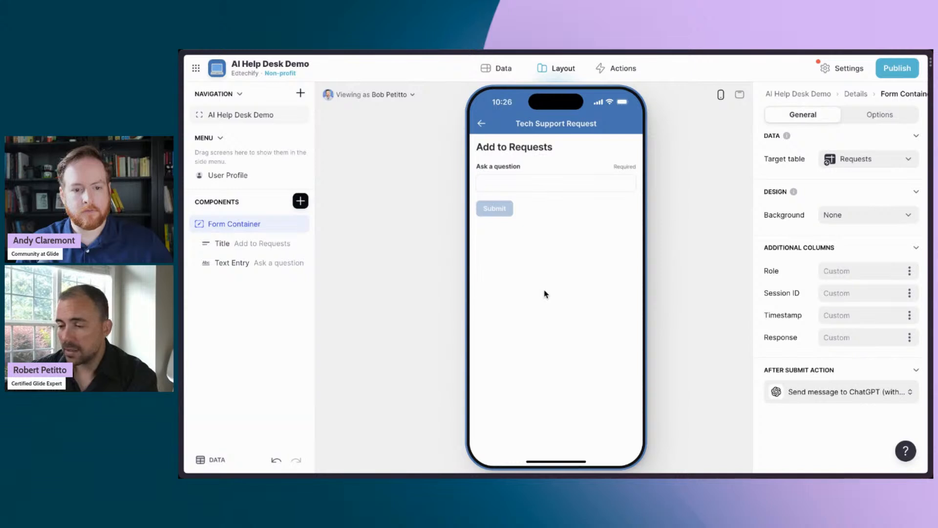
- Add a List collection fed by Requests, with Content as title and Response as description
{"action": "left_click", "coordinate": [493, 185]}
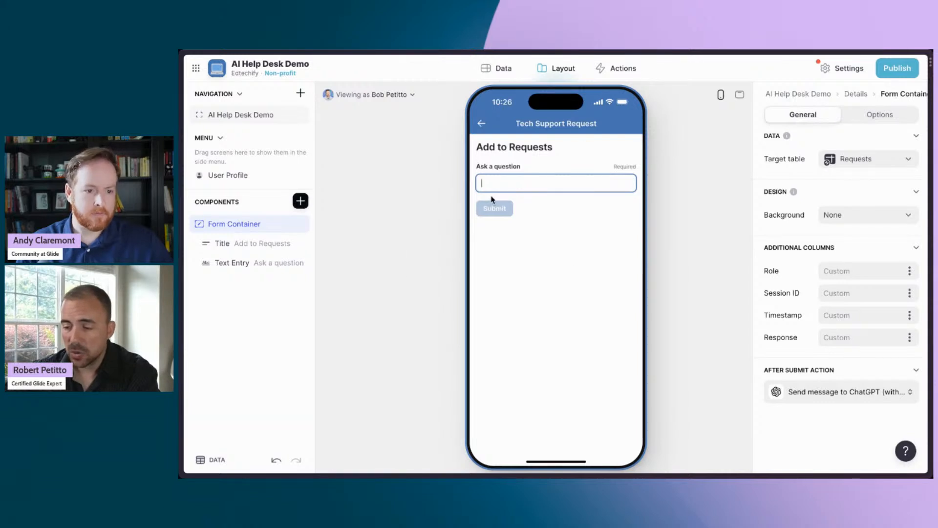
{"action": "left_click", "coordinate": [302, 205]}
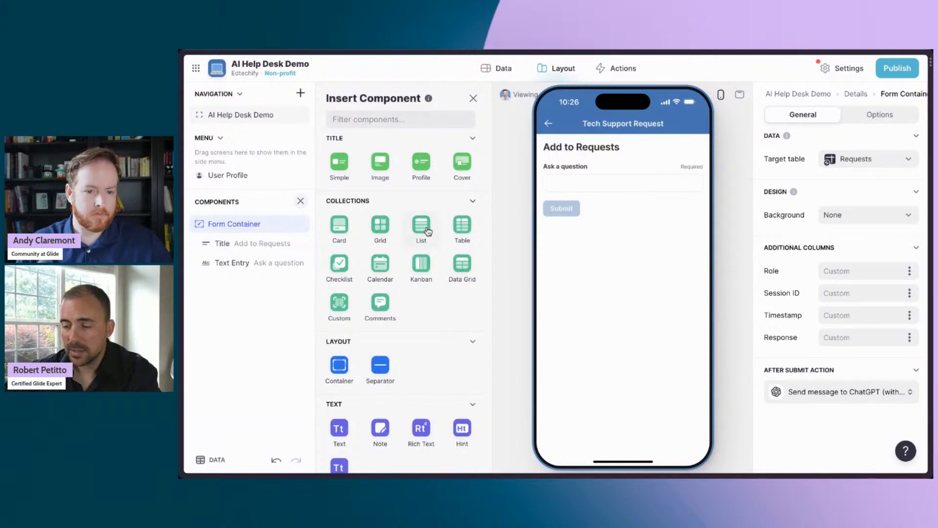
{"action": "left_click", "coordinate": [427, 229]}
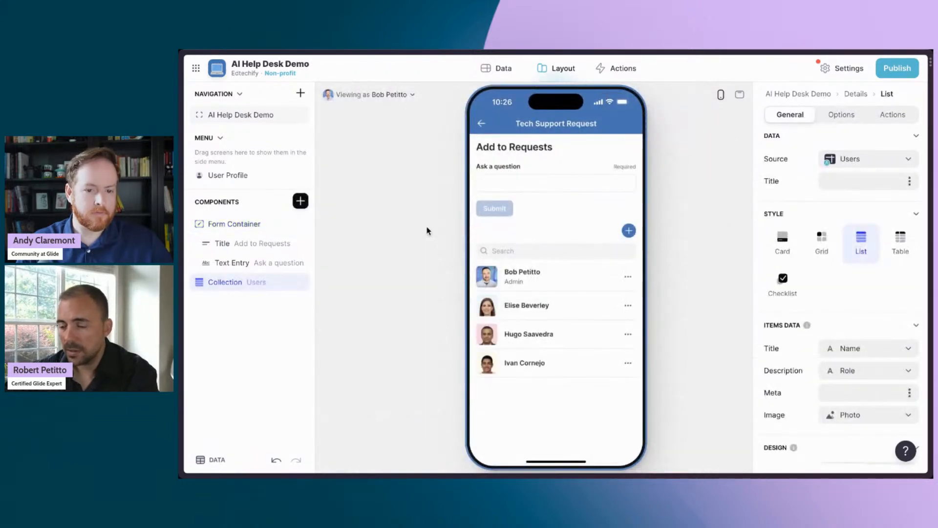
{"action": "left_click", "coordinate": [837, 162]}
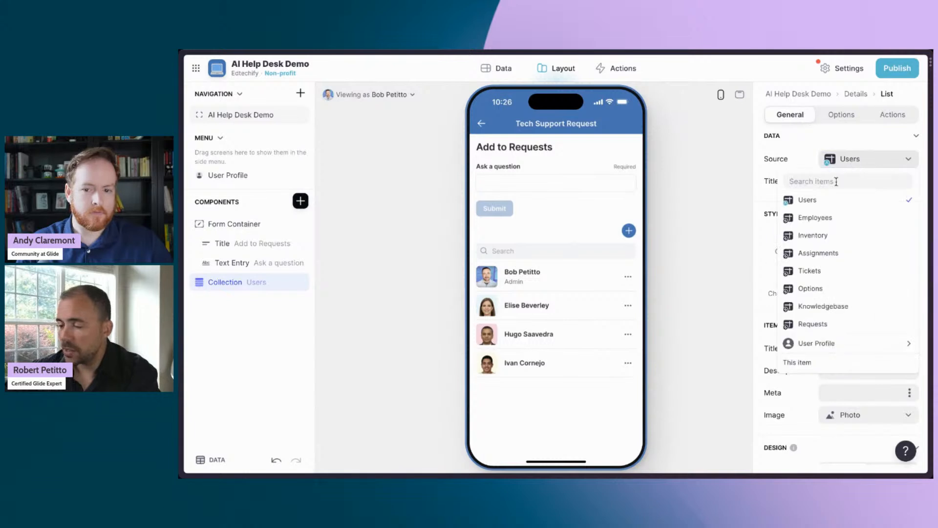
{"action": "left_click", "coordinate": [819, 325]}
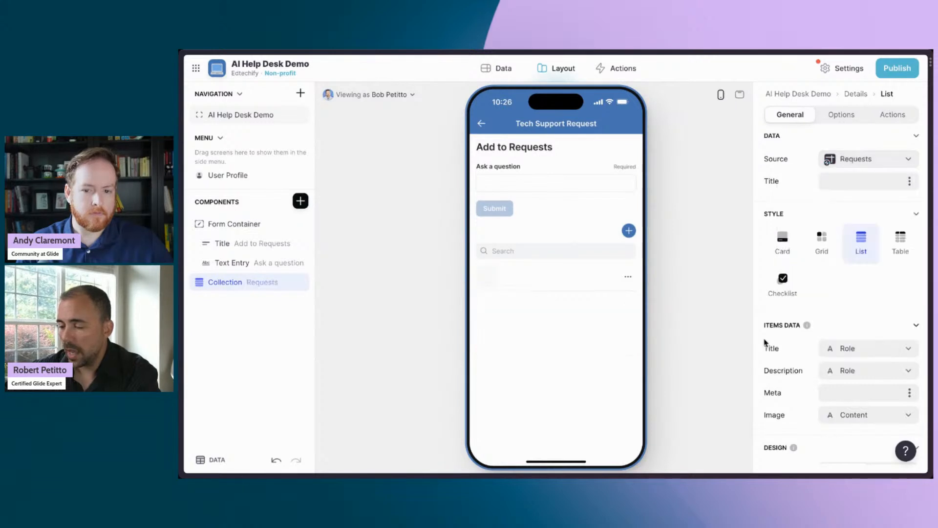
{"action": "left_click", "coordinate": [850, 350]}
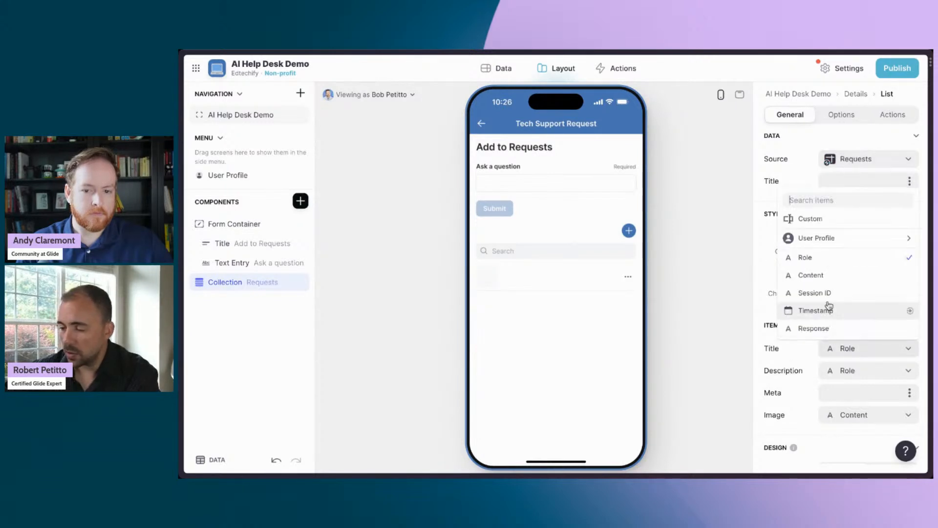
{"action": "left_click", "coordinate": [818, 280]}
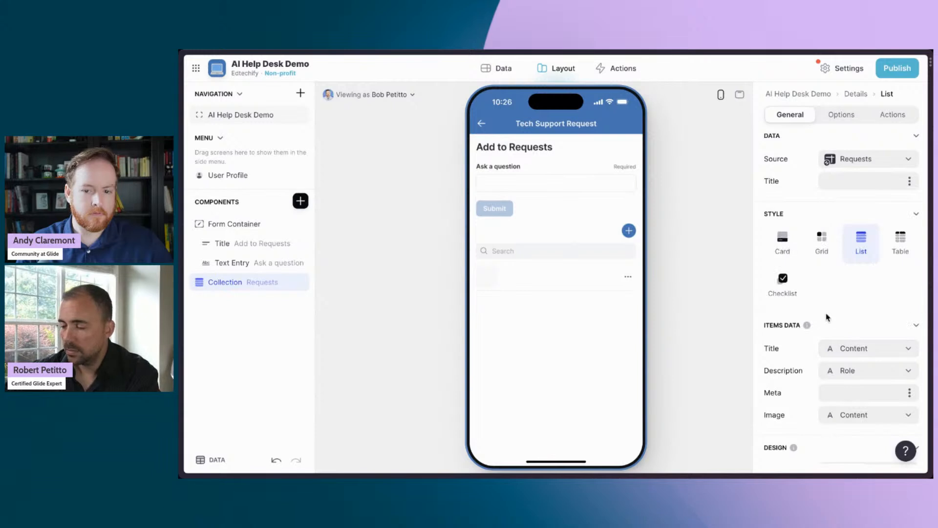
{"action": "left_click", "coordinate": [835, 373]}
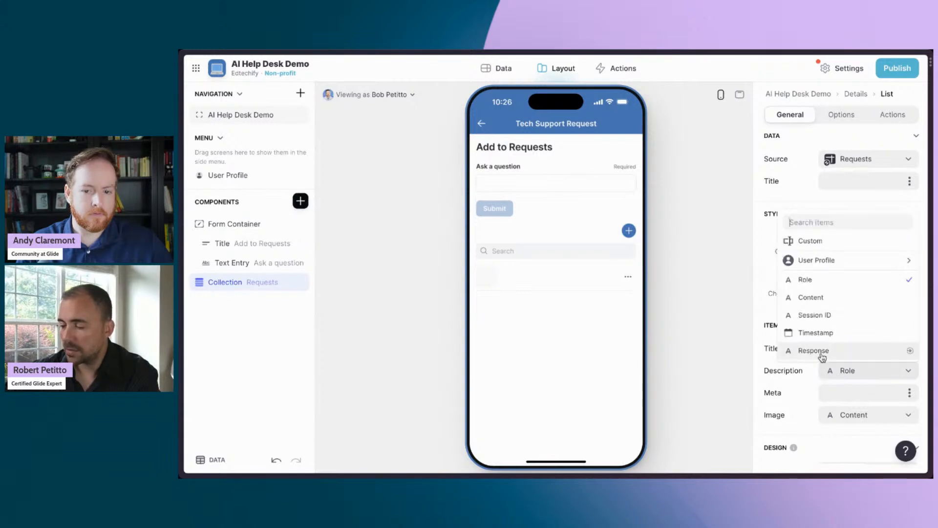
{"action": "left_click", "coordinate": [823, 356]}
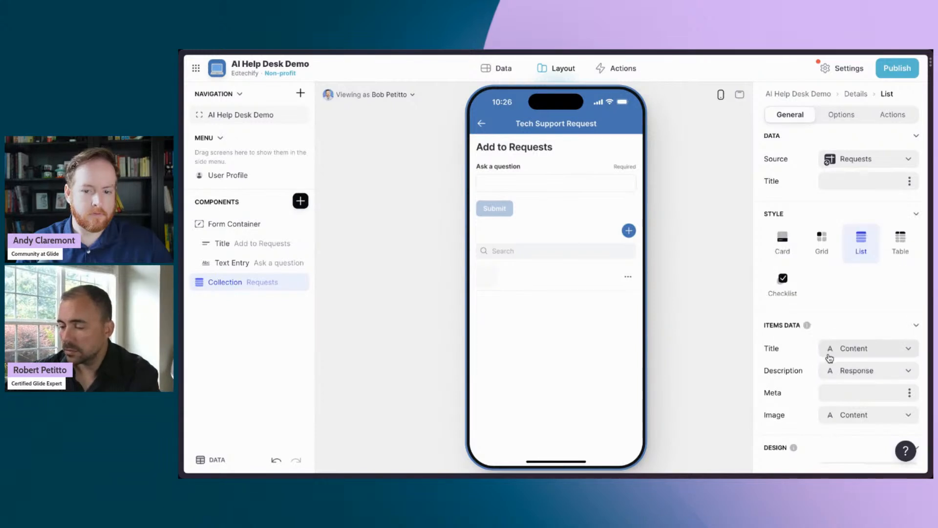
- Remove the list's image, hide its search bar, and turn off adding and editing items
{"action": "left_click", "coordinate": [868, 420]}
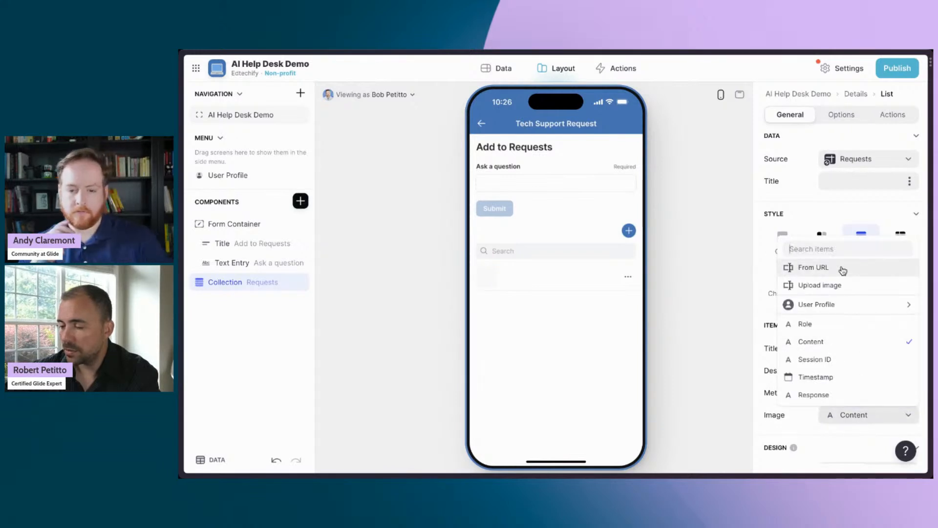
{"action": "left_click", "coordinate": [841, 267]}
{"action": "left_click", "coordinate": [841, 115]}
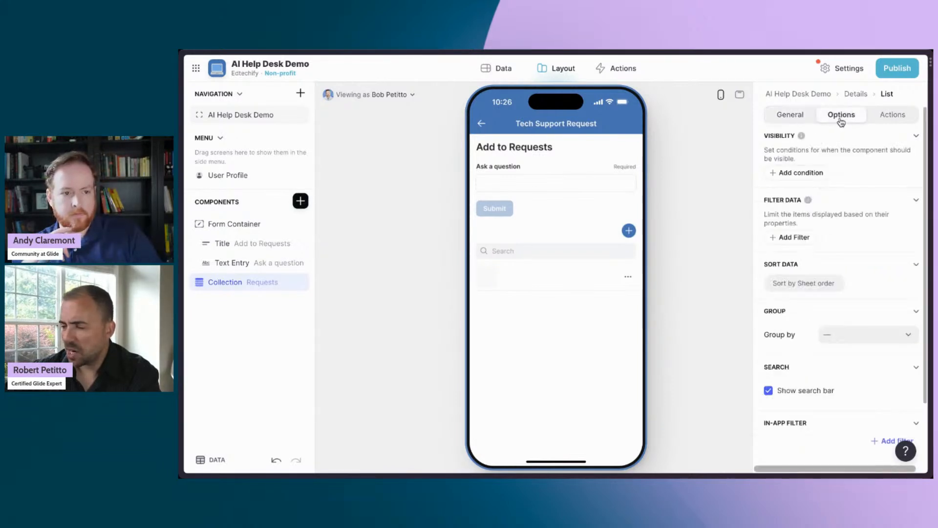
{"action": "left_click", "coordinate": [769, 391]}
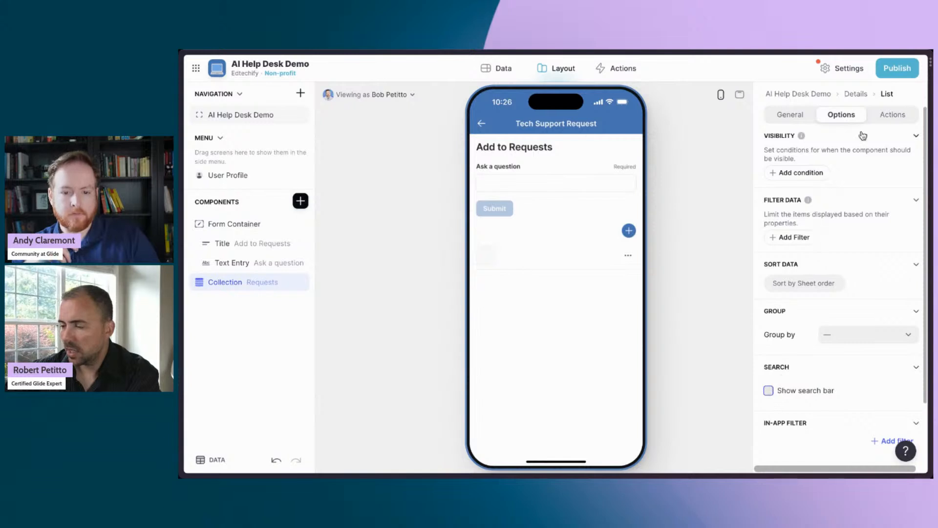
{"action": "left_click", "coordinate": [877, 121]}
{"action": "left_click", "coordinate": [911, 158]}
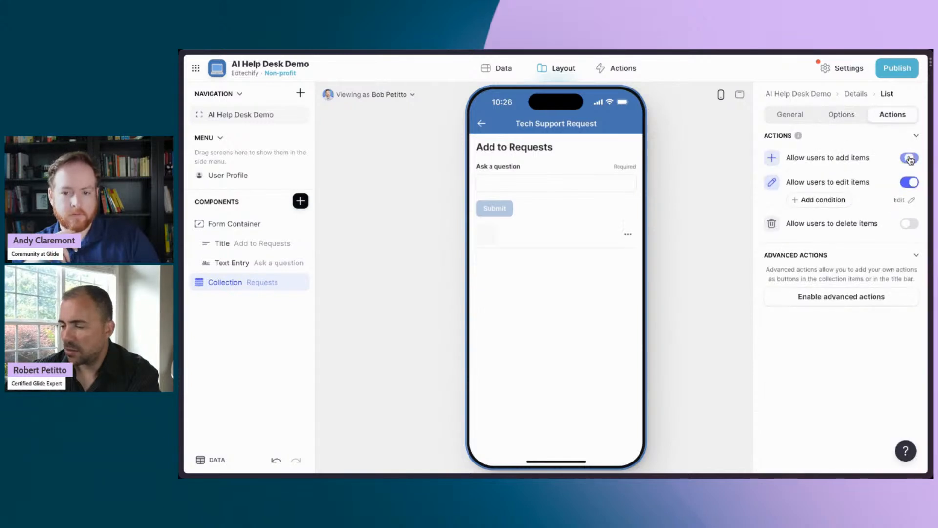
{"action": "left_click", "coordinate": [910, 182]}
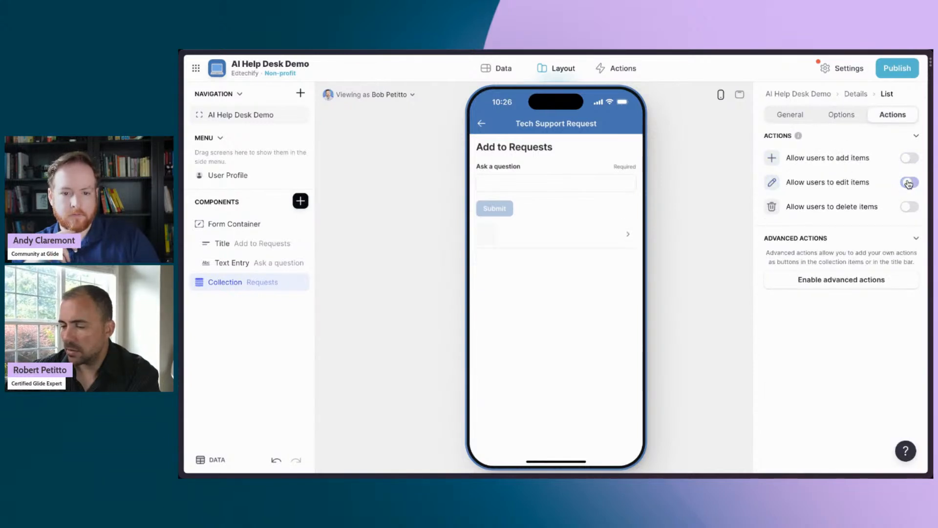
{"action": "left_click", "coordinate": [801, 115]}
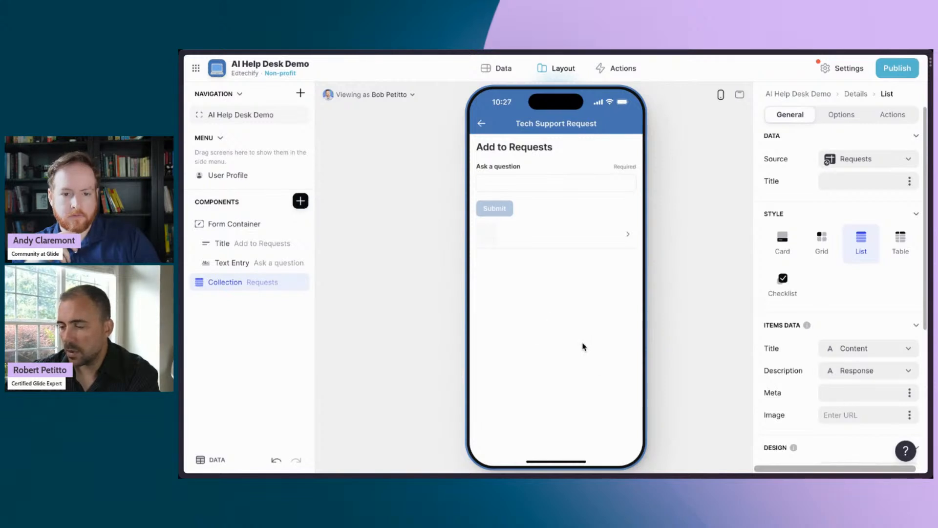
- Add a list filter: Session ID is User Profile > Email
{"action": "left_click", "coordinate": [852, 117]}
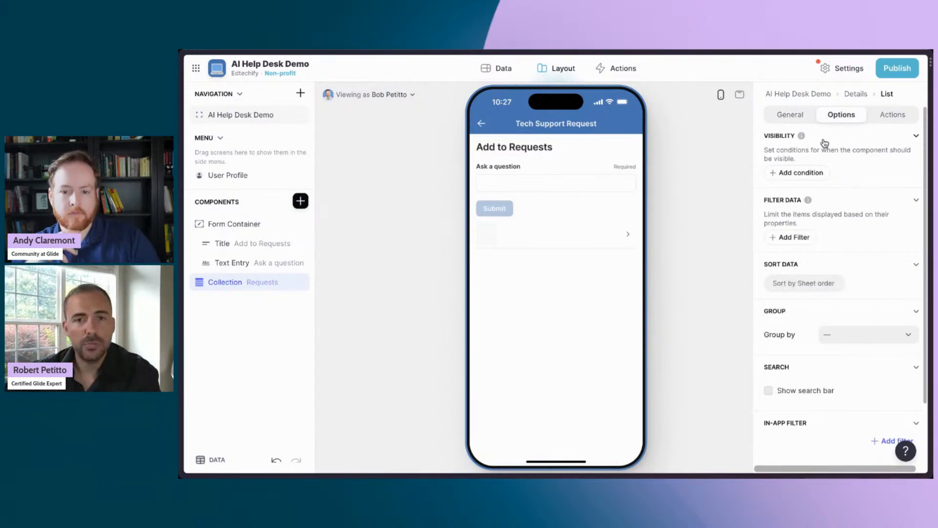
{"action": "left_click", "coordinate": [792, 237]}
{"action": "left_click", "coordinate": [793, 218]}
{"action": "left_click", "coordinate": [779, 255]}
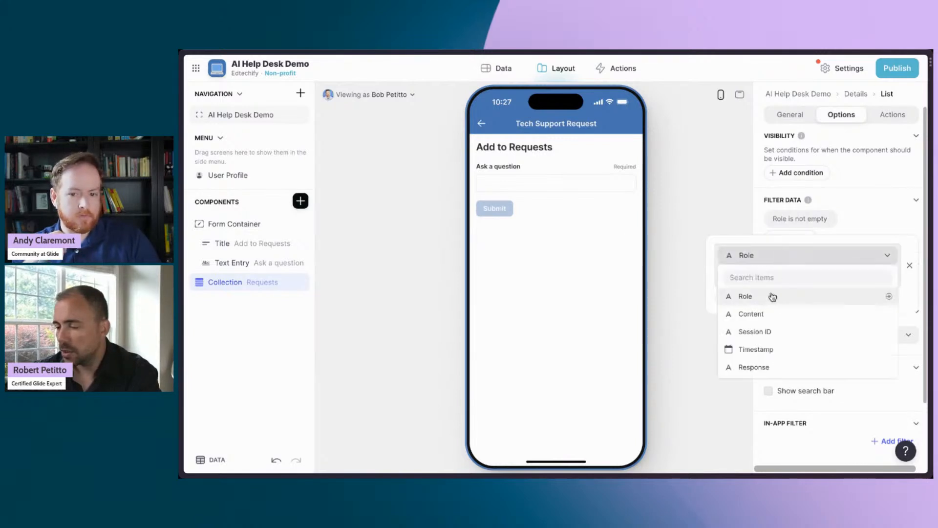
{"action": "left_click", "coordinate": [753, 331]}
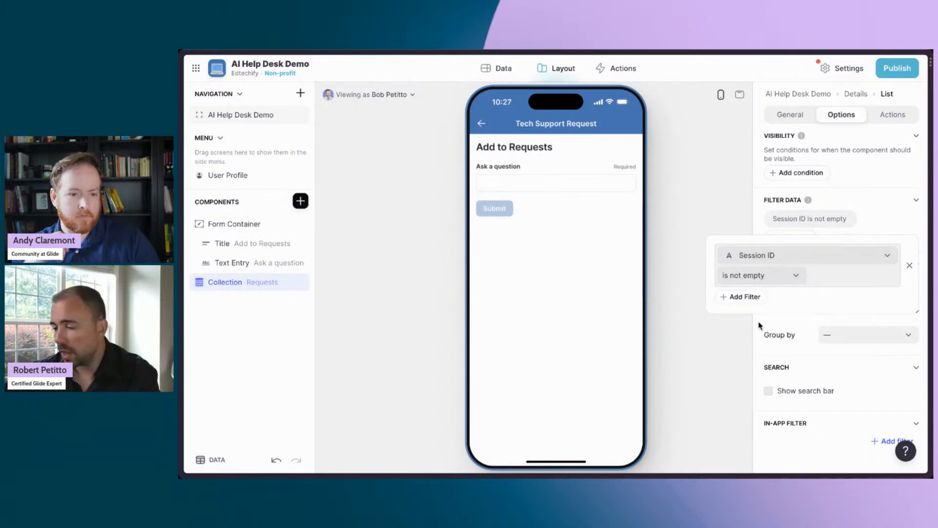
{"action": "left_click", "coordinate": [777, 277]}
{"action": "left_click", "coordinate": [755, 296]}
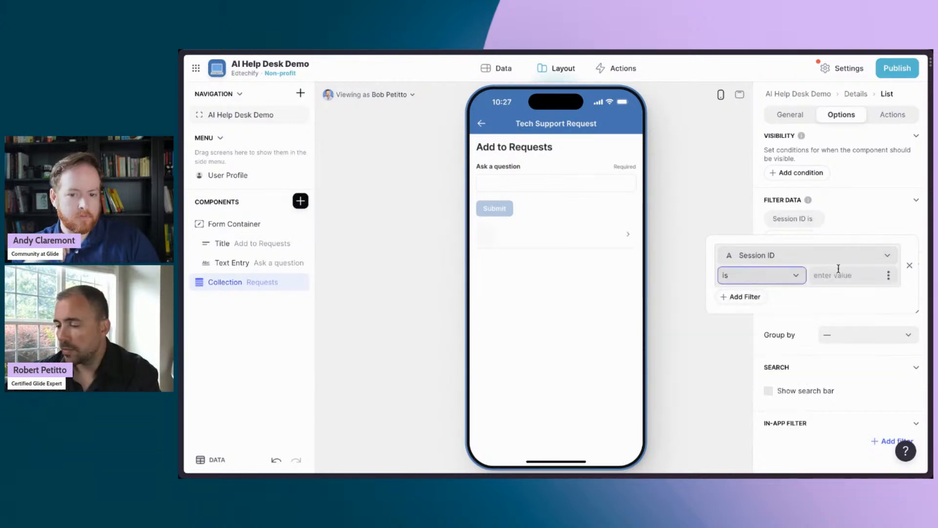
{"action": "left_click", "coordinate": [889, 276]}
{"action": "mouse_move", "coordinate": [840, 341]}
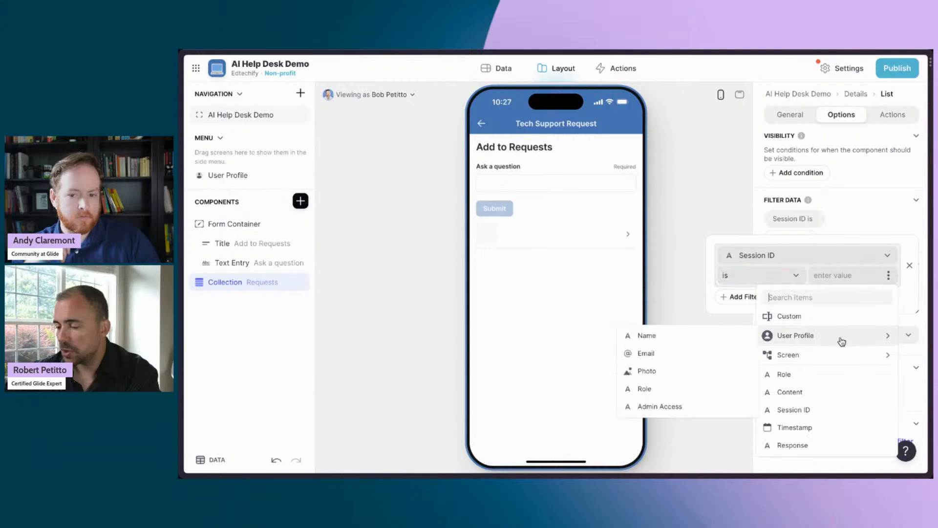
{"action": "left_click", "coordinate": [714, 354]}
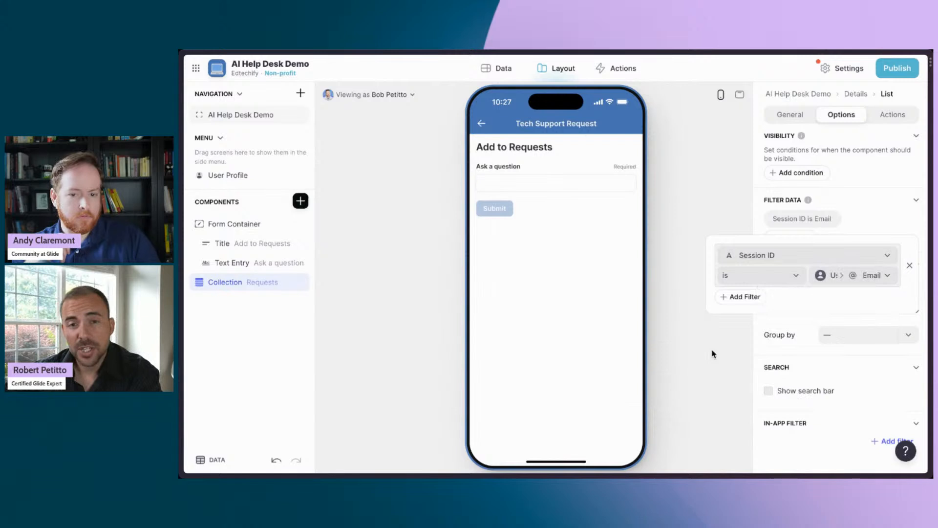
{"action": "left_click", "coordinate": [660, 349]}
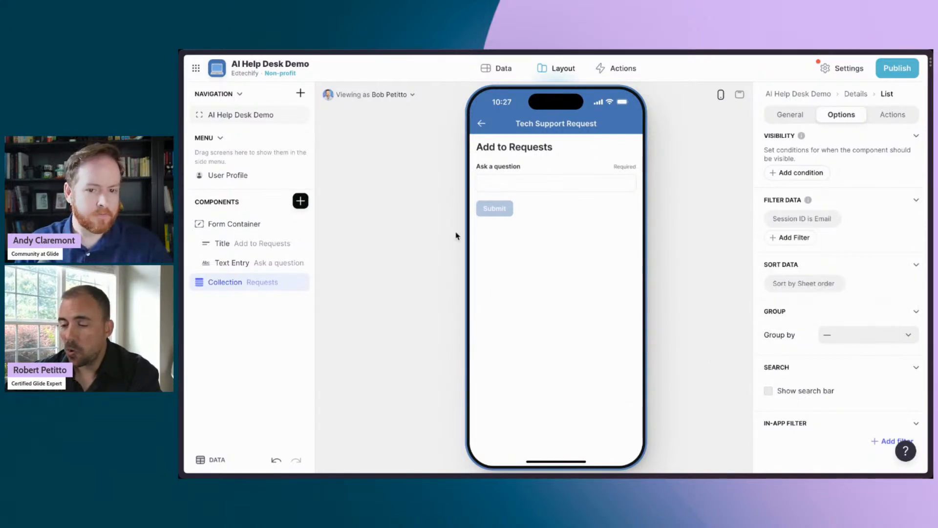
- Add an Owner column of type Email to the Requests table
{"action": "left_click", "coordinate": [229, 224]}
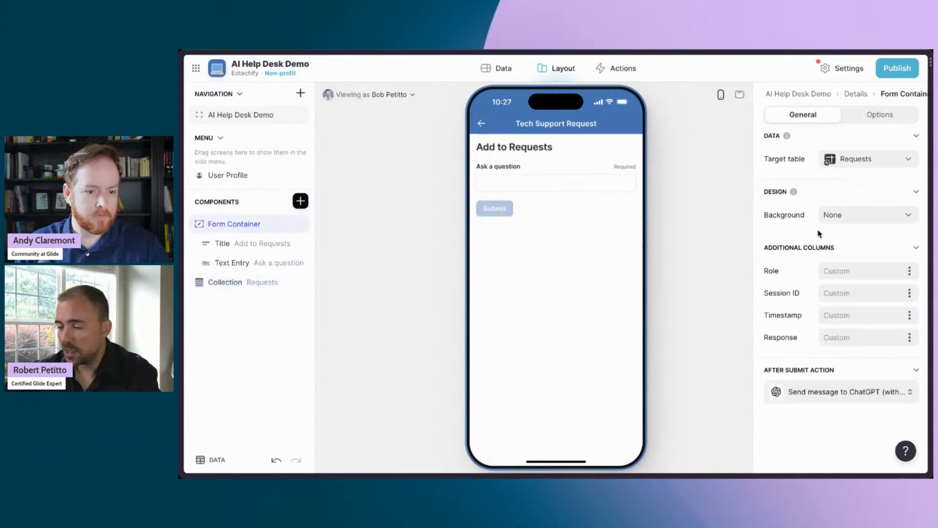
{"action": "left_click", "coordinate": [500, 71]}
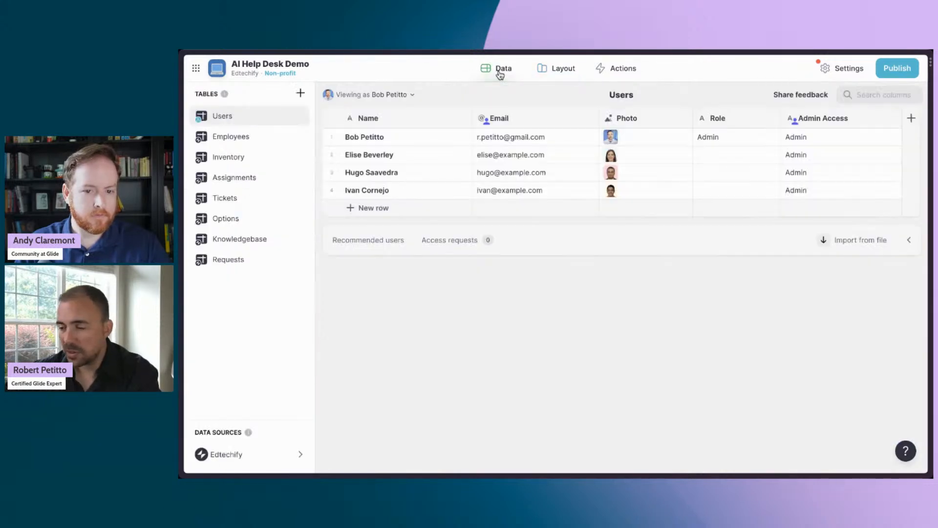
{"action": "left_click", "coordinate": [258, 266]}
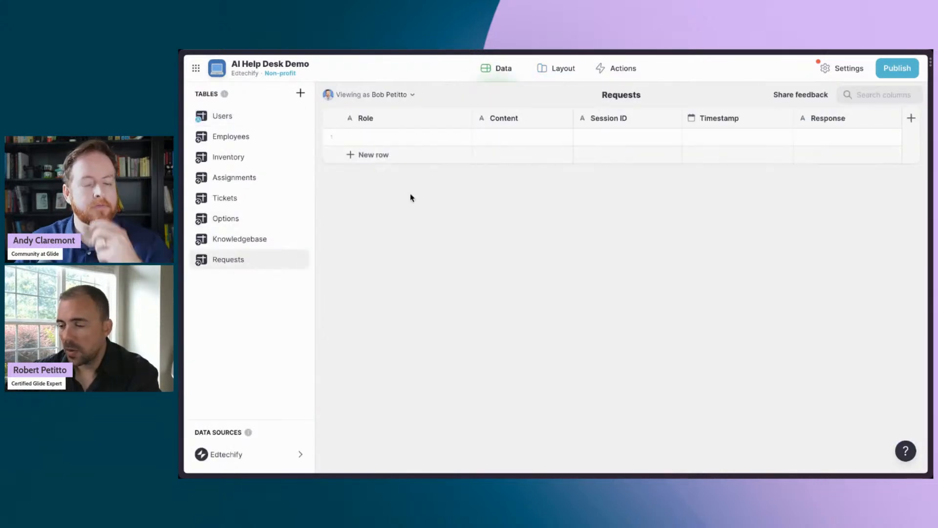
{"action": "left_click", "coordinate": [912, 119]}
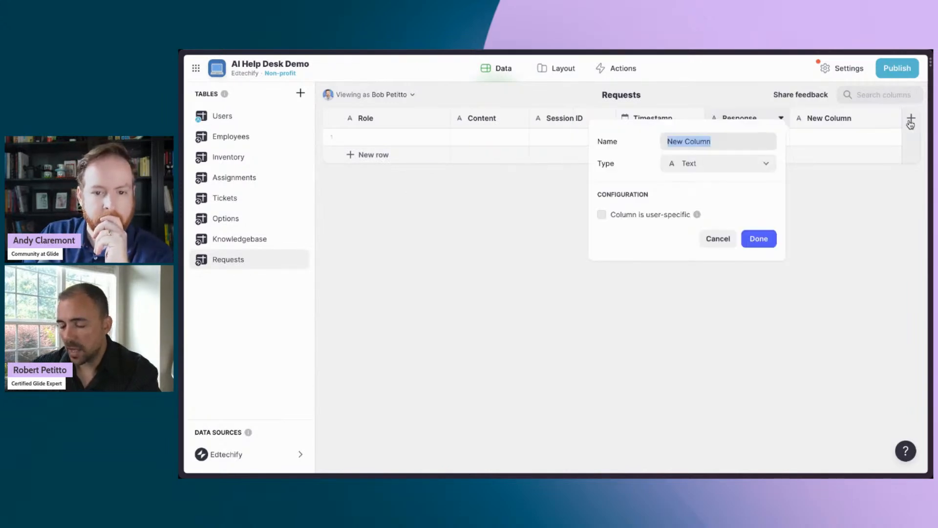
{"action": "type", "text": "Owner"}
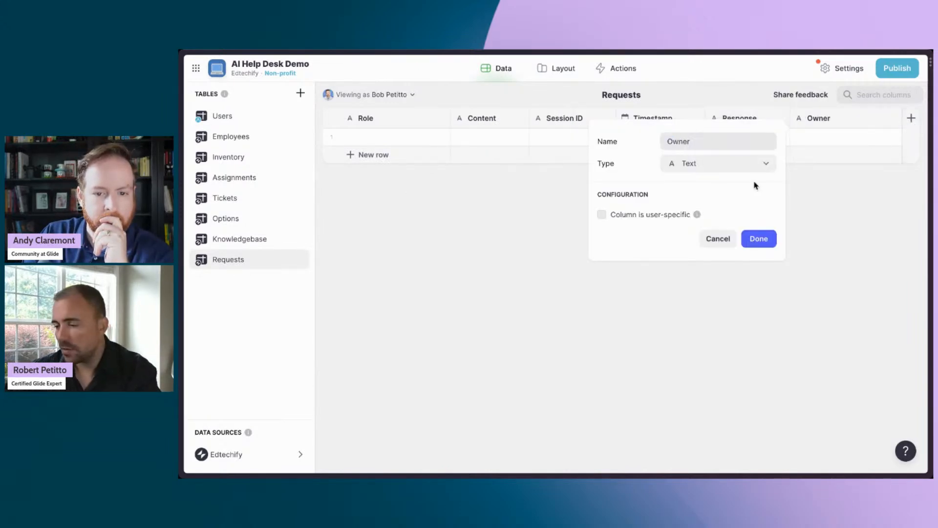
{"action": "left_click", "coordinate": [722, 167]}
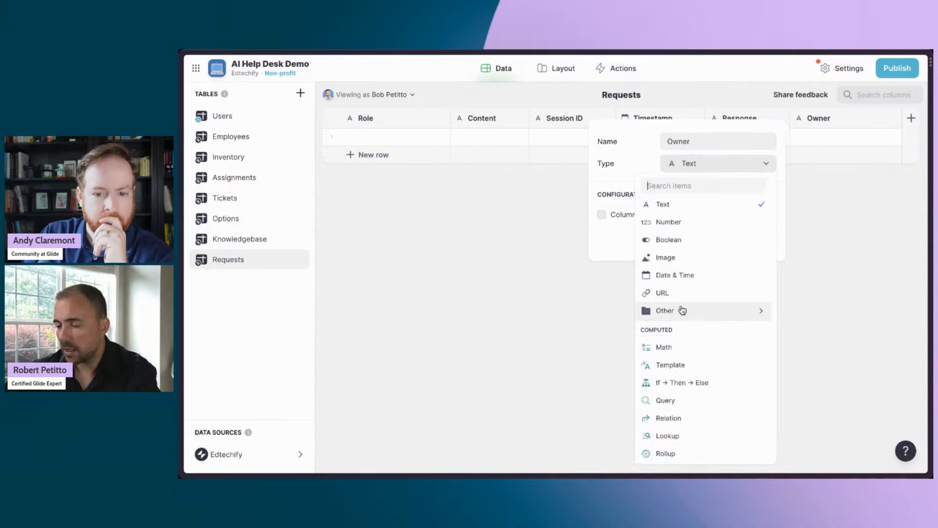
{"action": "mouse_move", "coordinate": [705, 315]}
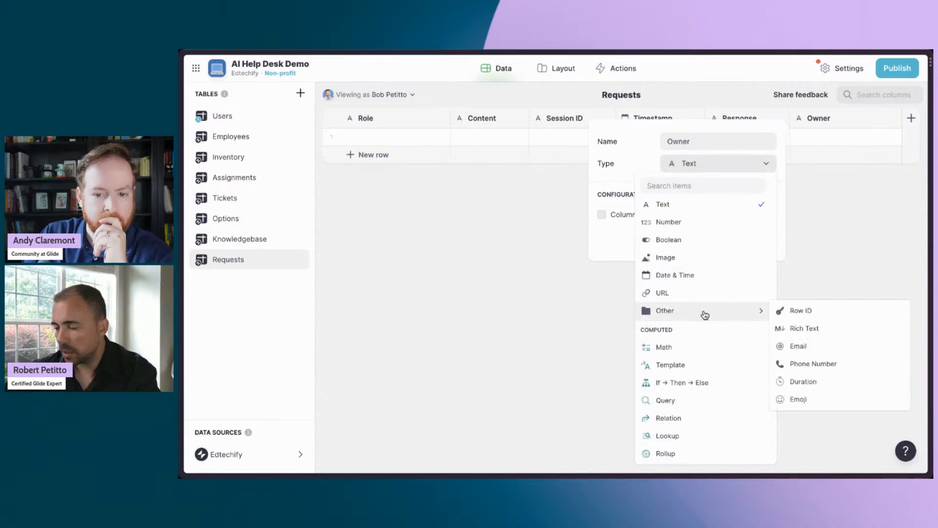
{"action": "left_click", "coordinate": [831, 347]}
{"action": "left_click", "coordinate": [760, 240]}
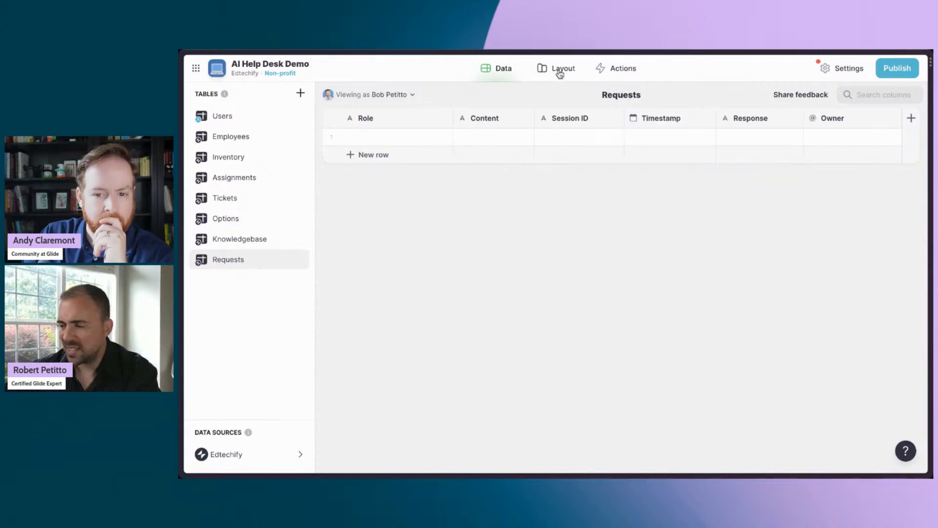
- Have the form fill Owner with the user's email address and Role with 'user'
{"action": "left_click", "coordinate": [558, 69]}
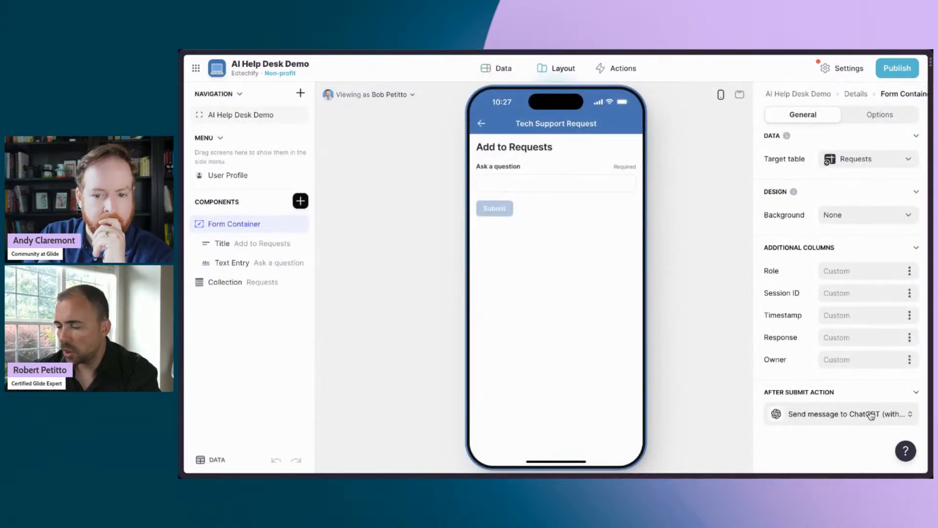
{"action": "left_click", "coordinate": [910, 360]}
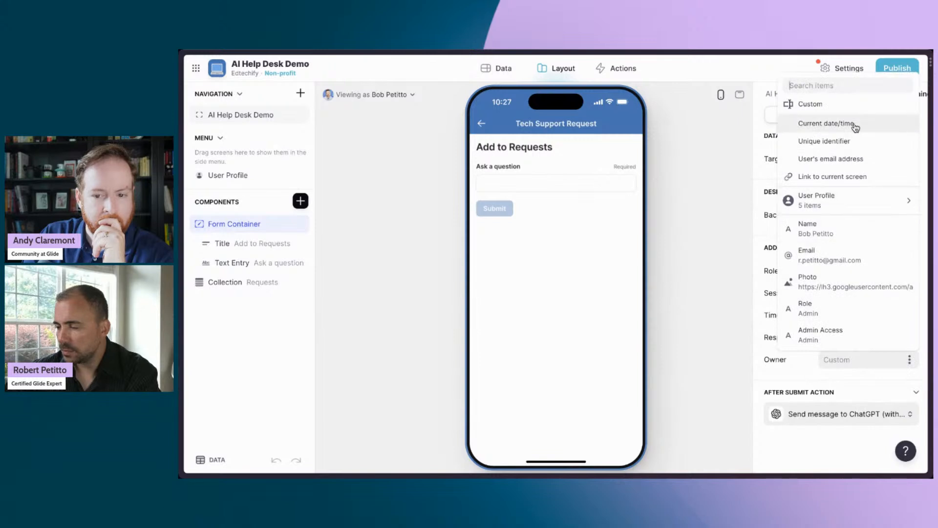
{"action": "left_click", "coordinate": [852, 165]}
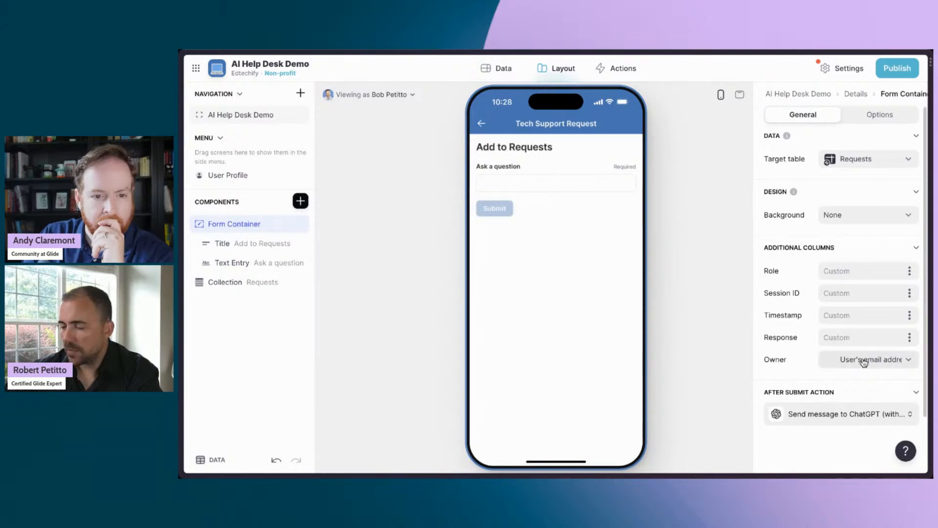
{"action": "left_click", "coordinate": [829, 272]}
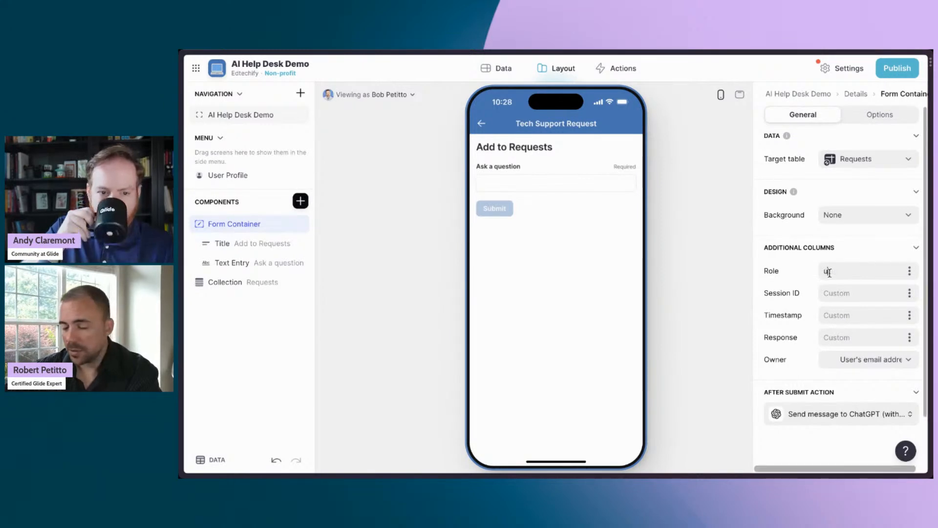
{"action": "type", "text": "user"}
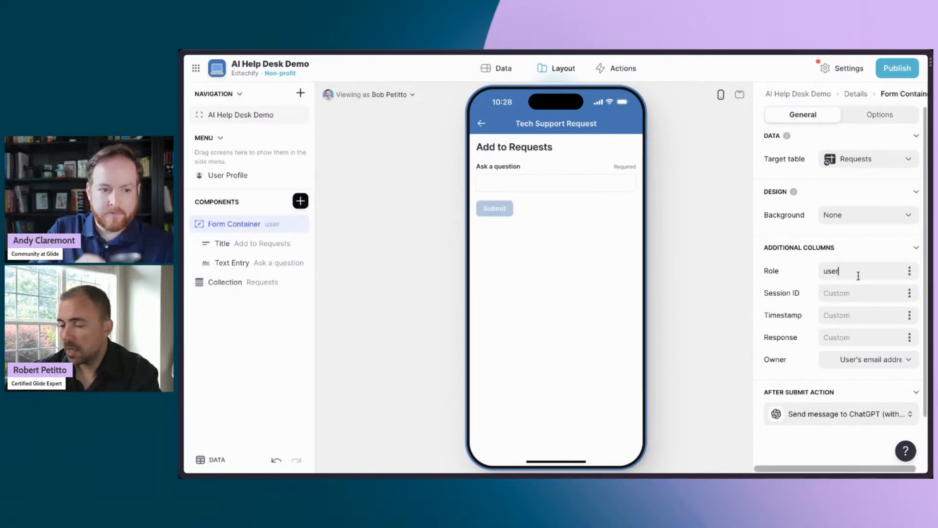
- Have the form fill Session ID with the user's email and Timestamp with current date/time
{"action": "left_click", "coordinate": [910, 293]}
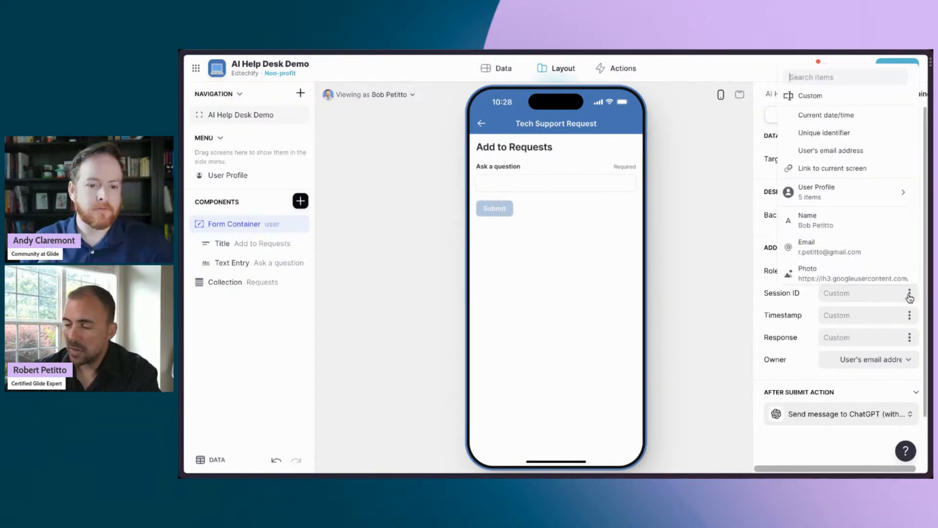
{"action": "left_click", "coordinate": [848, 147]}
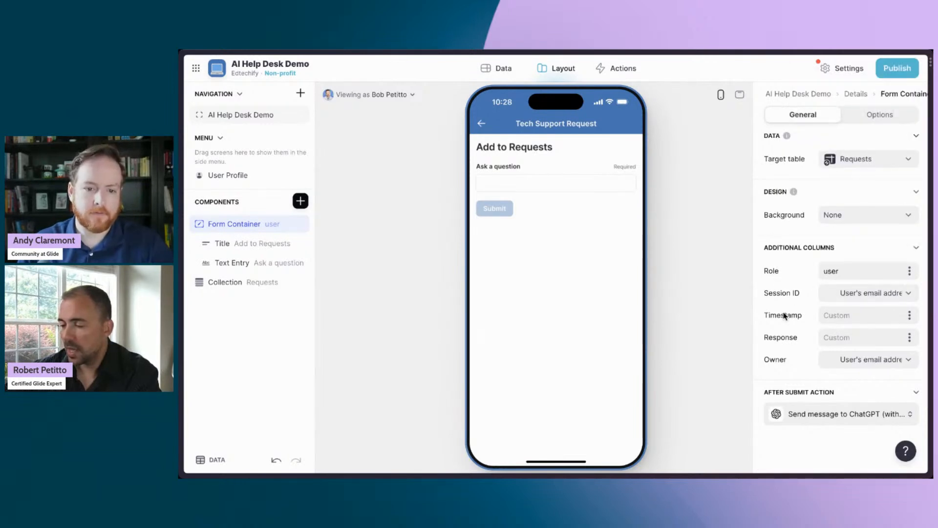
{"action": "left_click", "coordinate": [909, 314]}
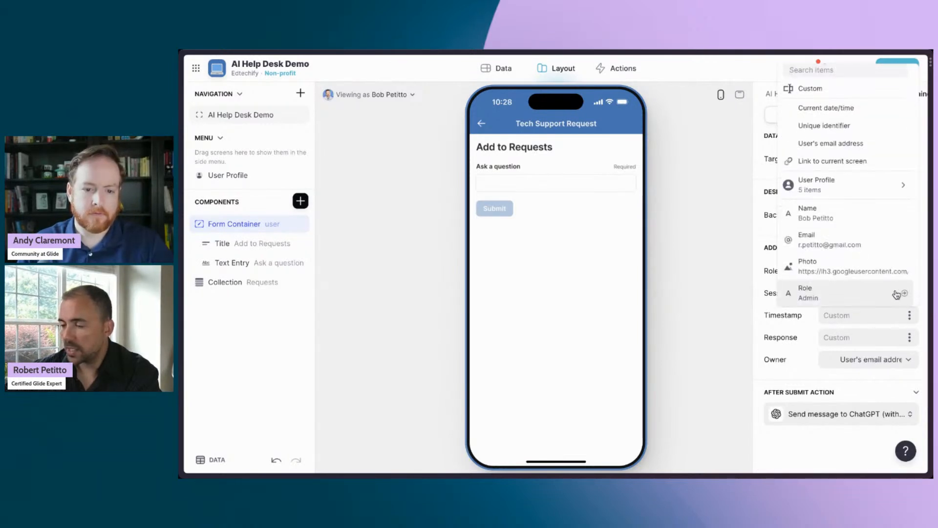
{"action": "left_click", "coordinate": [846, 109]}
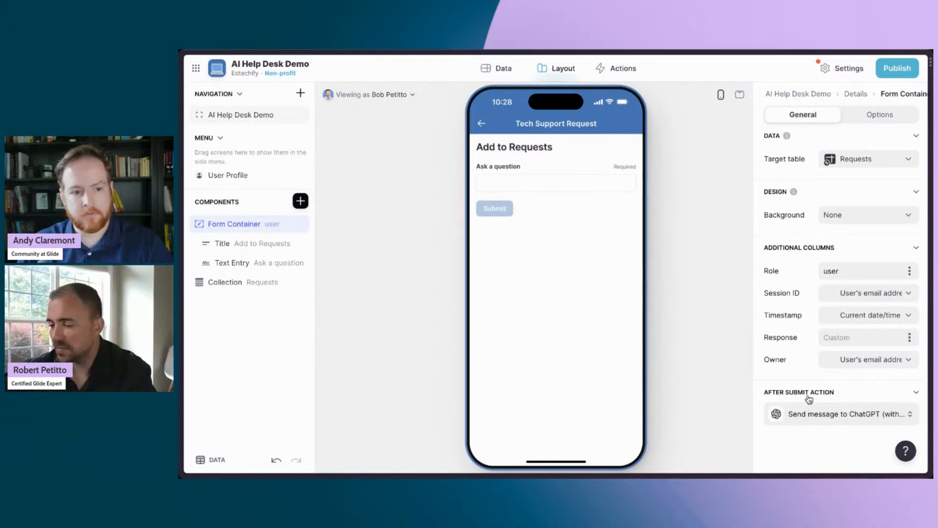
{"action": "left_click", "coordinate": [223, 281]}
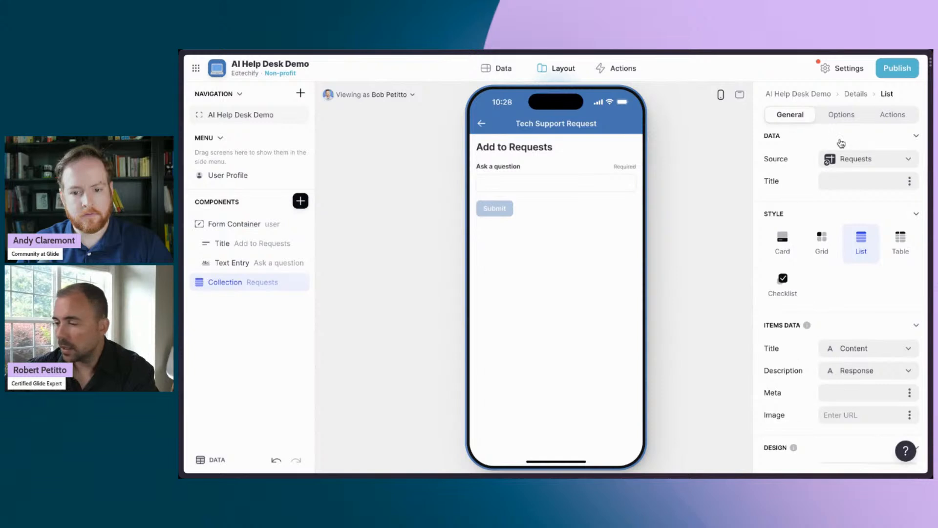
- Change the list filter from Session ID to 'Owner is signed-in user'
{"action": "left_click", "coordinate": [842, 114]}
{"action": "left_click", "coordinate": [792, 219]}
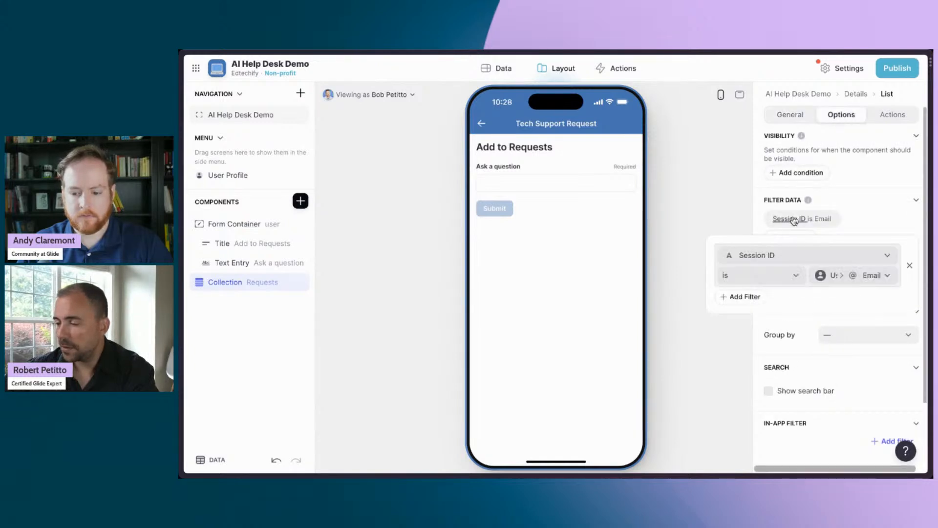
{"action": "left_click", "coordinate": [790, 254]}
{"action": "left_click", "coordinate": [770, 385]}
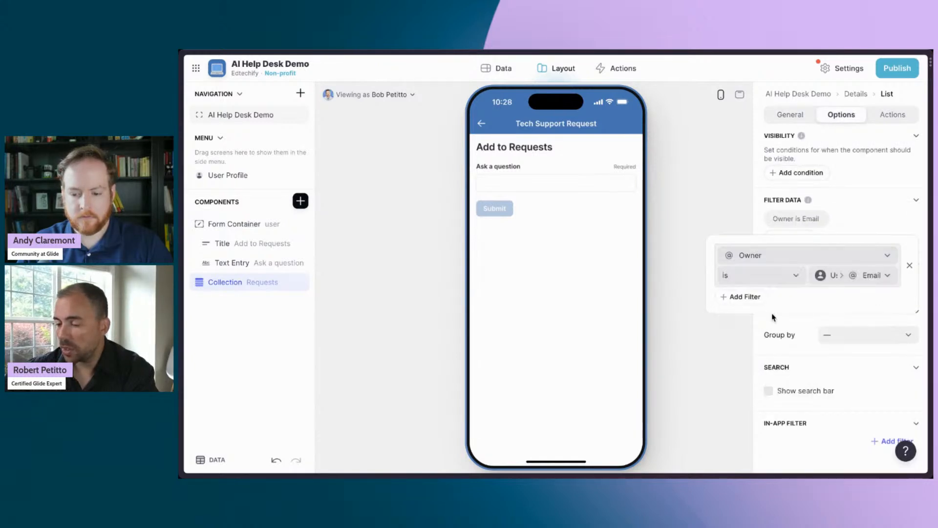
{"action": "left_click", "coordinate": [777, 275]}
{"action": "left_click", "coordinate": [736, 433]}
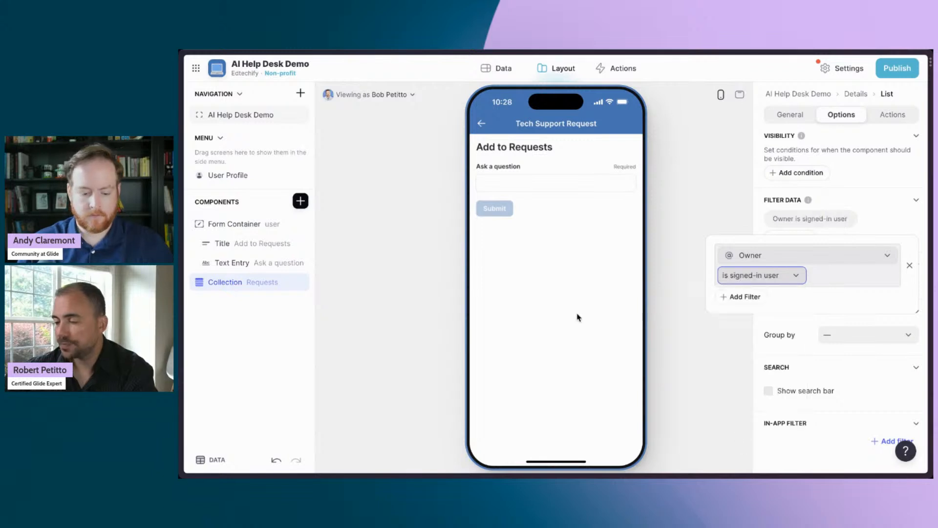
{"action": "left_click", "coordinate": [565, 315]}
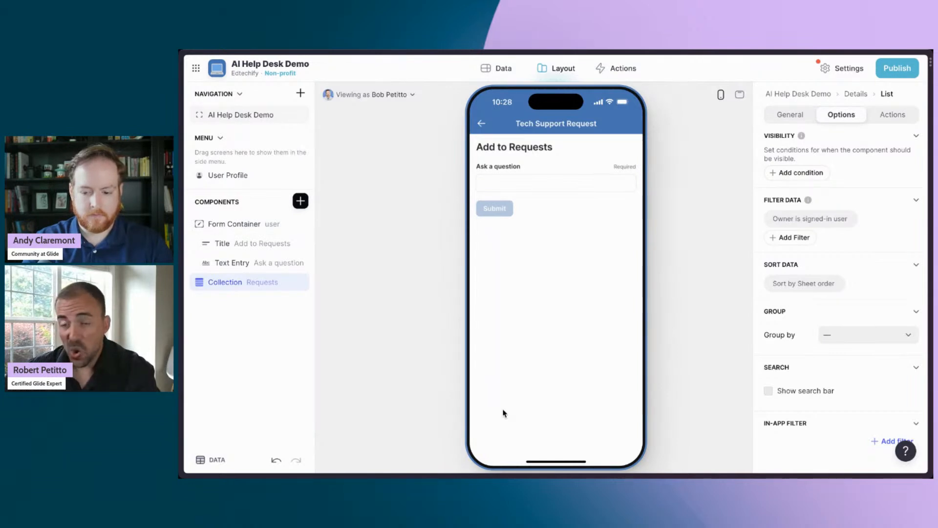
{"action": "left_click", "coordinate": [510, 183]}
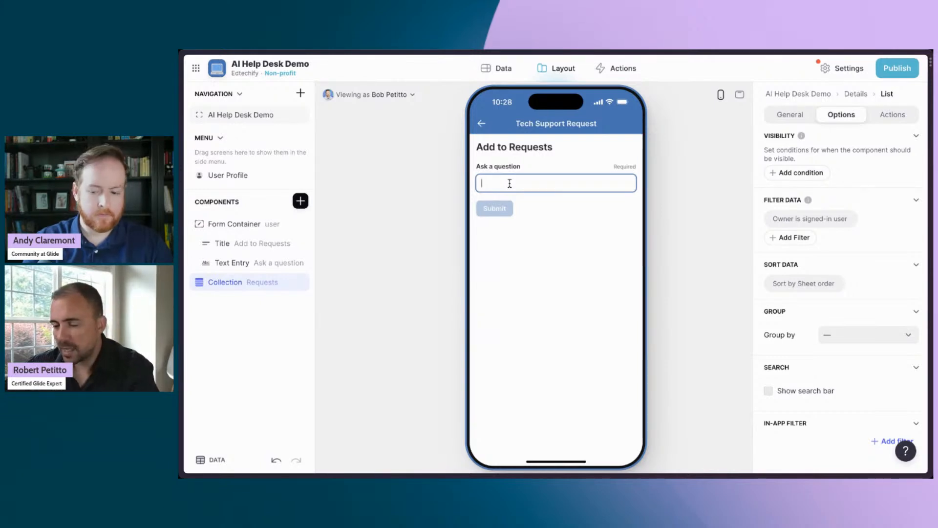
- Submit the test question 'My macbook won't connect to the internet.' and open the Data editor
{"action": "type", "text": "My ma"}
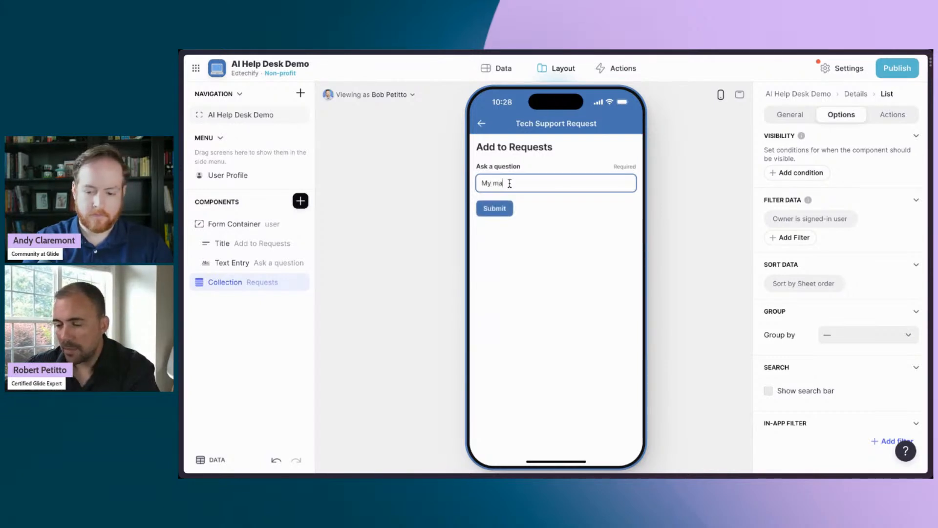
{"action": "type", "text": "cbook "}
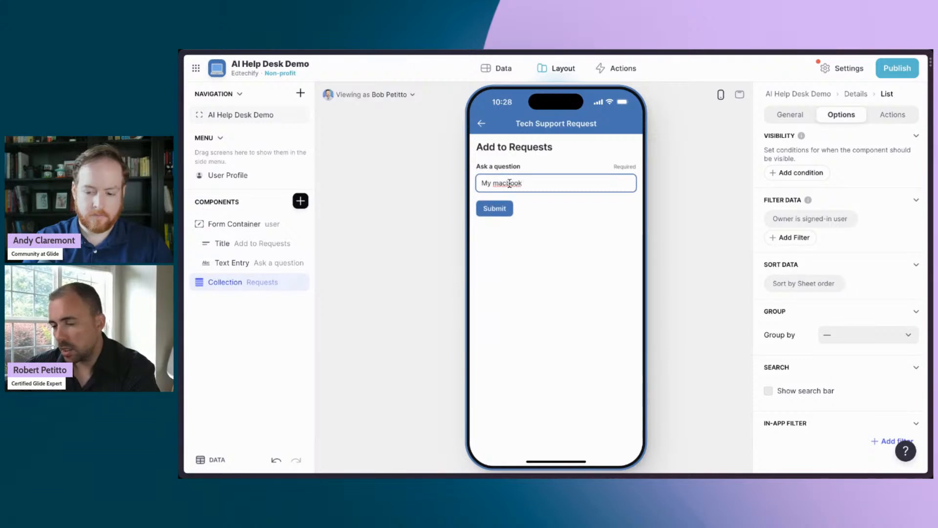
{"action": "type", "text": "won't con"}
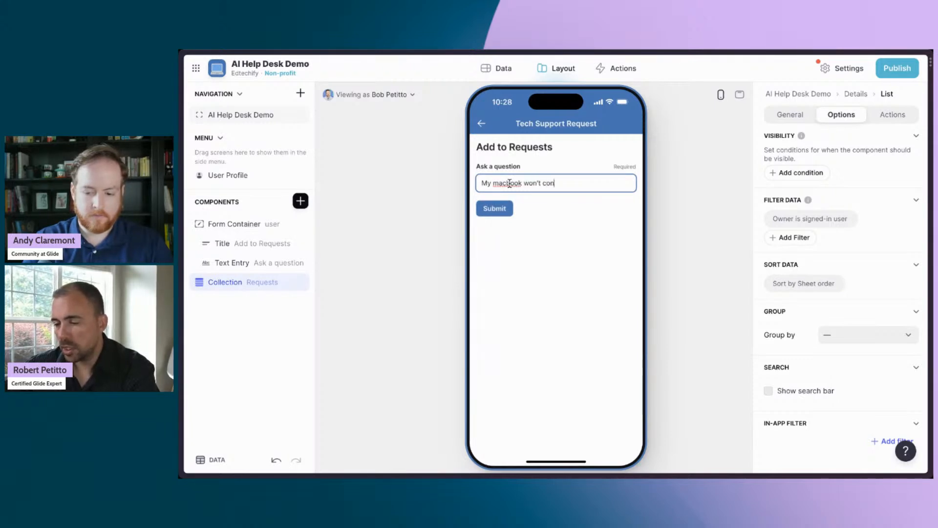
{"action": "type", "text": "nect to the internet."}
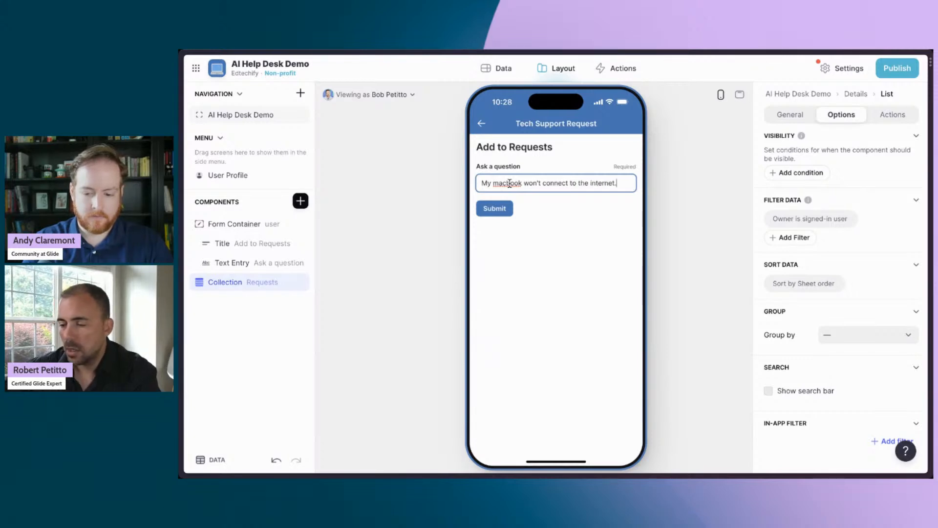
{"action": "left_click", "coordinate": [497, 212]}
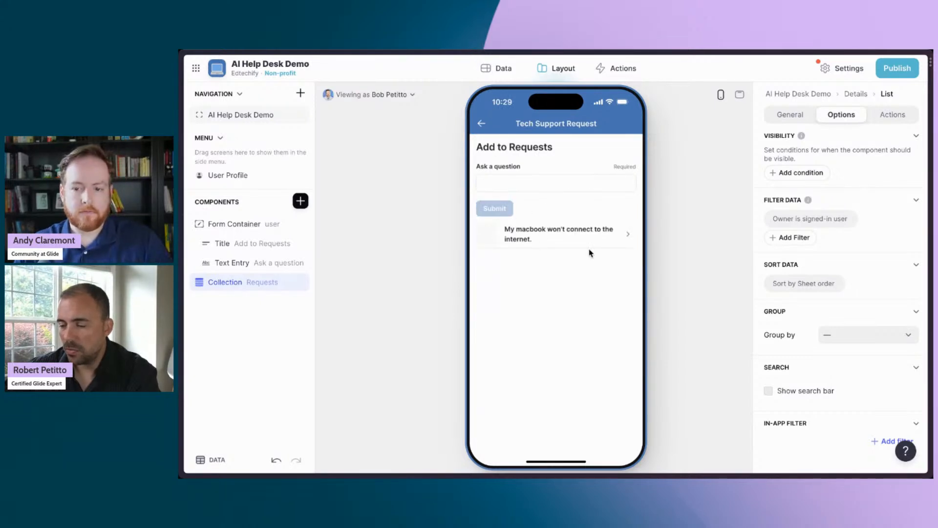
{"action": "left_click", "coordinate": [504, 74]}
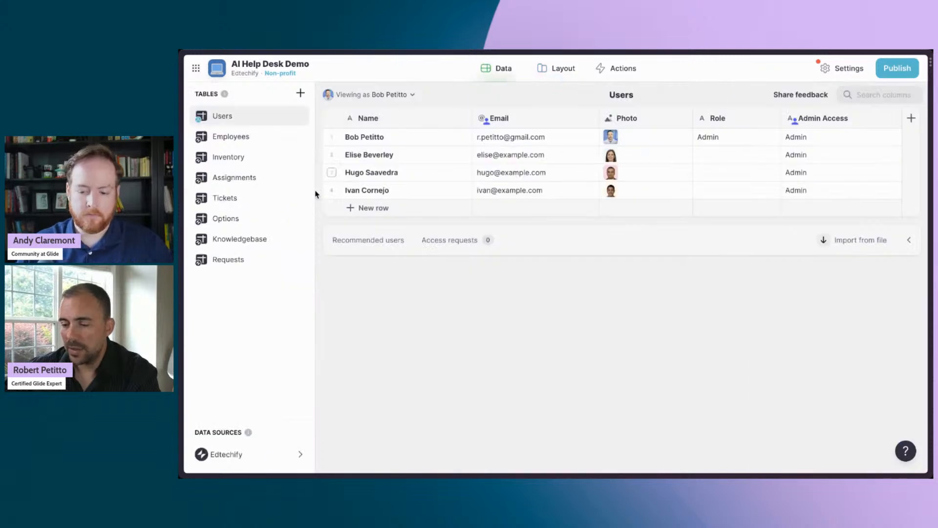
- Delete the empty first row of Requests and check the new row's Content, Session ID and Timestamp
{"action": "left_click", "coordinate": [236, 261]}
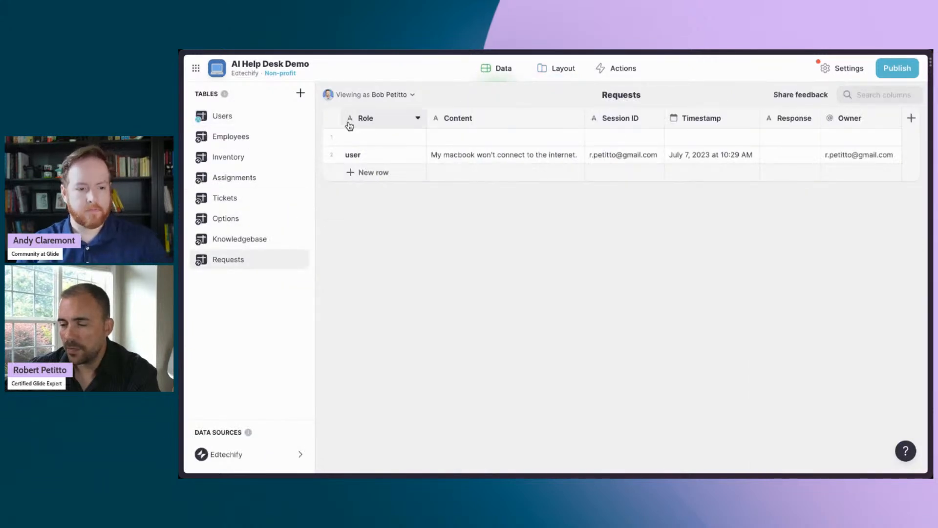
{"action": "left_click", "coordinate": [332, 137]}
{"action": "key", "text": "Delete"}
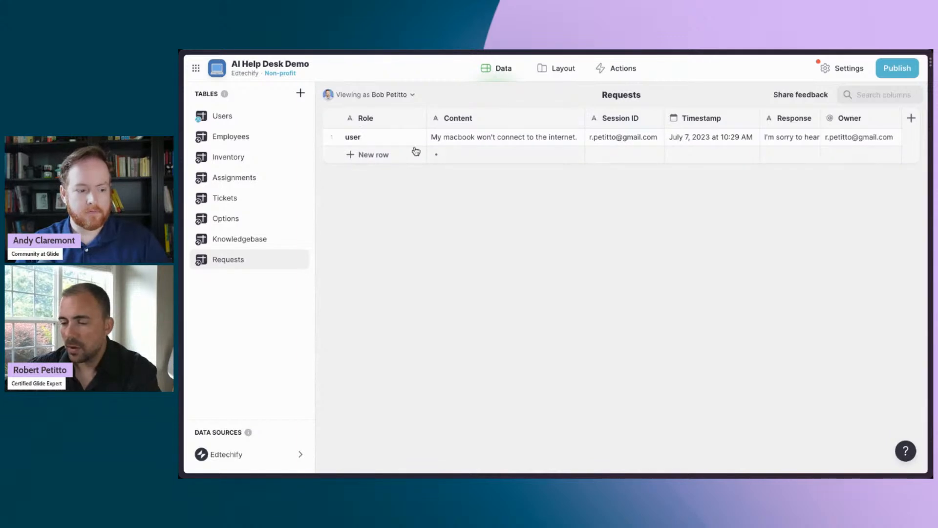
{"action": "left_click", "coordinate": [480, 139]}
{"action": "left_click", "coordinate": [615, 138]}
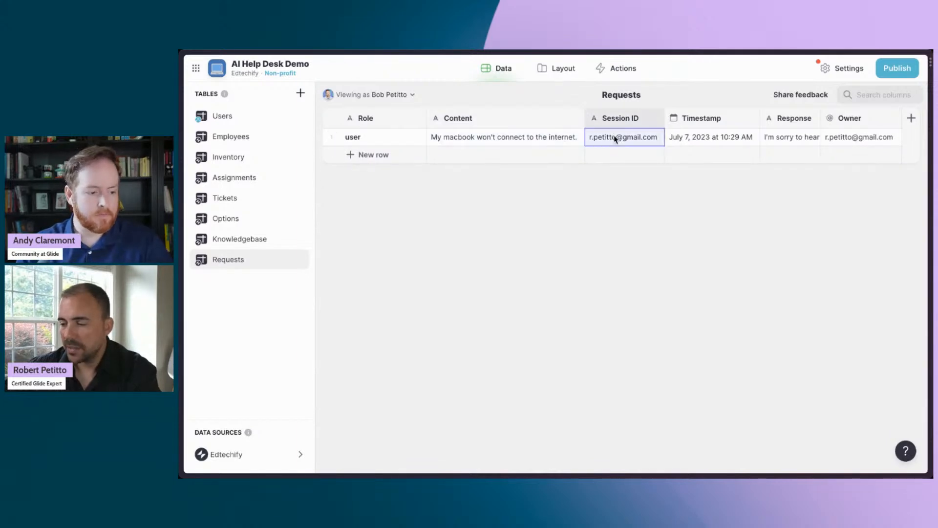
{"action": "left_click", "coordinate": [690, 135]}
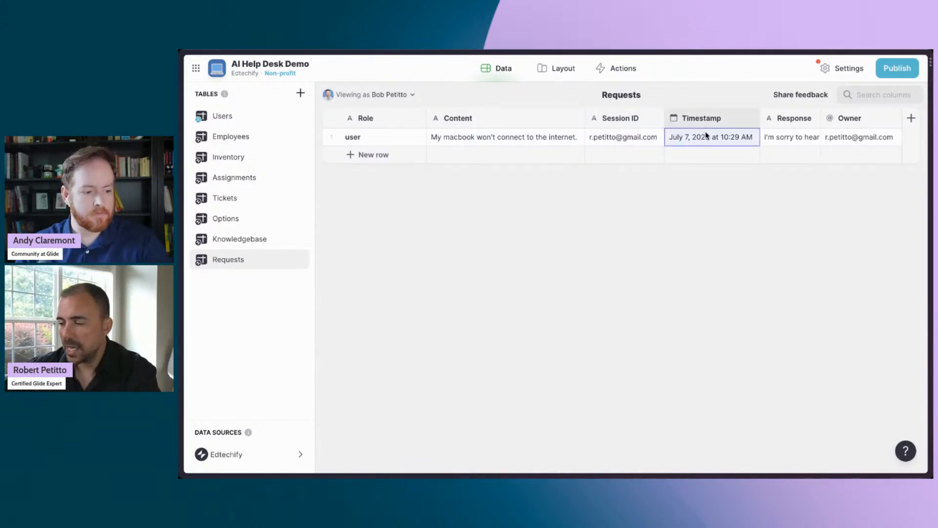
- Read through ChatGPT's five-step MacBook Wi-Fi troubleshooting reply in the Response cell
{"action": "left_click", "coordinate": [784, 139]}
{"action": "left_click", "coordinate": [783, 137]}
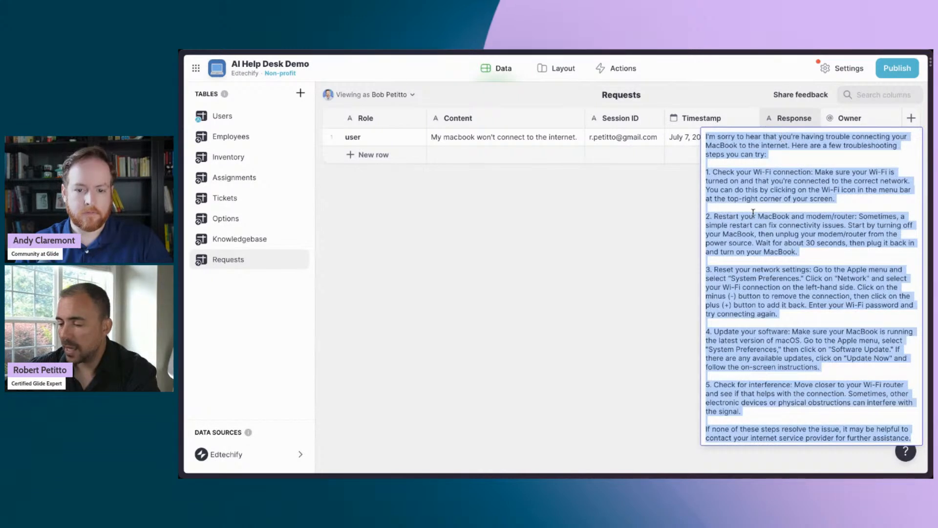
{"action": "left_click", "coordinate": [712, 169]}
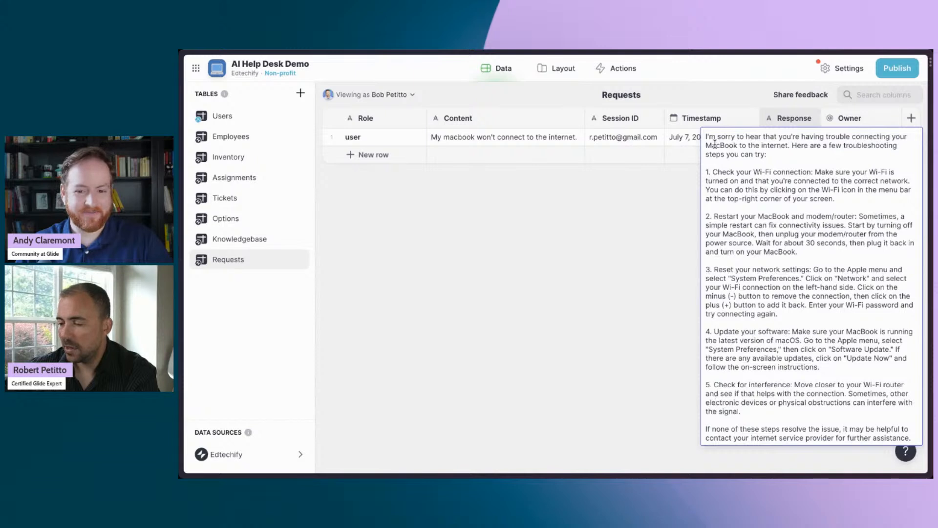
{"action": "left_click_drag", "start_coordinate": [705, 136], "coordinate": [727, 138]}
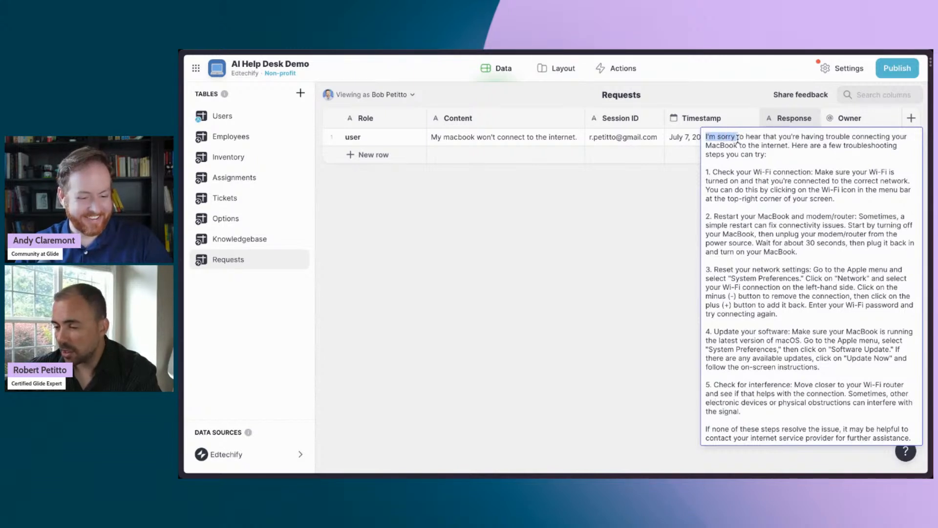
{"action": "left_click_drag", "start_coordinate": [738, 138], "coordinate": [857, 135]}
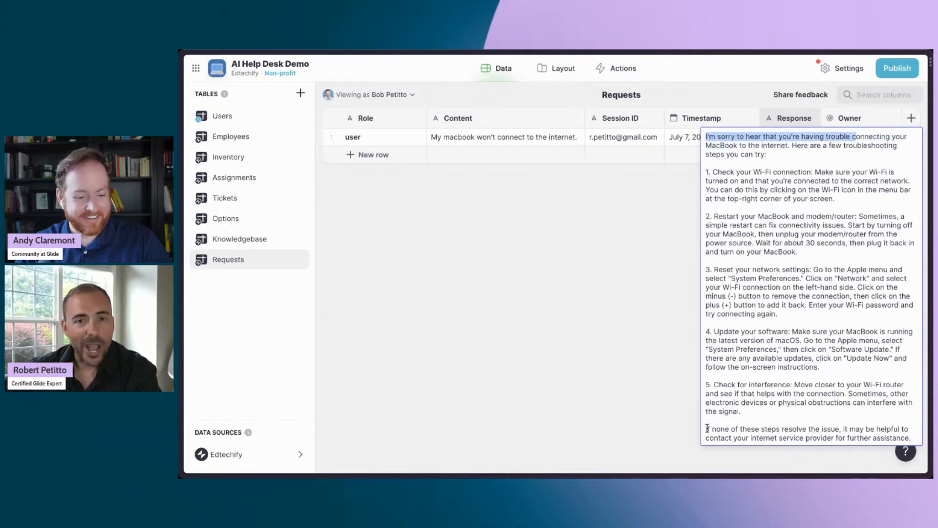
{"action": "left_click_drag", "start_coordinate": [707, 429], "coordinate": [839, 437]}
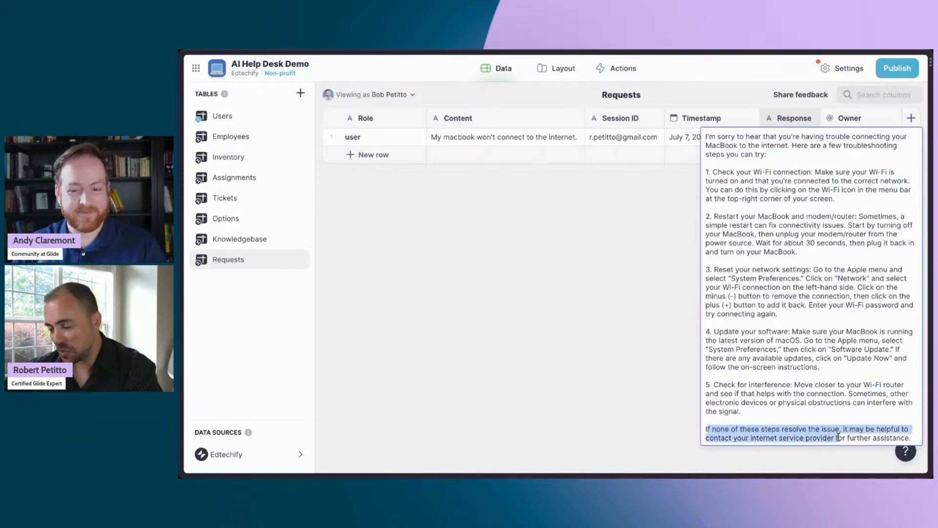
{"action": "left_click", "coordinate": [771, 283]}
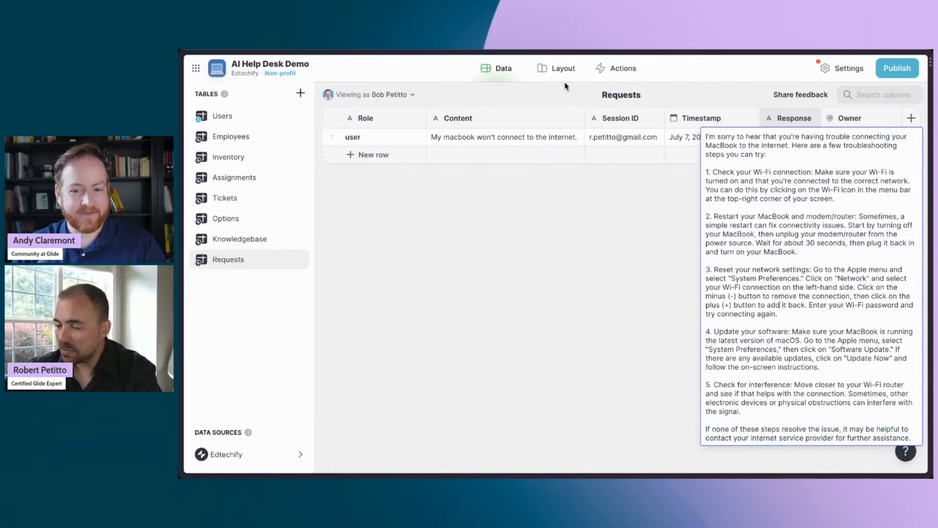
{"action": "left_click", "coordinate": [550, 77]}
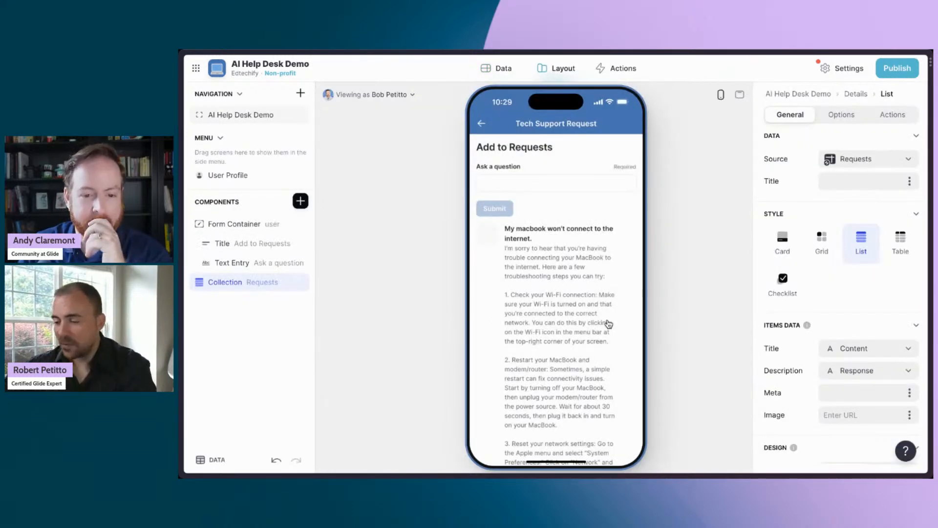
- Submit a second test question, 'How do I reset my network settings?', through the form
{"action": "scroll", "coordinate": [495, 325], "scroll_direction": "down", "scroll_amount": 3}
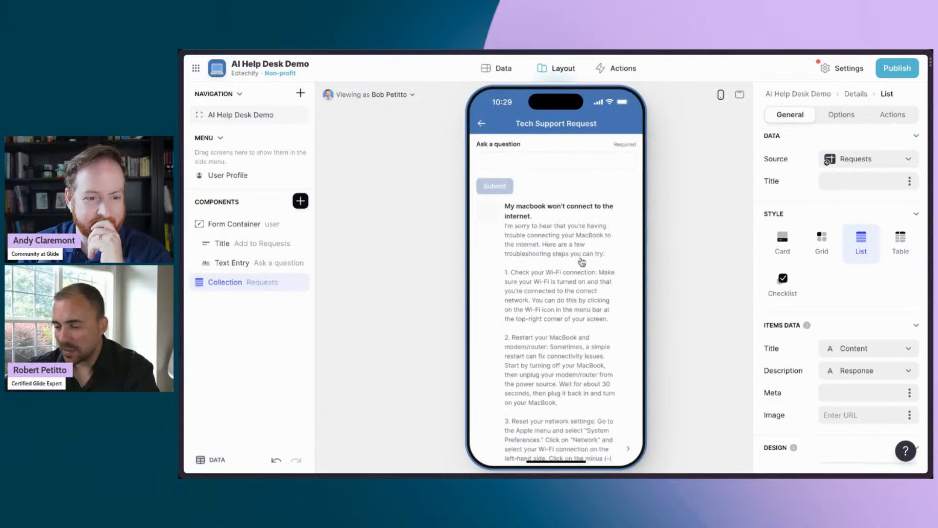
{"action": "scroll", "coordinate": [495, 325], "scroll_direction": "down", "scroll_amount": 3}
{"action": "scroll", "coordinate": [495, 325], "scroll_direction": "up", "scroll_amount": 5}
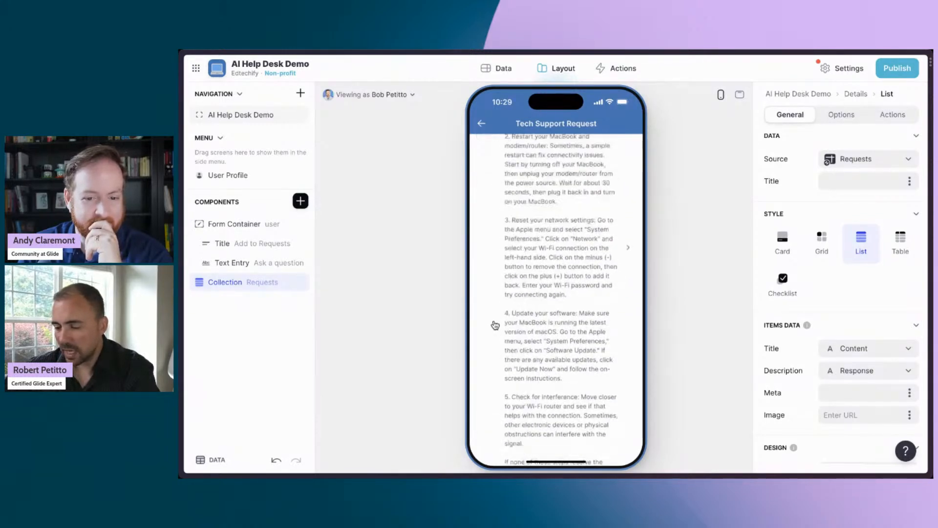
{"action": "scroll", "coordinate": [496, 325], "scroll_direction": "up", "scroll_amount": 2}
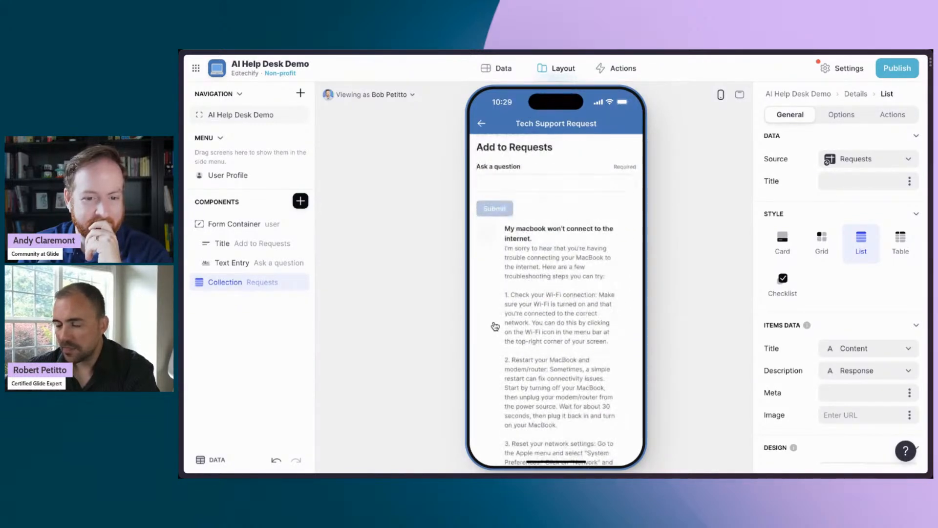
{"action": "scroll", "coordinate": [495, 325], "scroll_direction": "down", "scroll_amount": 2}
{"action": "scroll", "coordinate": [495, 325], "scroll_direction": "up", "scroll_amount": 2}
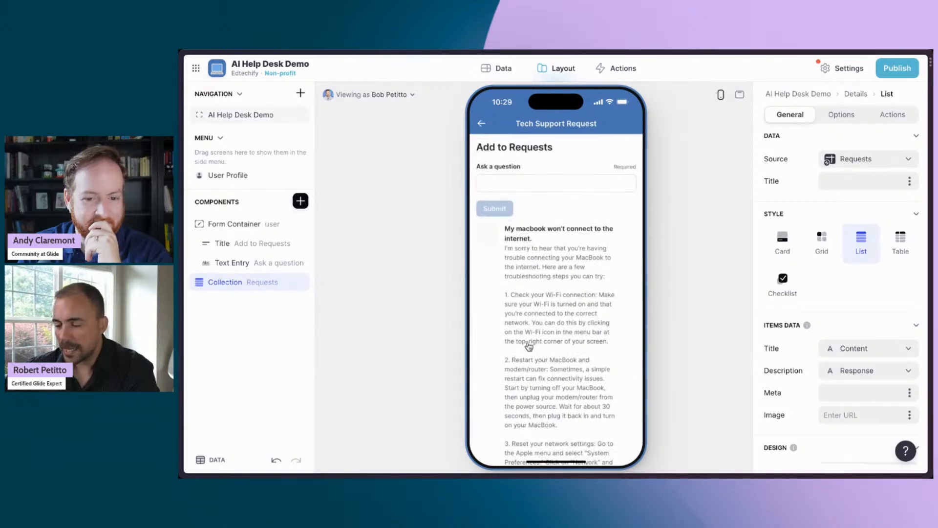
{"action": "scroll", "coordinate": [529, 346], "scroll_direction": "down", "scroll_amount": 3}
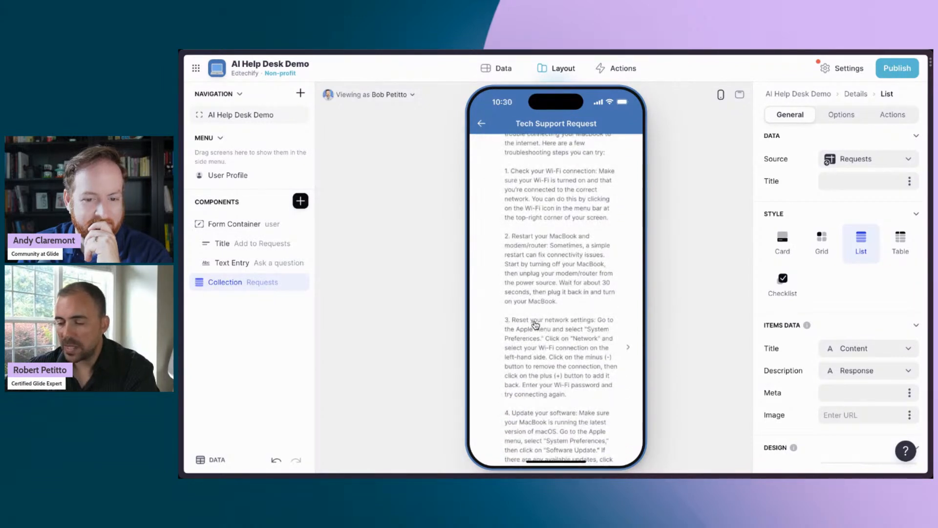
{"action": "scroll", "coordinate": [576, 326], "scroll_direction": "up", "scroll_amount": 3}
{"action": "left_click", "coordinate": [529, 184]}
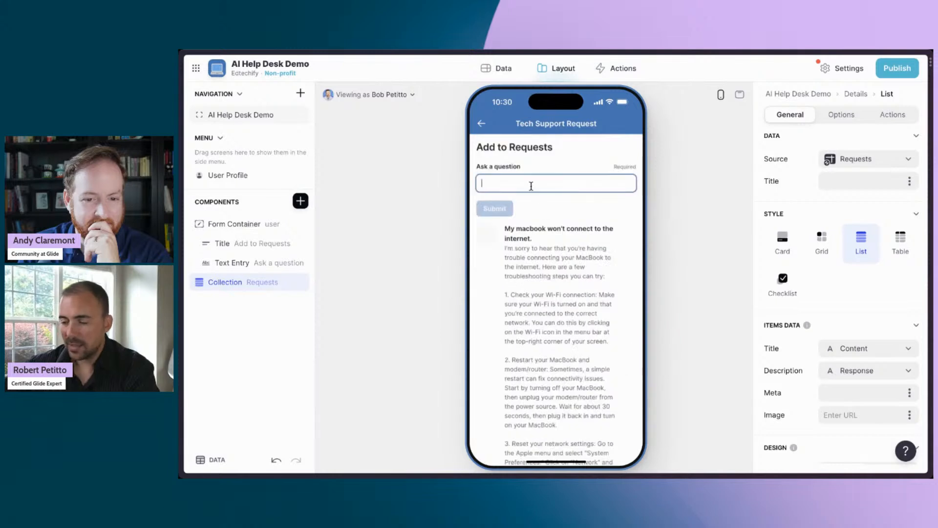
{"action": "type", "text": "How do I res"}
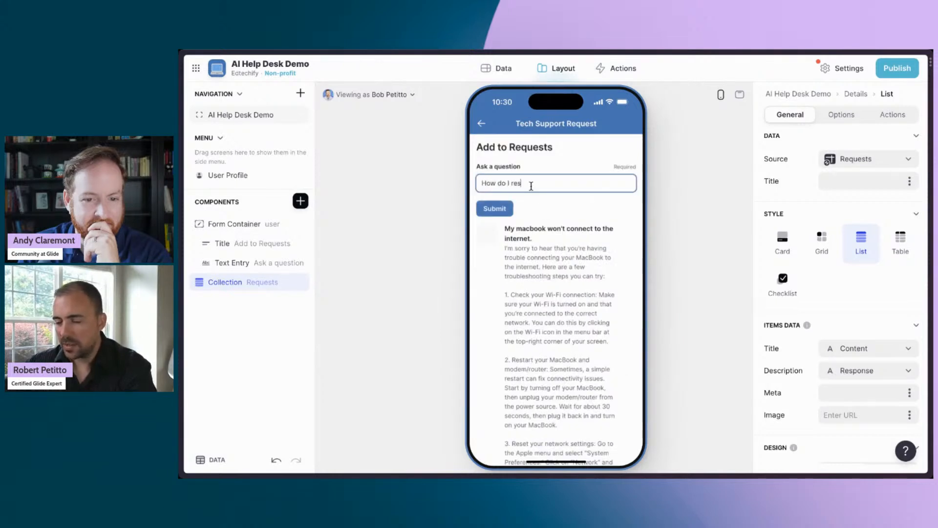
{"action": "type", "text": "et my network settings?"}
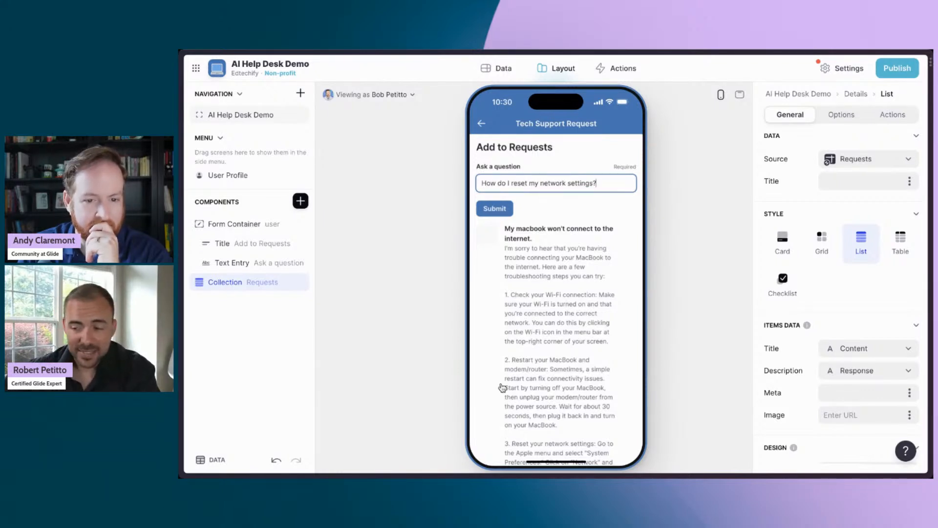
{"action": "left_click", "coordinate": [498, 207]}
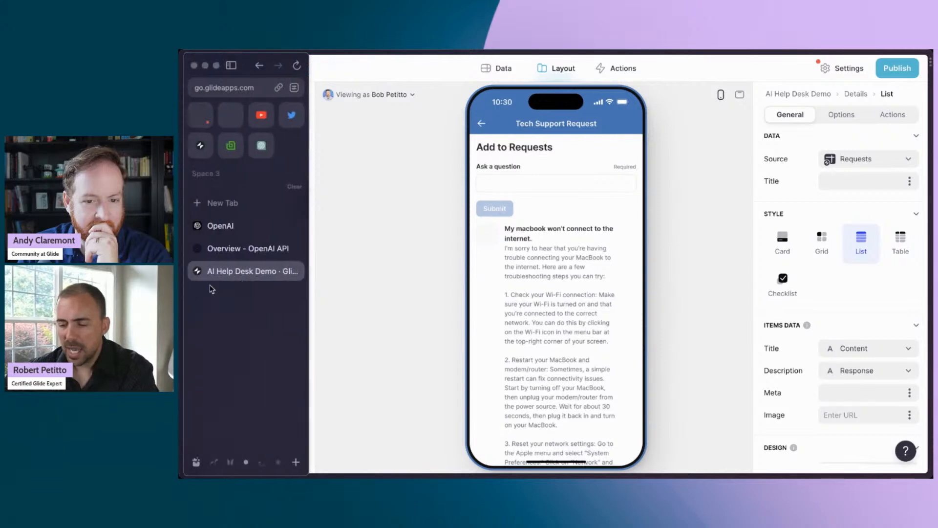
{"action": "left_click", "coordinate": [841, 115]}
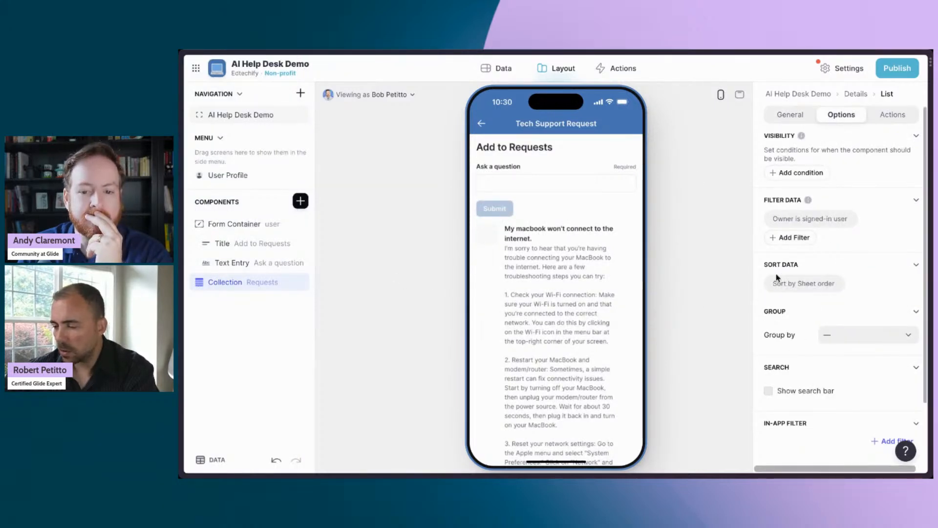
- Sort the Requests list by Timestamp in Z→A order so the newest requests come first
{"action": "left_click", "coordinate": [803, 283]}
{"action": "left_click", "coordinate": [792, 307]}
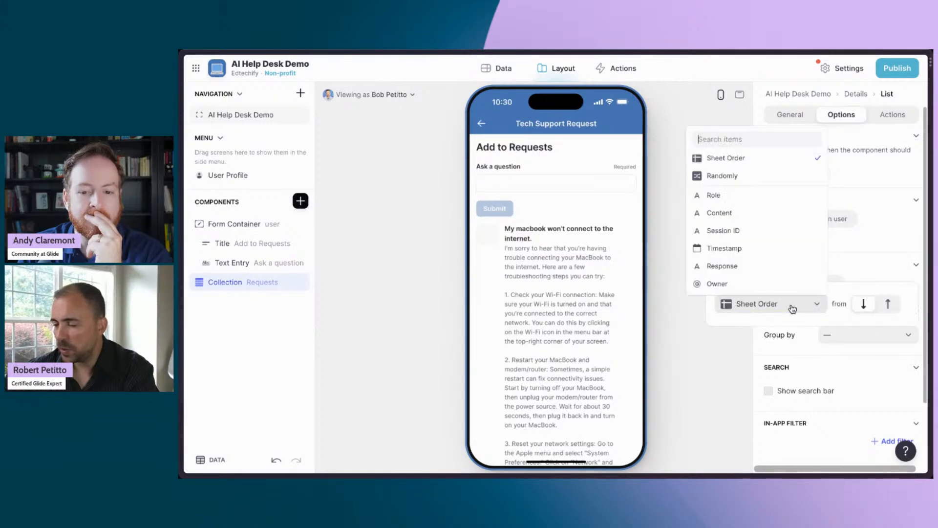
{"action": "left_click", "coordinate": [763, 252]}
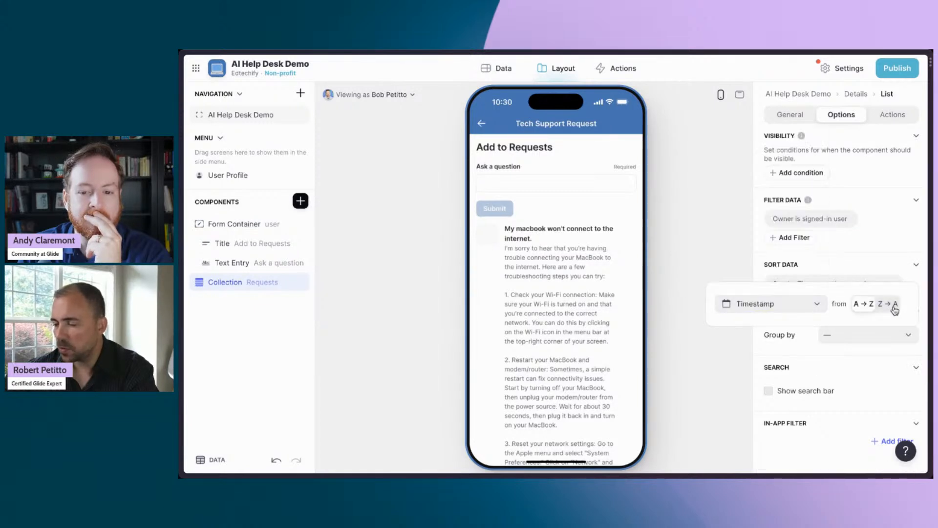
{"action": "left_click", "coordinate": [589, 291]}
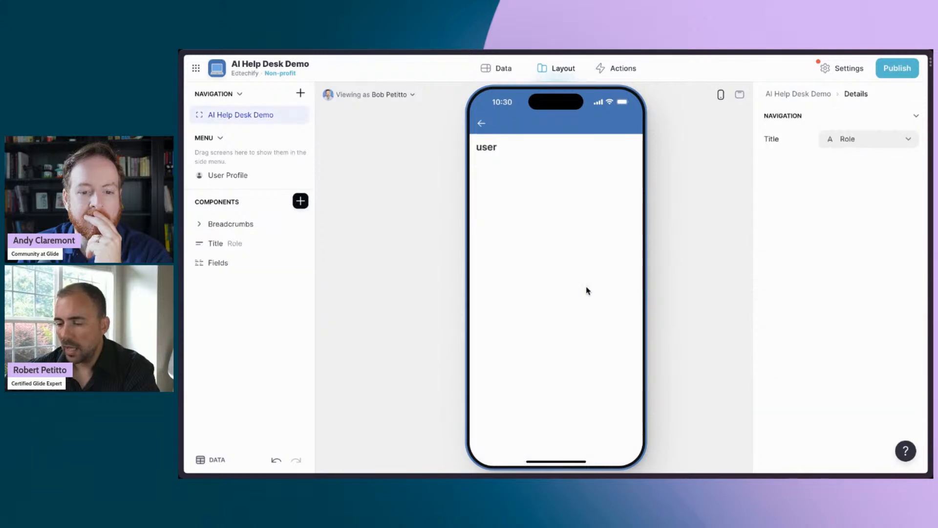
{"action": "left_click", "coordinate": [477, 126]}
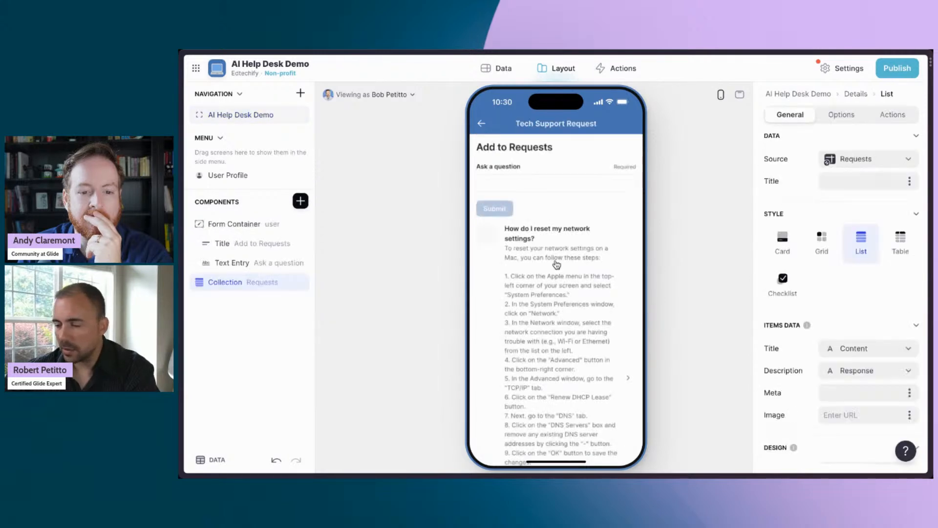
{"action": "scroll", "coordinate": [556, 265], "scroll_direction": "down", "scroll_amount": 3}
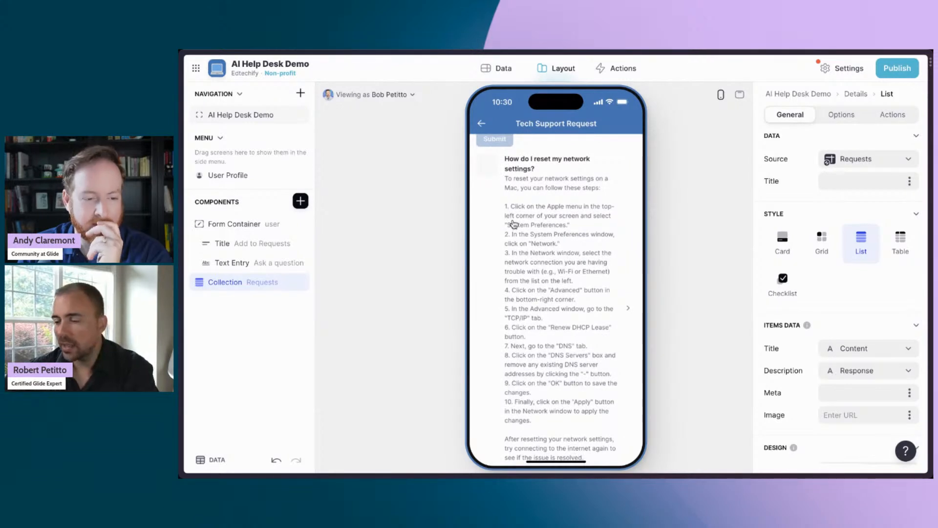
{"action": "scroll", "coordinate": [561, 414], "scroll_direction": "down", "scroll_amount": 3}
{"action": "scroll", "coordinate": [560, 415], "scroll_direction": "up", "scroll_amount": 5}
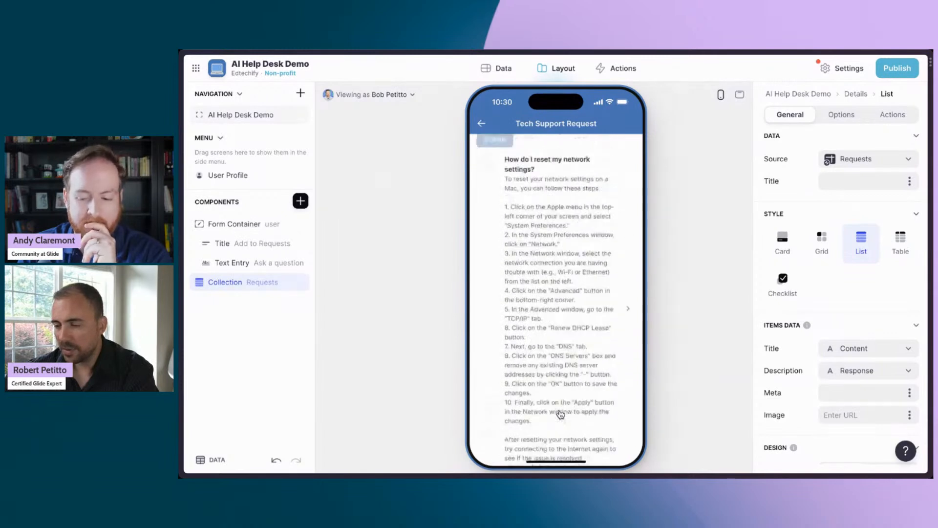
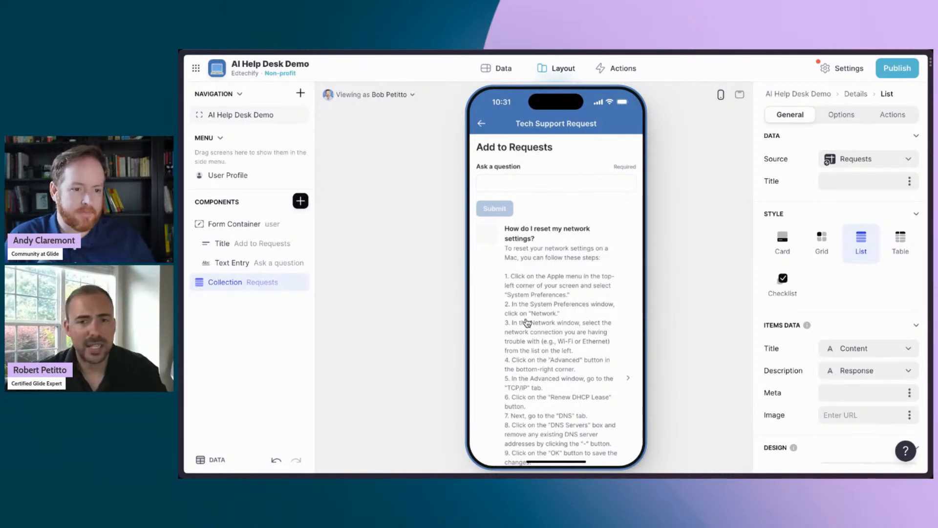
- Browse the preview's Requests list and question field, then open the Users table in the Data editor
{"action": "scroll", "coordinate": [527, 323], "scroll_direction": "down", "scroll_amount": 10}
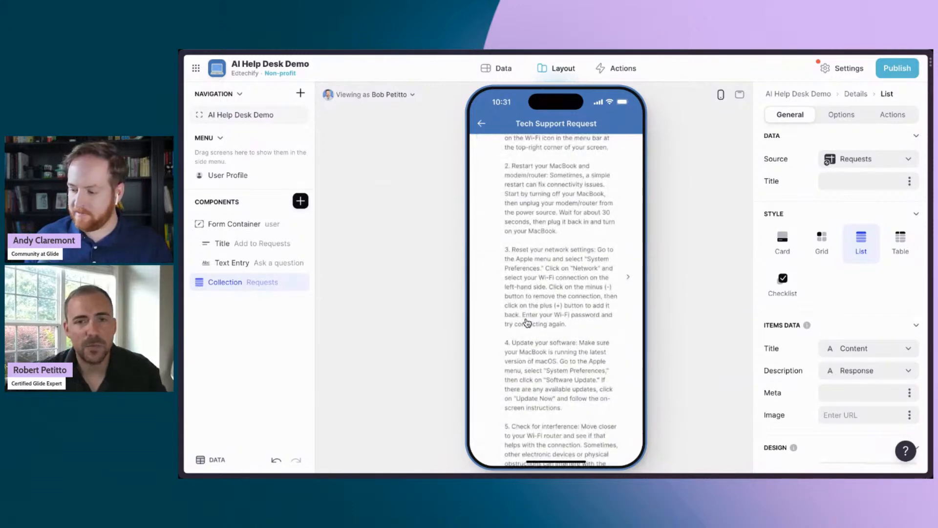
{"action": "scroll", "coordinate": [527, 322], "scroll_direction": "down", "scroll_amount": 10}
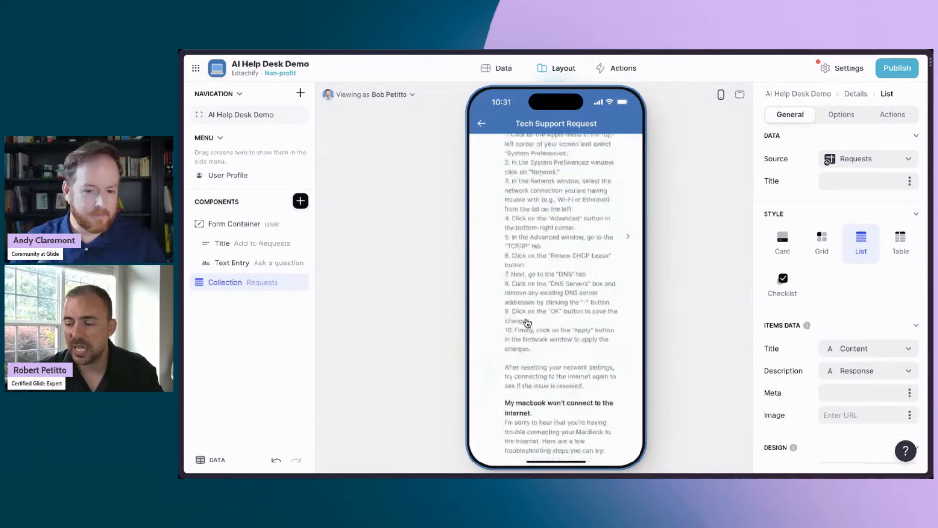
{"action": "scroll", "coordinate": [527, 323], "scroll_direction": "up", "scroll_amount": 3}
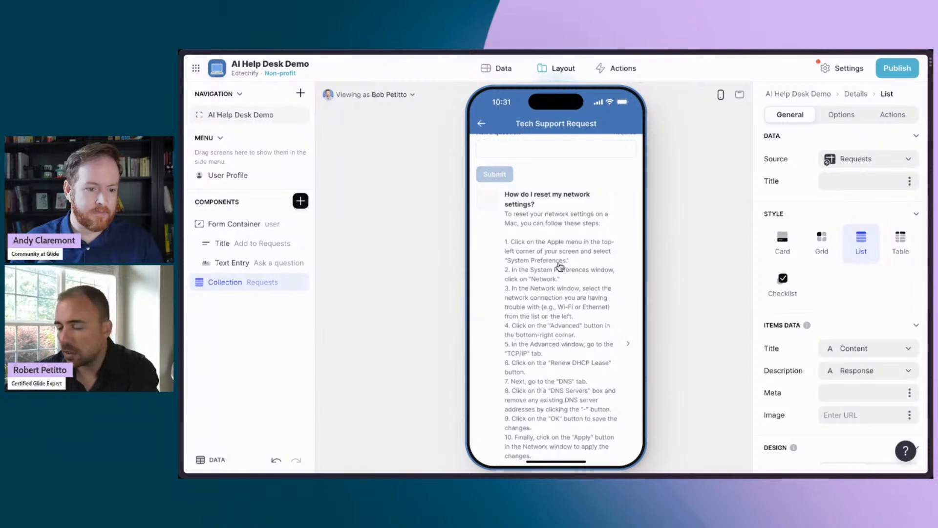
{"action": "scroll", "coordinate": [560, 267], "scroll_direction": "up", "scroll_amount": 1}
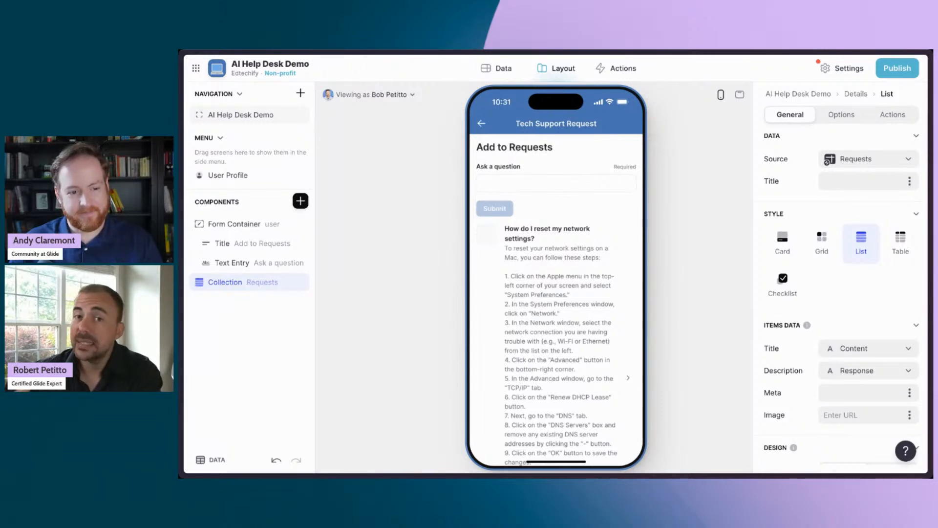
{"action": "left_click", "coordinate": [502, 181]}
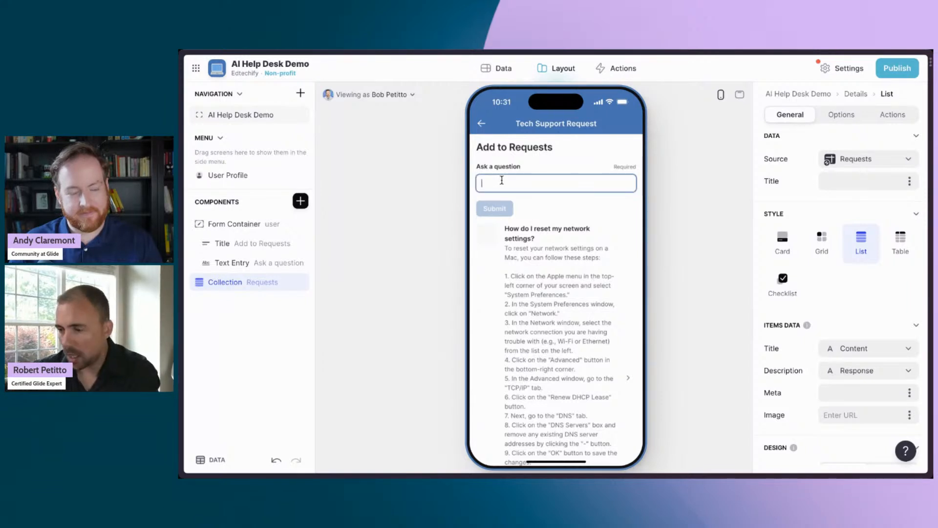
{"action": "left_click", "coordinate": [498, 72]}
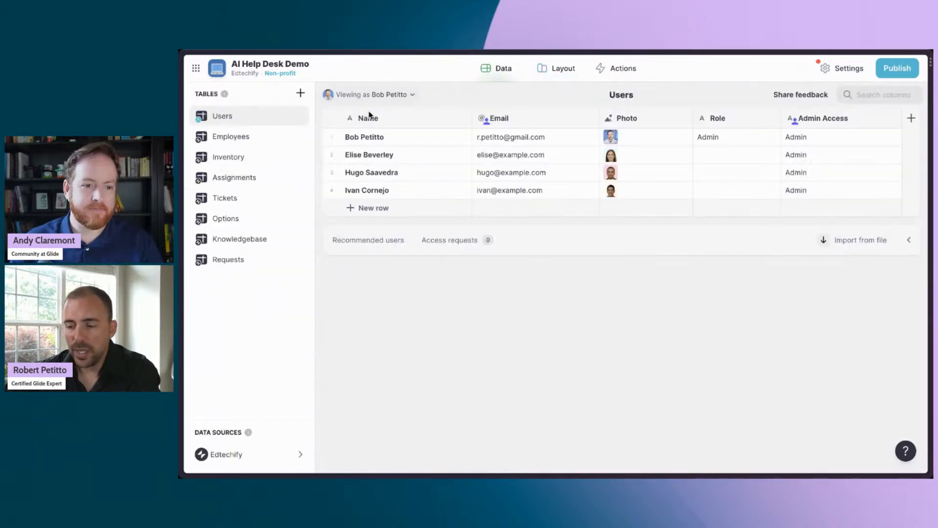
- Open the Assignments table and preview the app as a different user
{"action": "left_click", "coordinate": [238, 181]}
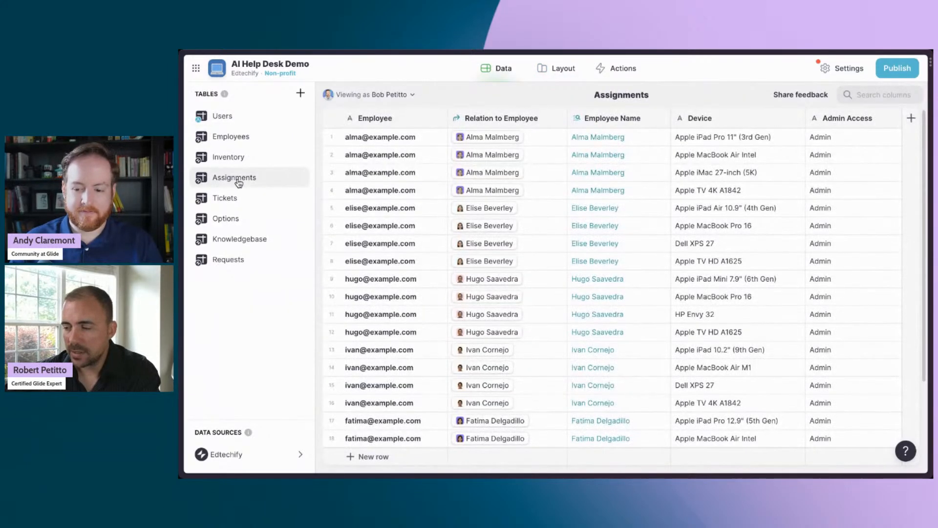
{"action": "left_click_drag", "start_coordinate": [402, 142], "coordinate": [402, 388]}
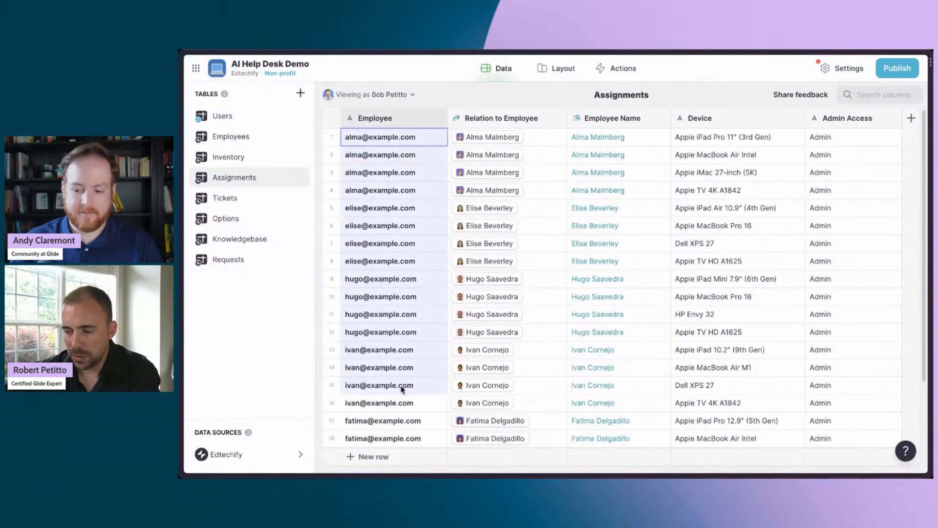
{"action": "left_click", "coordinate": [390, 93]}
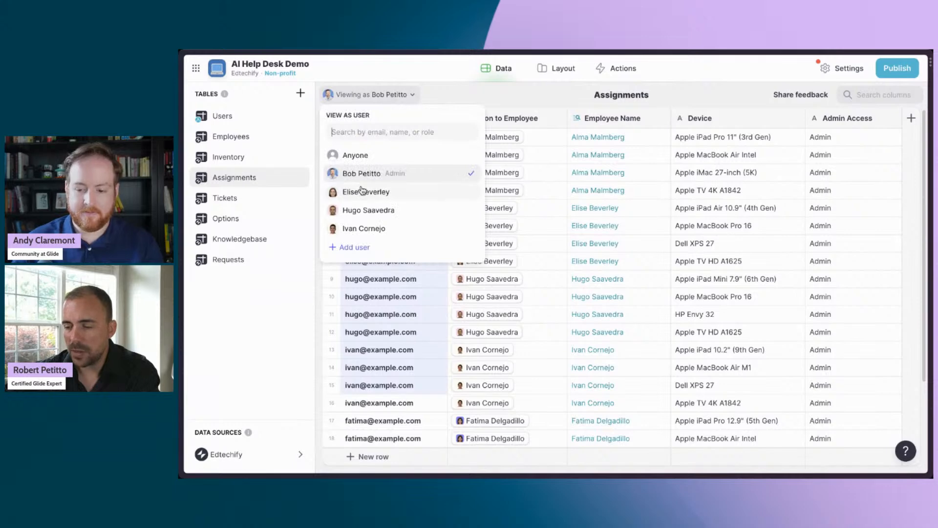
{"action": "left_click", "coordinate": [364, 228]}
{"action": "left_click", "coordinate": [395, 332]}
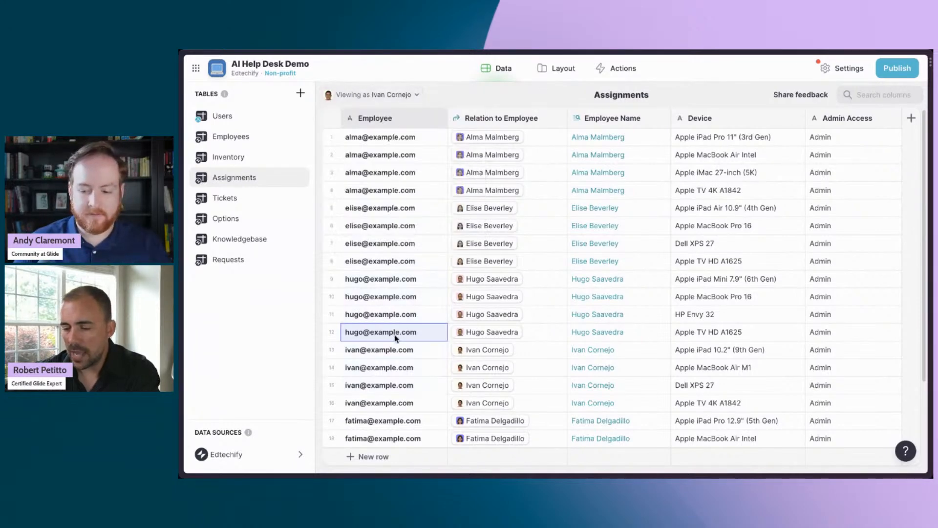
- Review the Assignments Employee Name values, then return to Users and select all Email values
{"action": "scroll", "coordinate": [393, 323], "scroll_direction": "down", "scroll_amount": 3}
{"action": "left_click_drag", "start_coordinate": [370, 249], "coordinate": [368, 303]}
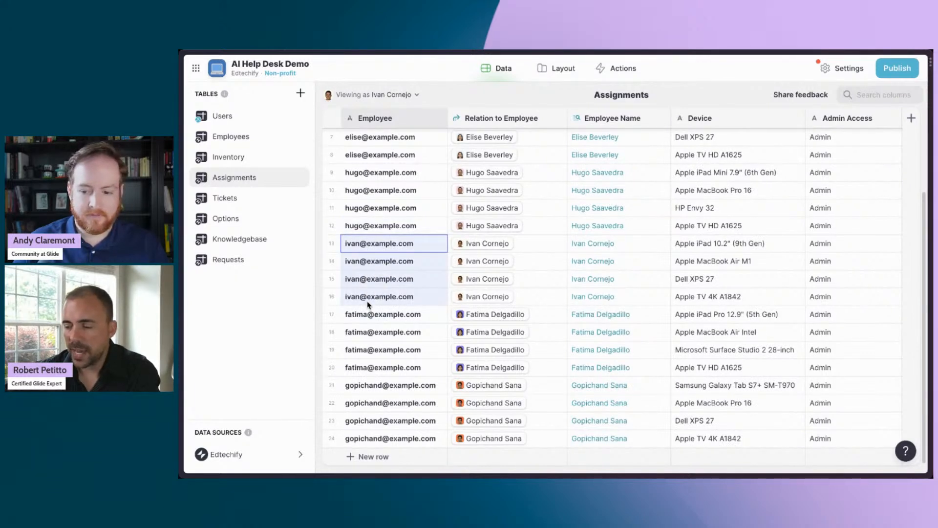
{"action": "left_click_drag", "start_coordinate": [577, 243], "coordinate": [578, 300]}
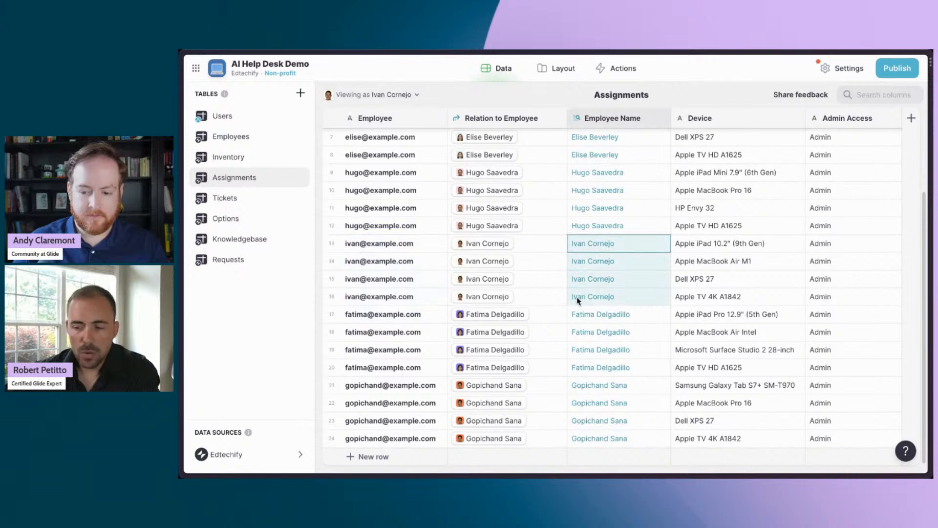
{"action": "left_click", "coordinate": [219, 124]}
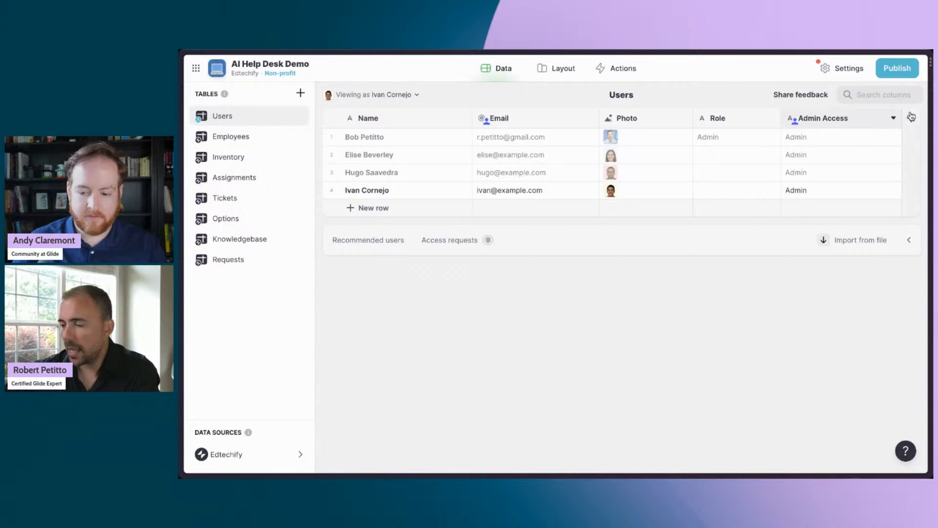
{"action": "left_click_drag", "start_coordinate": [489, 139], "coordinate": [491, 189]}
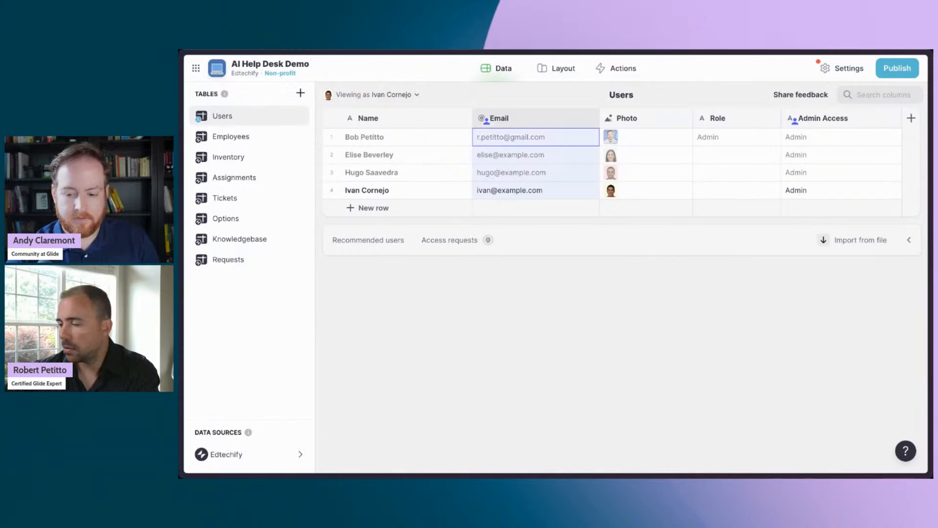
- Add a 'Relation to Devices' column matching Users' Email to multiple Assignments Employee values
{"action": "left_click", "coordinate": [911, 120]}
{"action": "type", "text": "Relati"}
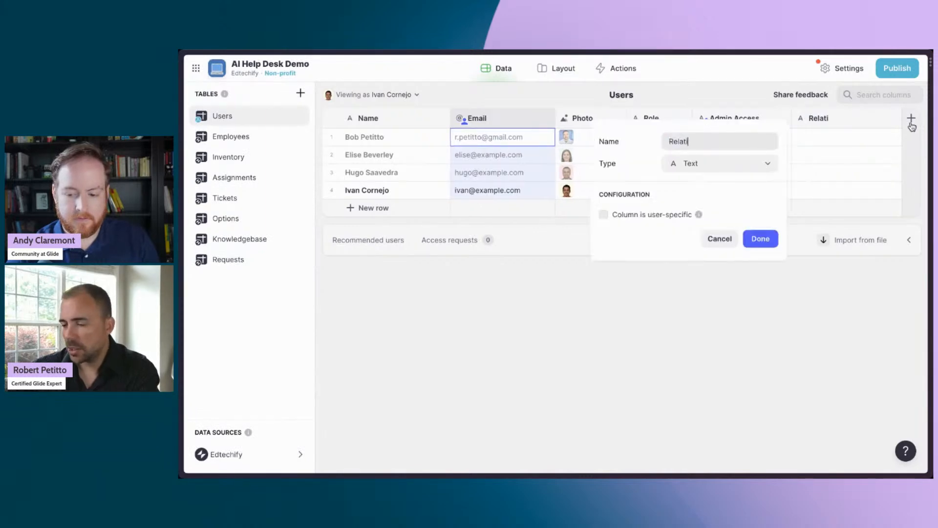
{"action": "type", "text": "on to Devices"}
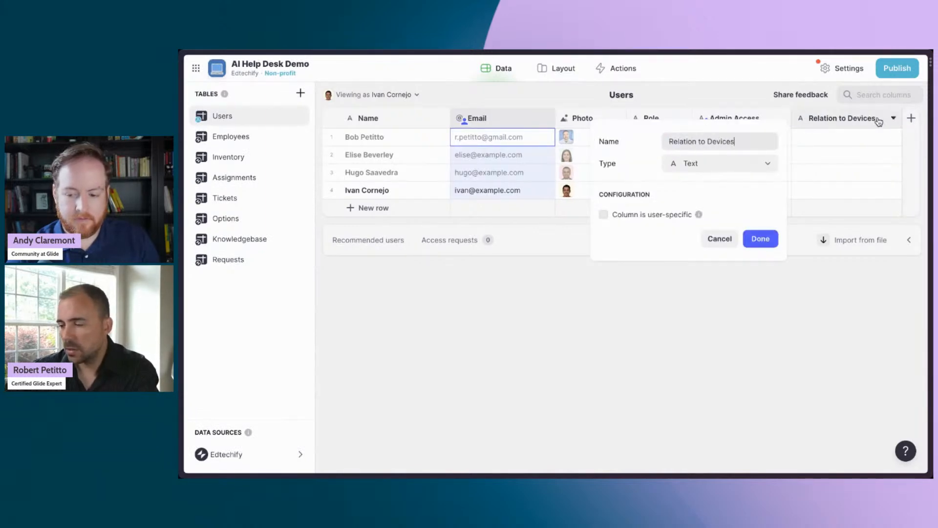
{"action": "left_click", "coordinate": [741, 169]}
{"action": "type", "text": "rel"}
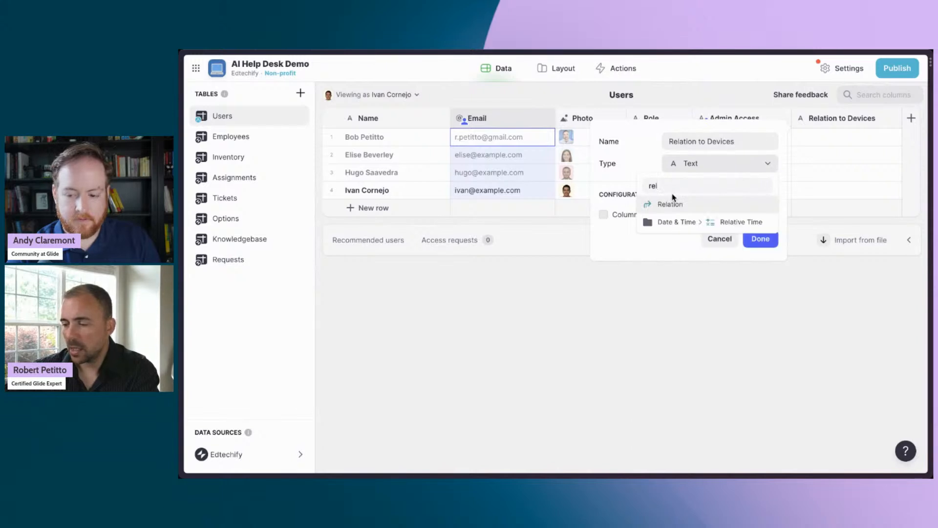
{"action": "left_click", "coordinate": [669, 204]}
{"action": "left_click", "coordinate": [629, 227]}
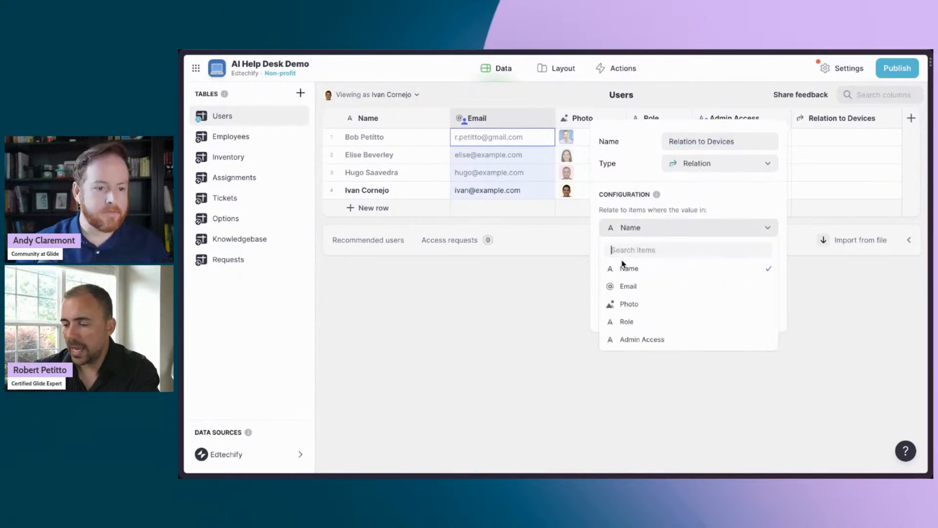
{"action": "left_click", "coordinate": [628, 286]}
{"action": "left_click", "coordinate": [633, 263]}
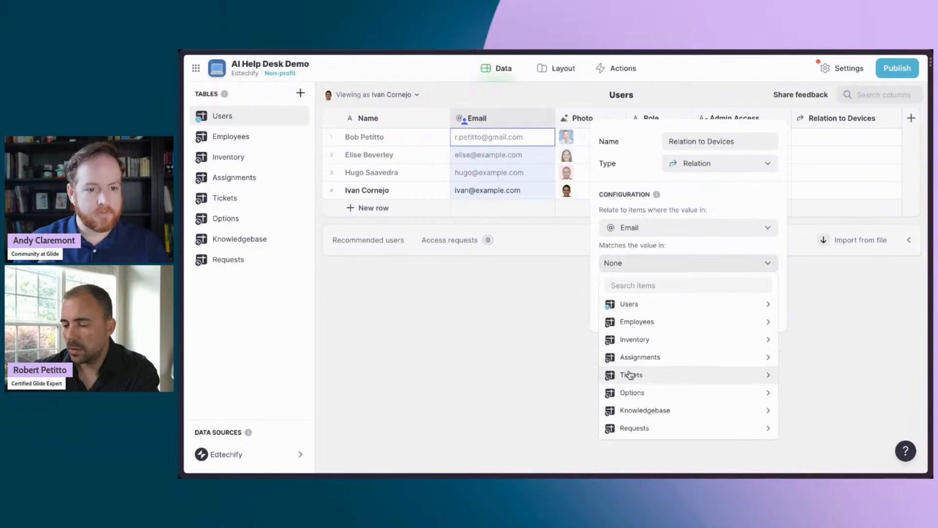
{"action": "mouse_move", "coordinate": [633, 356]}
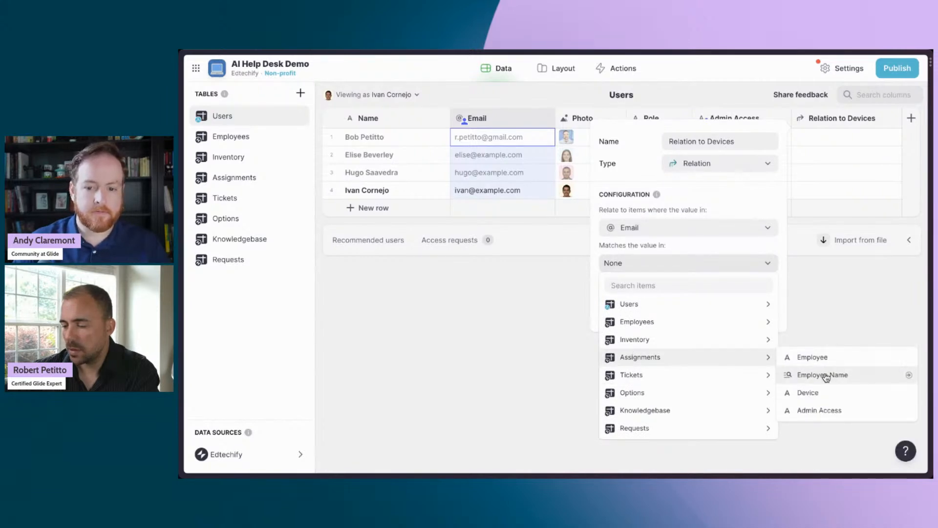
{"action": "left_click", "coordinate": [826, 358]}
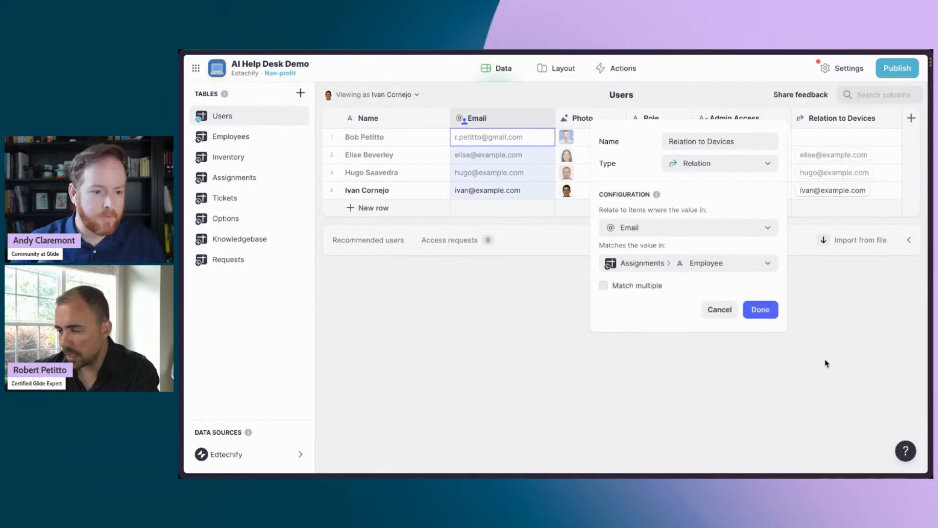
{"action": "left_click", "coordinate": [636, 288]}
{"action": "left_click", "coordinate": [761, 309]}
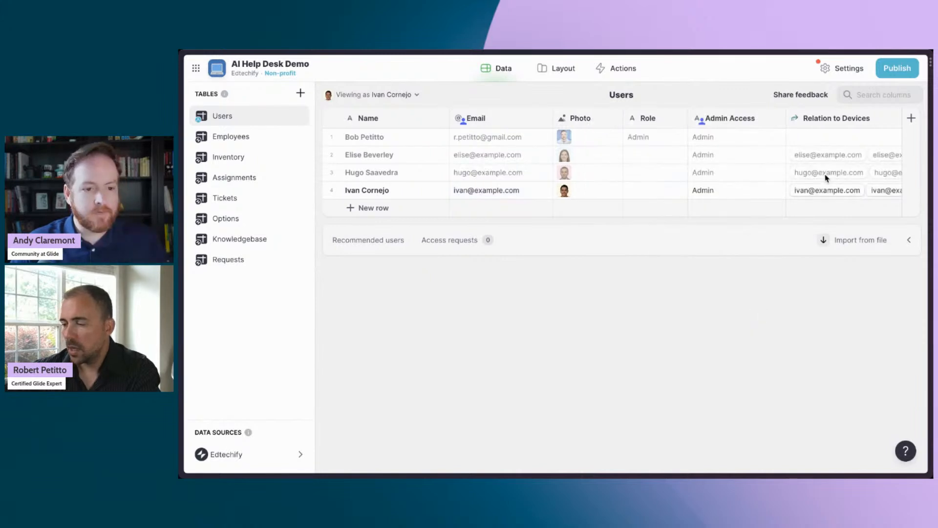
- Page through row 4's related device records, then return to the Layout editor
{"action": "left_click", "coordinate": [827, 195]}
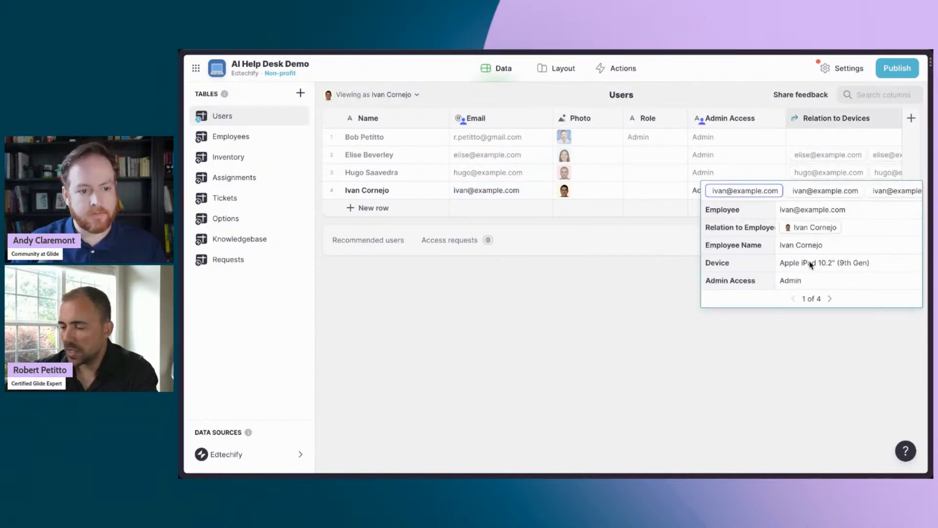
{"action": "left_click", "coordinate": [829, 298]}
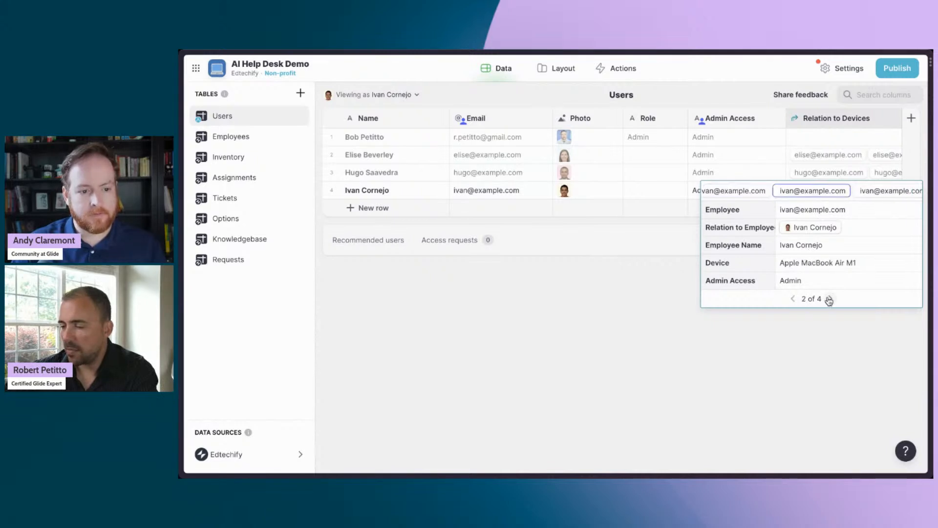
{"action": "left_click", "coordinate": [830, 299]}
{"action": "left_click", "coordinate": [831, 298]}
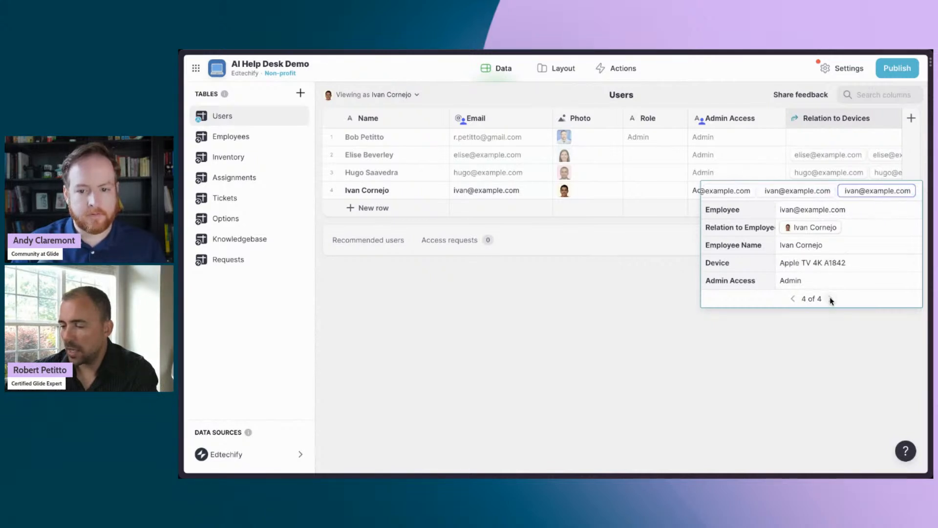
{"action": "left_click", "coordinate": [794, 299]}
{"action": "left_click", "coordinate": [794, 299]}
{"action": "left_click", "coordinate": [793, 299]}
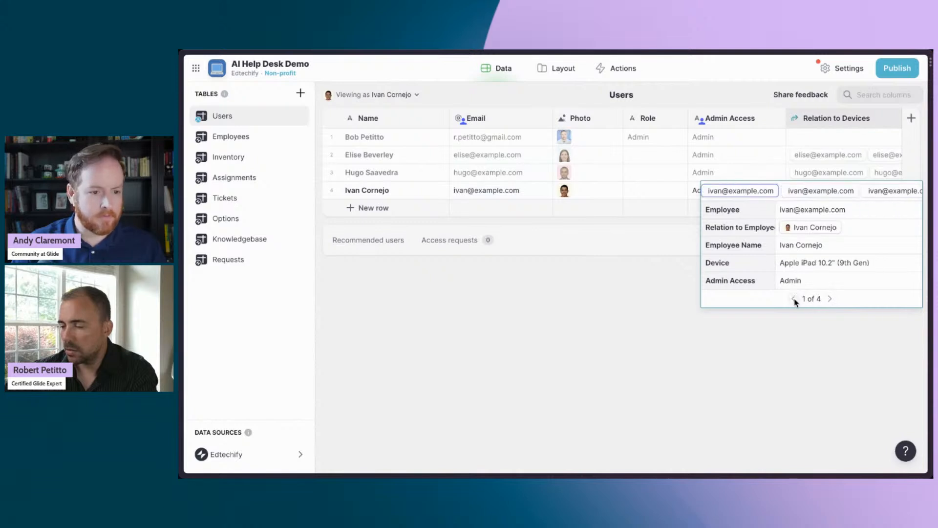
{"action": "left_click", "coordinate": [775, 424]}
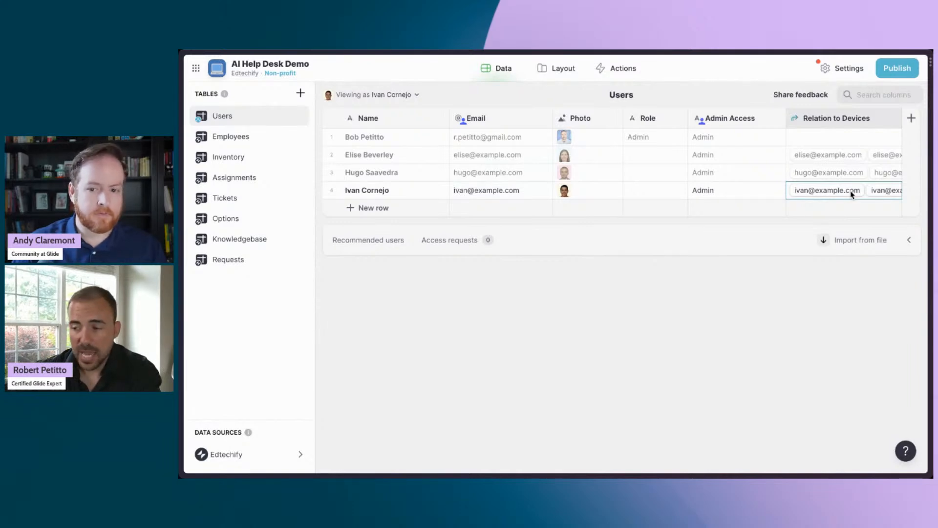
{"action": "left_click", "coordinate": [557, 72]}
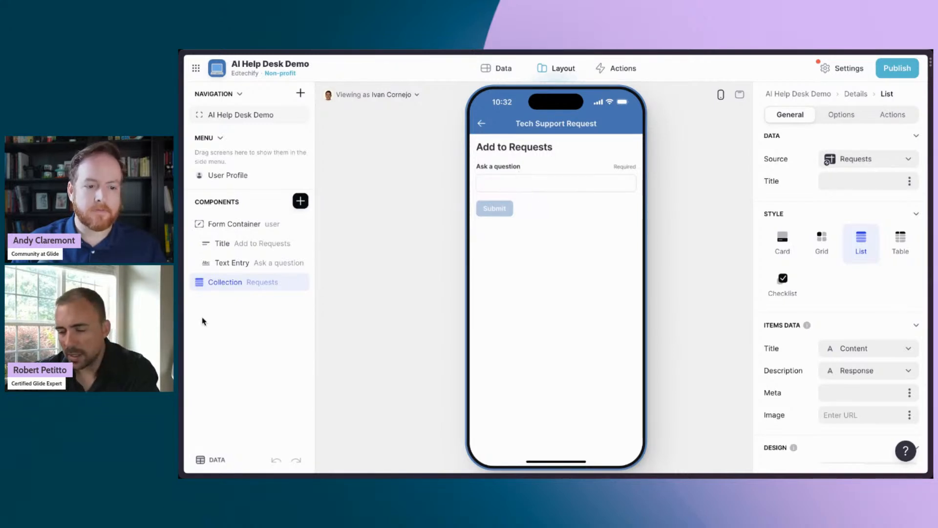
- Open the Requests table, with its Content, Session ID, Timestamp and Response columns, in the Data editor
{"action": "mouse_move", "coordinate": [295, 279]}
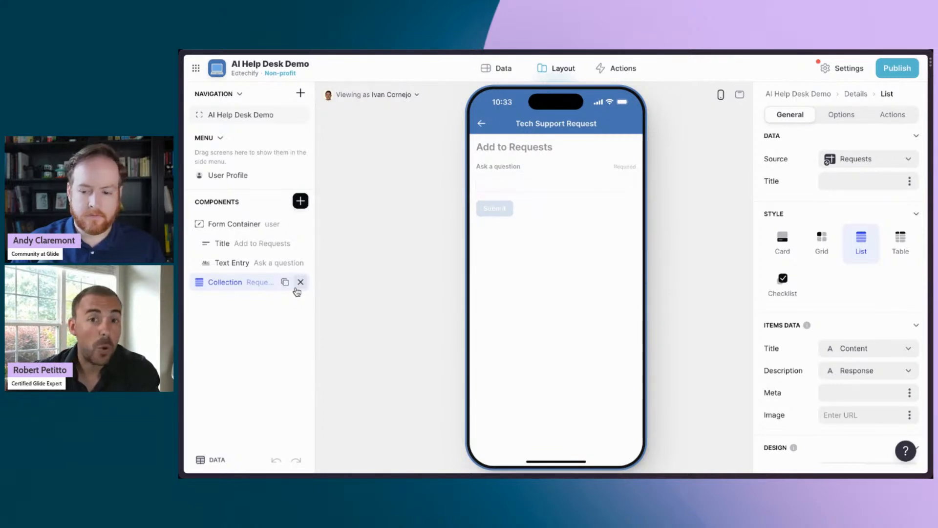
{"action": "left_click", "coordinate": [506, 69]}
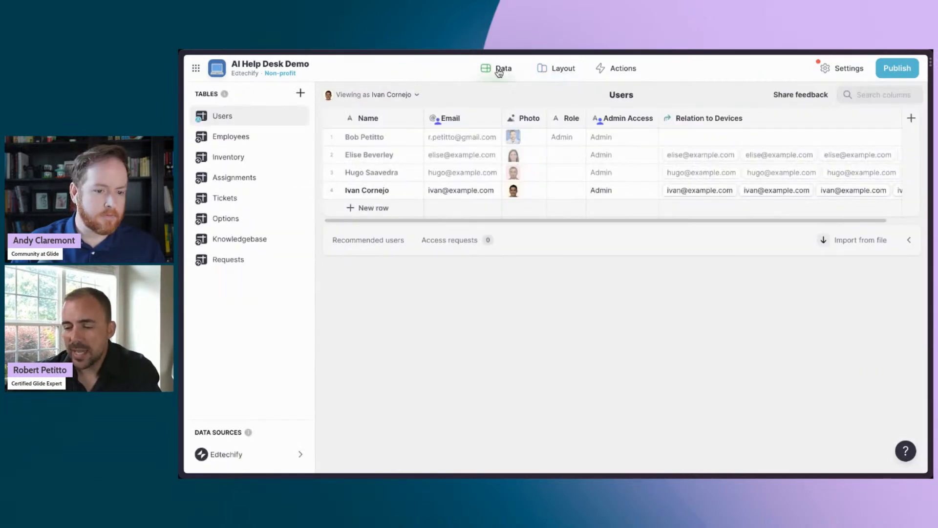
{"action": "left_click", "coordinate": [246, 260]}
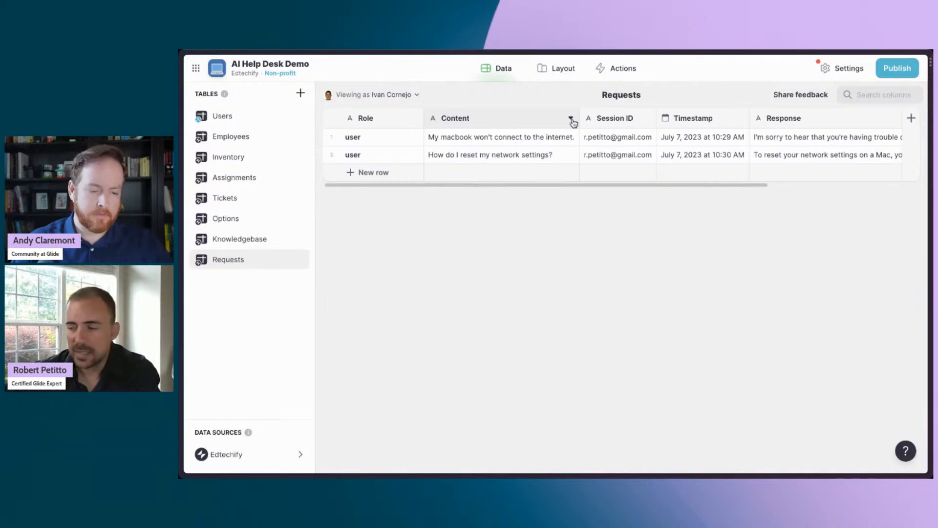
- Add a new text column named Device to the Requests table
{"action": "left_click", "coordinate": [572, 120]}
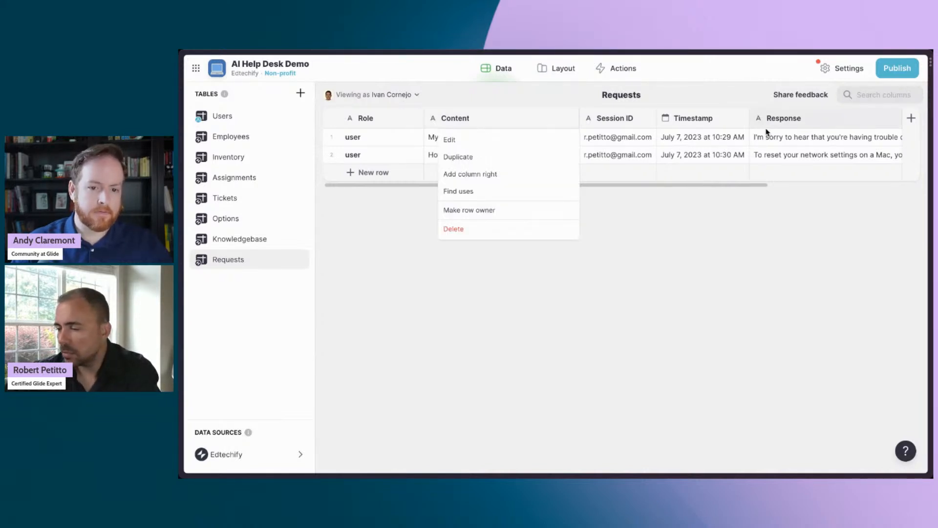
{"action": "left_click", "coordinate": [911, 119]}
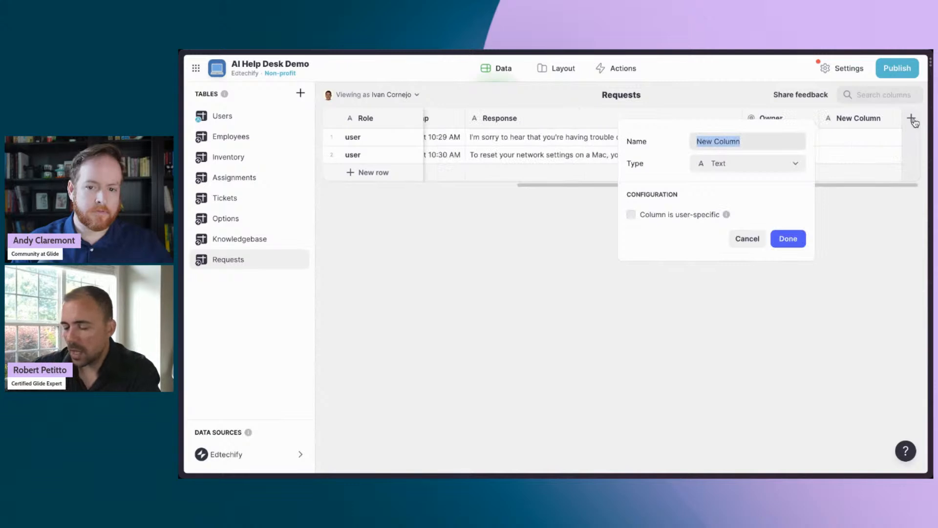
{"action": "type", "text": "Device"}
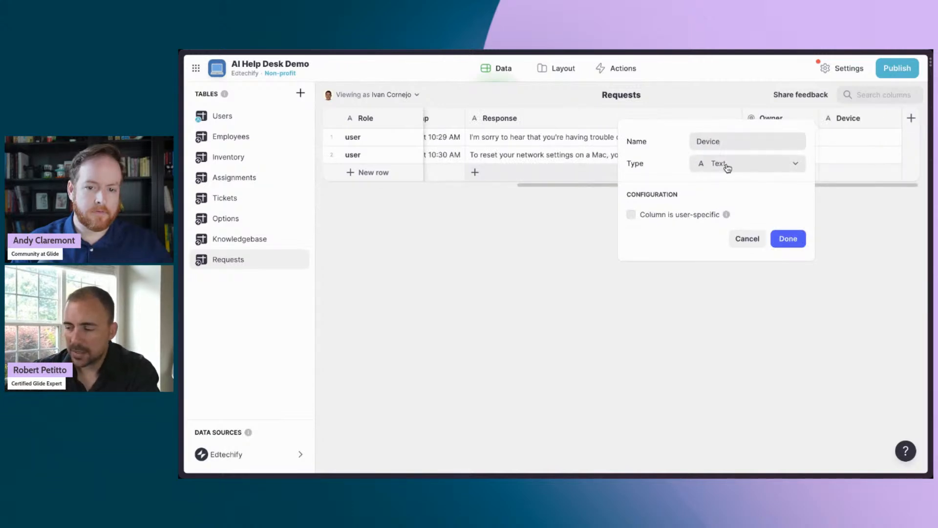
{"action": "left_click", "coordinate": [792, 242]}
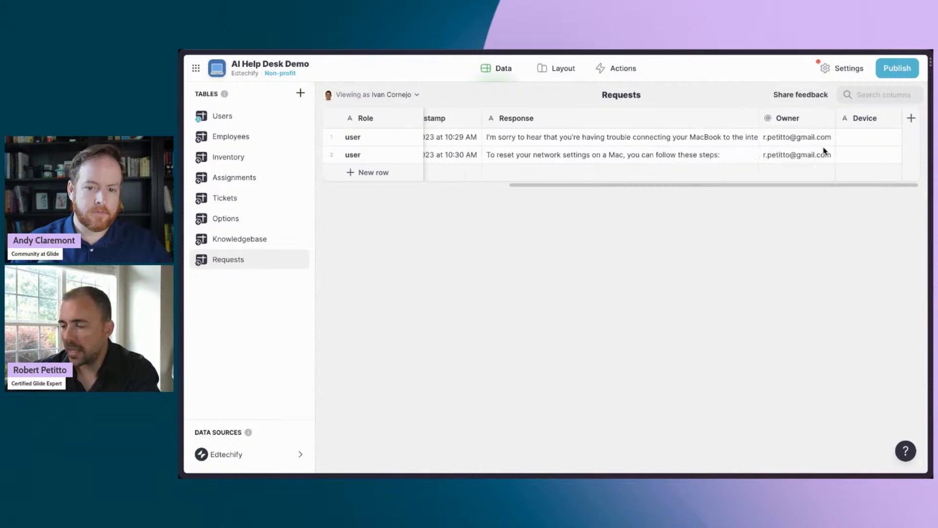
{"action": "left_click", "coordinate": [851, 141]}
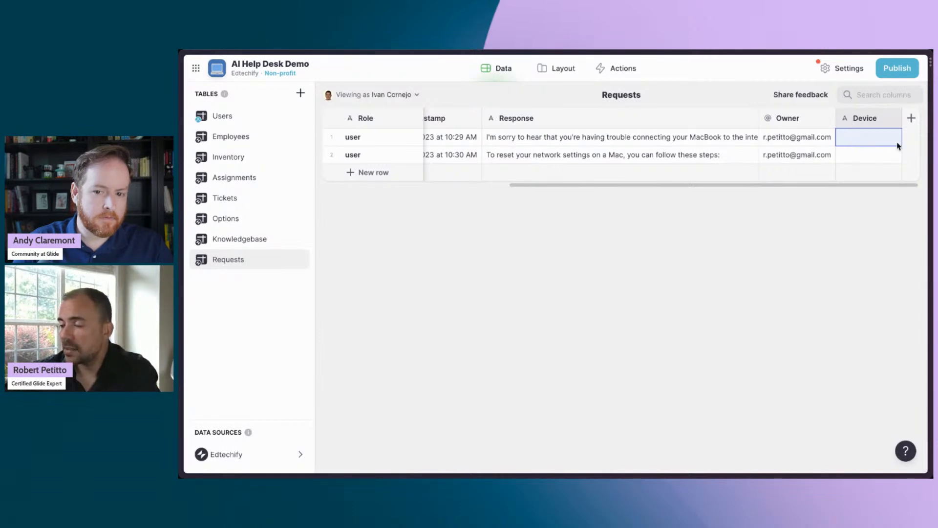
- Add a second text column named Inquiry Type
{"action": "left_click", "coordinate": [913, 119]}
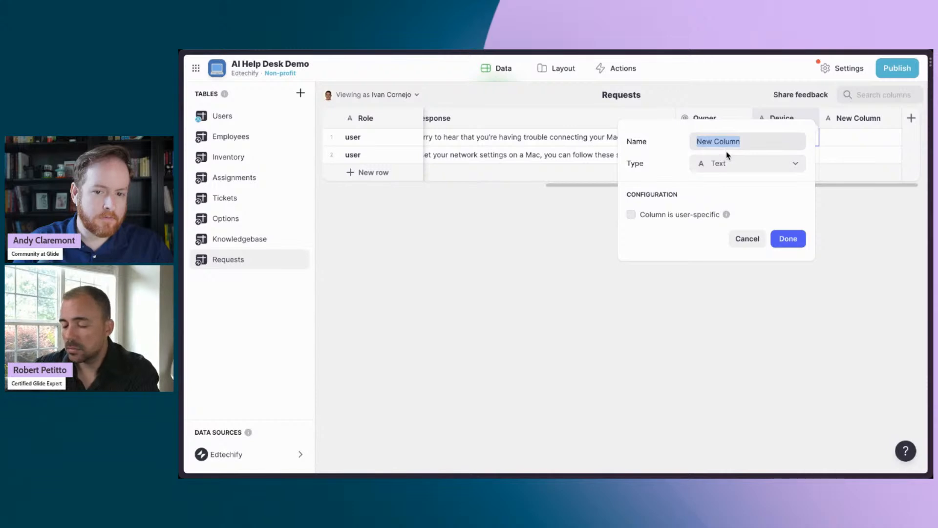
{"action": "type", "text": "In"}
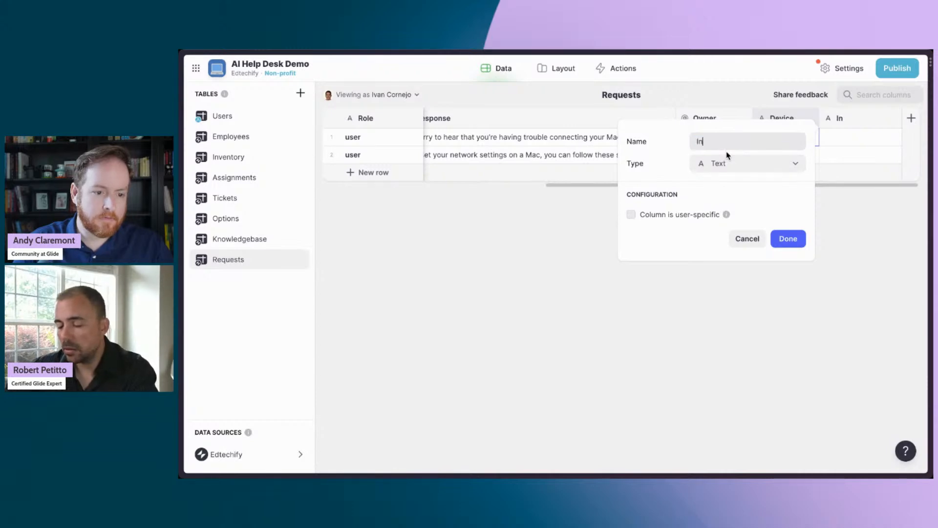
{"action": "type", "text": "quiry "}
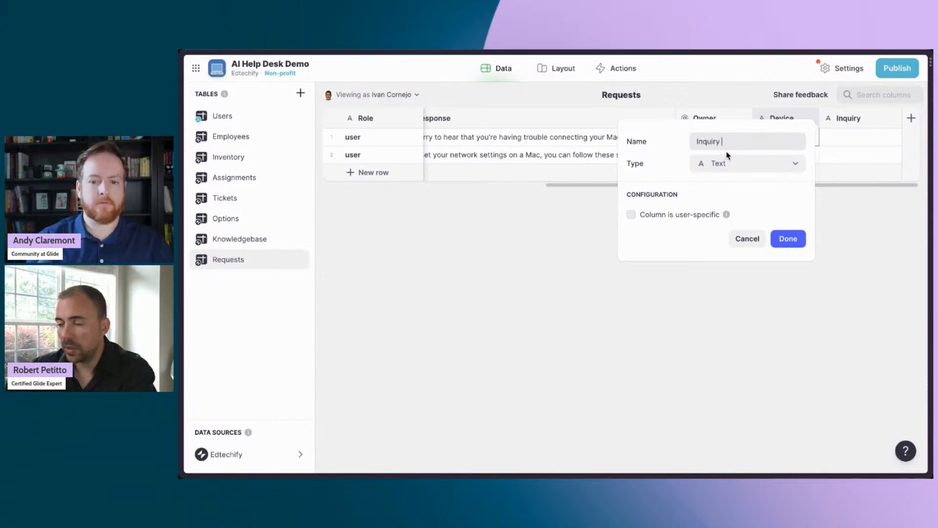
{"action": "type", "text": "Type"}
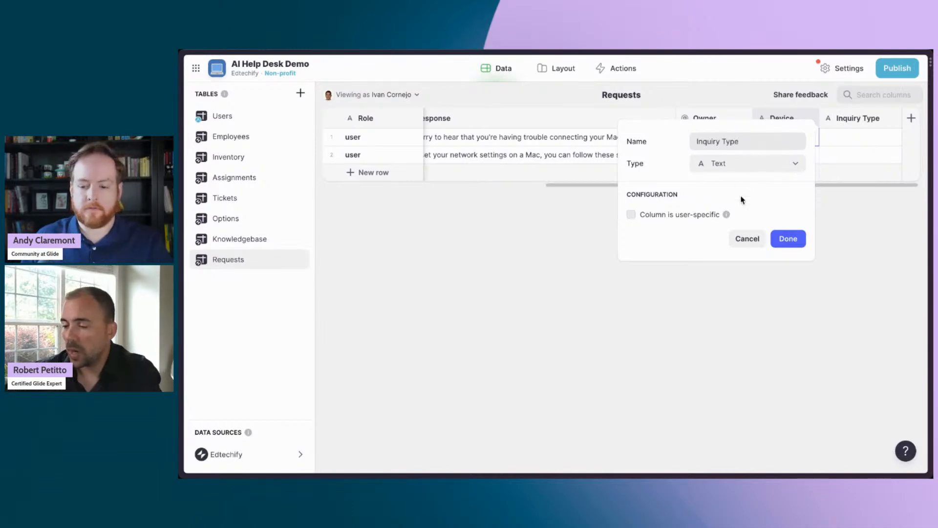
{"action": "left_click", "coordinate": [789, 239]}
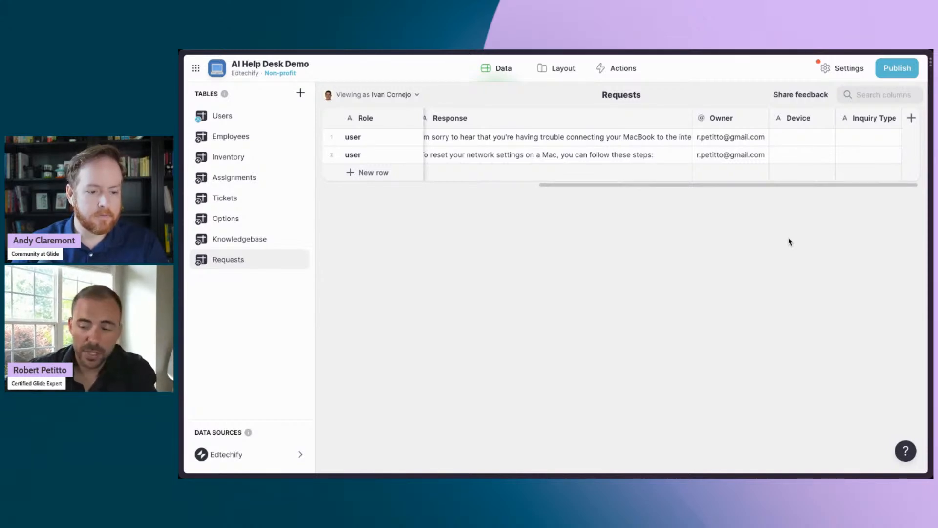
{"action": "left_click", "coordinate": [870, 136]}
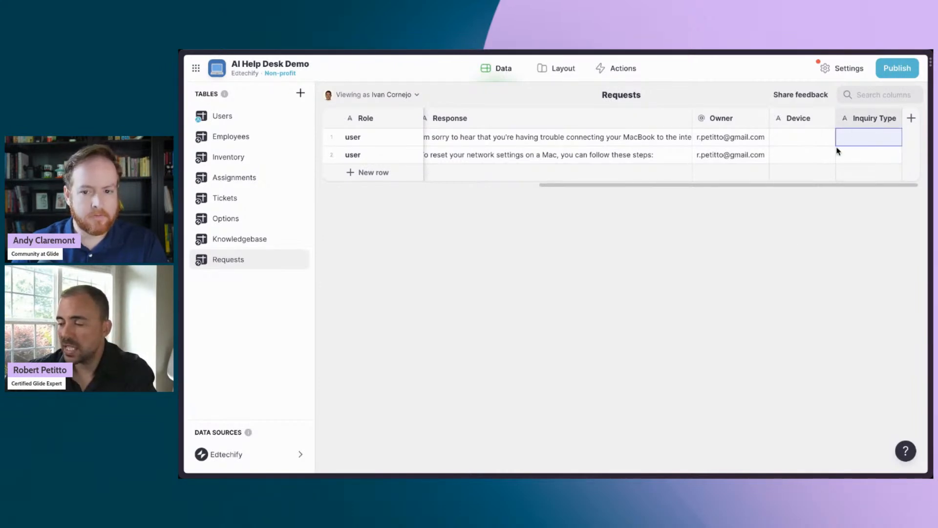
{"action": "left_click", "coordinate": [223, 218]}
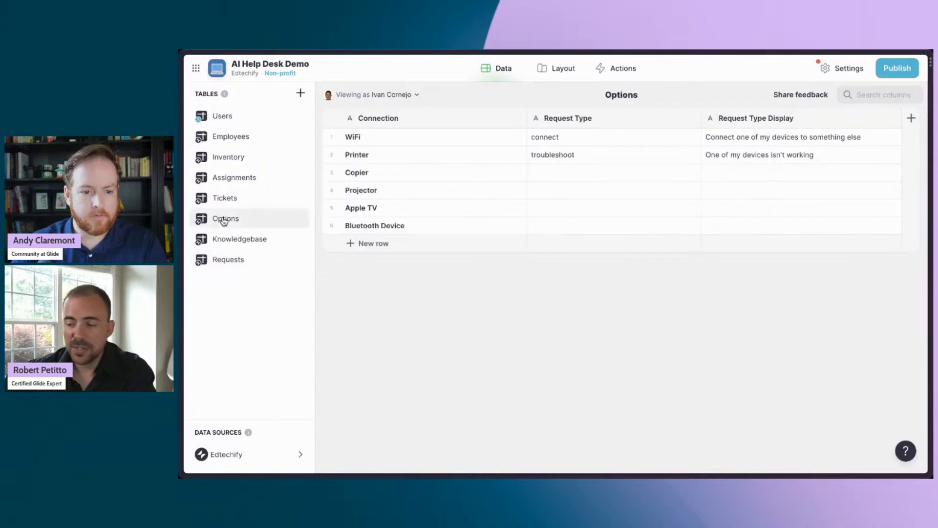
{"action": "left_click", "coordinate": [555, 139]}
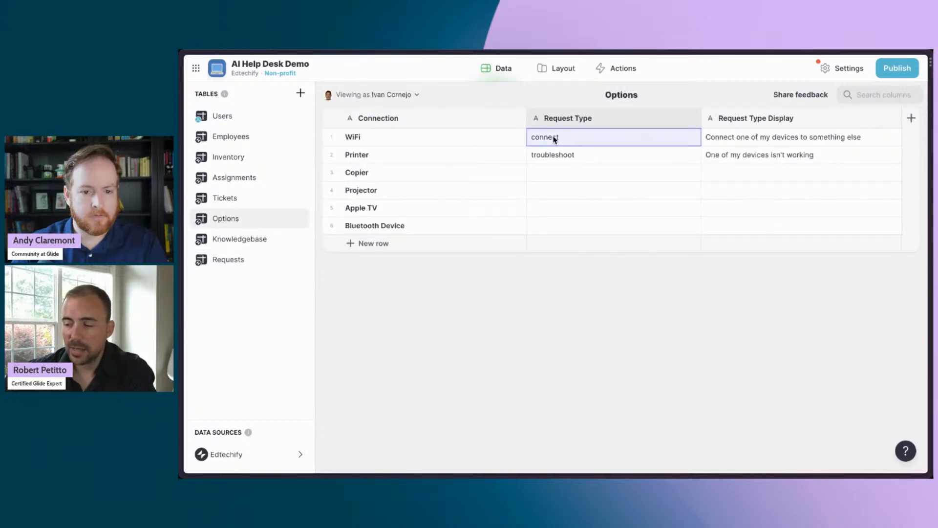
{"action": "left_click", "coordinate": [554, 159]}
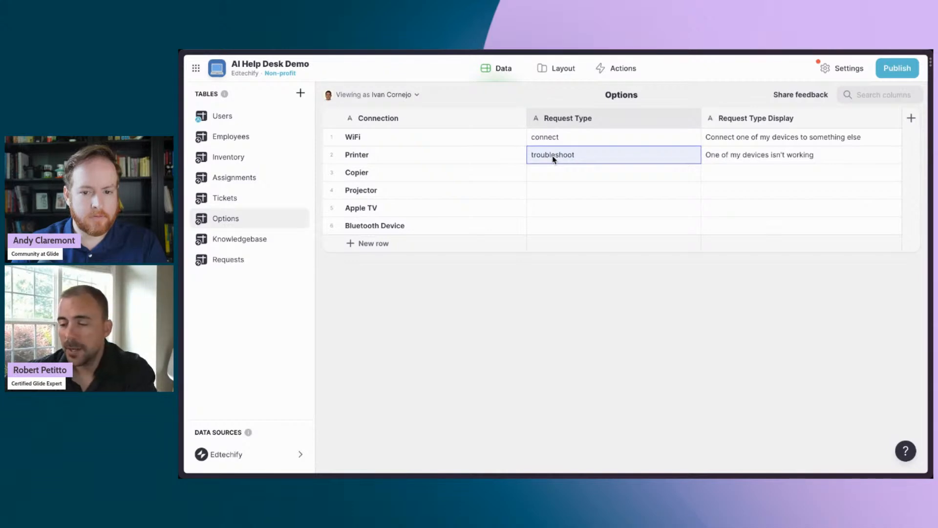
{"action": "left_click", "coordinate": [362, 139]}
{"action": "left_click", "coordinate": [360, 155]}
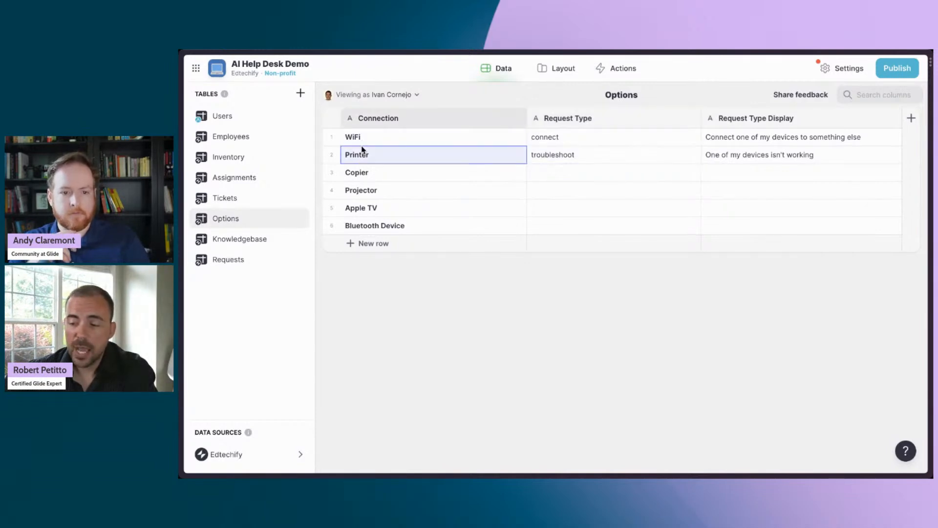
{"action": "left_click", "coordinate": [364, 179]}
{"action": "left_click", "coordinate": [365, 193]}
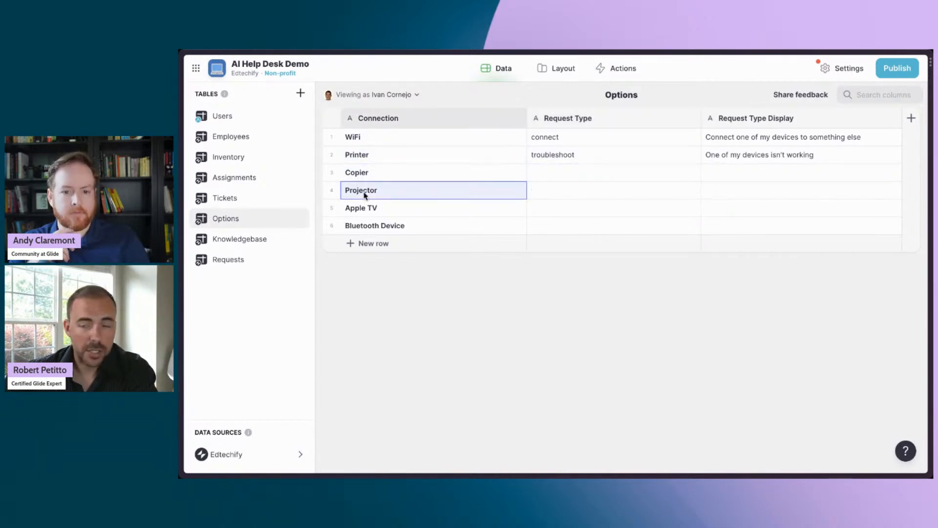
{"action": "left_click_drag", "start_coordinate": [367, 226], "coordinate": [365, 147]}
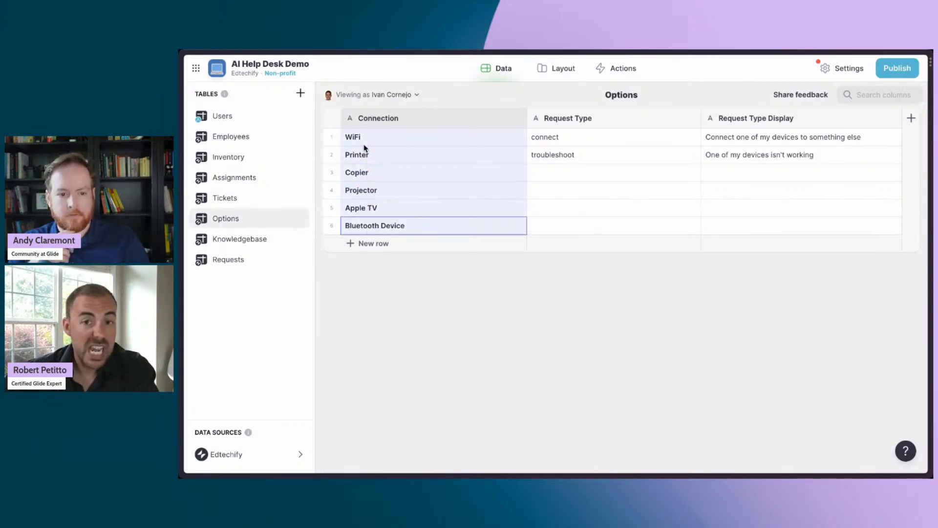
{"action": "left_click", "coordinate": [227, 266]}
- Add a new column named Connected Device to the Requests table
{"action": "scroll", "coordinate": [829, 141], "scroll_direction": "right", "scroll_amount": 10}
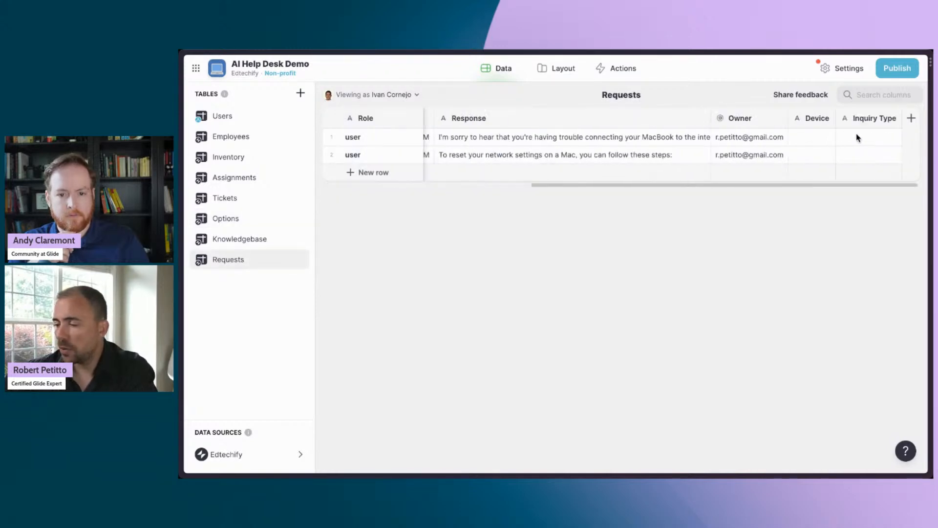
{"action": "left_click", "coordinate": [808, 141]}
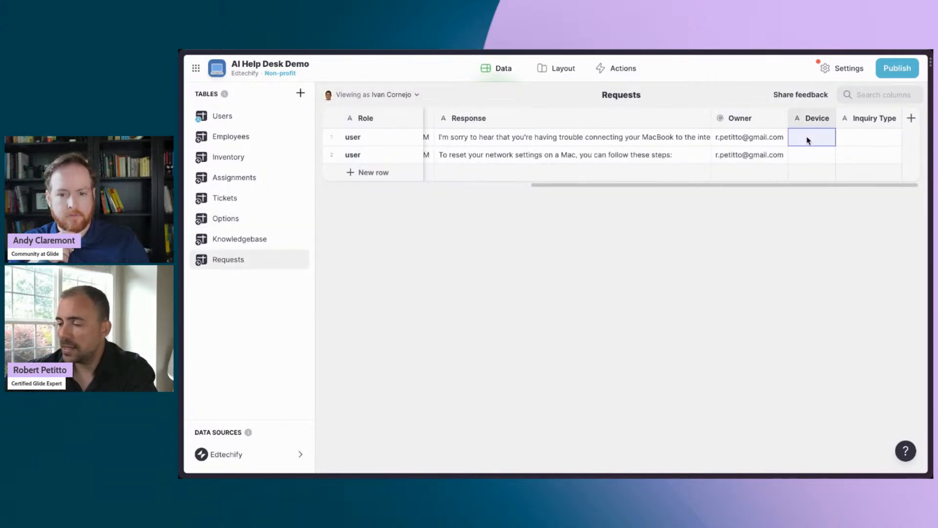
{"action": "left_click", "coordinate": [911, 119]}
{"action": "type", "text": "Connec"}
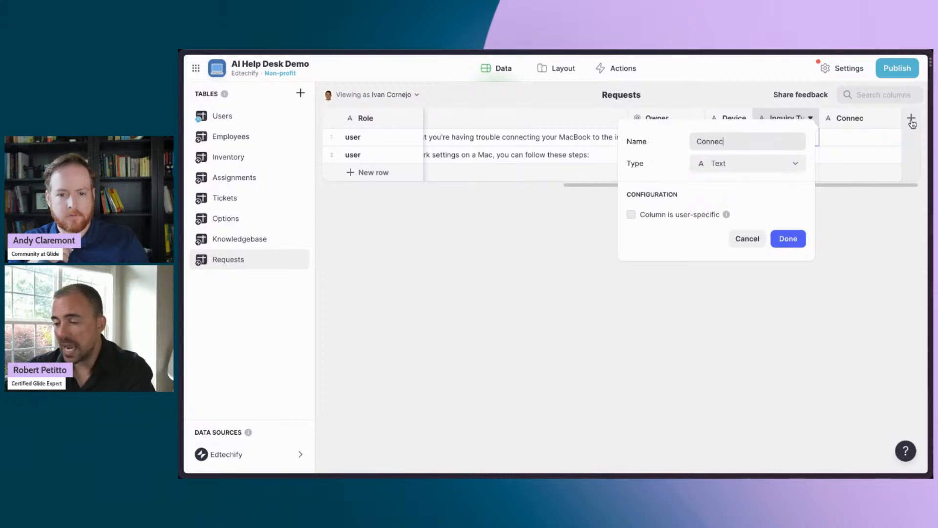
{"action": "type", "text": "ted Device"}
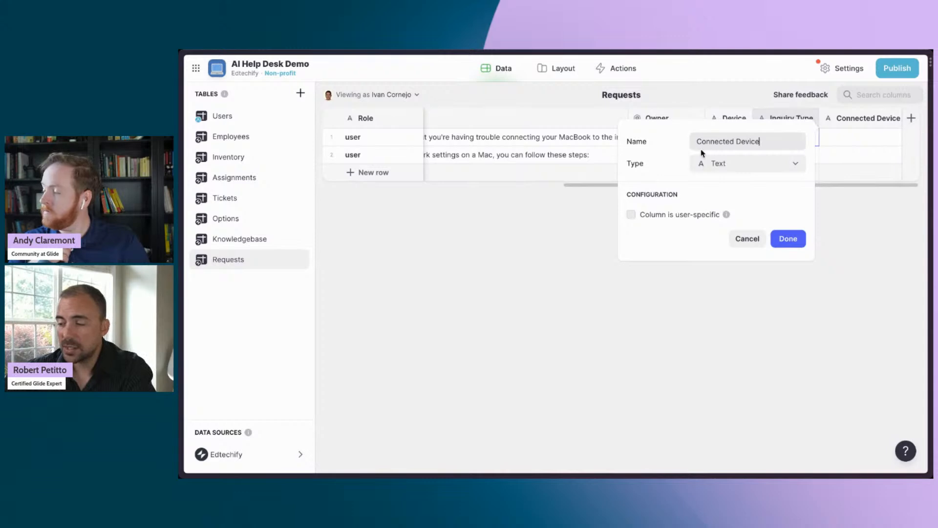
{"action": "left_click", "coordinate": [799, 239]}
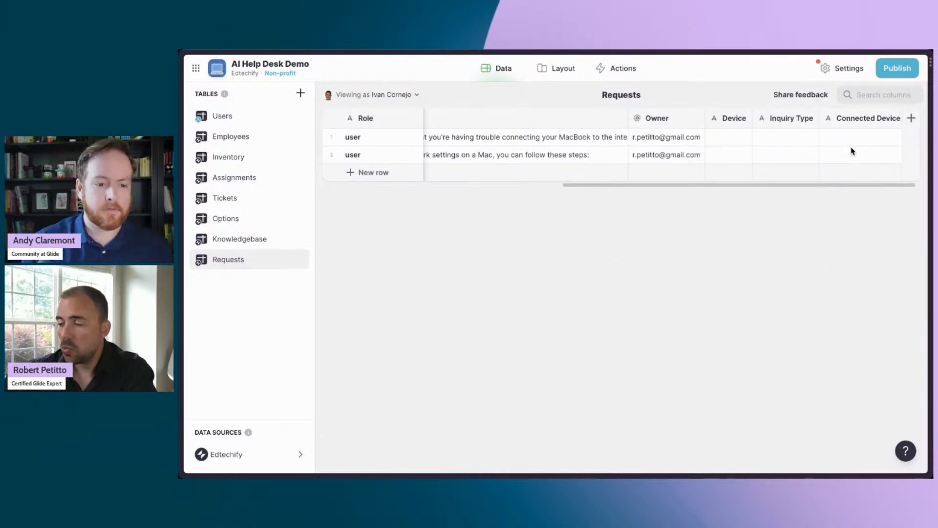
- Check row 1's Device and Connected Device cells, then go back to the Layout editor
{"action": "left_click", "coordinate": [736, 140]}
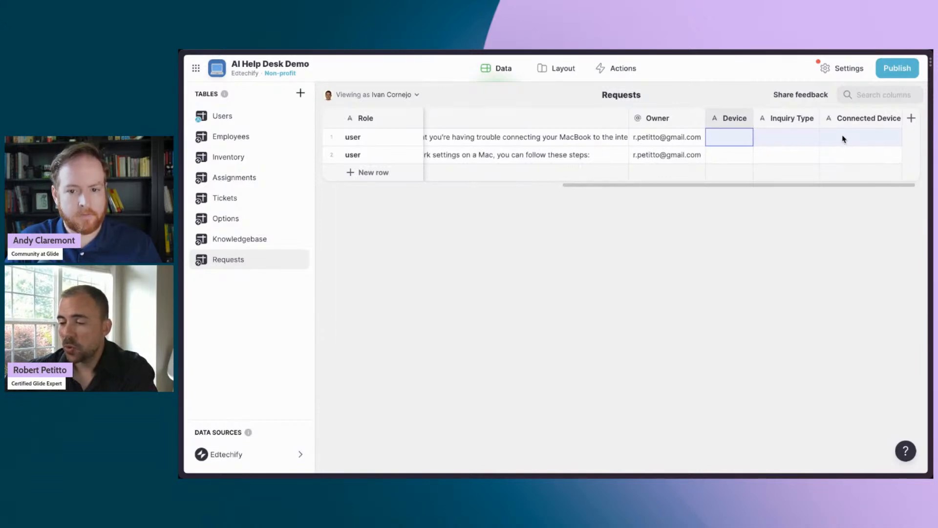
{"action": "scroll", "coordinate": [844, 139], "scroll_direction": "left", "scroll_amount": 10}
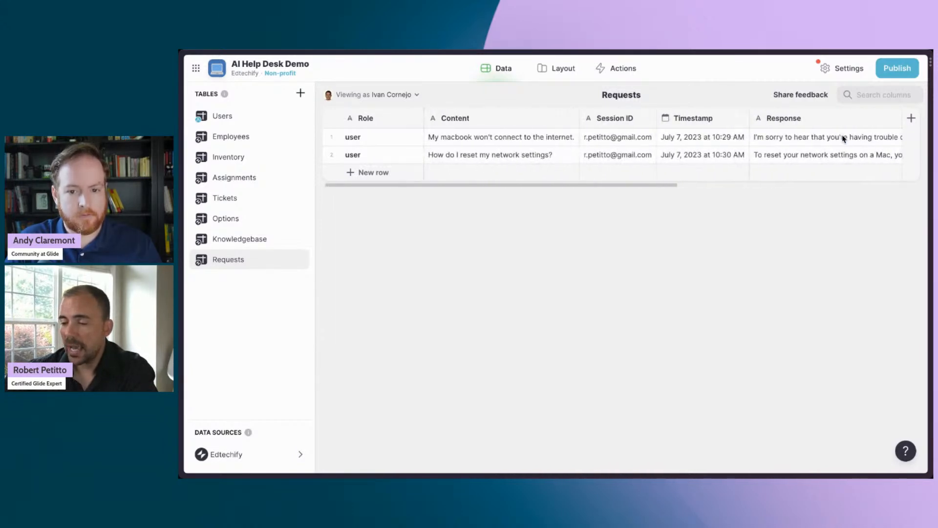
{"action": "scroll", "coordinate": [768, 144], "scroll_direction": "right", "scroll_amount": 10}
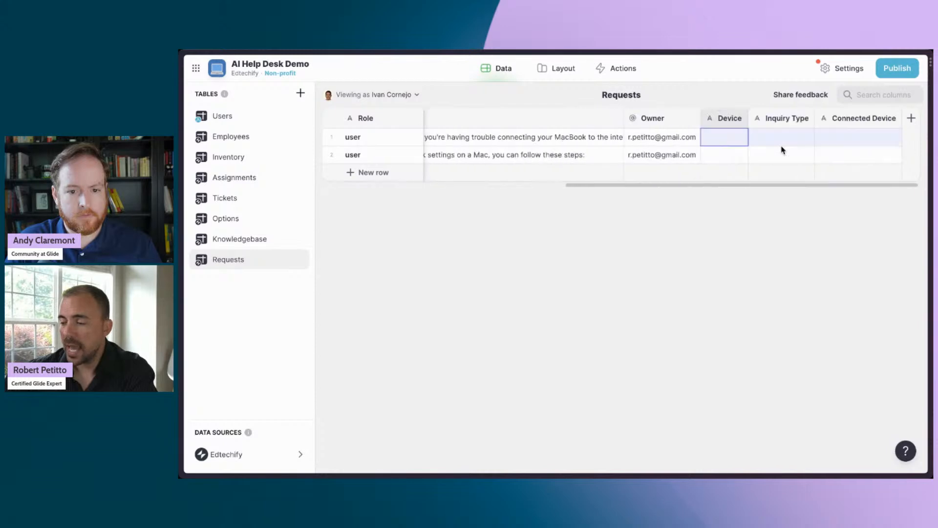
{"action": "double_click", "coordinate": [729, 140]}
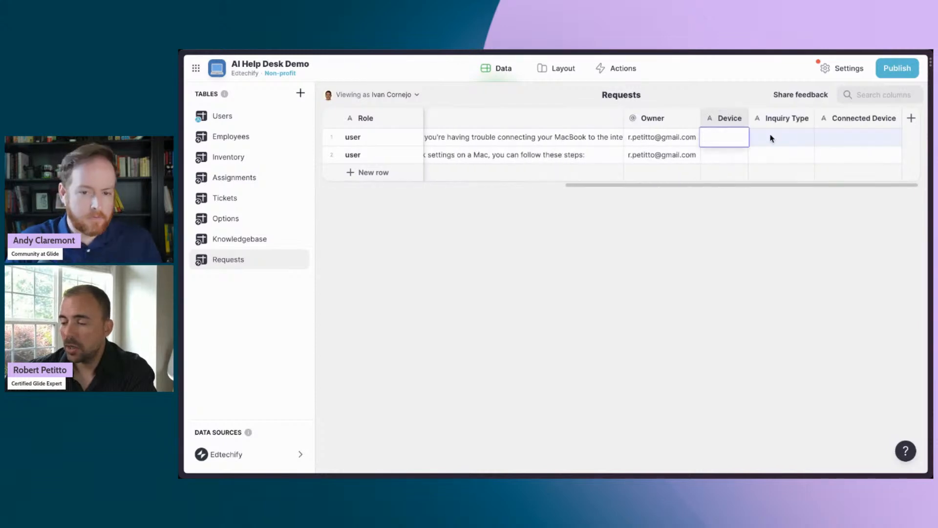
{"action": "left_click", "coordinate": [848, 138]}
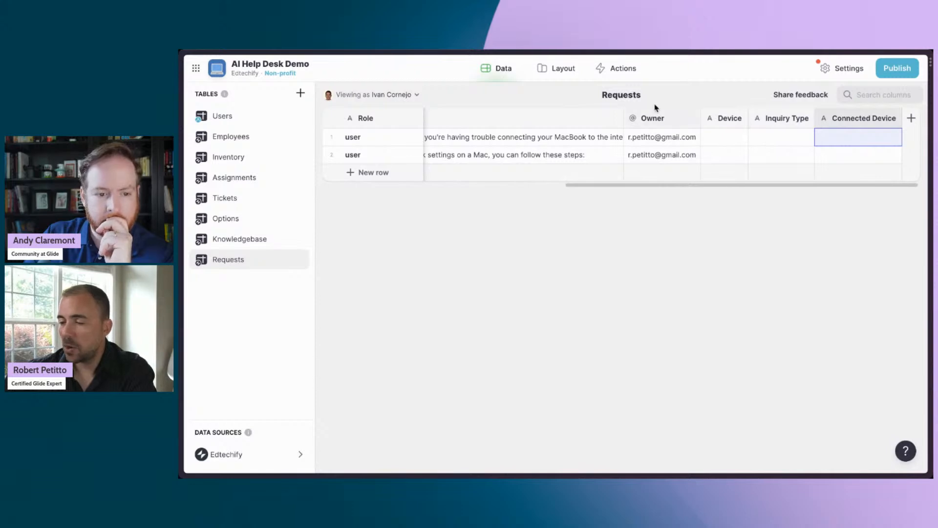
{"action": "left_click", "coordinate": [560, 74]}
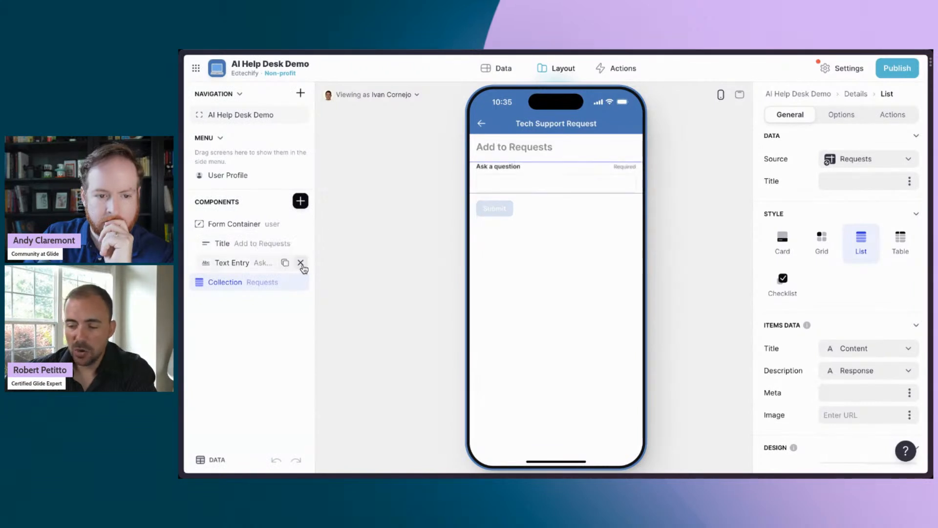
- Delete the question Text Entry and drag a Choice component into the form container
{"action": "left_click", "coordinate": [300, 263]}
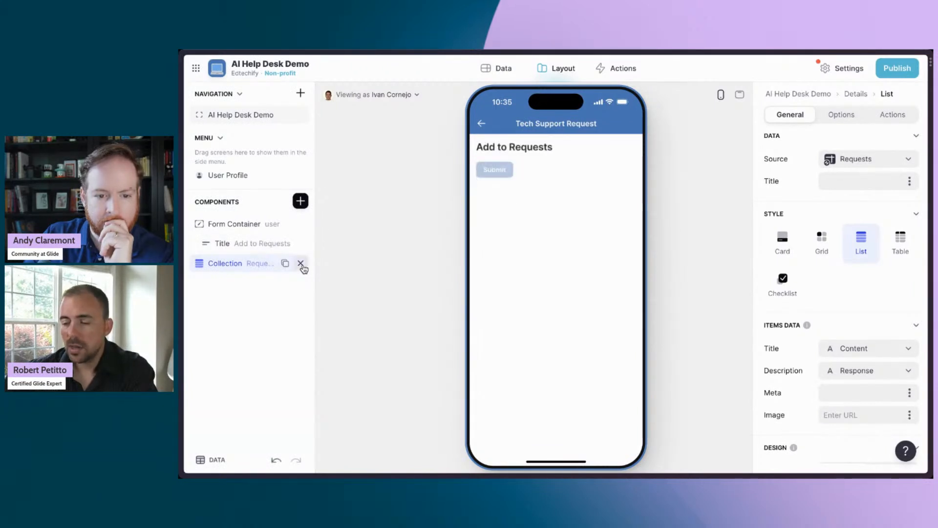
{"action": "left_click", "coordinate": [300, 201]}
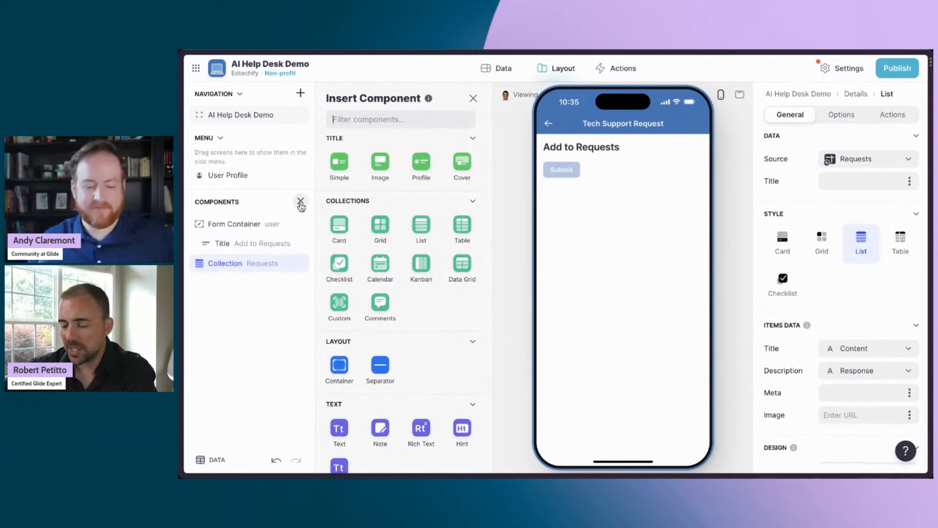
{"action": "type", "text": "Choi"}
{"action": "left_click_drag", "start_coordinate": [341, 161], "coordinate": [280, 246]}
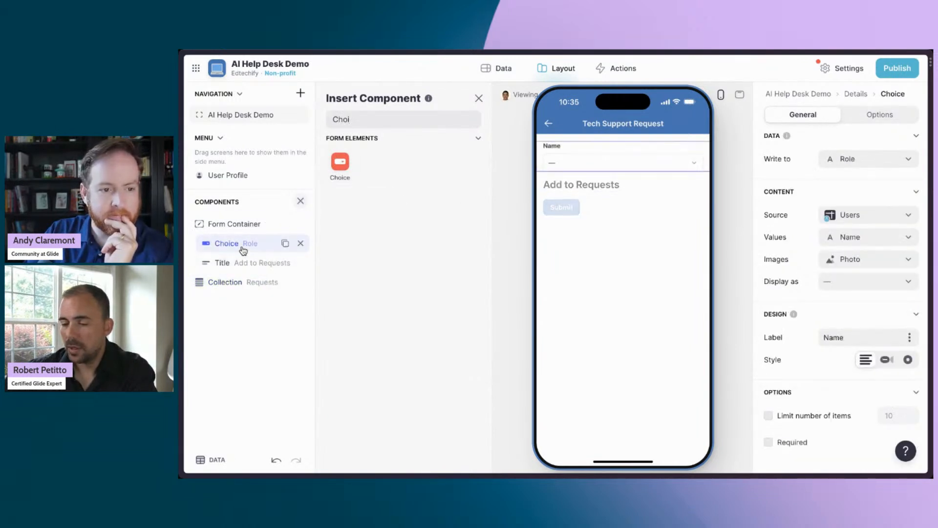
- Place the Choice below the title, writing to Inquiry Type from Options' Request Type and Request Type Display
{"action": "left_click_drag", "start_coordinate": [242, 248], "coordinate": [247, 267]}
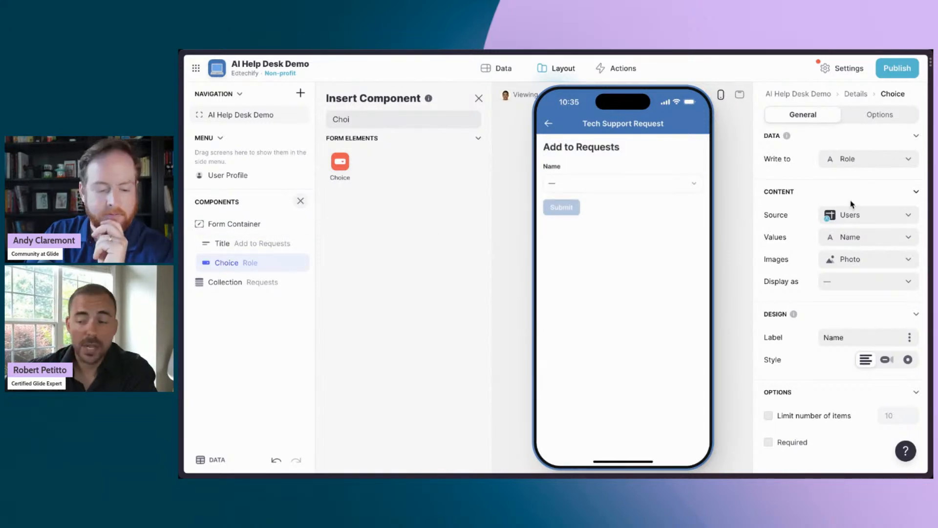
{"action": "left_click", "coordinate": [855, 167]}
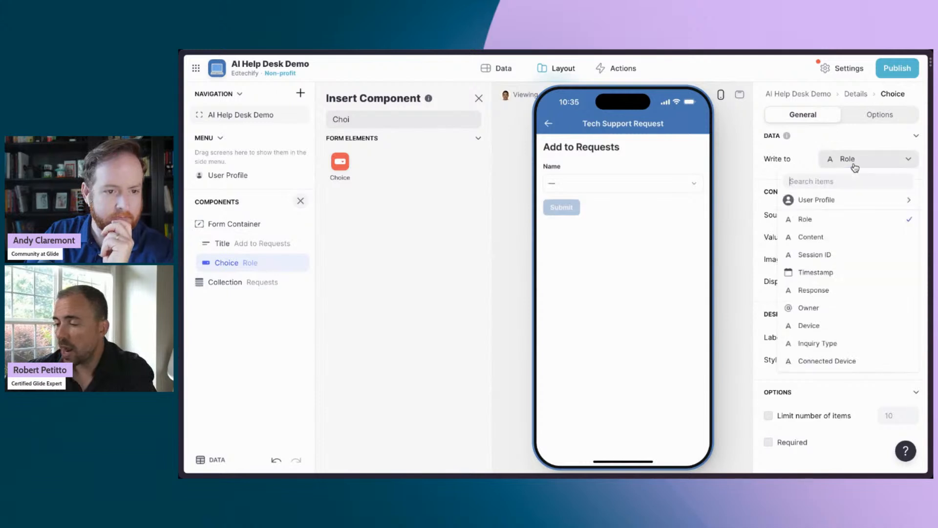
{"action": "left_click", "coordinate": [846, 343]}
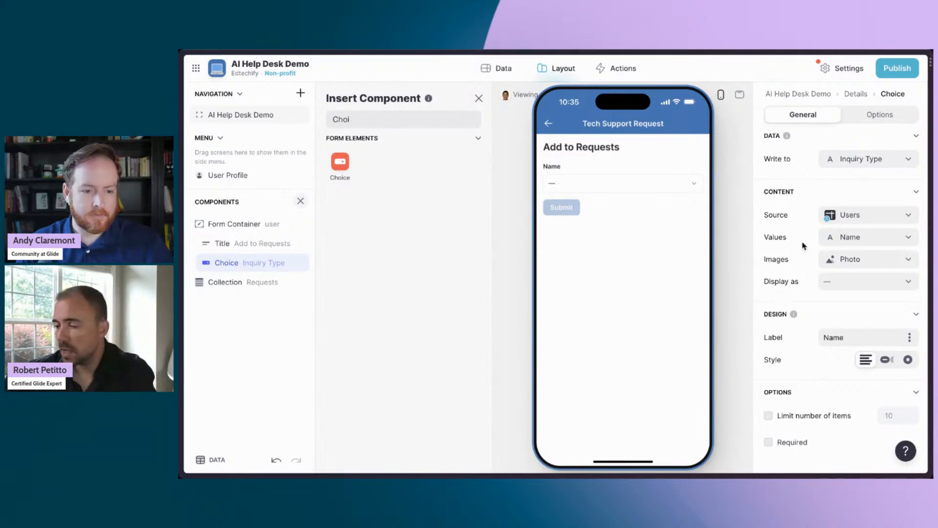
{"action": "left_click", "coordinate": [844, 218]}
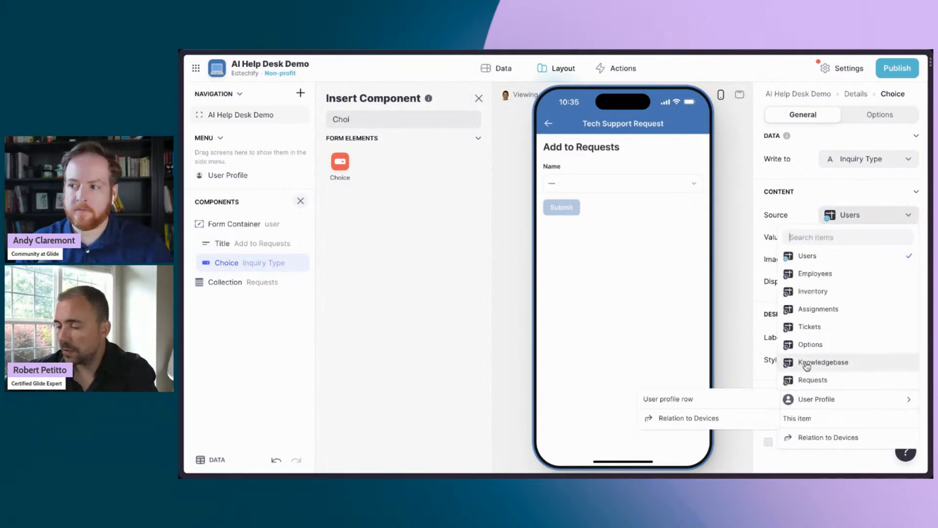
{"action": "left_click", "coordinate": [811, 345]}
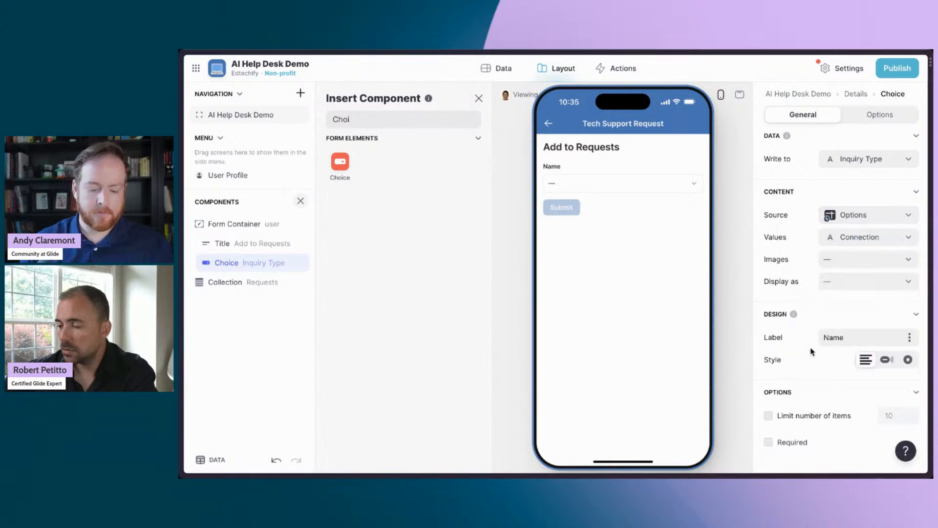
{"action": "left_click", "coordinate": [850, 240]}
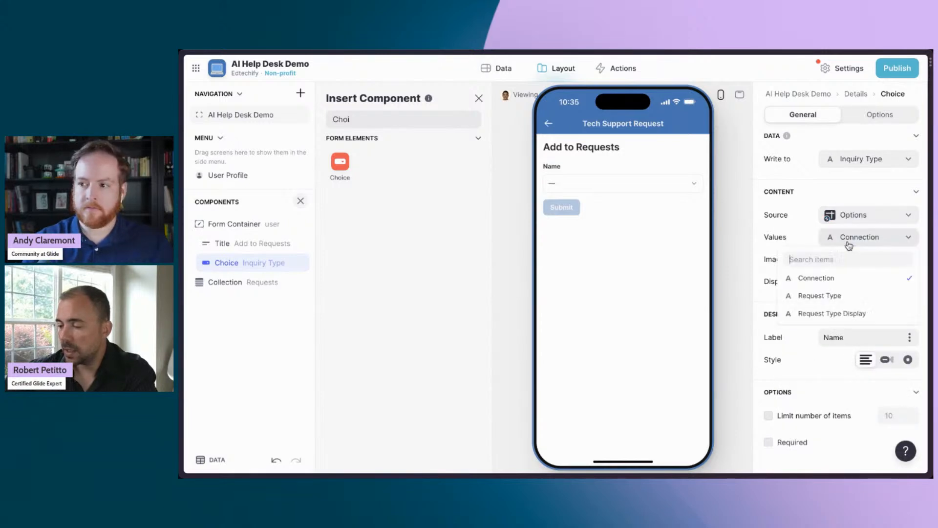
{"action": "left_click", "coordinate": [838, 296]}
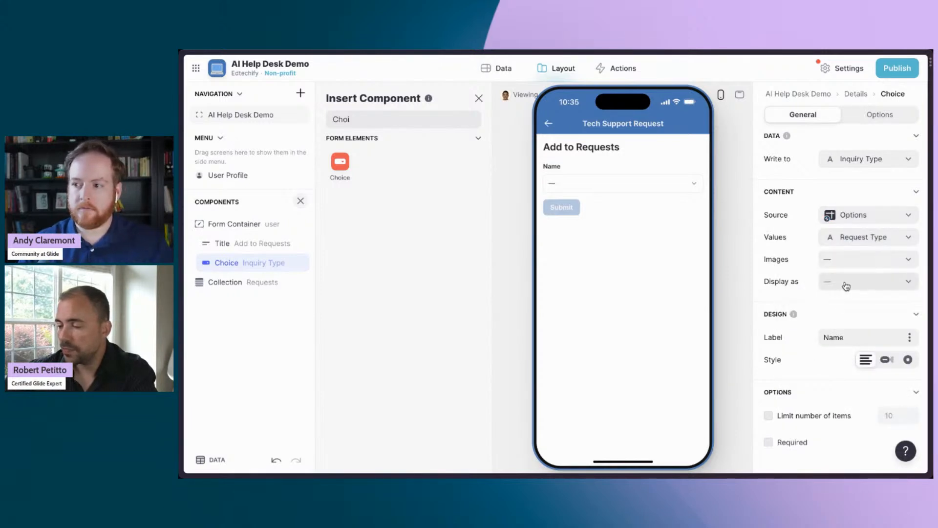
{"action": "left_click", "coordinate": [854, 284]}
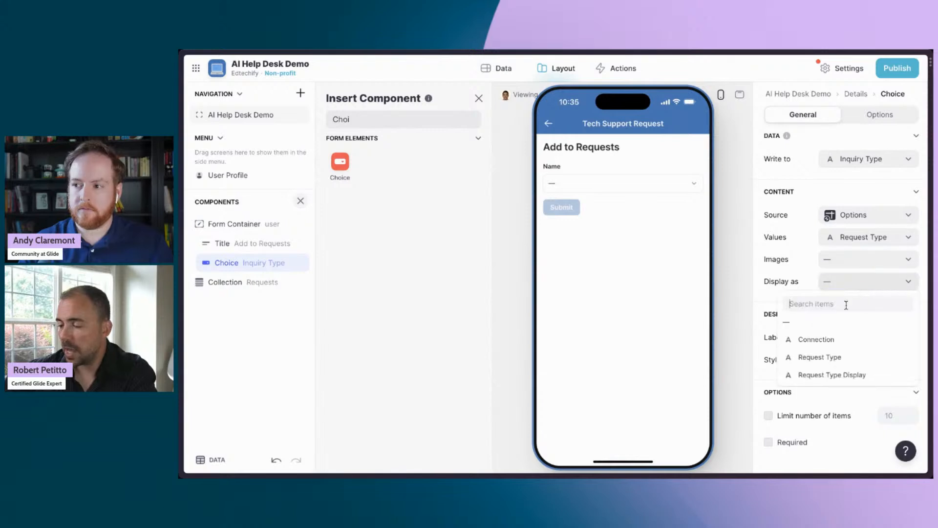
{"action": "left_click", "coordinate": [833, 376]}
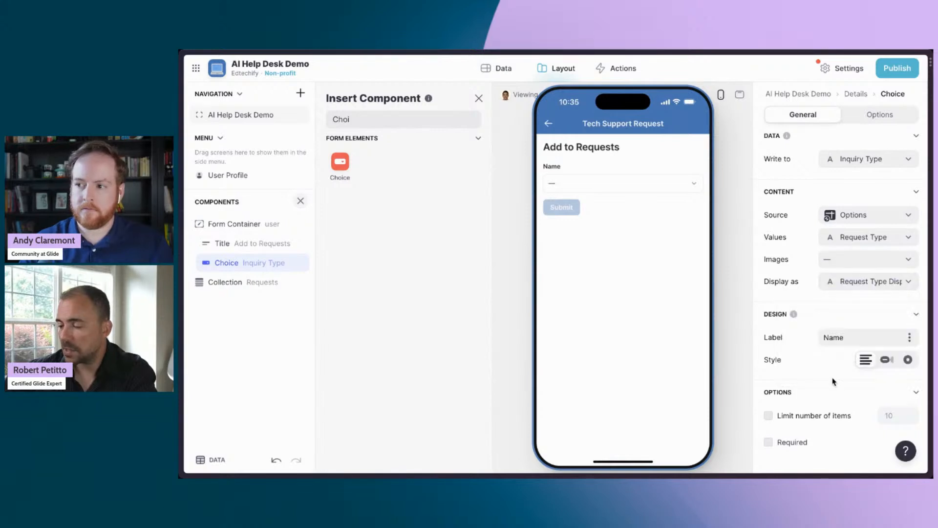
- Make it required radio buttons labelled 'What are you trying to do?' and test the first option
{"action": "left_click", "coordinate": [909, 360]}
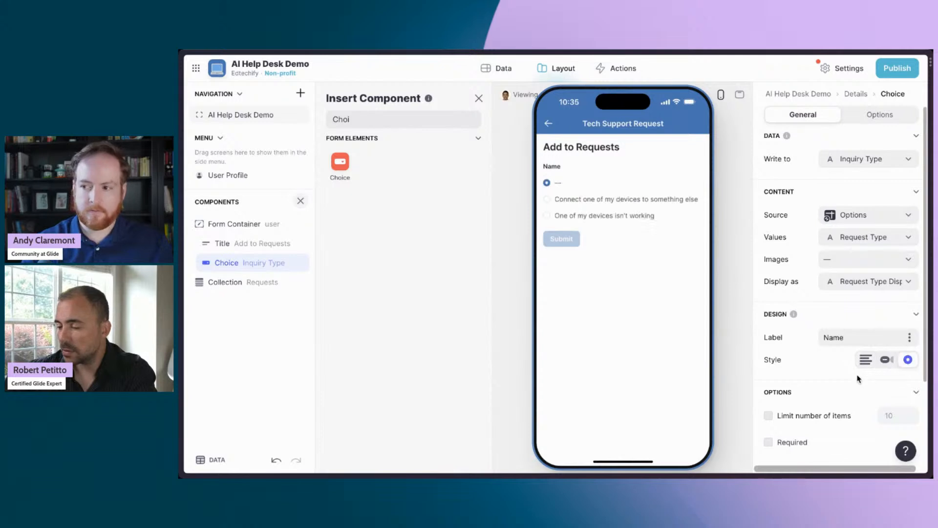
{"action": "left_click", "coordinate": [784, 443]}
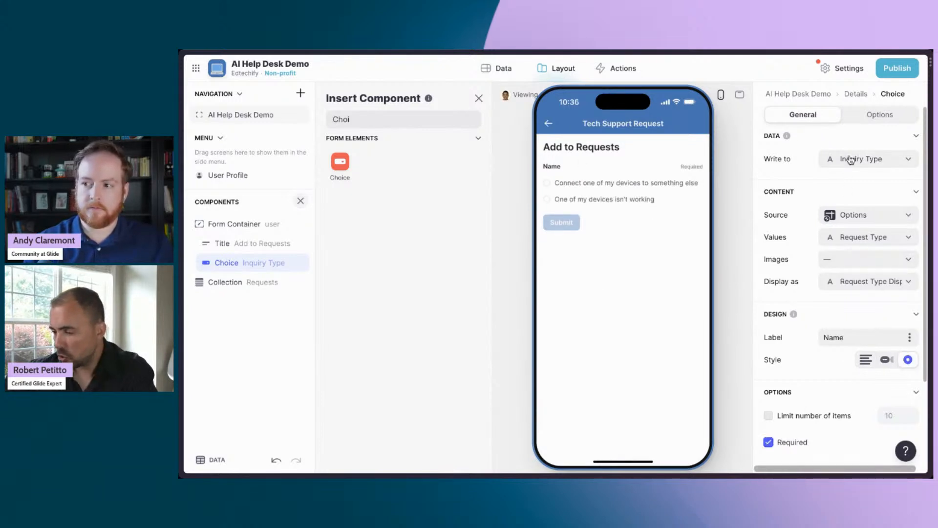
{"action": "double_click", "coordinate": [834, 338]}
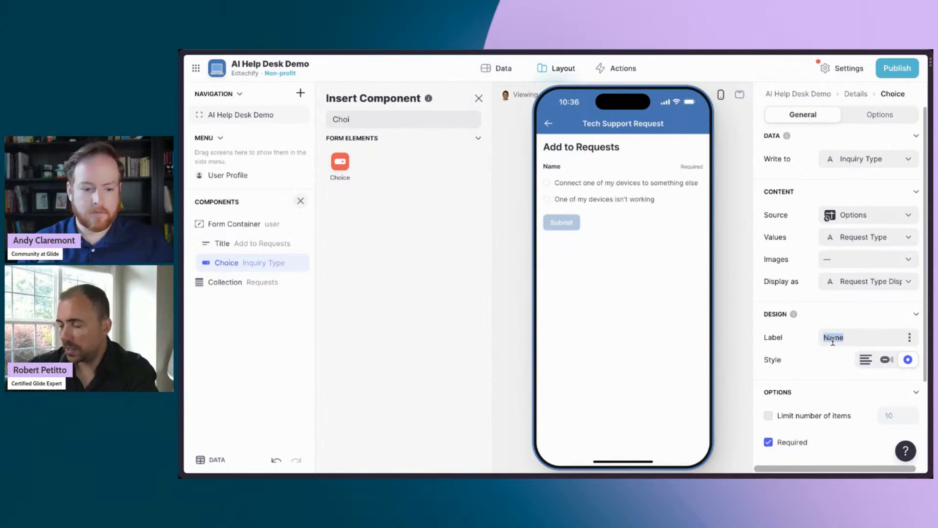
{"action": "type", "text": "What are you t"}
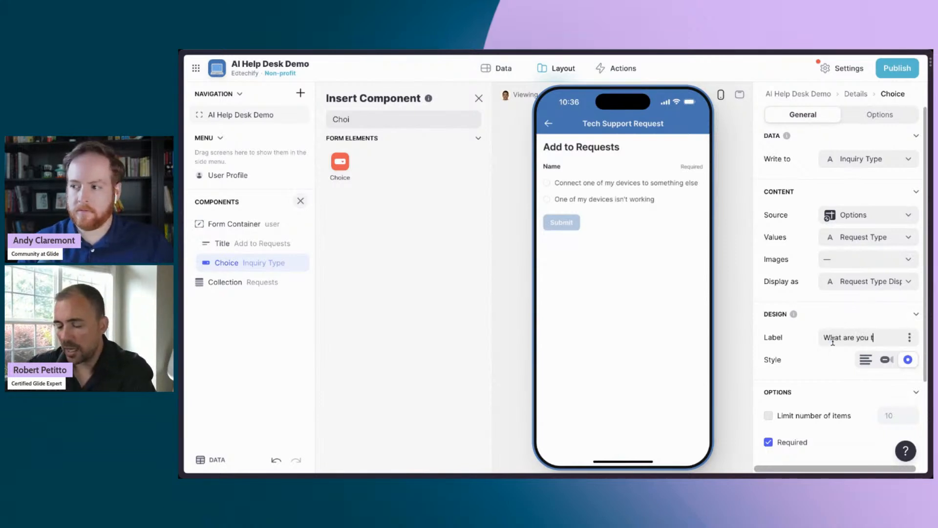
{"action": "type", "text": "rying to do?"}
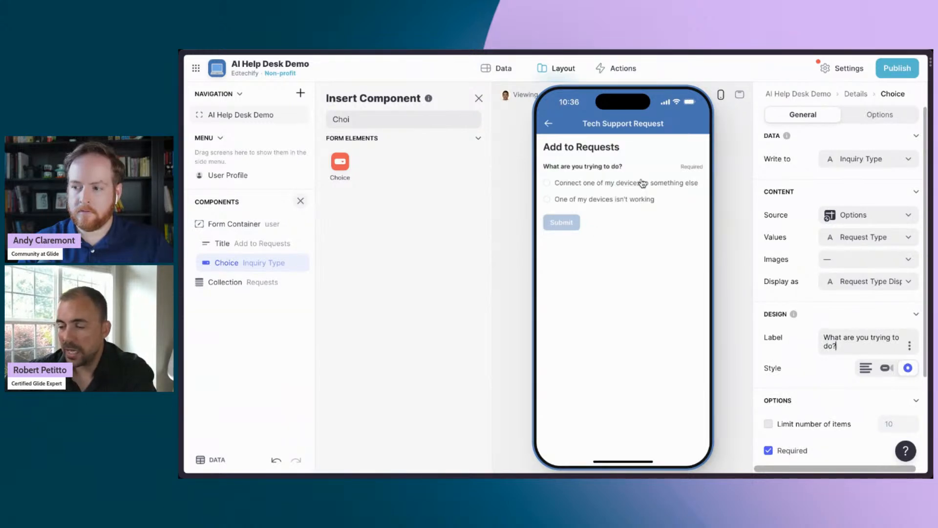
{"action": "left_click", "coordinate": [547, 184]}
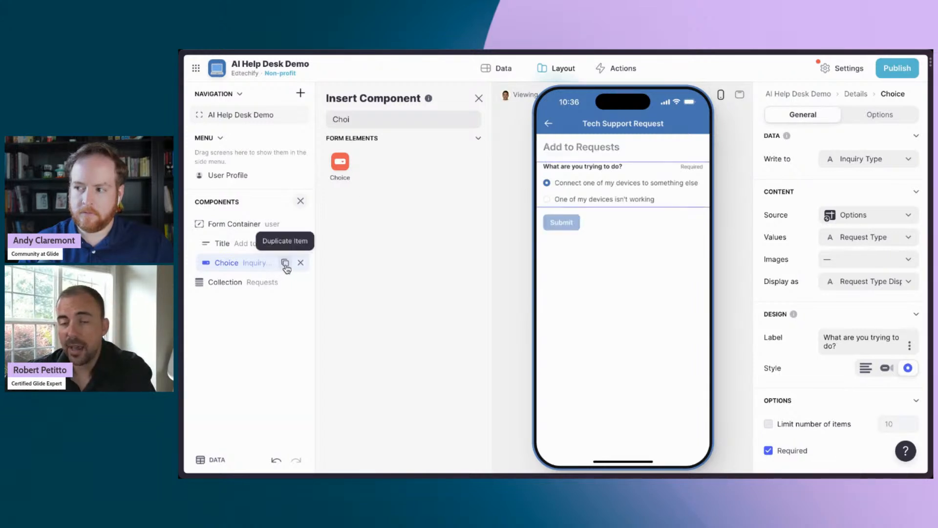
- Duplicate the choice question and set the copy to save its answer into Device
{"action": "left_click", "coordinate": [286, 264]}
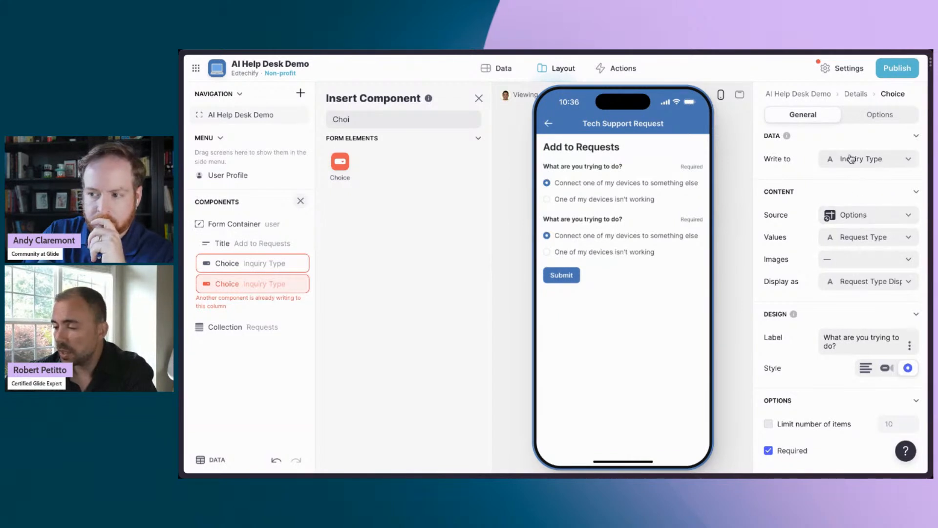
{"action": "left_click", "coordinate": [845, 168]}
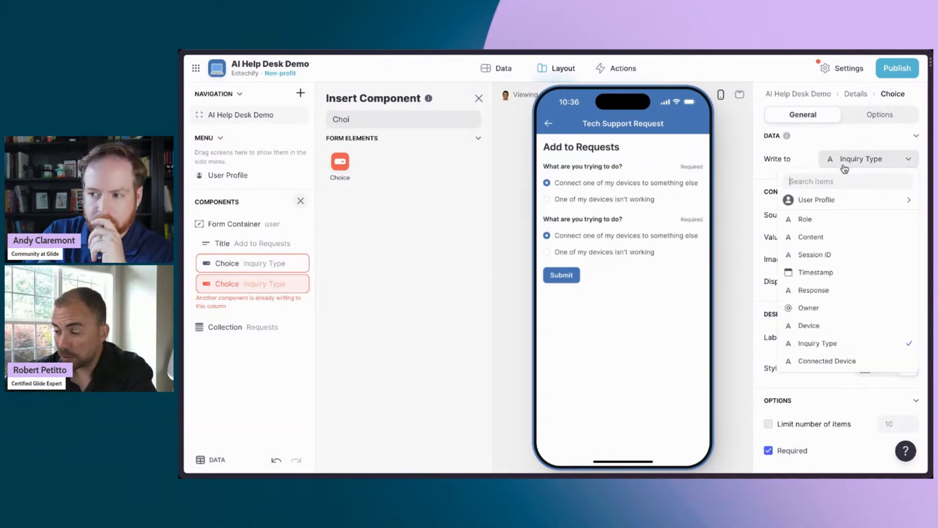
{"action": "left_click", "coordinate": [809, 325]}
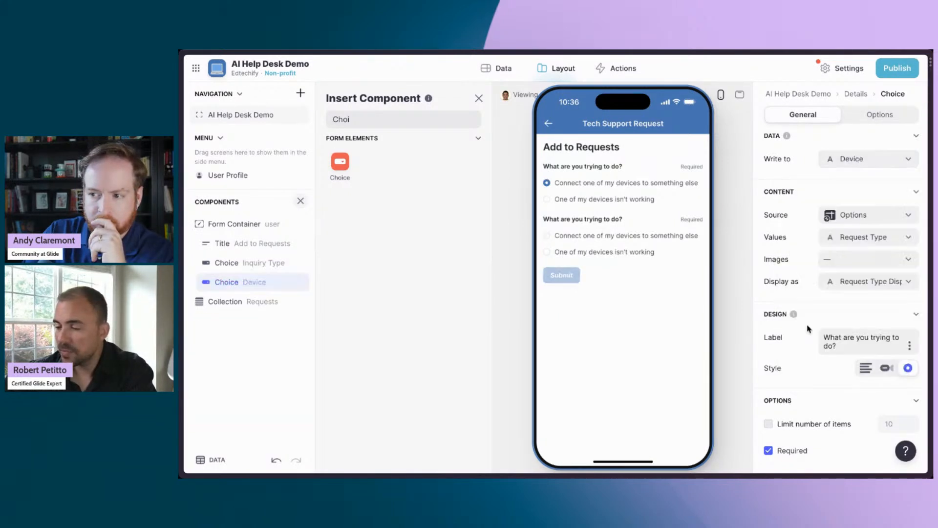
- Source the copy's choices from the user's related devices, listing them by Device name
{"action": "left_click", "coordinate": [837, 218]}
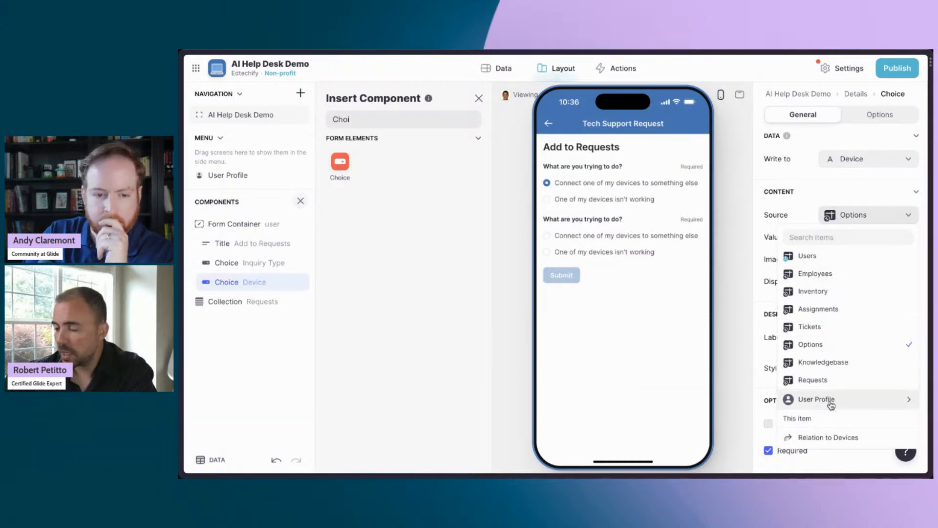
{"action": "mouse_move", "coordinate": [832, 401]}
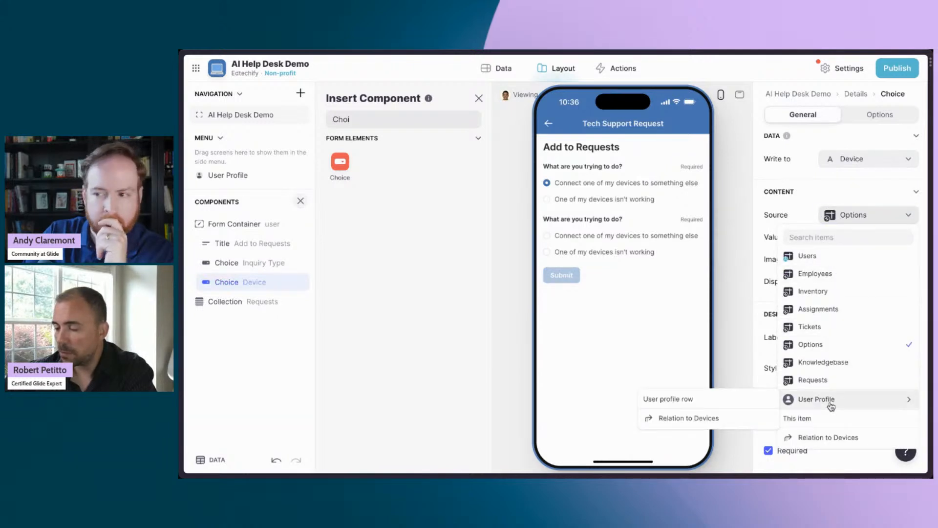
{"action": "left_click", "coordinate": [694, 399]}
{"action": "left_click", "coordinate": [874, 216]}
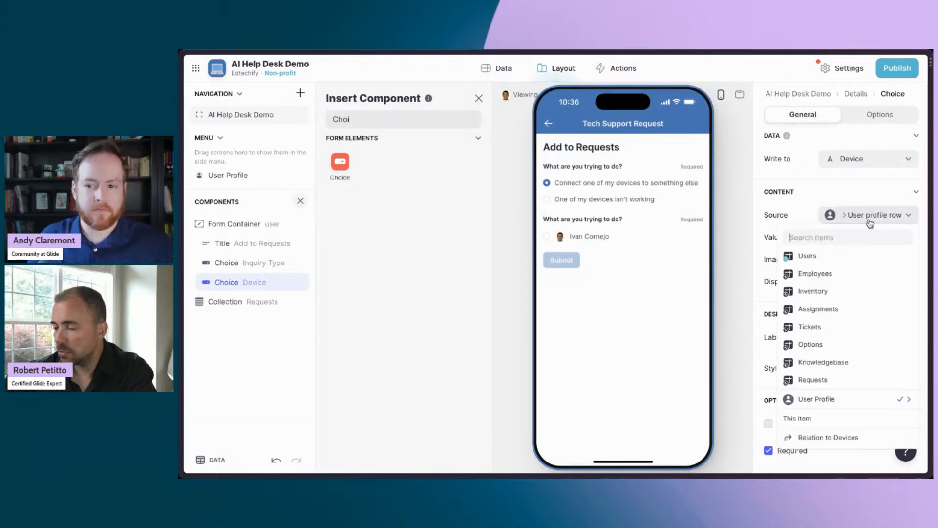
{"action": "mouse_move", "coordinate": [845, 400]}
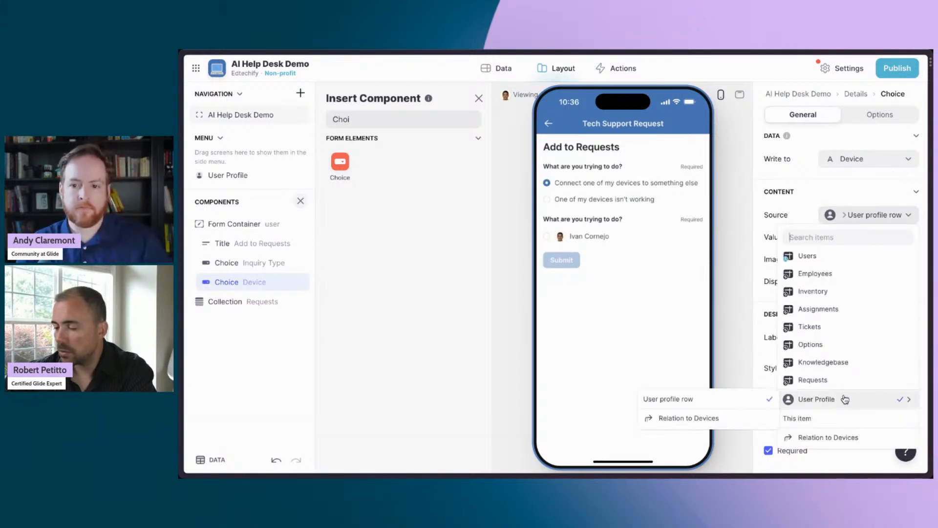
{"action": "left_click", "coordinate": [719, 421]}
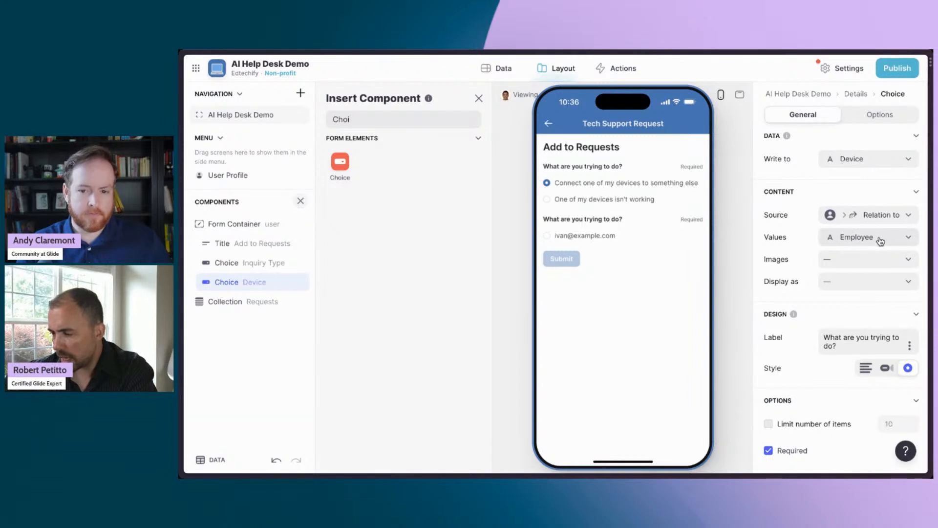
{"action": "left_click", "coordinate": [855, 116]}
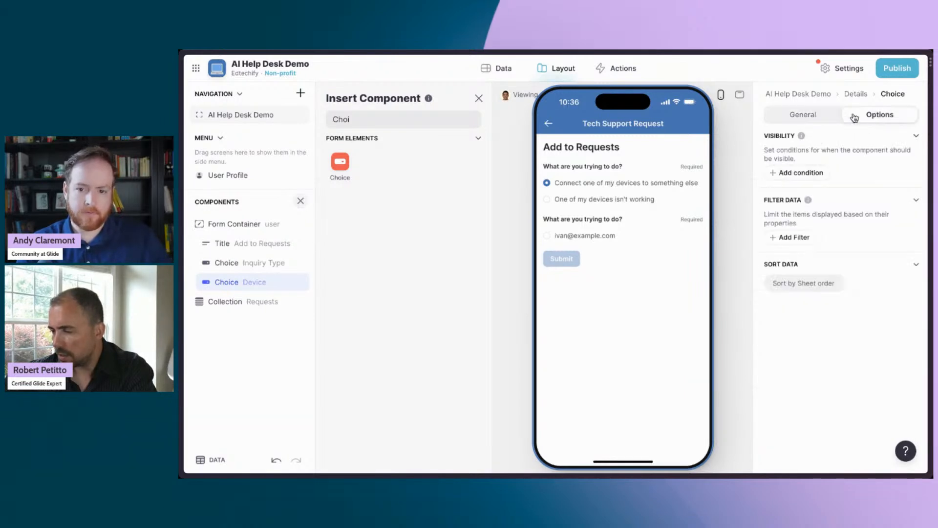
{"action": "left_click", "coordinate": [815, 117]}
{"action": "left_click", "coordinate": [852, 240]}
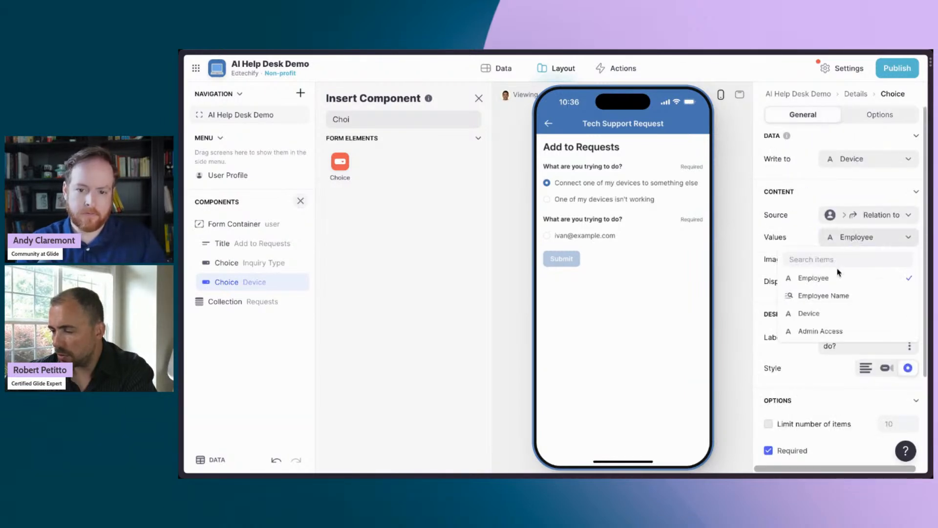
{"action": "left_click", "coordinate": [837, 314]}
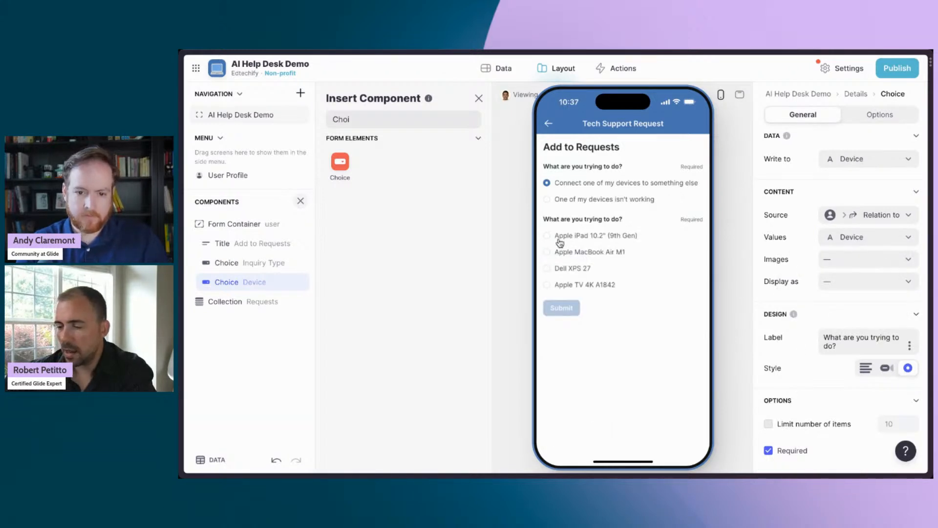
- Relabel it 'Which Device?' as a dropdown and test choosing Apple MacBook Air M1 in the preview
{"action": "left_click", "coordinate": [867, 343]}
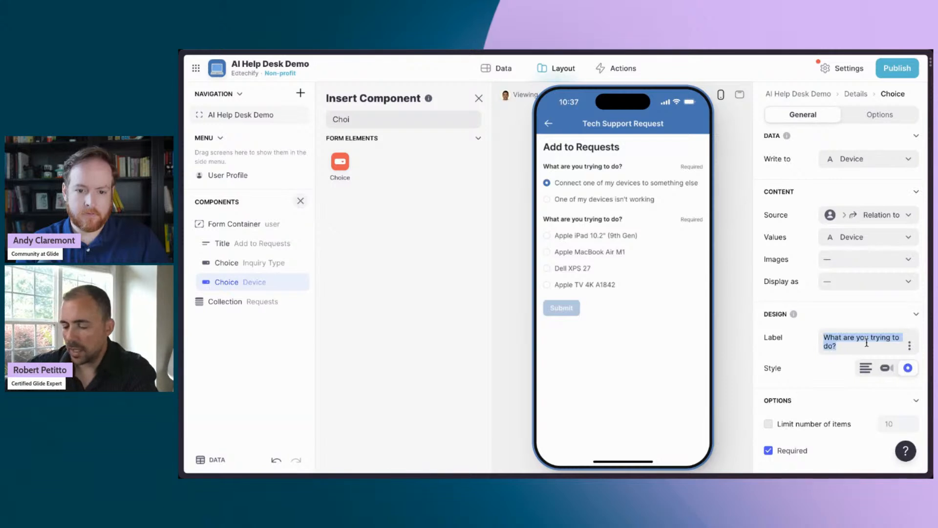
{"action": "type", "text": "Wh"}
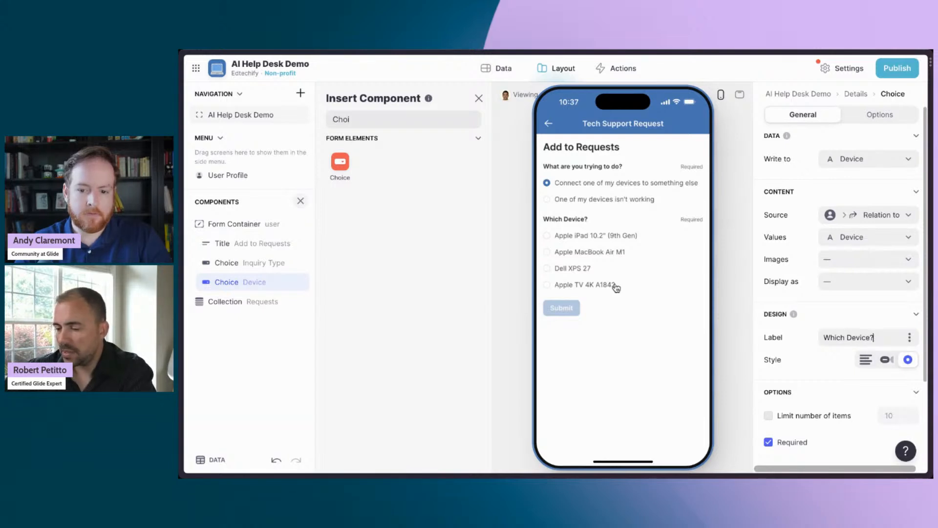
{"action": "left_click", "coordinate": [867, 365]}
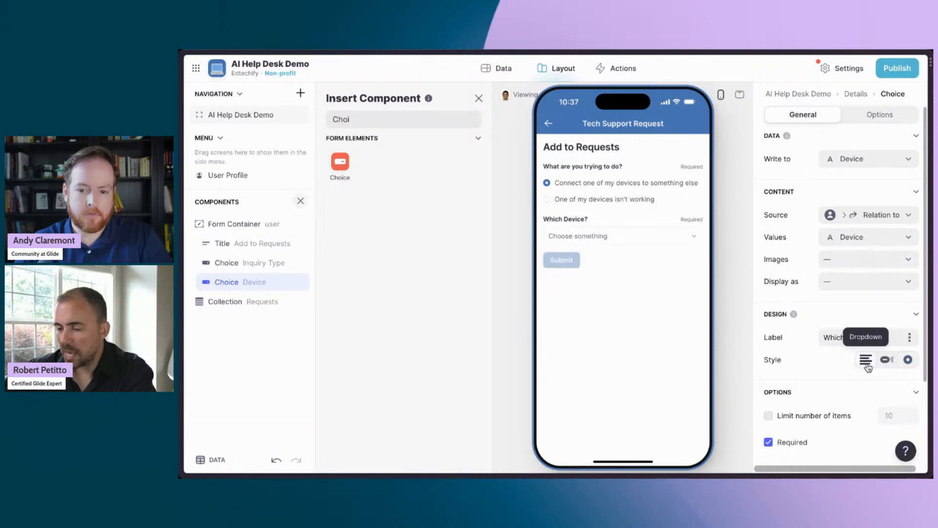
{"action": "left_click", "coordinate": [620, 242]}
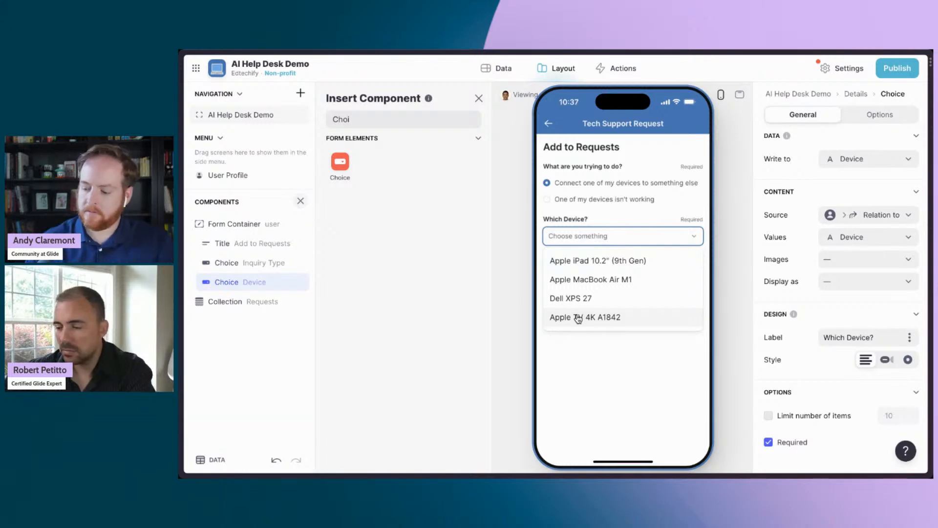
{"action": "left_click", "coordinate": [579, 279]}
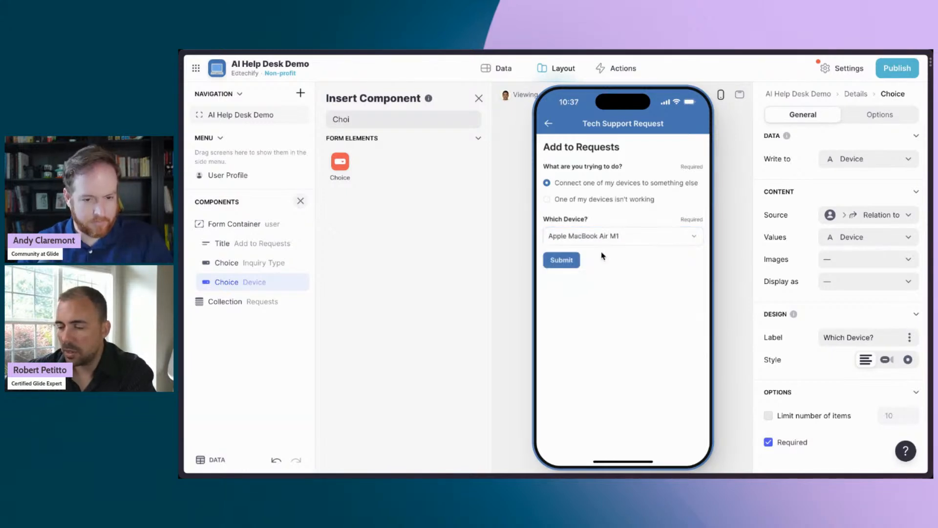
{"action": "left_click", "coordinate": [614, 240]}
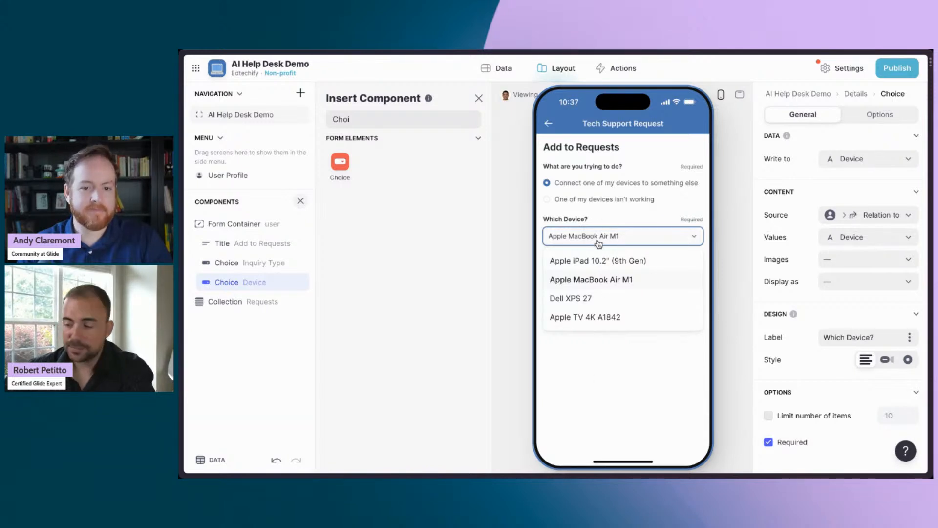
{"action": "left_click", "coordinate": [620, 386]}
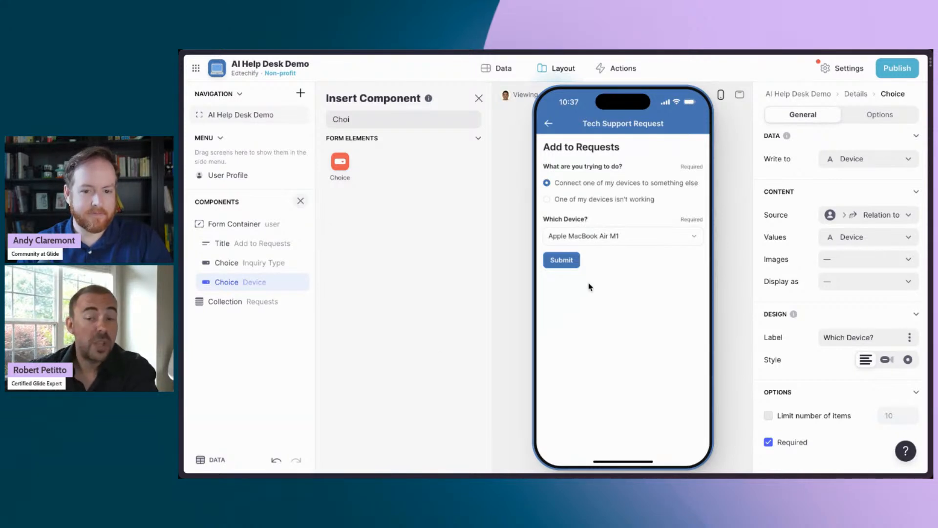
{"action": "mouse_move", "coordinate": [181, 138]}
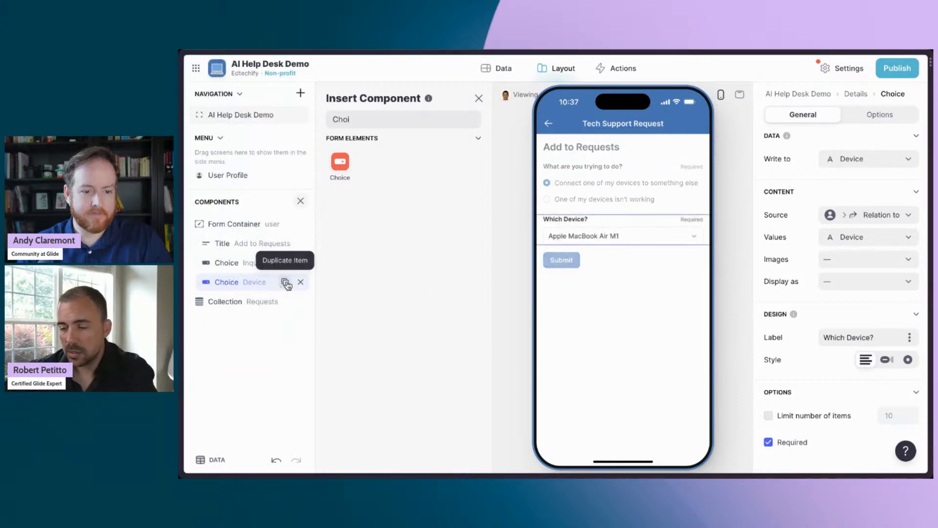
- Duplicate the device question as Options chips labelled 'What are you connecting to?', saving to Connected Device
{"action": "left_click", "coordinate": [285, 283]}
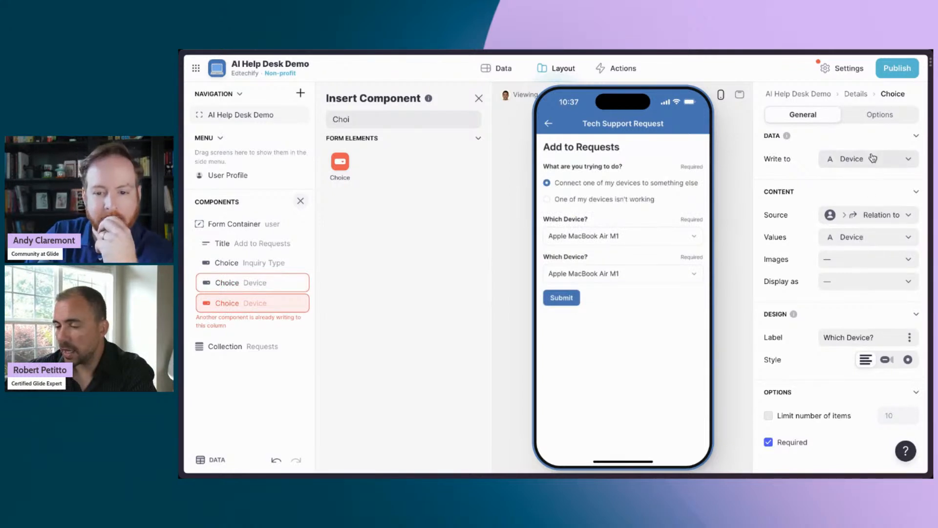
{"action": "left_click", "coordinate": [863, 217]}
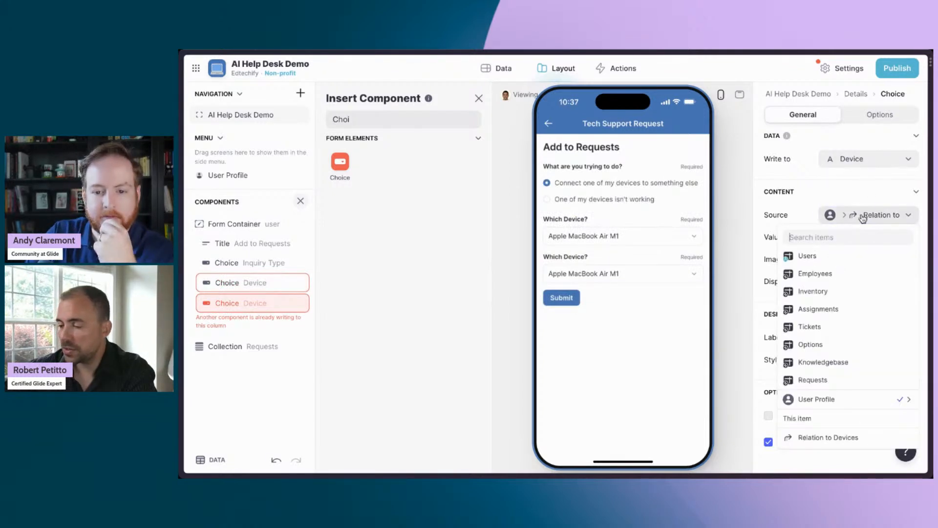
{"action": "left_click", "coordinate": [836, 345]}
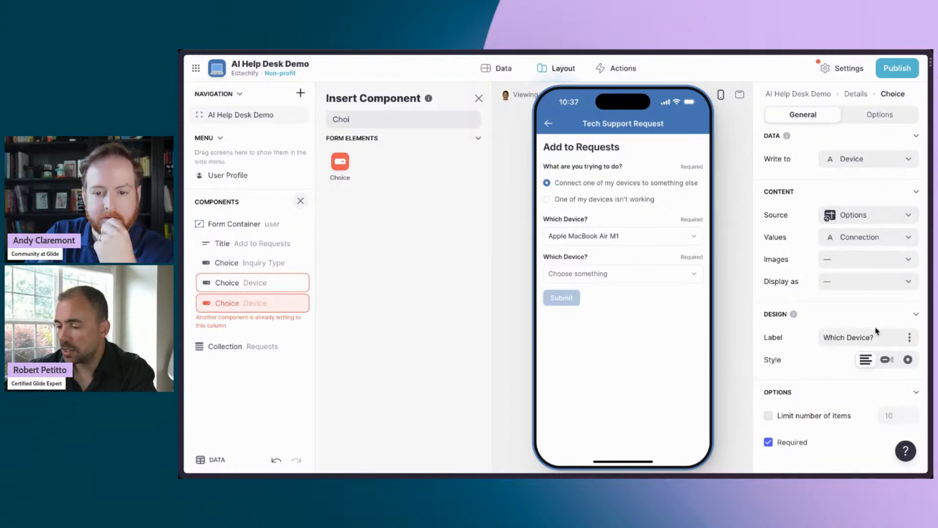
{"action": "left_click", "coordinate": [885, 363]}
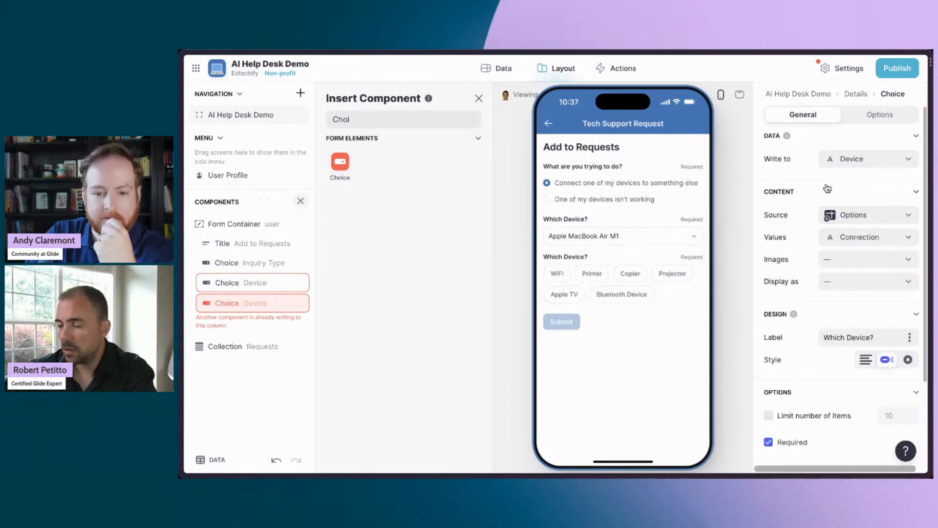
{"action": "left_click_drag", "start_coordinate": [884, 335], "coordinate": [803, 332]}
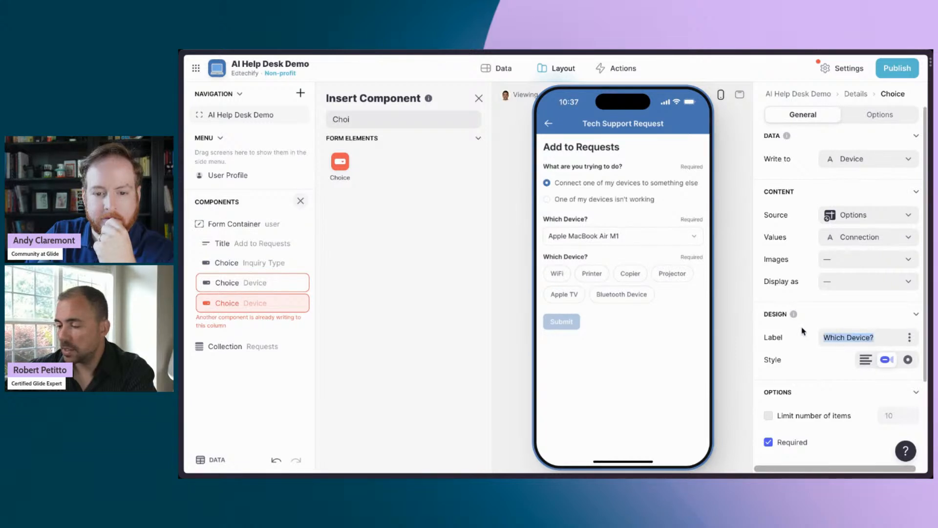
{"action": "type", "text": "What are you co"}
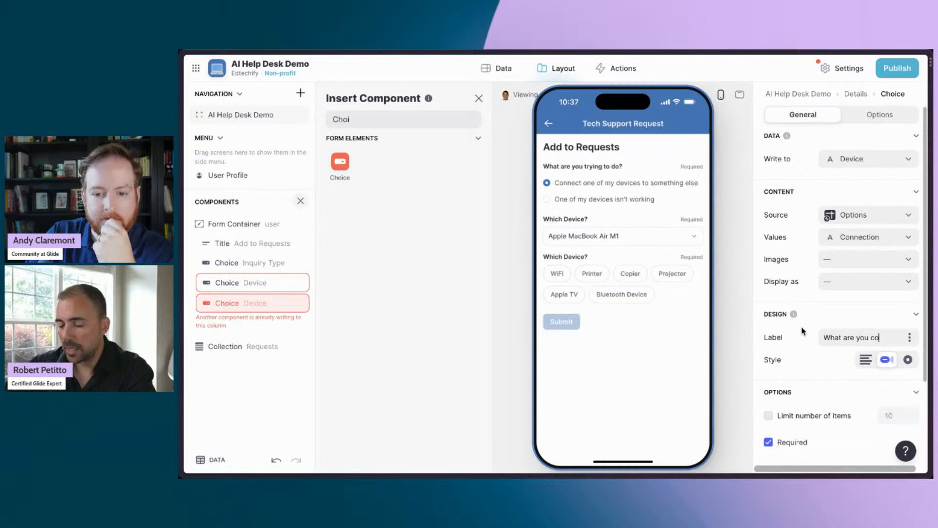
{"action": "type", "text": "nnecting to?"}
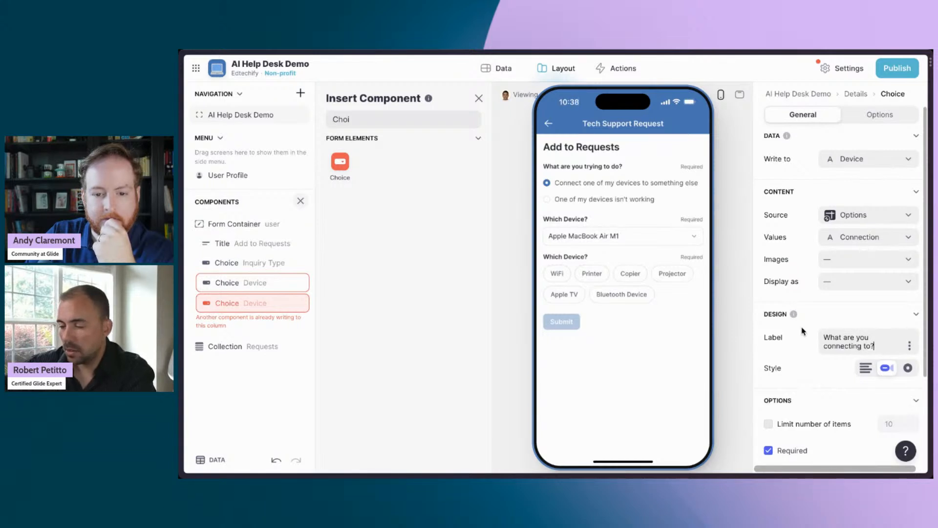
{"action": "left_click", "coordinate": [845, 161]}
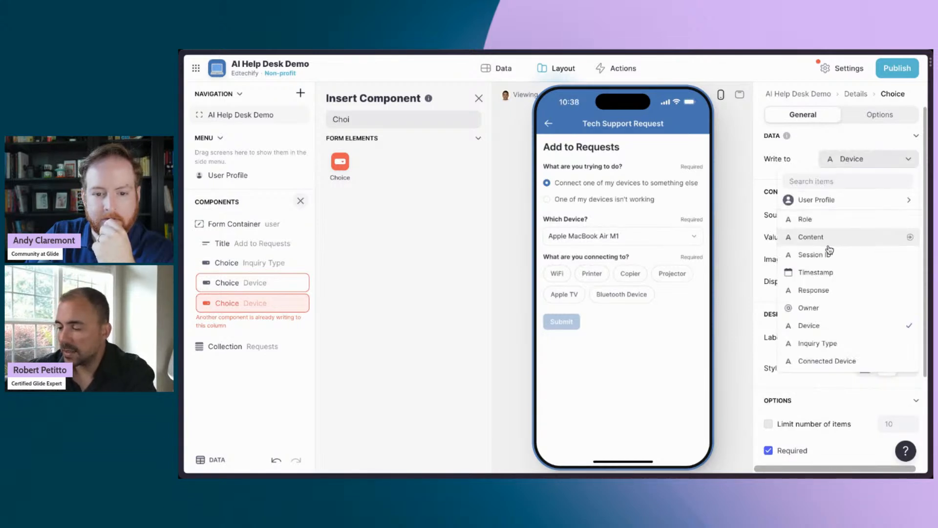
{"action": "left_click", "coordinate": [833, 362]}
{"action": "left_click", "coordinate": [489, 71]}
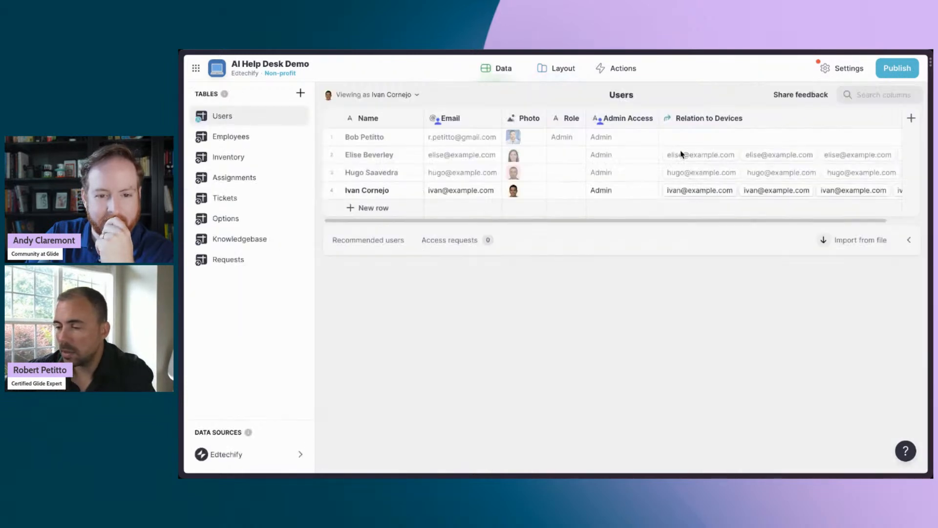
- Open the Requests table and check the empty Connected Device column
{"action": "scroll", "coordinate": [680, 151], "scroll_direction": "right", "scroll_amount": 2}
{"action": "left_click", "coordinate": [230, 259]}
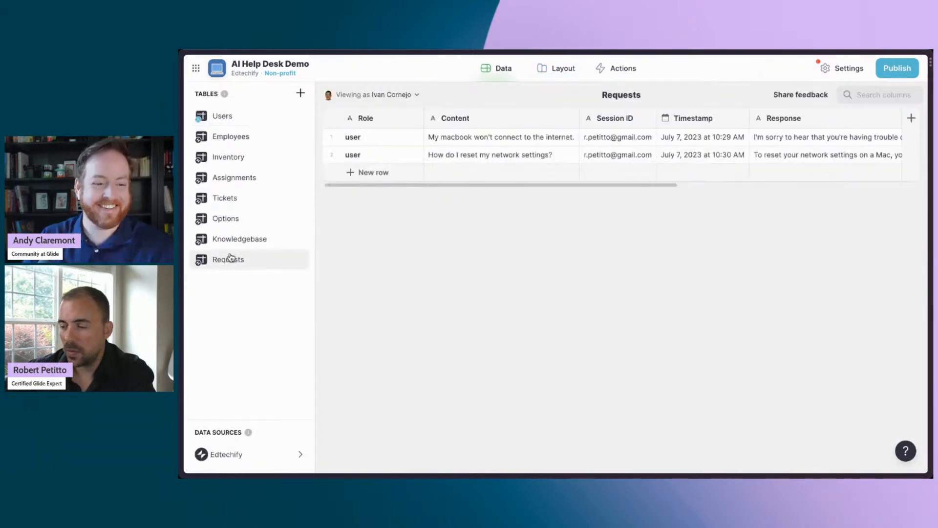
{"action": "scroll", "coordinate": [777, 153], "scroll_direction": "right", "scroll_amount": 5}
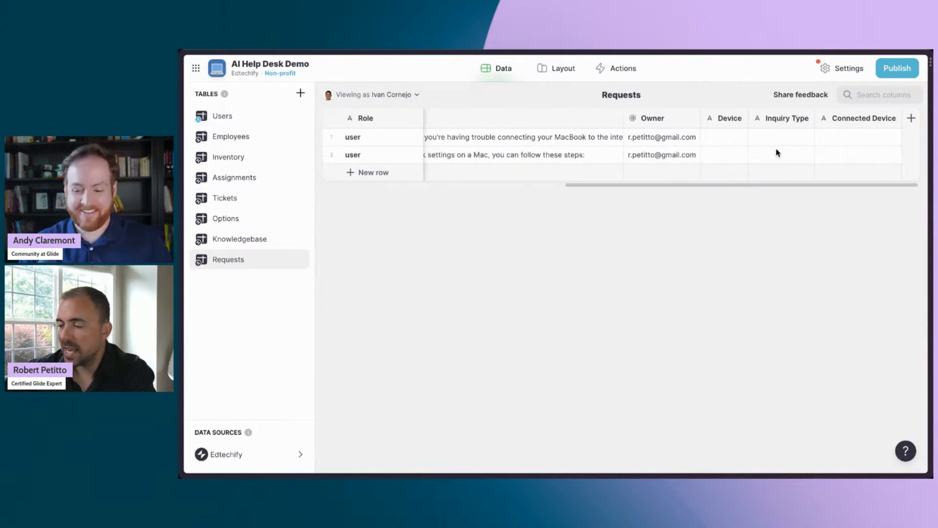
{"action": "left_click", "coordinate": [852, 139]}
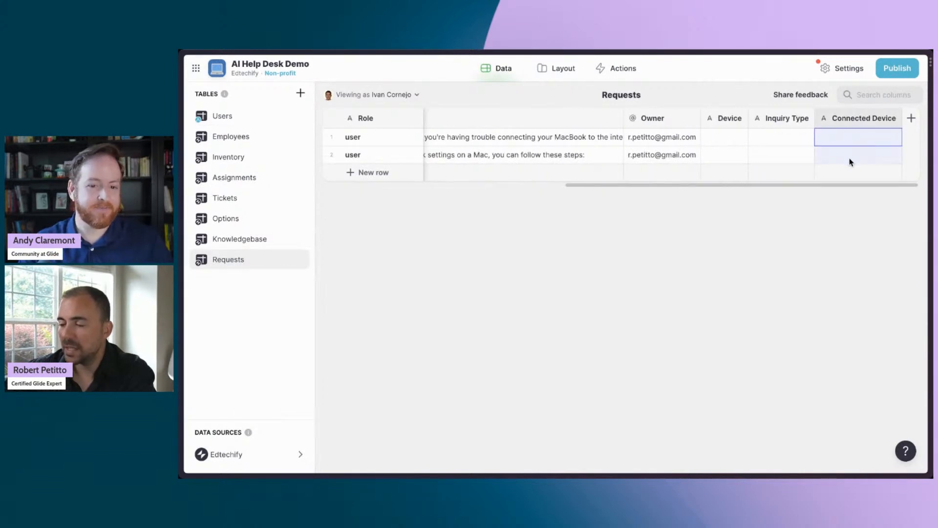
- Add a Connection Type column to the right of Inquiry Type
{"action": "left_click", "coordinate": [805, 119]}
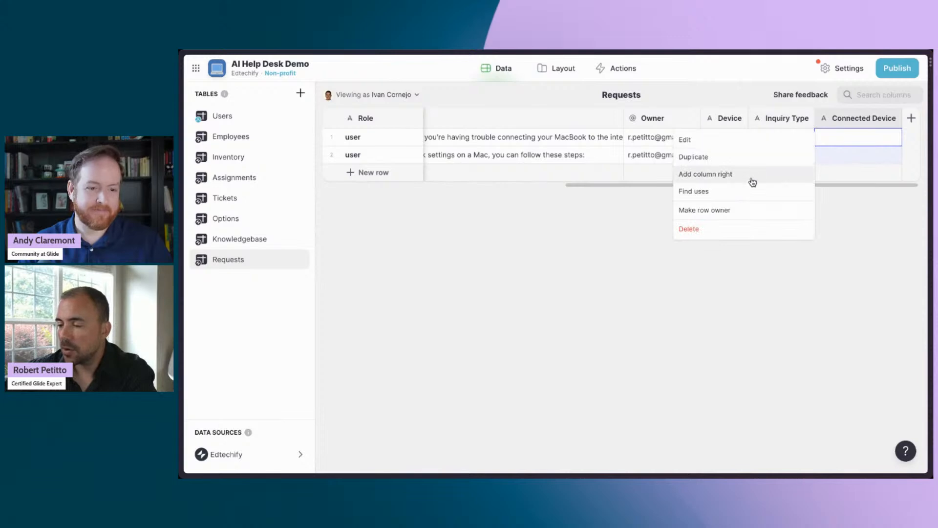
{"action": "left_click", "coordinate": [715, 176]}
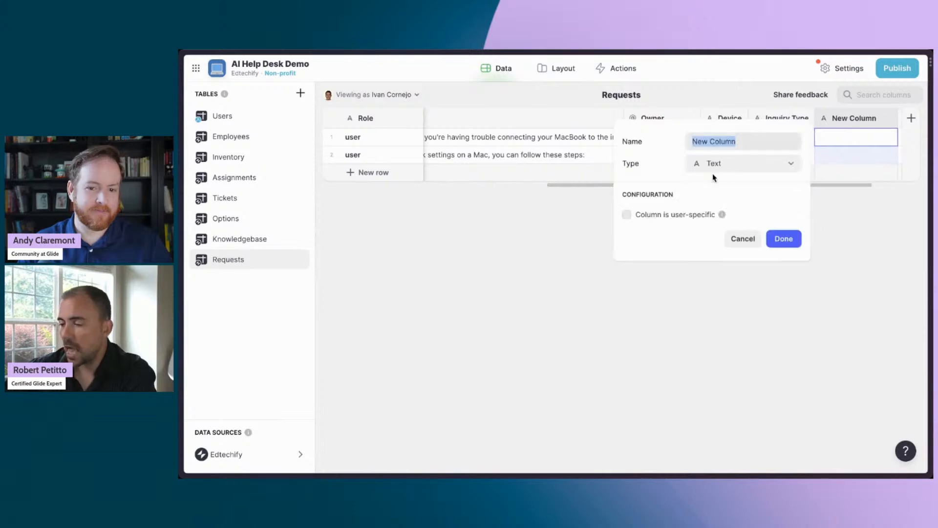
{"action": "type", "text": "Connecti"}
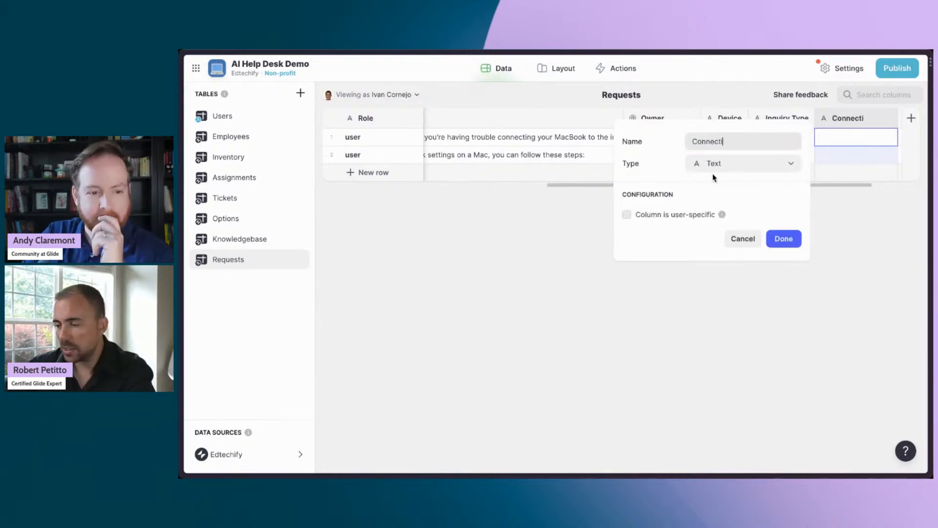
{"action": "type", "text": "on Type"}
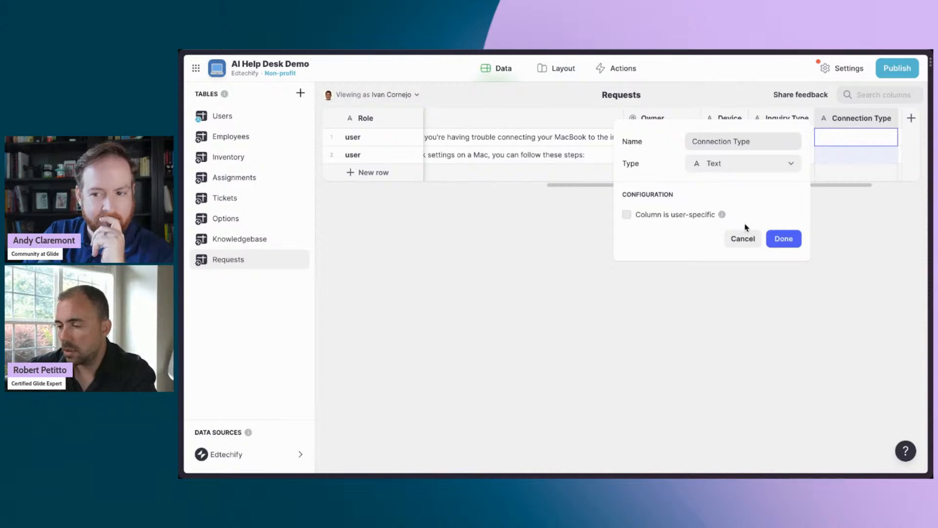
{"action": "left_click", "coordinate": [783, 239]}
{"action": "left_click", "coordinate": [839, 118]}
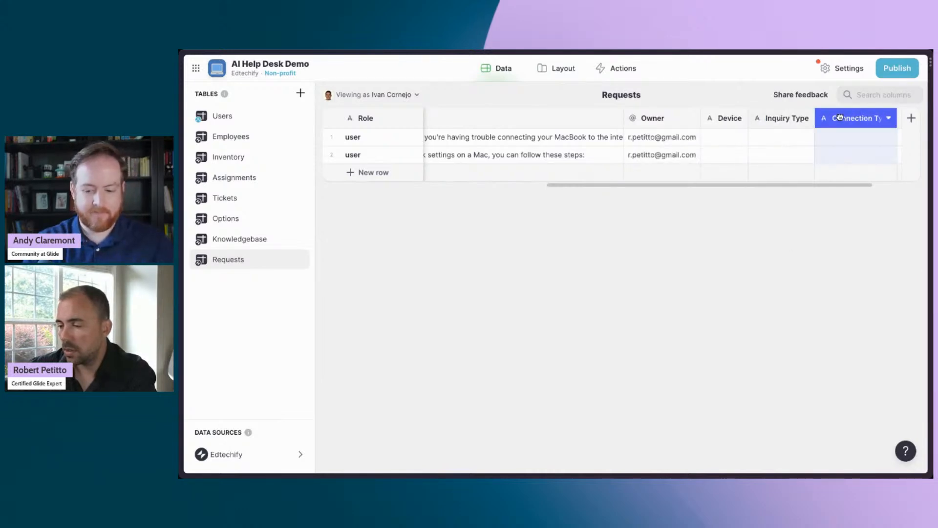
{"action": "scroll", "coordinate": [857, 117], "scroll_direction": "right", "scroll_amount": 3}
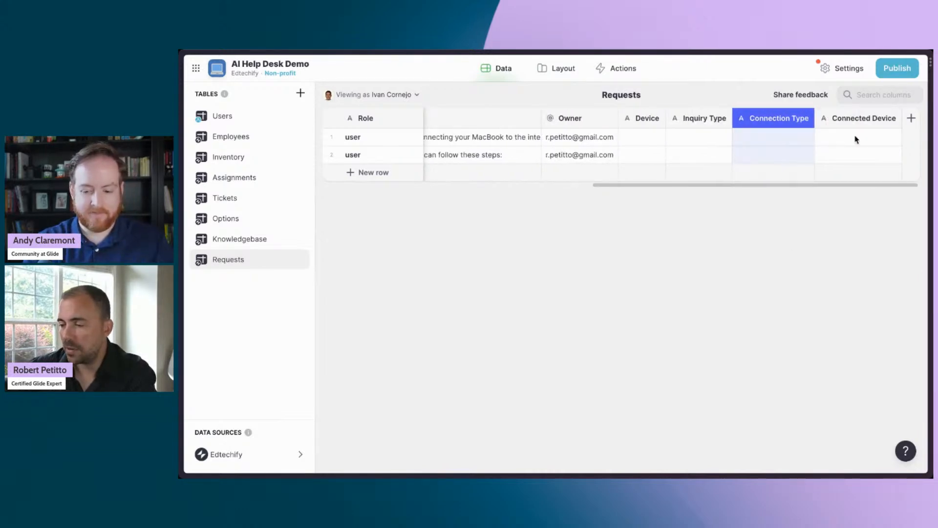
{"action": "left_click", "coordinate": [559, 72]}
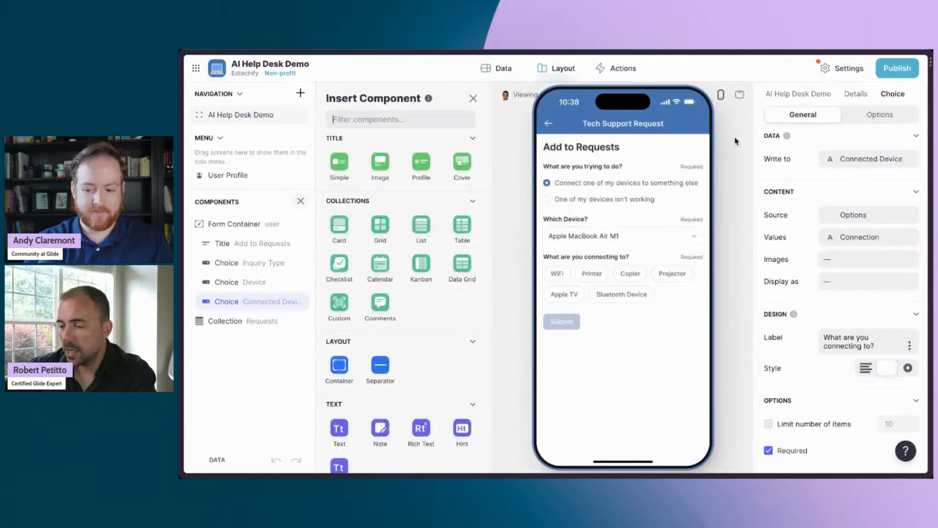
- Save the connecting question to Connection Type, test Printer in the preview, then duplicate the question
{"action": "left_click", "coordinate": [851, 159]}
{"action": "left_click", "coordinate": [825, 362]}
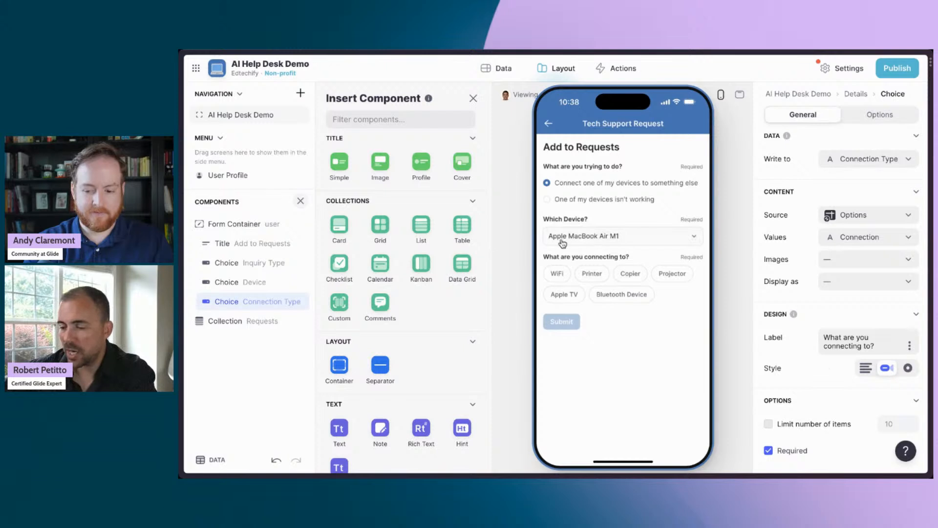
{"action": "left_click", "coordinate": [596, 276]}
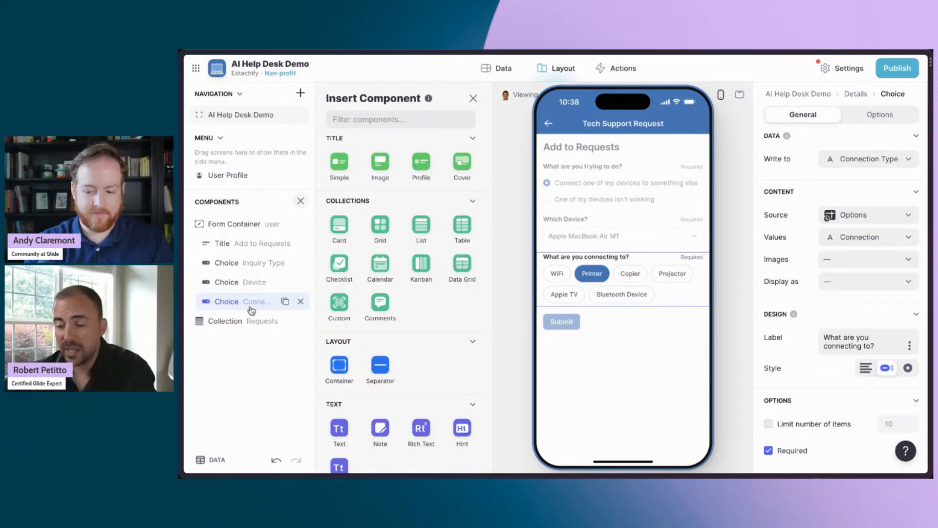
{"action": "left_click", "coordinate": [285, 302]}
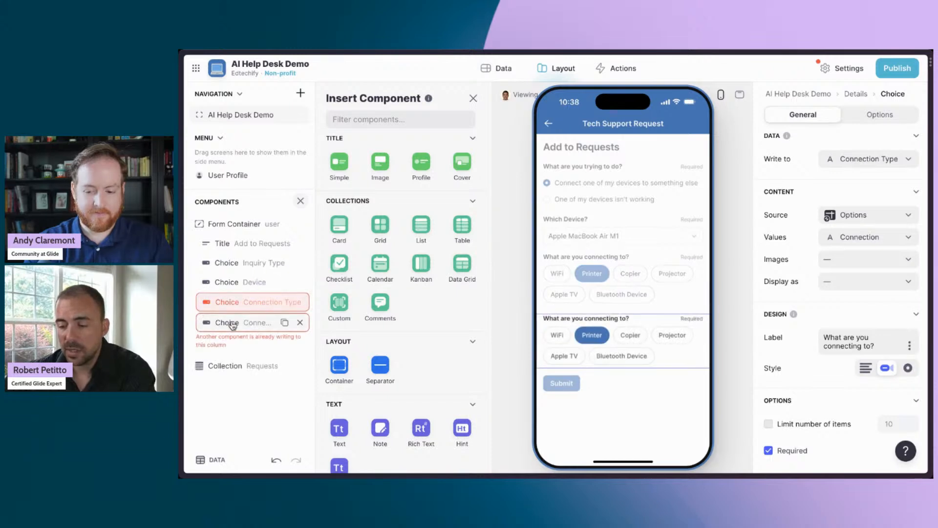
- Make the duplicated question list Inventory items by Full Display Name
{"action": "left_click", "coordinate": [845, 219]}
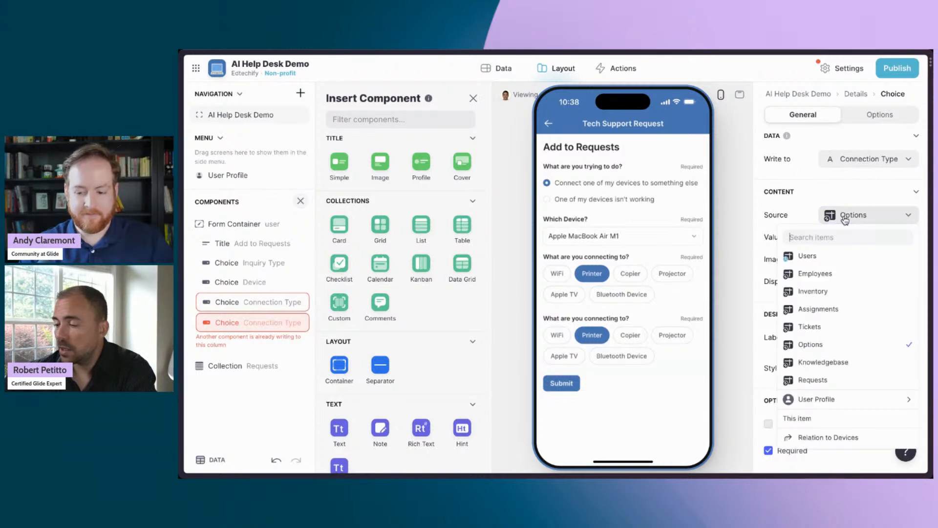
{"action": "left_click", "coordinate": [830, 293]}
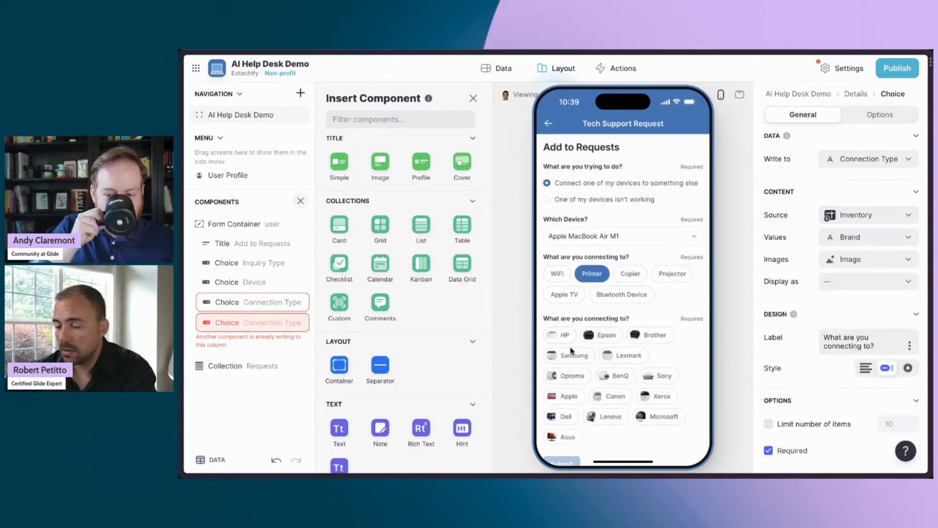
{"action": "scroll", "coordinate": [604, 407], "scroll_direction": "down", "scroll_amount": 2}
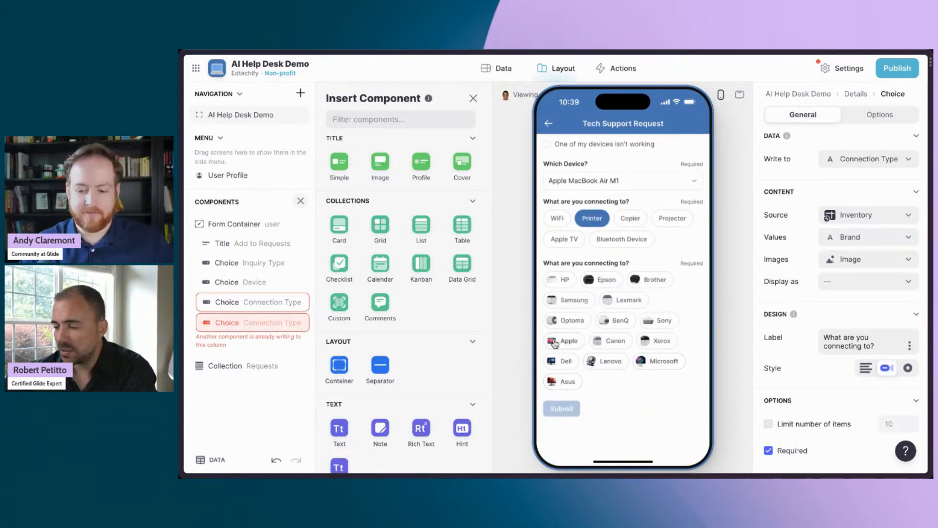
{"action": "left_click", "coordinate": [853, 238]}
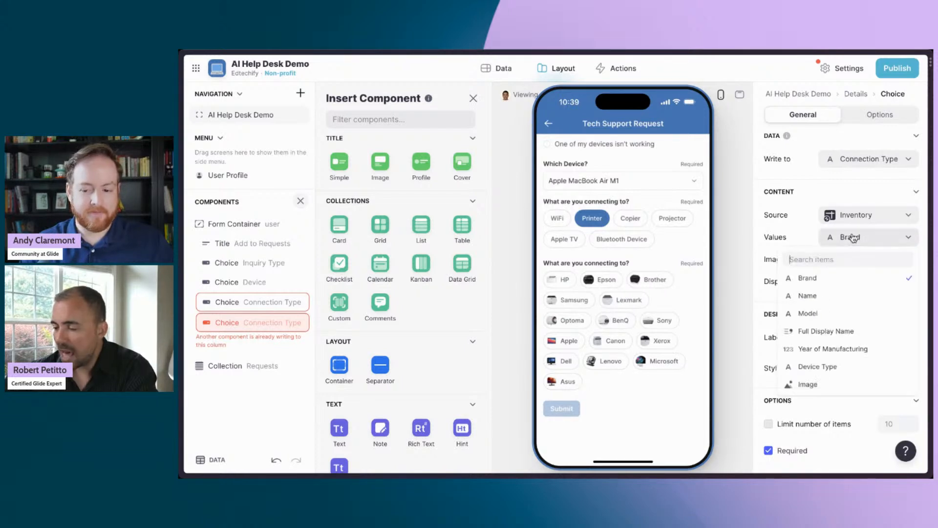
{"action": "left_click", "coordinate": [825, 333]}
{"action": "scroll", "coordinate": [551, 356], "scroll_direction": "down", "scroll_amount": 5}
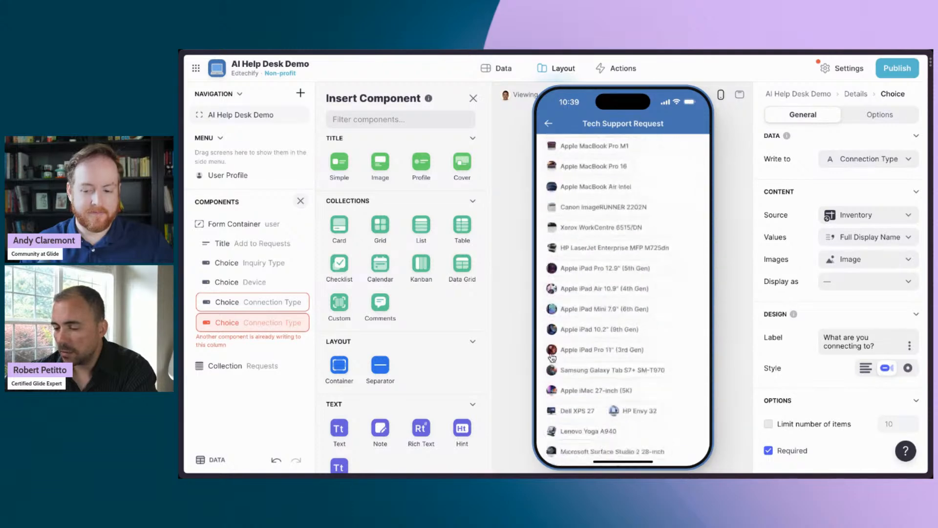
{"action": "scroll", "coordinate": [553, 358], "scroll_direction": "down", "scroll_amount": 3}
{"action": "scroll", "coordinate": [552, 357], "scroll_direction": "up", "scroll_amount": 6}
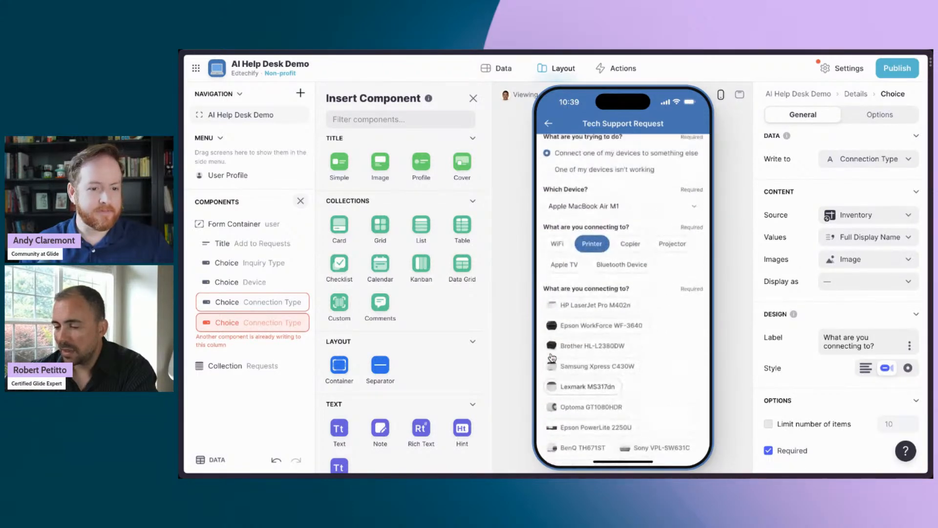
{"action": "scroll", "coordinate": [553, 357], "scroll_direction": "down", "scroll_amount": 6}
{"action": "scroll", "coordinate": [551, 358], "scroll_direction": "up", "scroll_amount": 6}
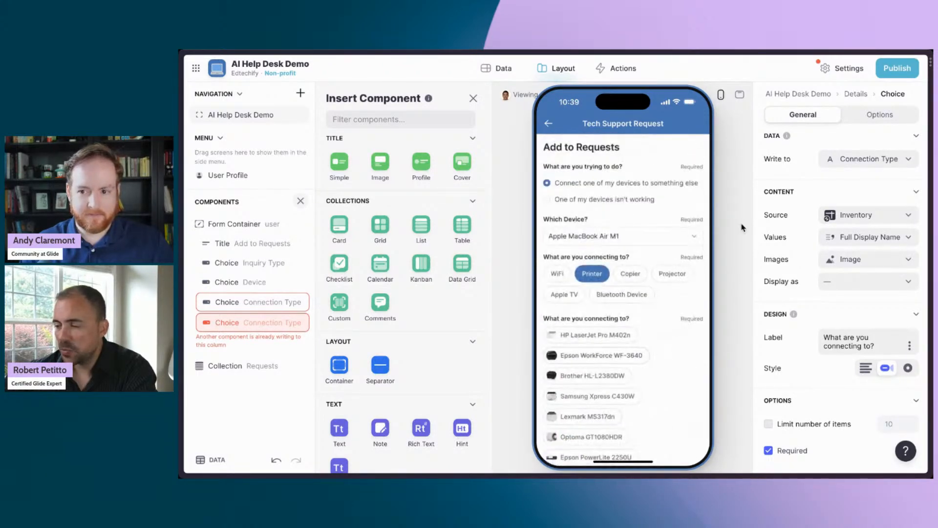
{"action": "left_click", "coordinate": [873, 117]}
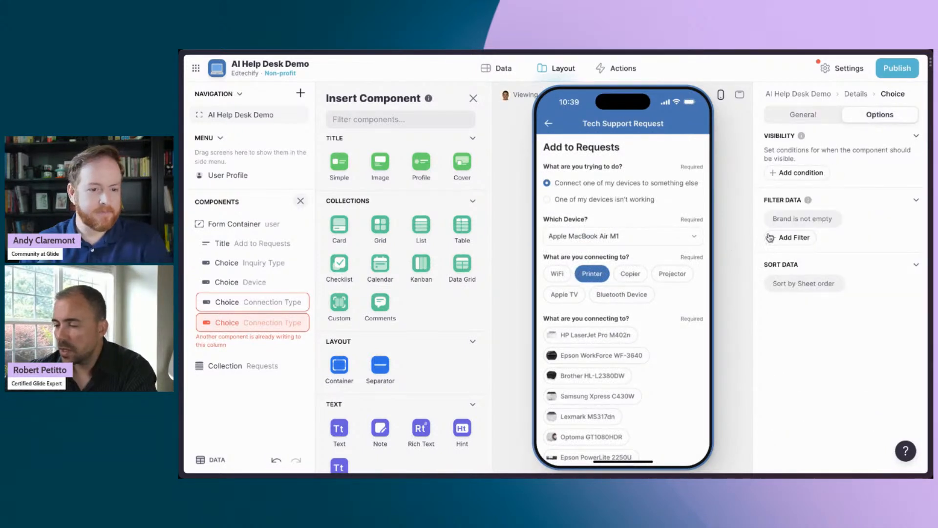
- Change the choice's filter to Device Type is the screen's Connection Type
{"action": "left_click", "coordinate": [788, 221]}
{"action": "left_click", "coordinate": [774, 257]}
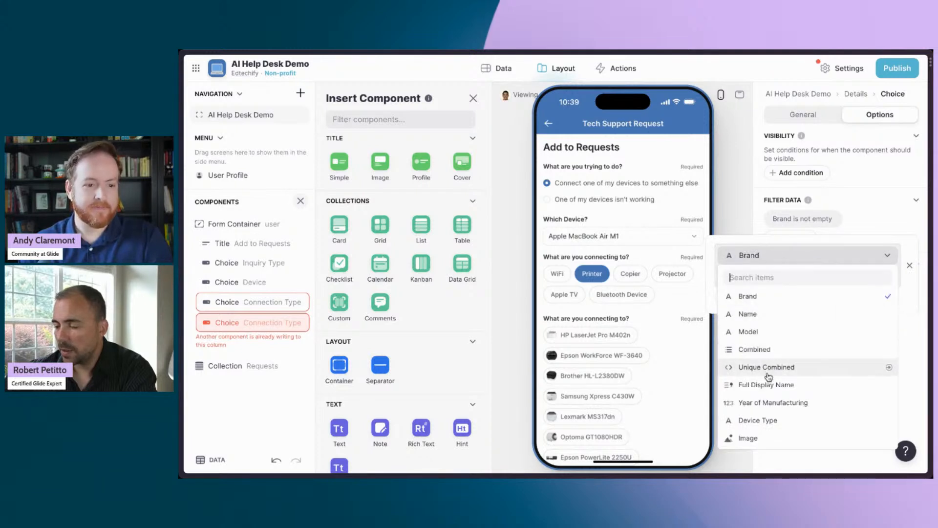
{"action": "left_click", "coordinate": [768, 421]}
{"action": "left_click", "coordinate": [779, 277]}
{"action": "left_click", "coordinate": [762, 295]}
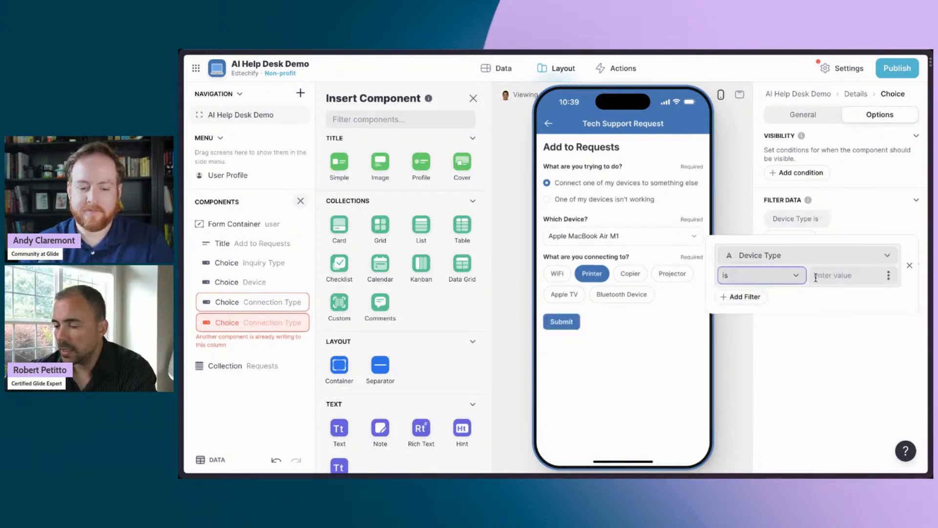
{"action": "left_click", "coordinate": [890, 276]}
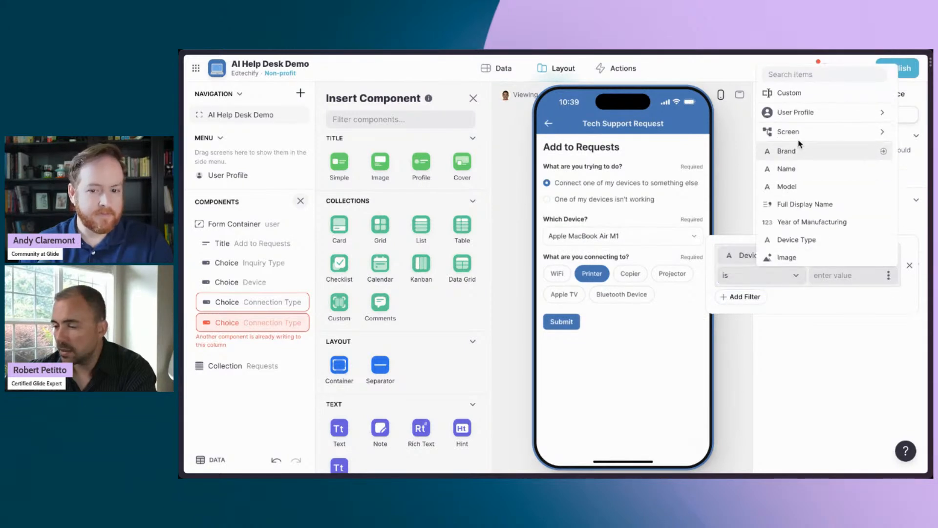
{"action": "mouse_move", "coordinate": [796, 137]}
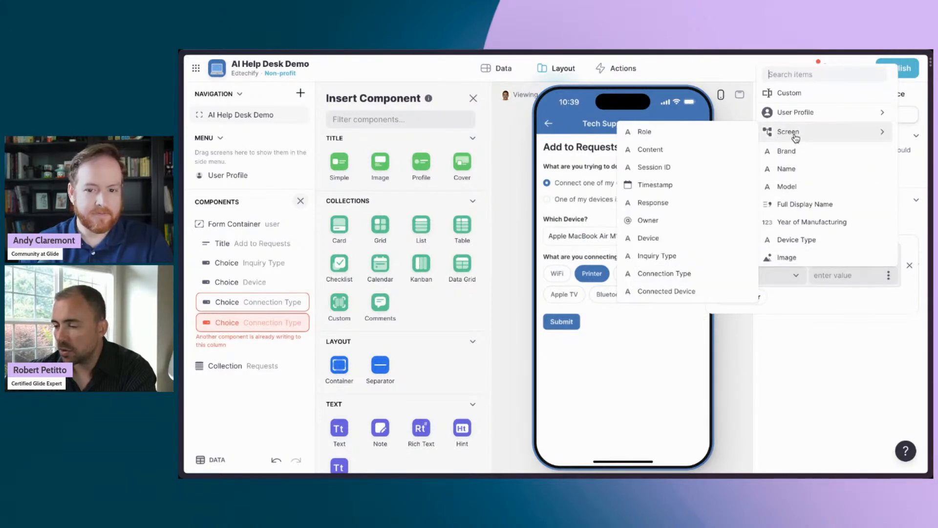
{"action": "left_click", "coordinate": [682, 274]}
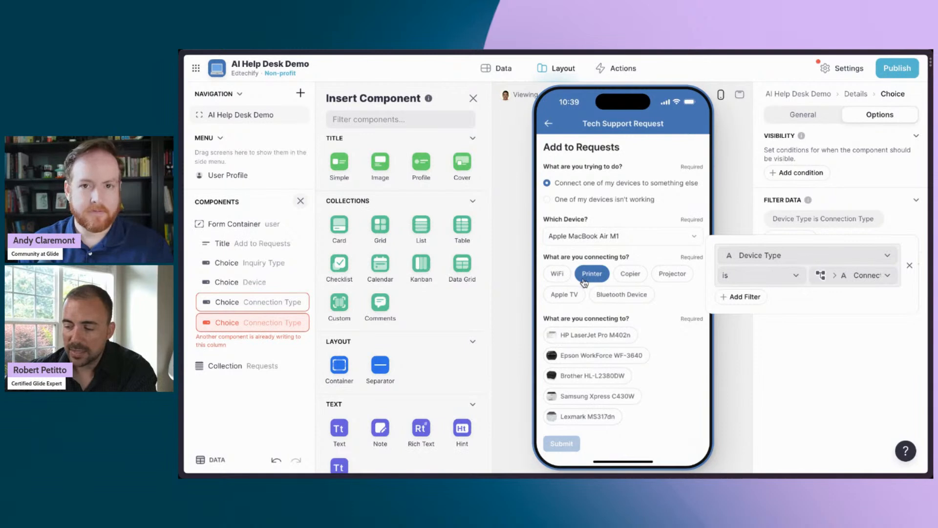
- Test the filter by picking Copier, Projector, Apple TV and Bluetooth Device in the preview
{"action": "left_click", "coordinate": [632, 275]}
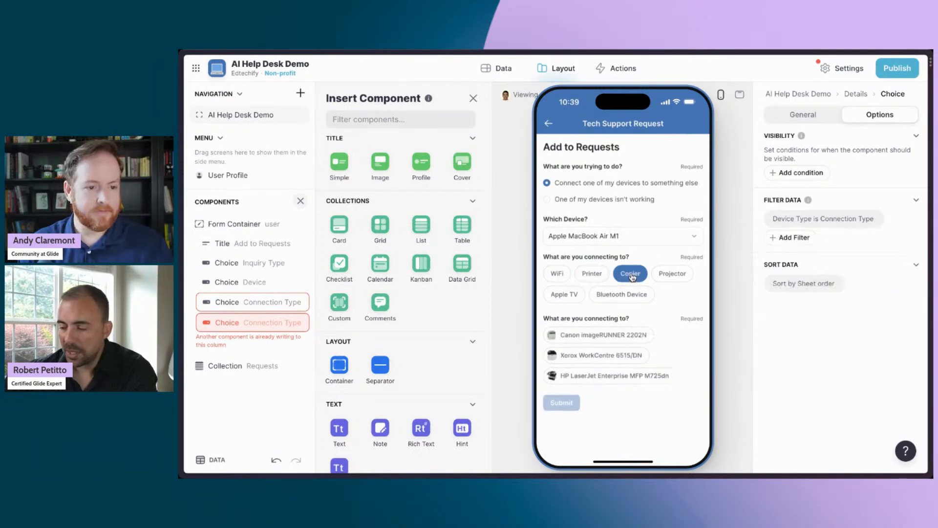
{"action": "left_click", "coordinate": [673, 274]}
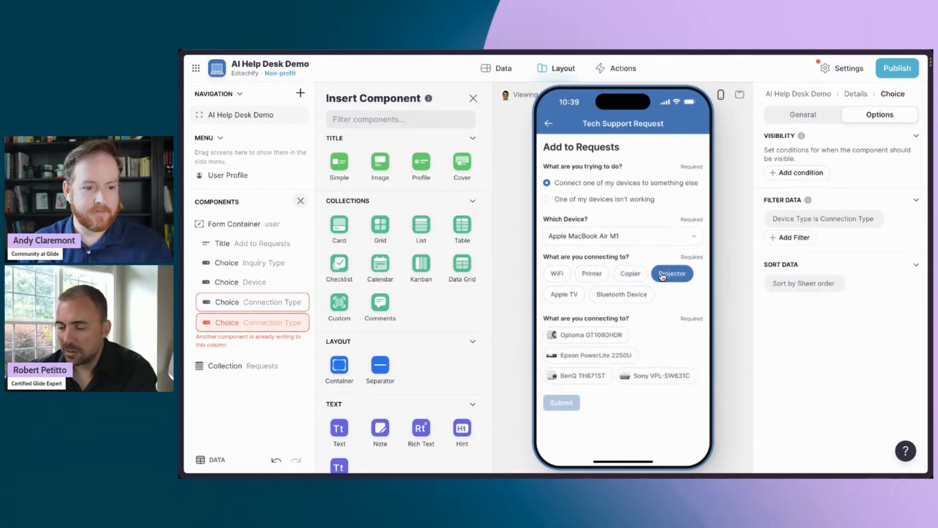
{"action": "left_click", "coordinate": [575, 298]}
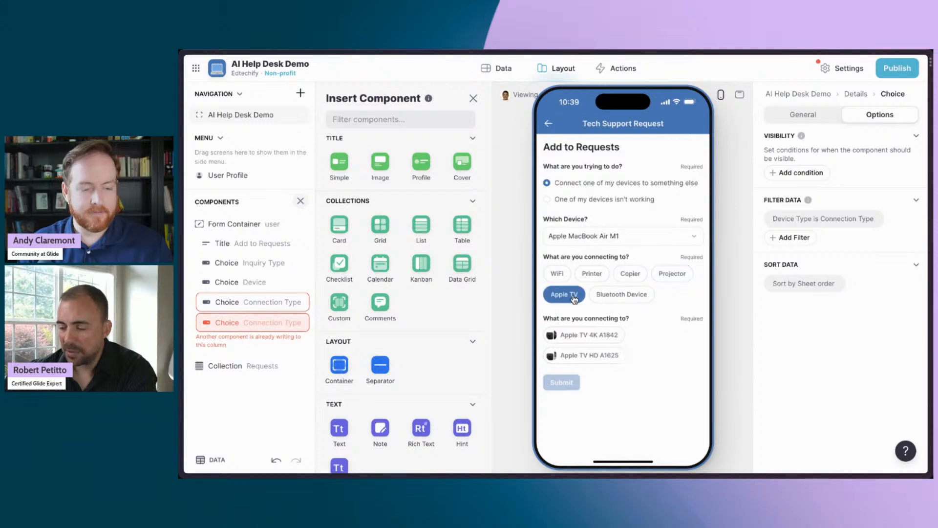
{"action": "left_click", "coordinate": [620, 295]}
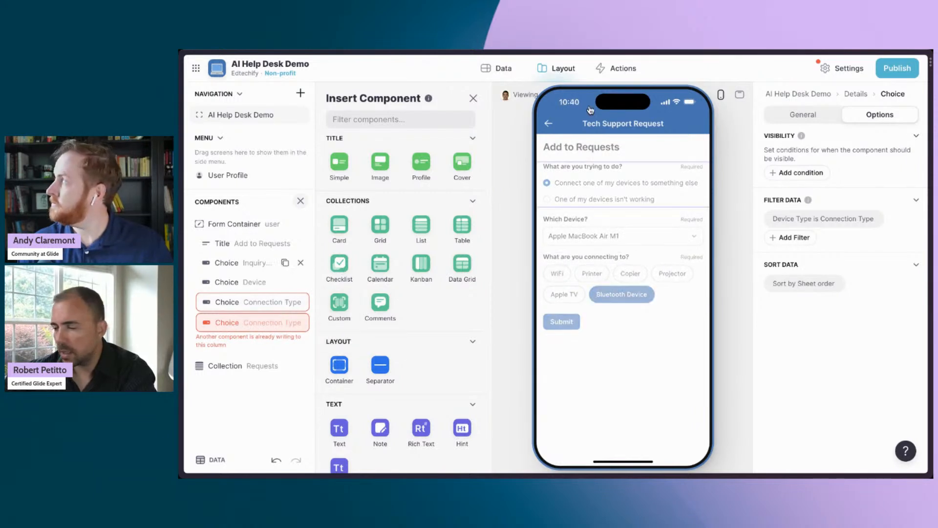
- Save the device choice into the Connected Device column
{"action": "left_click", "coordinate": [819, 115]}
{"action": "left_click", "coordinate": [875, 159]}
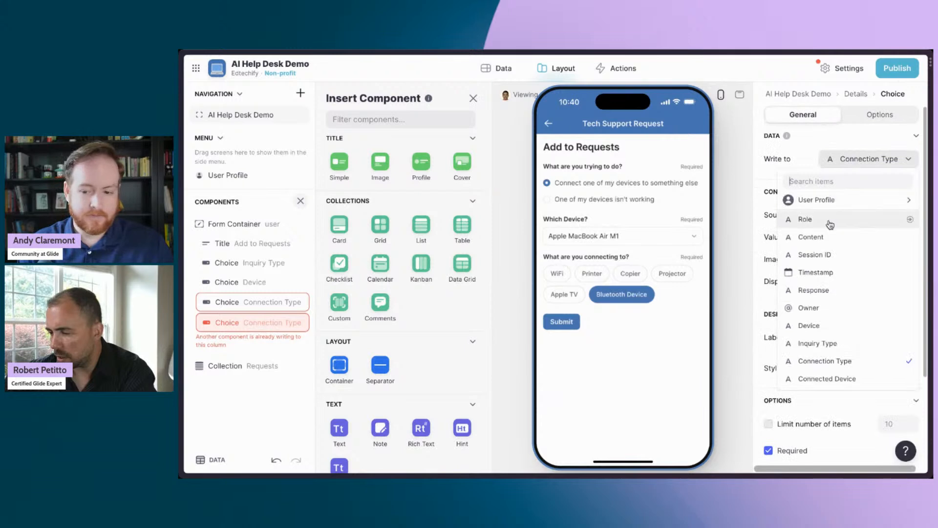
{"action": "left_click", "coordinate": [838, 379]}
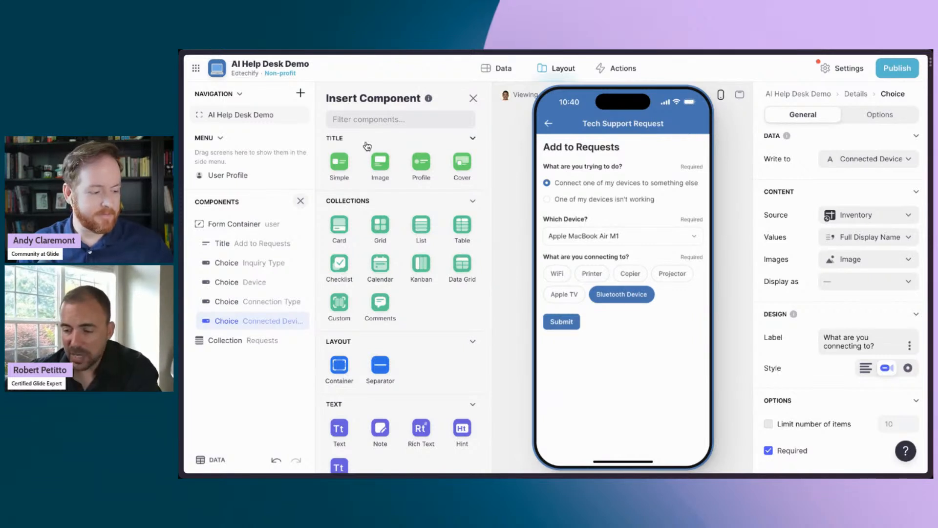
- Add a Text Entry under the device choices, saving to Connected Device, labelled 'What device?'
{"action": "left_click", "coordinate": [379, 121]}
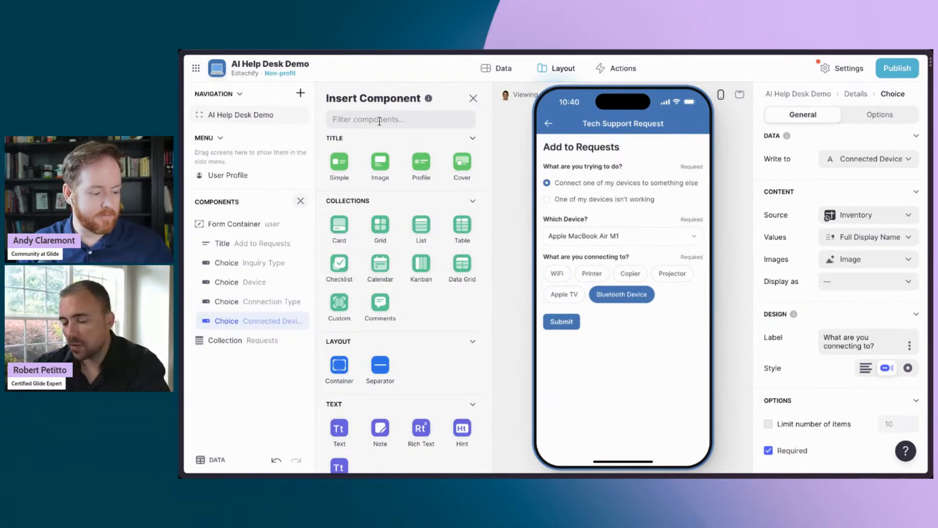
{"action": "type", "text": "text"}
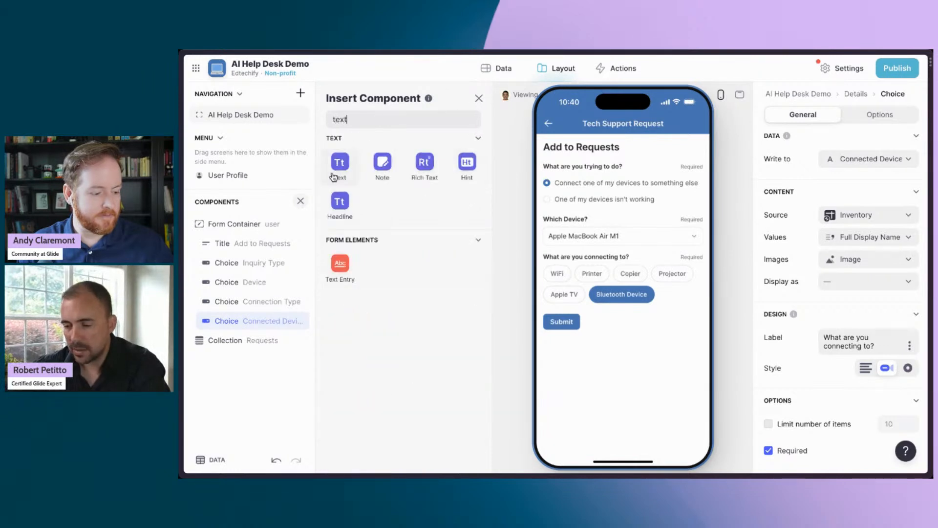
{"action": "left_click_drag", "start_coordinate": [339, 269], "coordinate": [272, 342]}
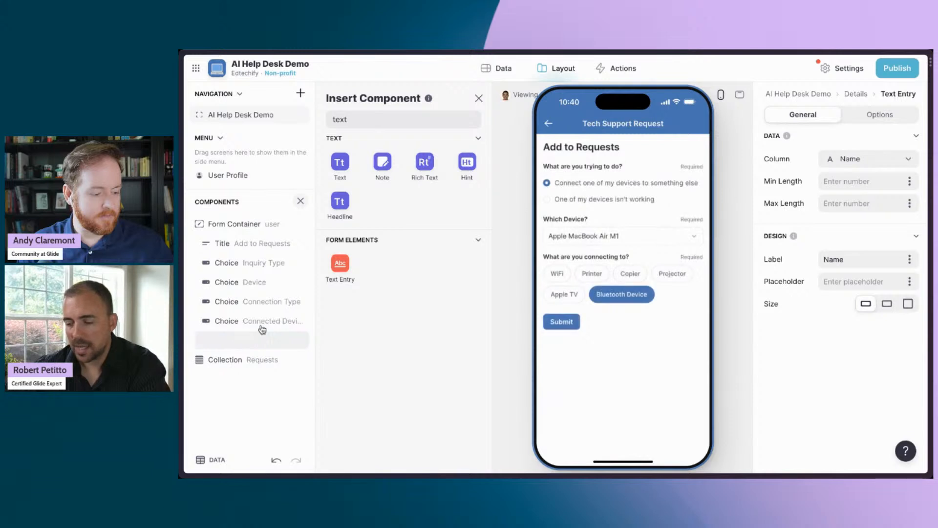
{"action": "left_click", "coordinate": [878, 163]}
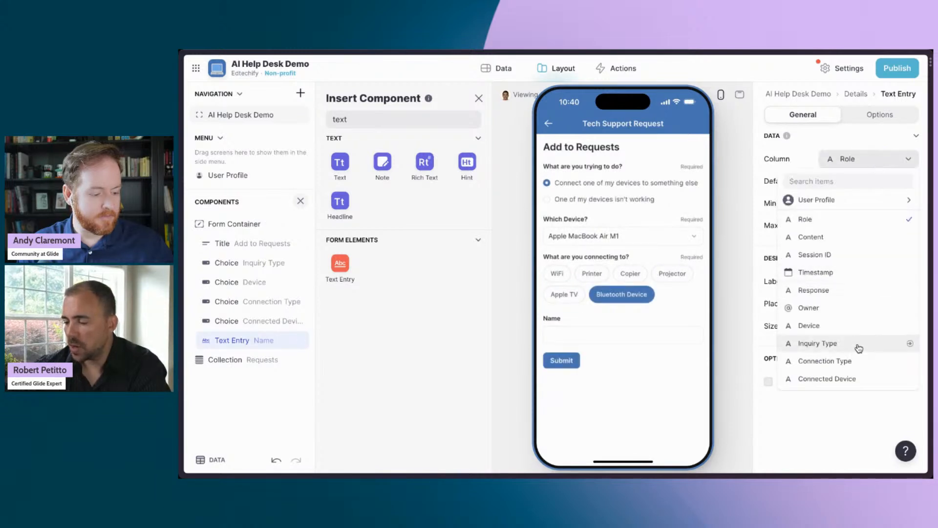
{"action": "left_click", "coordinate": [853, 379]}
{"action": "double_click", "coordinate": [856, 286]}
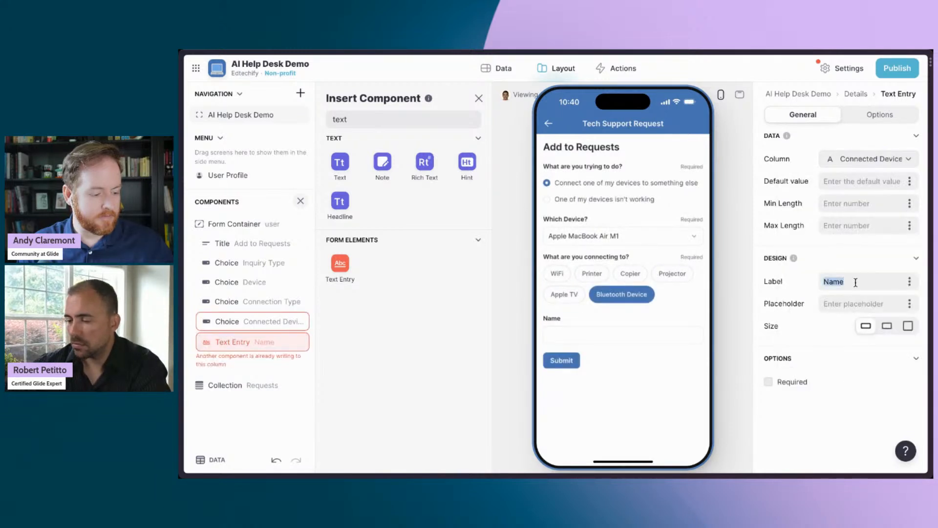
{"action": "type", "text": "What device?"}
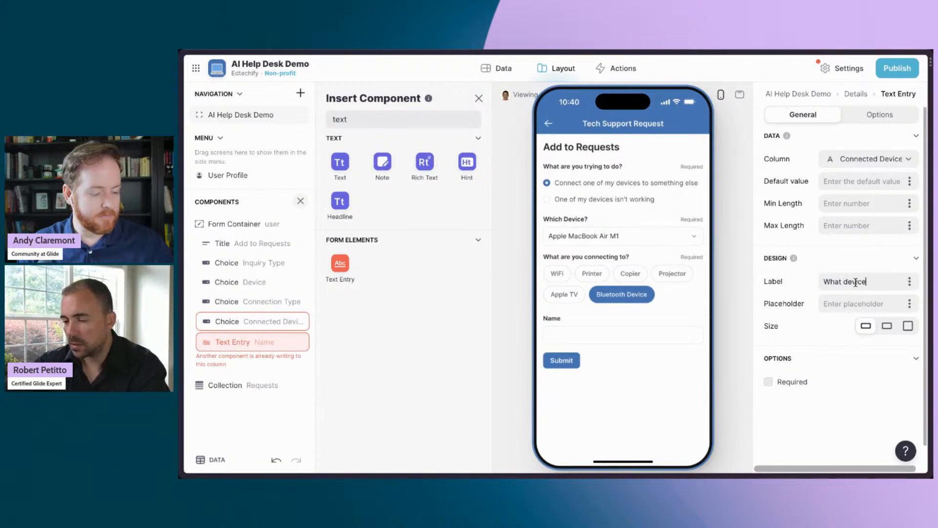
{"action": "left_click", "coordinate": [585, 334]}
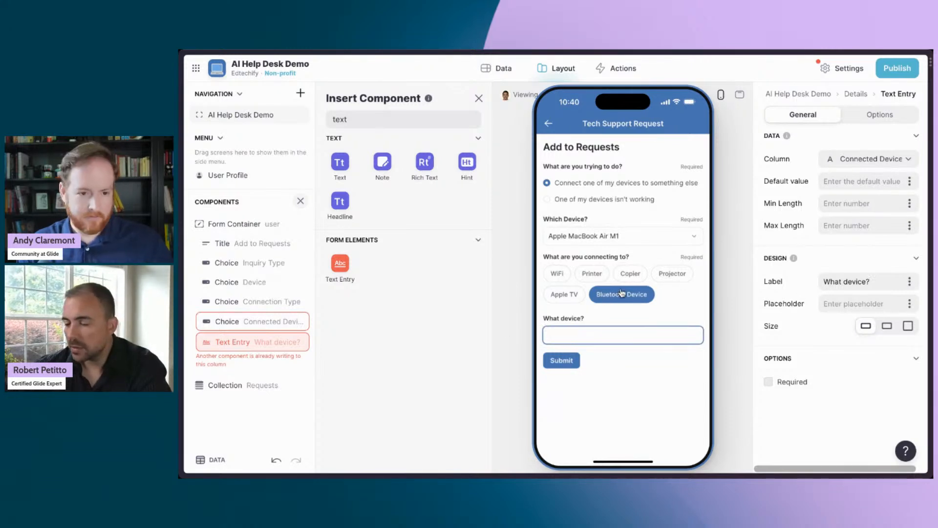
- Show the text entry only when Connection Type includes 'blue'
{"action": "left_click", "coordinate": [856, 118]}
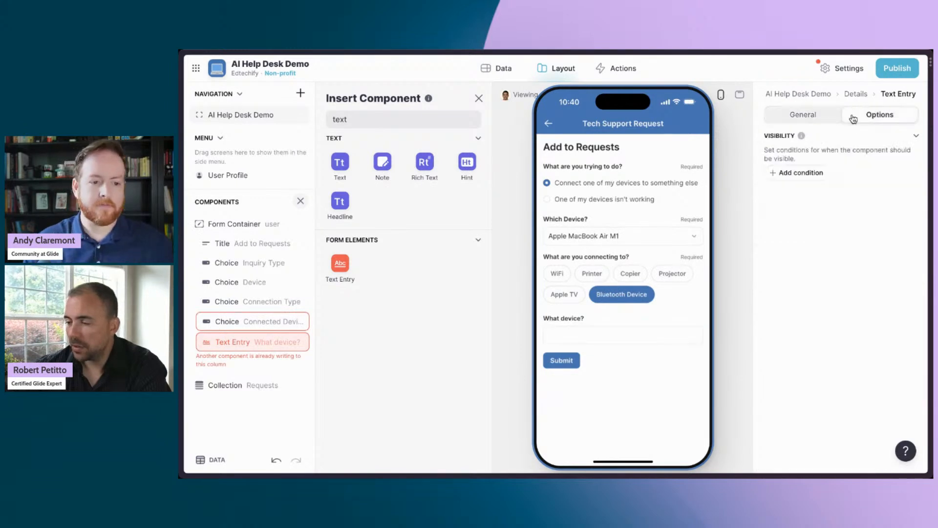
{"action": "left_click", "coordinate": [806, 174]}
{"action": "left_click", "coordinate": [794, 192]}
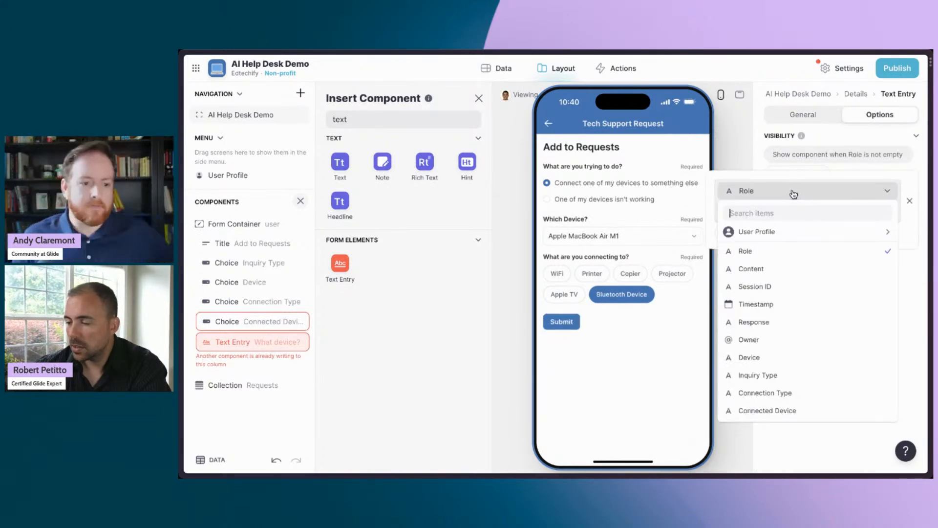
{"action": "left_click", "coordinate": [783, 398]}
{"action": "left_click", "coordinate": [763, 207]}
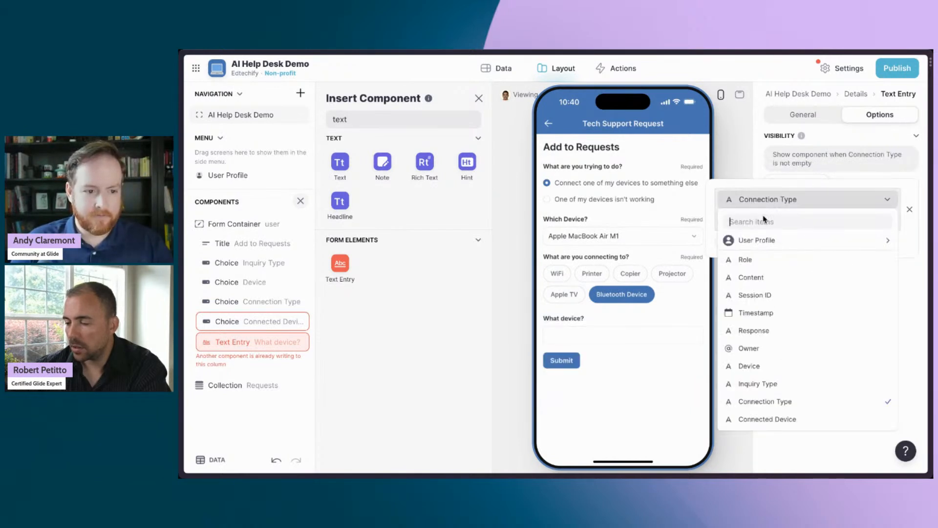
{"action": "left_click", "coordinate": [763, 205]}
{"action": "left_click", "coordinate": [761, 226]}
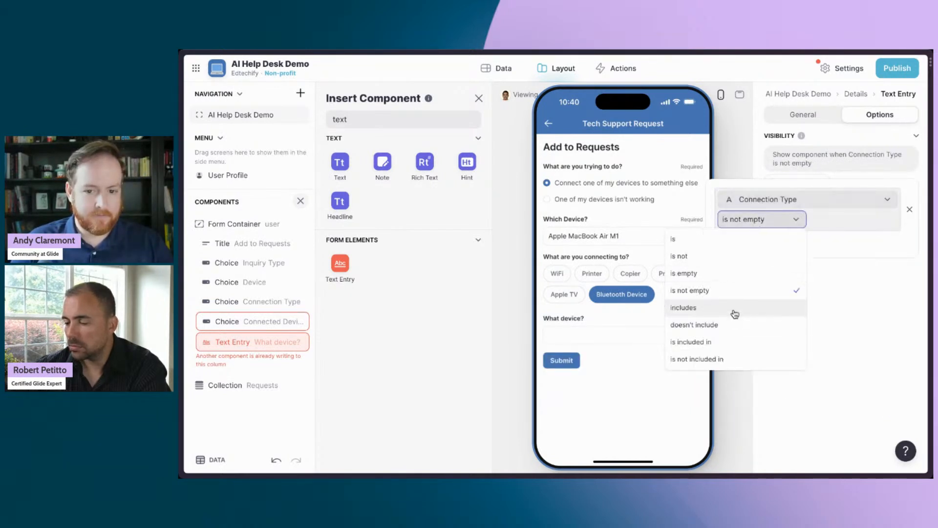
{"action": "left_click", "coordinate": [733, 308]}
{"action": "type", "text": "bluetooth"}
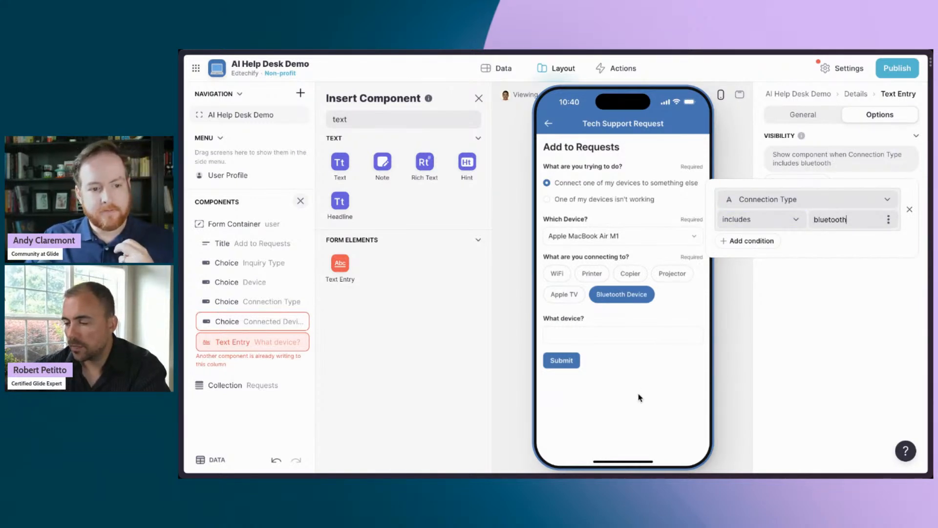
{"action": "left_click", "coordinate": [640, 398]}
- Pick Apple TV 4K A1842 in the preview to confirm the text entry stays hidden
{"action": "left_click", "coordinate": [575, 301]}
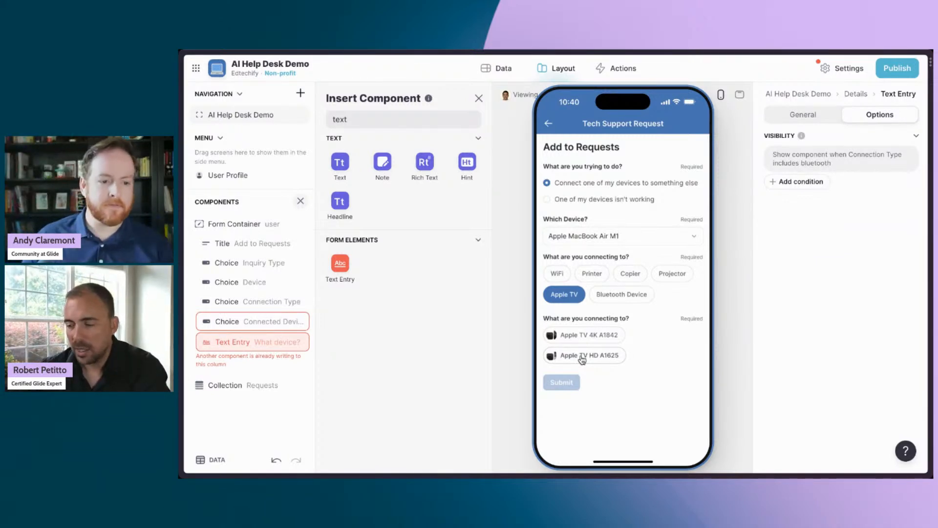
{"action": "left_click", "coordinate": [602, 339]}
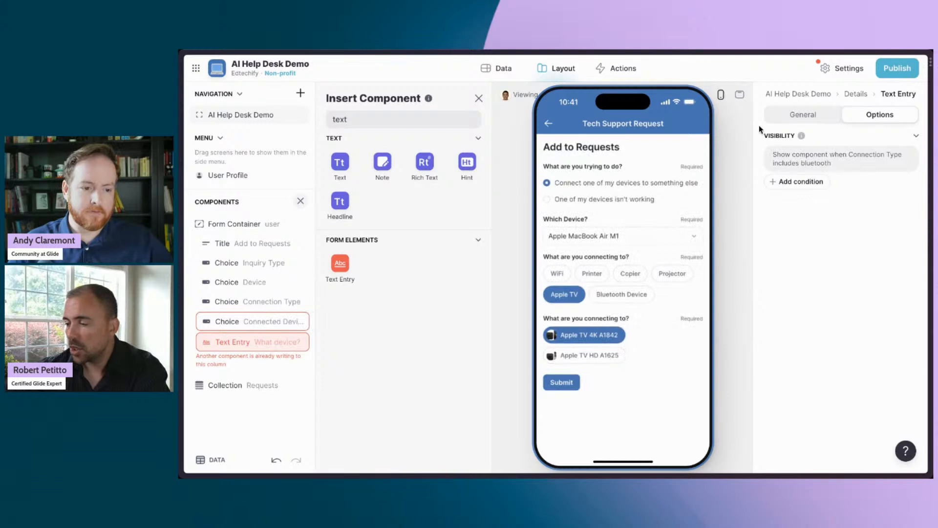
{"action": "left_click", "coordinate": [803, 114]}
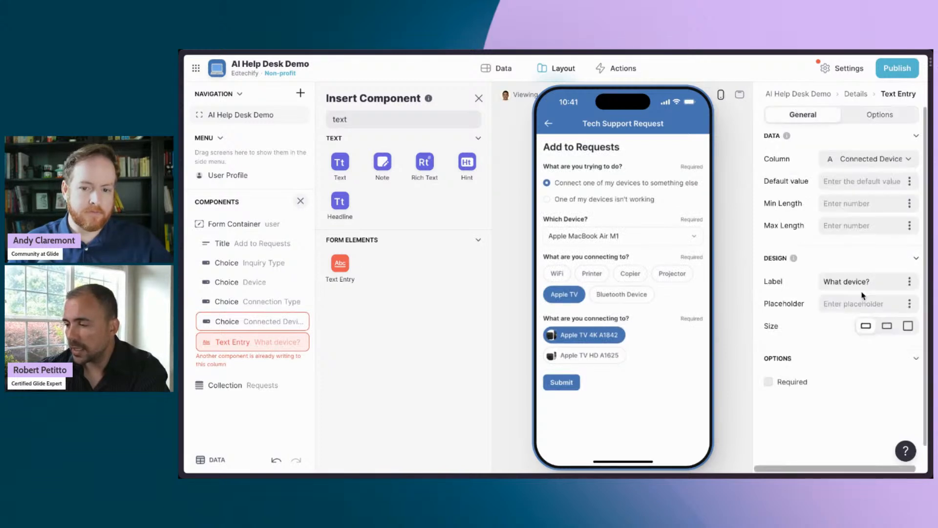
- Review the form's ChatGPT after-submit action settings, then close them
{"action": "left_click", "coordinate": [226, 224]}
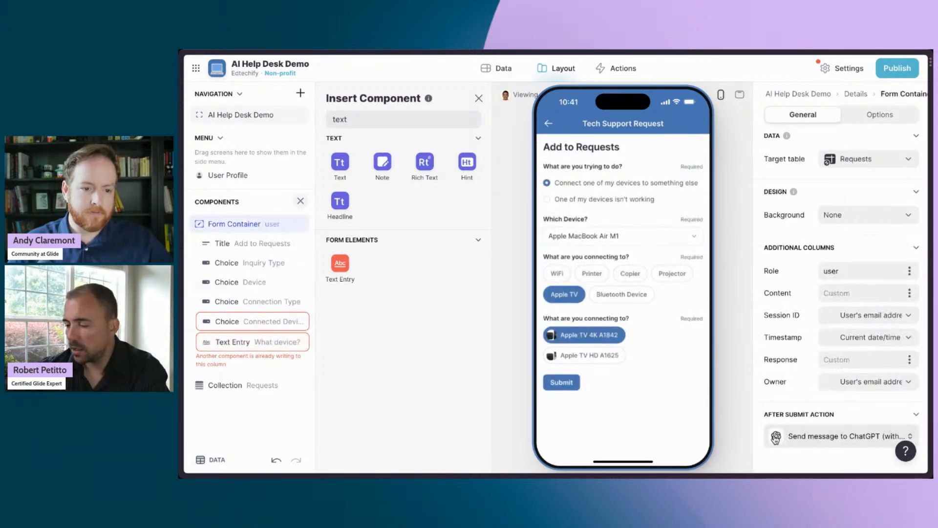
{"action": "left_click", "coordinate": [827, 439]}
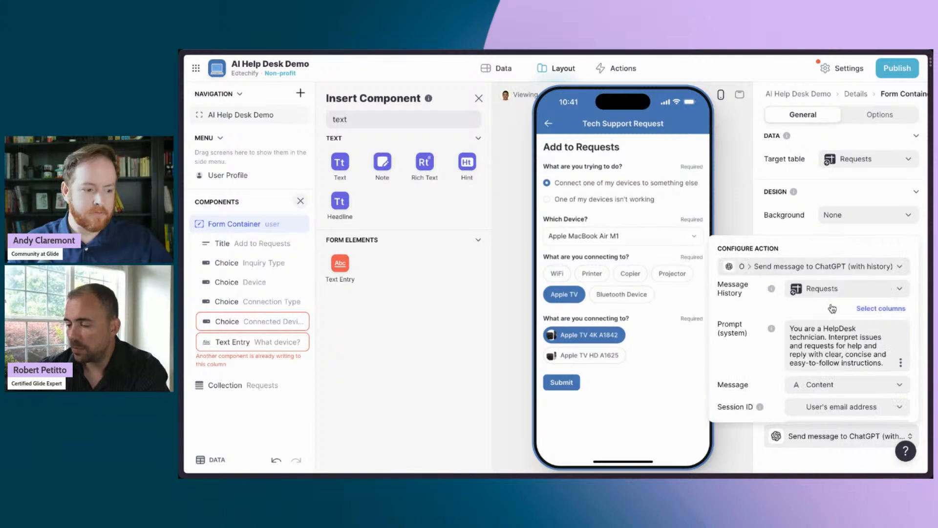
{"action": "scroll", "coordinate": [832, 332], "scroll_direction": "down", "scroll_amount": 1}
{"action": "scroll", "coordinate": [831, 344], "scroll_direction": "down", "scroll_amount": 1}
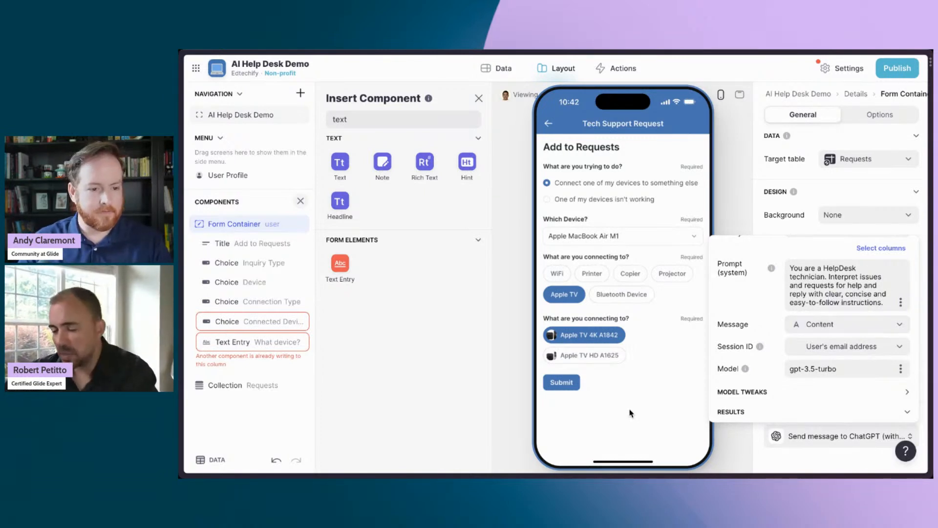
{"action": "left_click", "coordinate": [616, 421]}
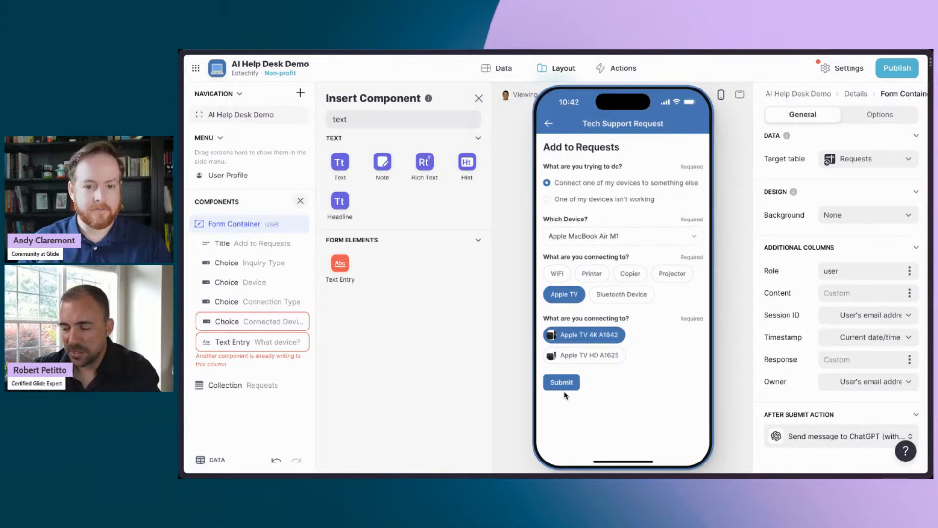
{"action": "left_click", "coordinate": [493, 70]}
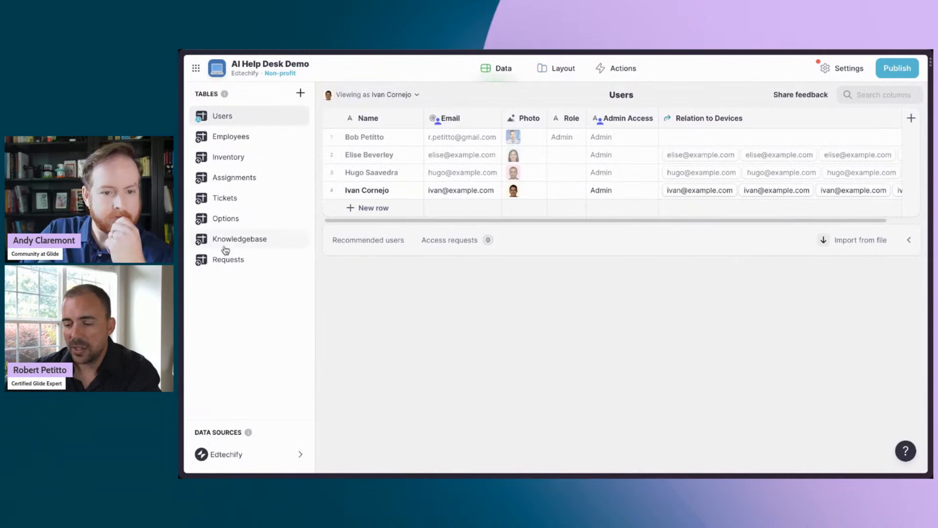
- Open the Requests table and check row 1's empty Connected Device and its Content text
{"action": "left_click", "coordinate": [225, 265]}
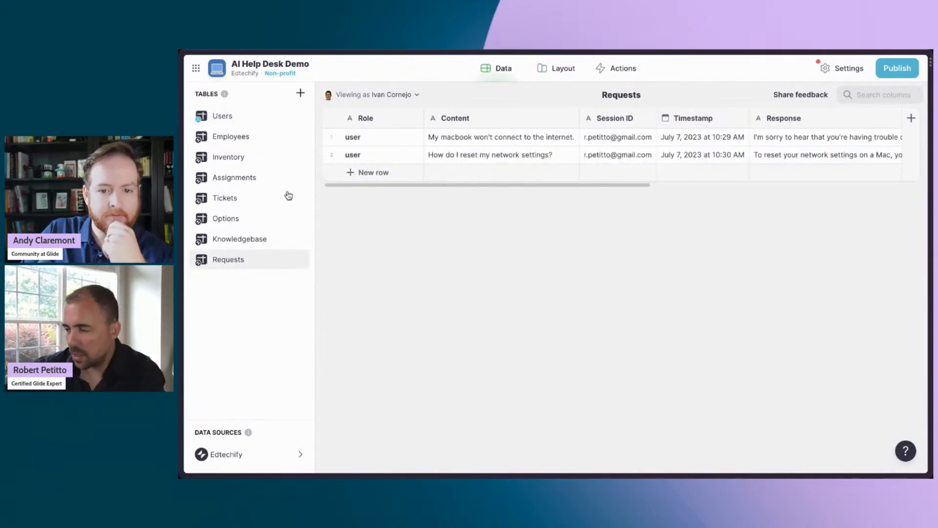
{"action": "scroll", "coordinate": [557, 154], "scroll_direction": "right", "scroll_amount": 10}
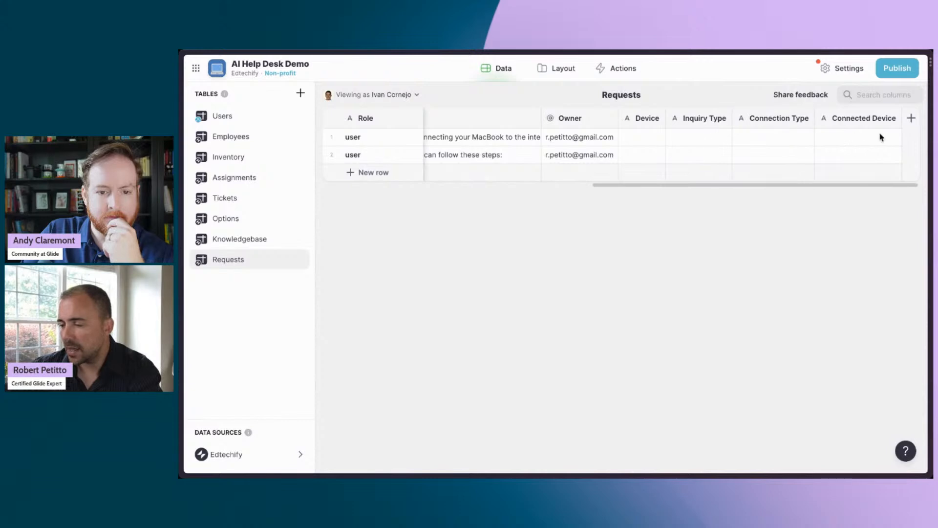
{"action": "left_click", "coordinate": [855, 137]}
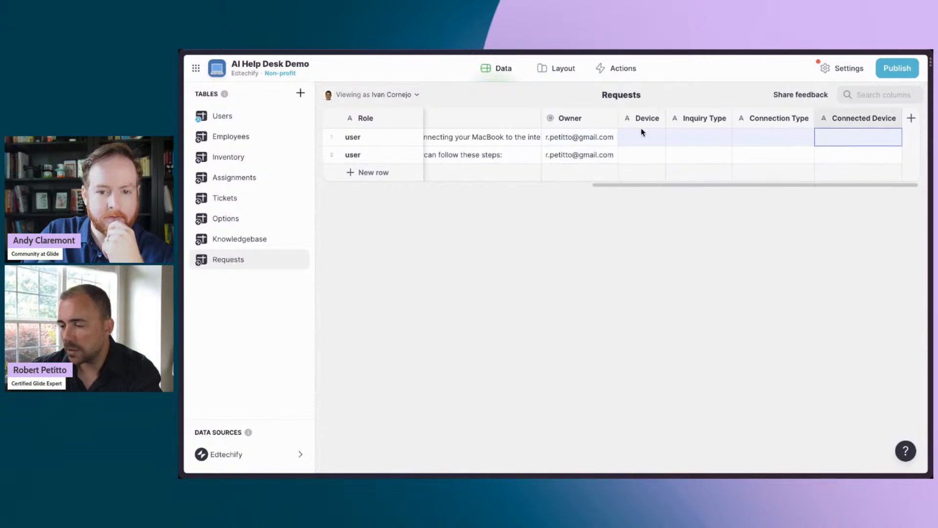
{"action": "scroll", "coordinate": [642, 132], "scroll_direction": "left", "scroll_amount": 10}
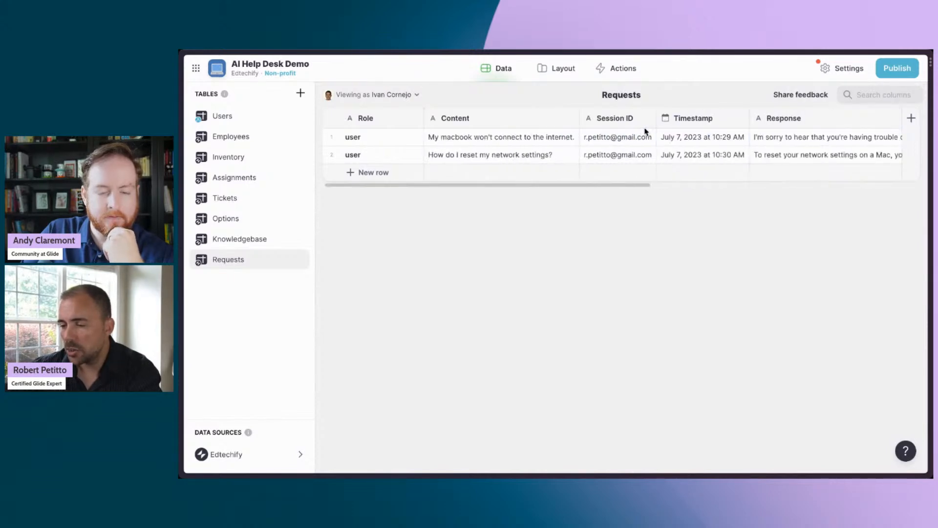
{"action": "left_click", "coordinate": [470, 141]}
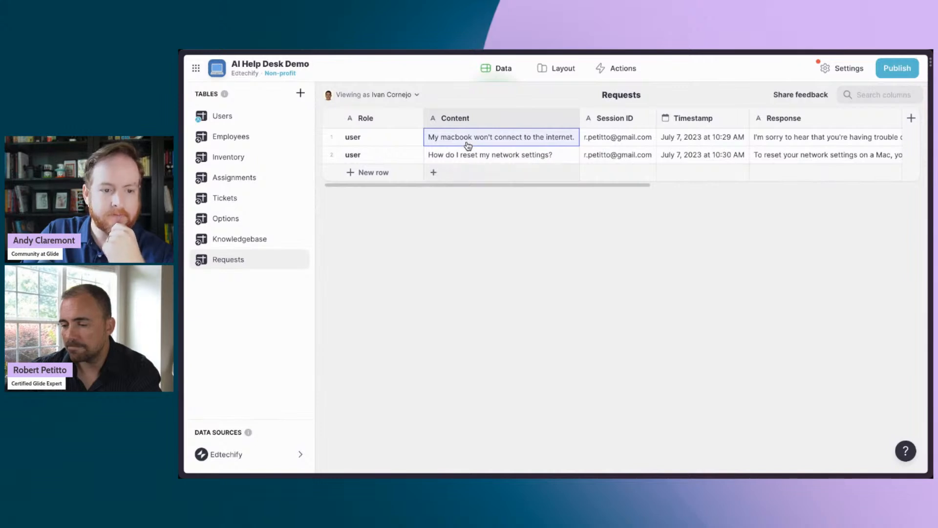
{"action": "scroll", "coordinate": [489, 136], "scroll_direction": "right", "scroll_amount": 10}
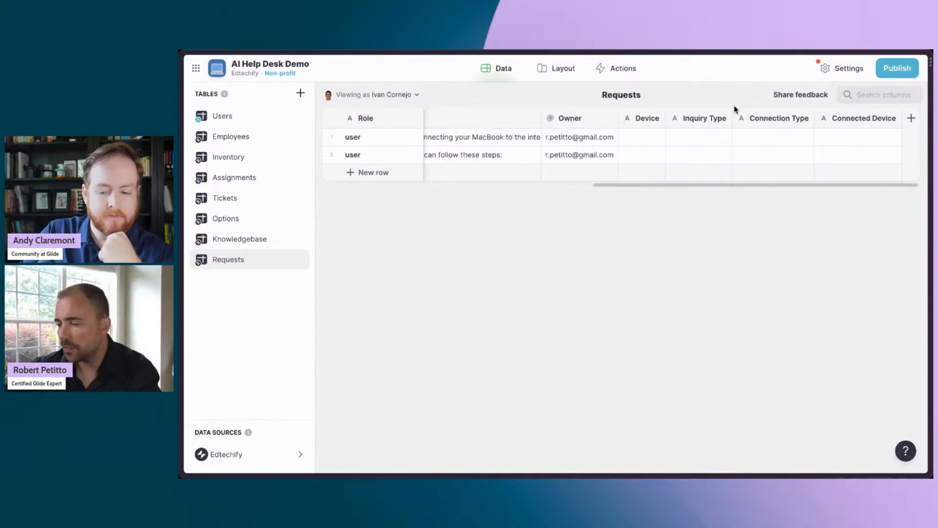
- Add a Connection Template template column with replacement 1 mapped to Inquiry Type
{"action": "left_click", "coordinate": [912, 118]}
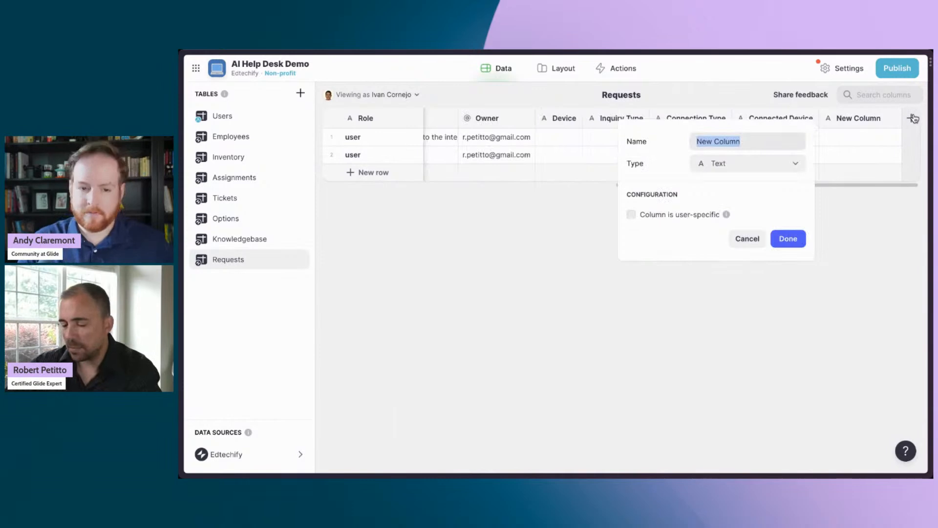
{"action": "type", "text": "Co"}
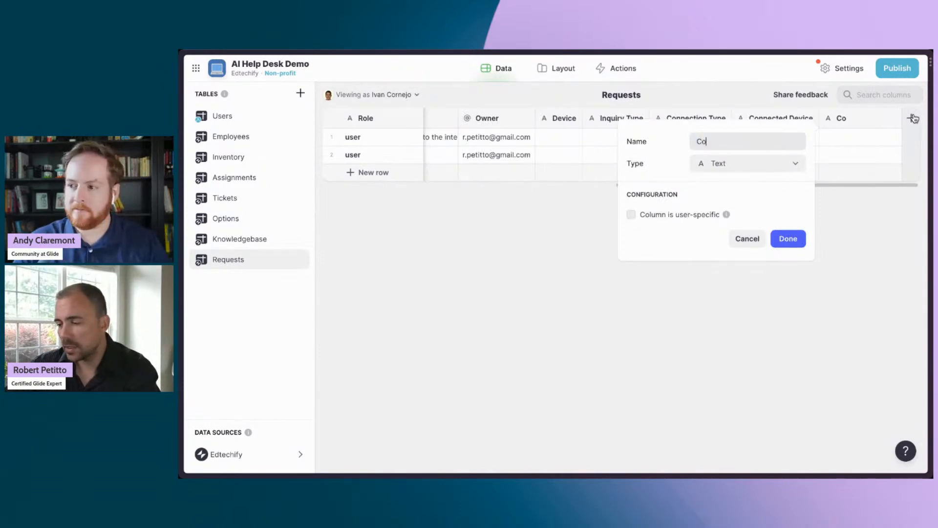
{"action": "type", "text": "nnection Template"}
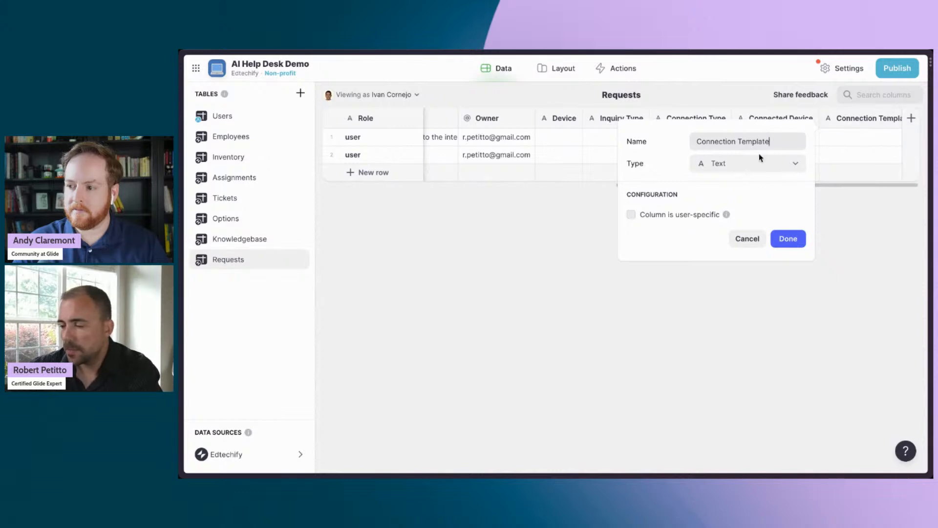
{"action": "left_click", "coordinate": [751, 168]}
{"action": "left_click", "coordinate": [710, 373]}
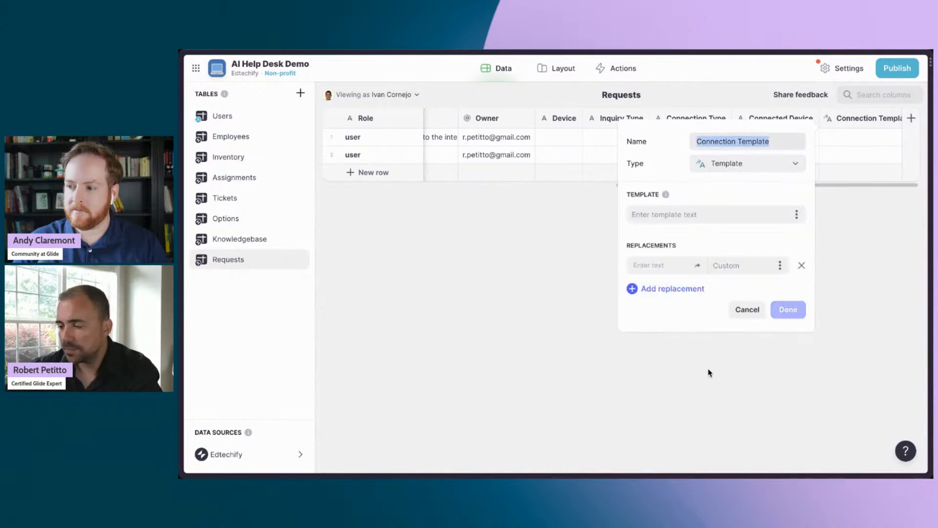
{"action": "left_click", "coordinate": [677, 213]}
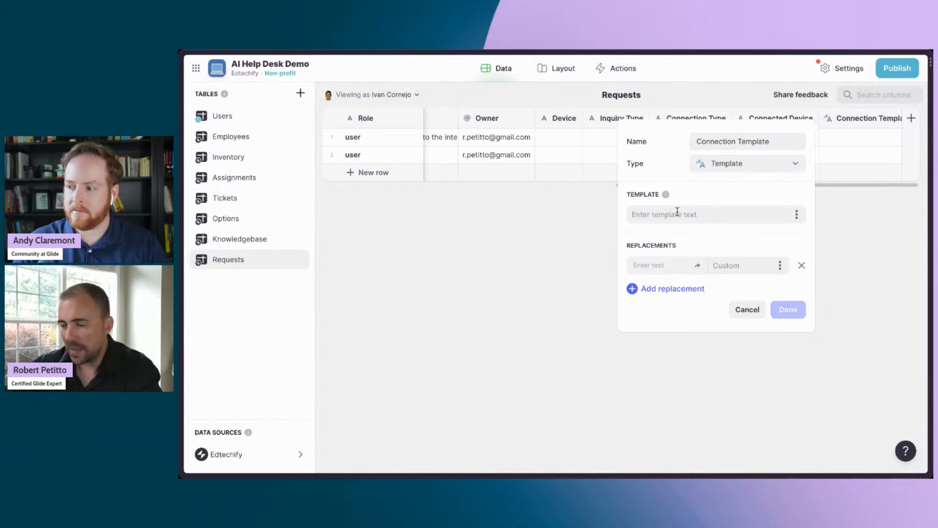
{"action": "type", "text": "1"}
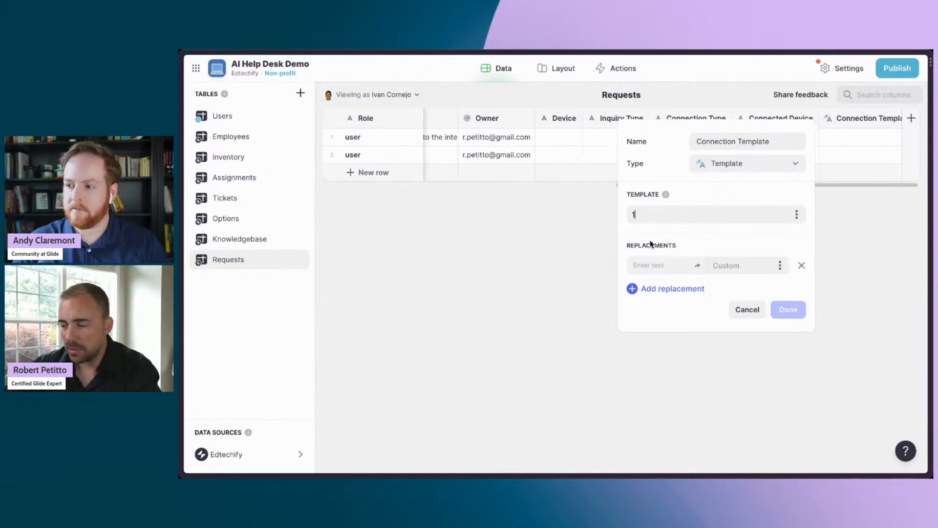
{"action": "left_click", "coordinate": [649, 265]}
{"action": "type", "text": "1"}
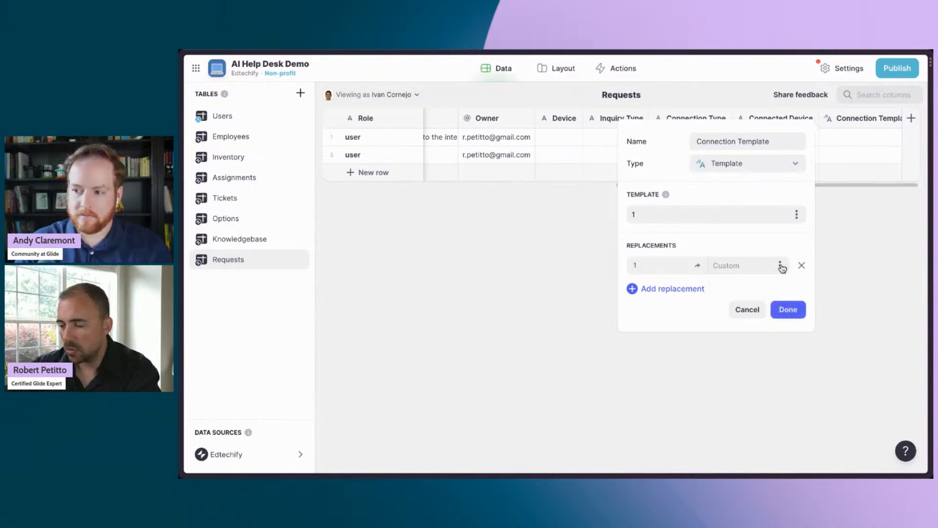
{"action": "left_click", "coordinate": [781, 266]}
{"action": "scroll", "coordinate": [698, 413], "scroll_direction": "down", "scroll_amount": 3}
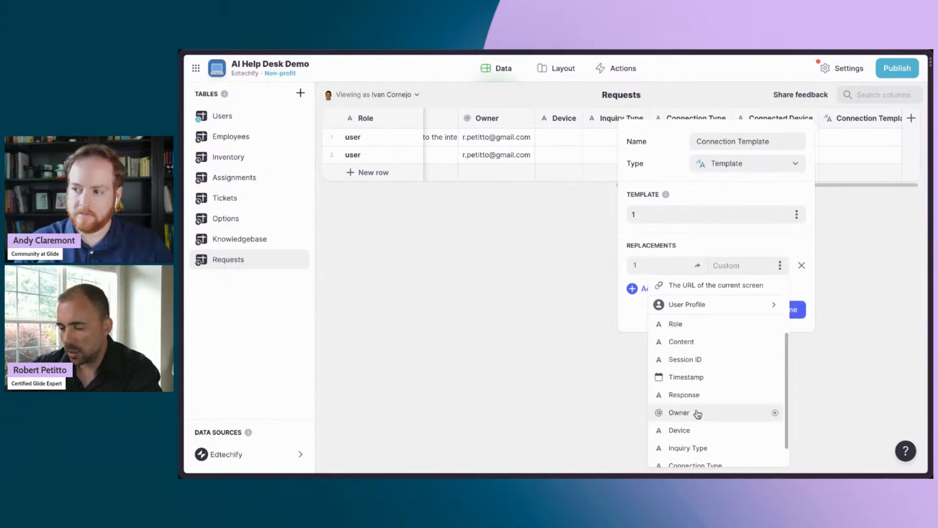
{"action": "left_click", "coordinate": [693, 448]}
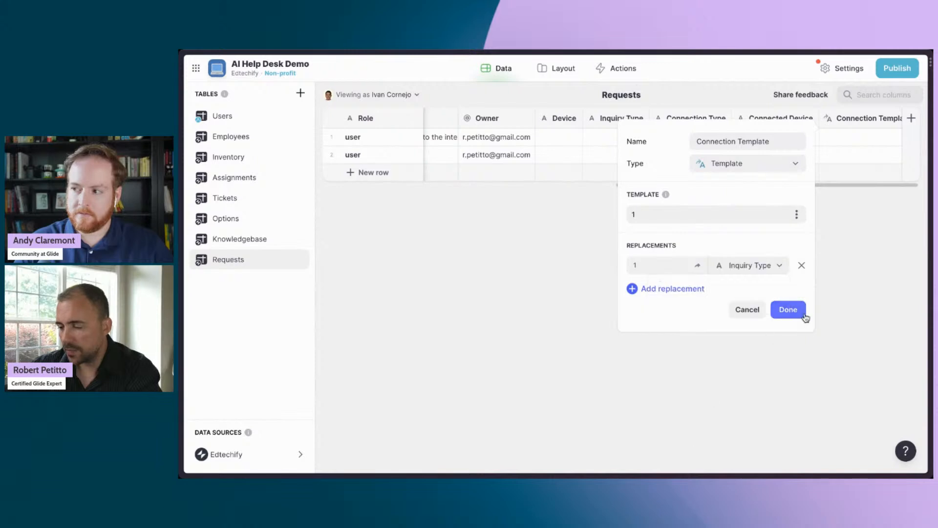
{"action": "left_click", "coordinate": [788, 309]}
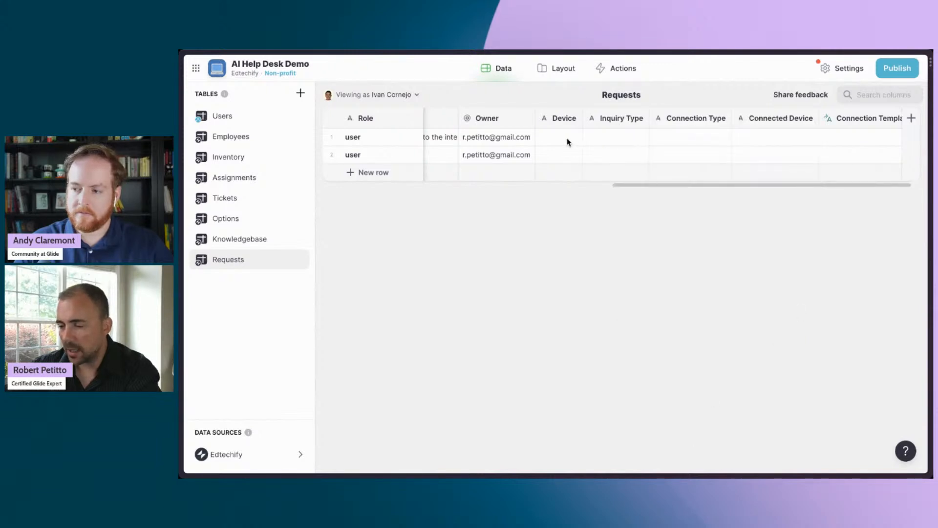
- Extend the template with '2', mapped to the Device column
{"action": "left_click", "coordinate": [851, 119]}
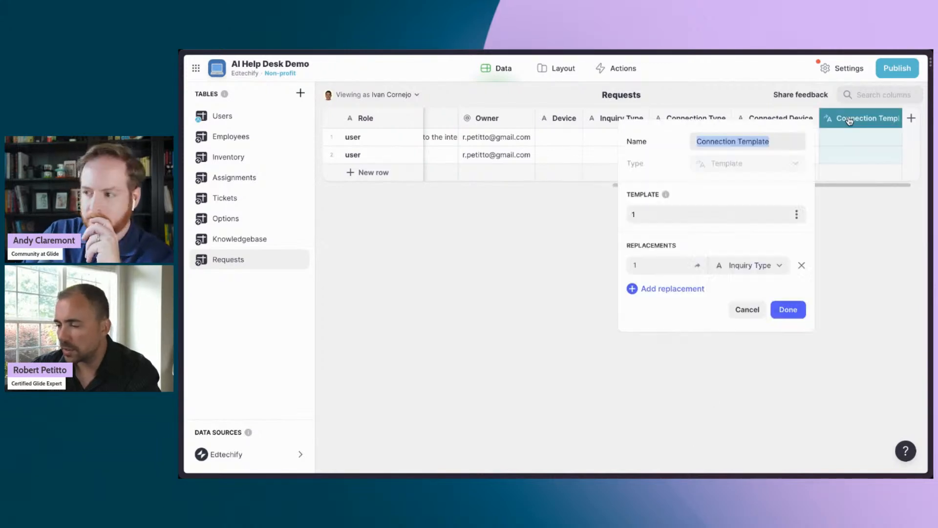
{"action": "left_click", "coordinate": [659, 215]}
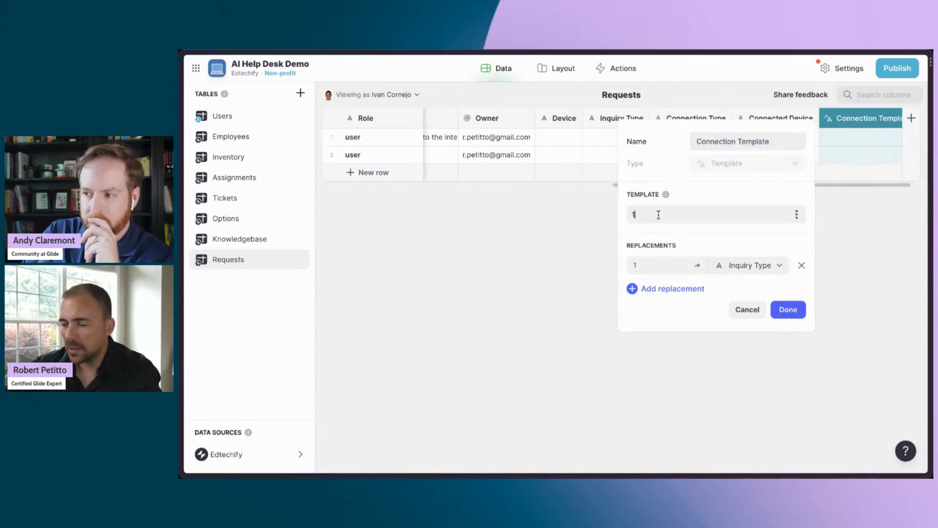
{"action": "type", "text": "2"}
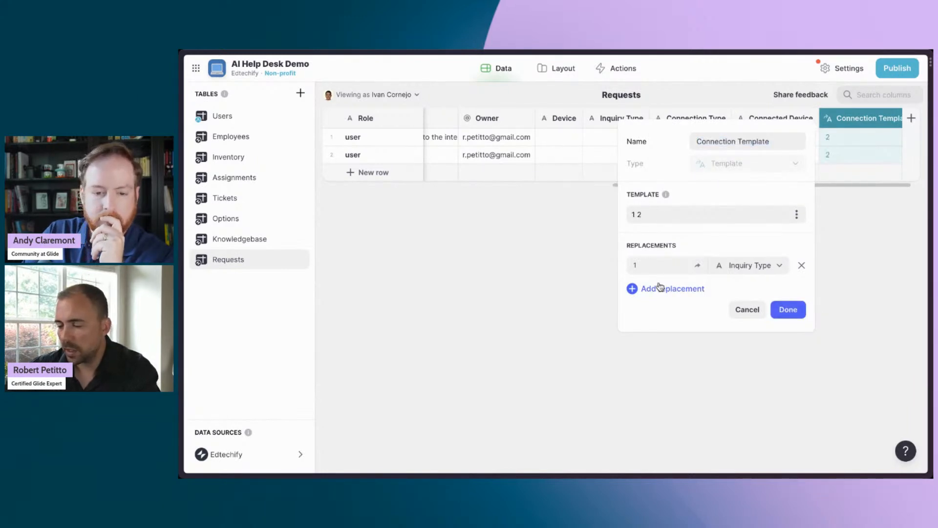
{"action": "left_click", "coordinate": [660, 288]}
{"action": "type", "text": "2"}
{"action": "left_click", "coordinate": [780, 288]}
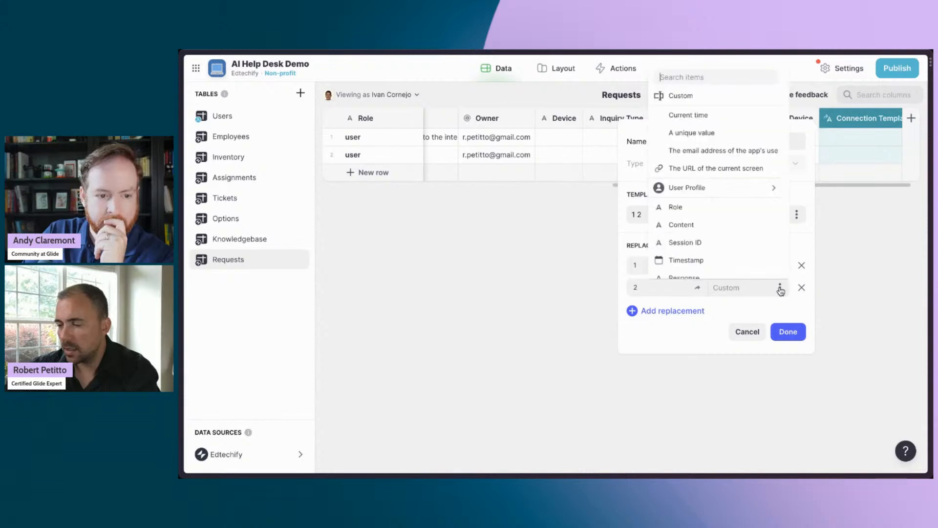
{"action": "scroll", "coordinate": [739, 244], "scroll_direction": "down", "scroll_amount": 2}
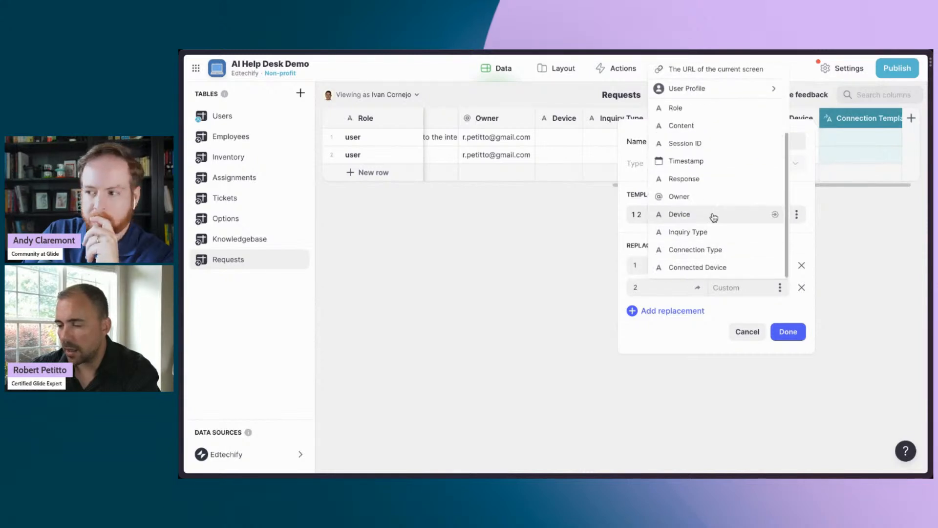
{"action": "left_click", "coordinate": [677, 218]}
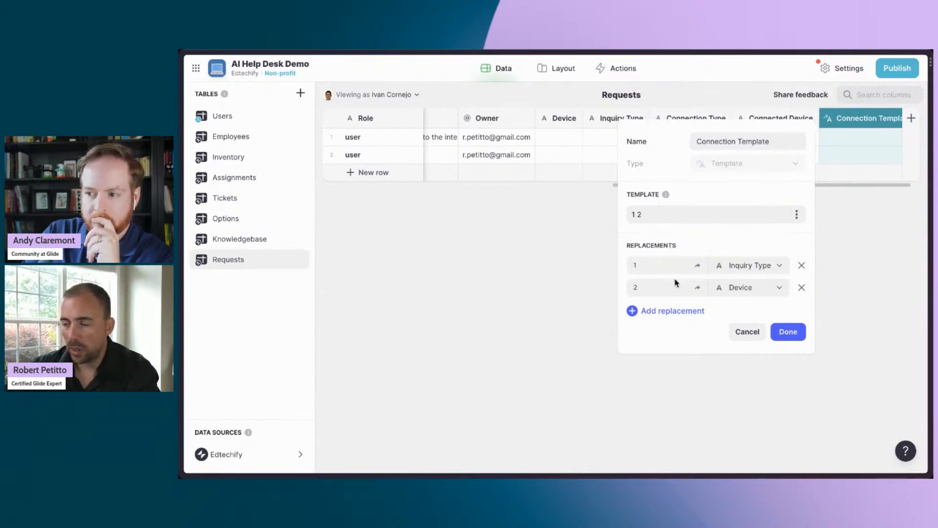
- Append 'to 3' to the template, with replacement 3 mapped to Connection Type
{"action": "left_click", "coordinate": [667, 311]}
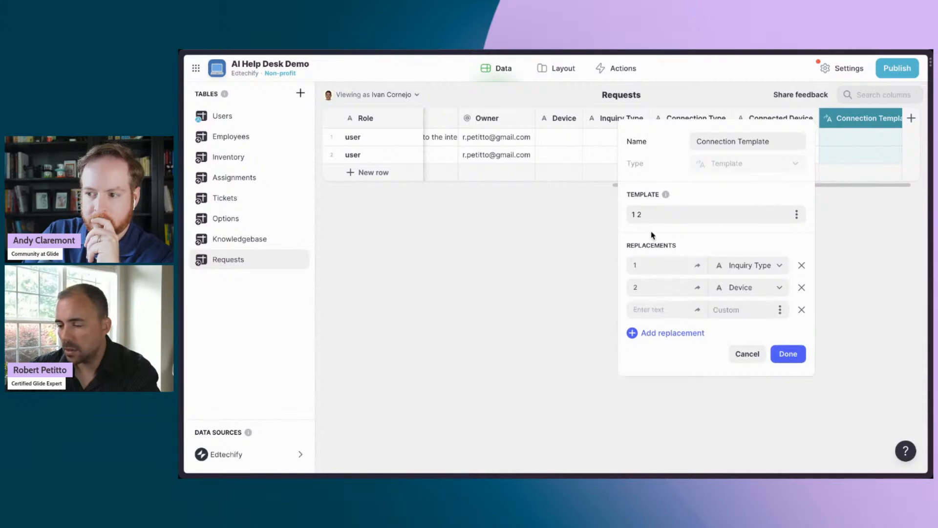
{"action": "type", "text": "to 3"}
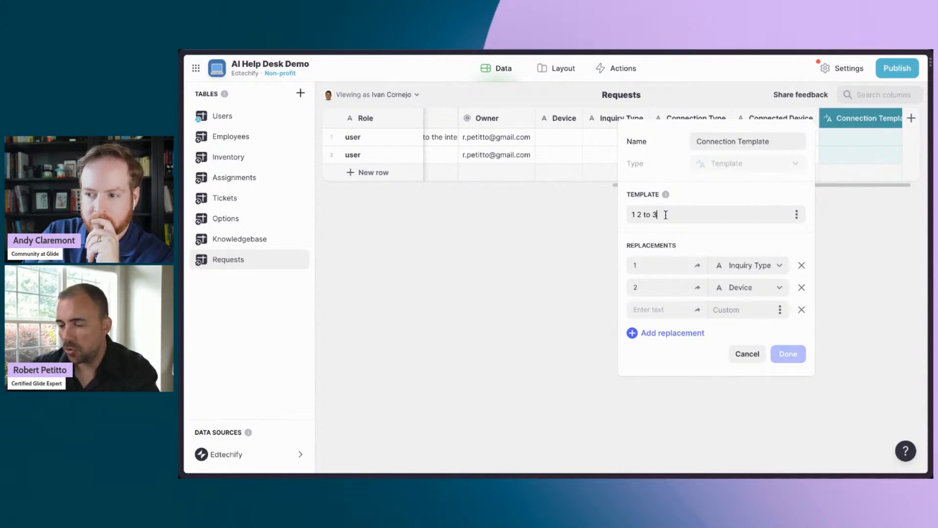
{"action": "left_click", "coordinate": [644, 310]}
{"action": "type", "text": "3"}
{"action": "left_click", "coordinate": [780, 310]}
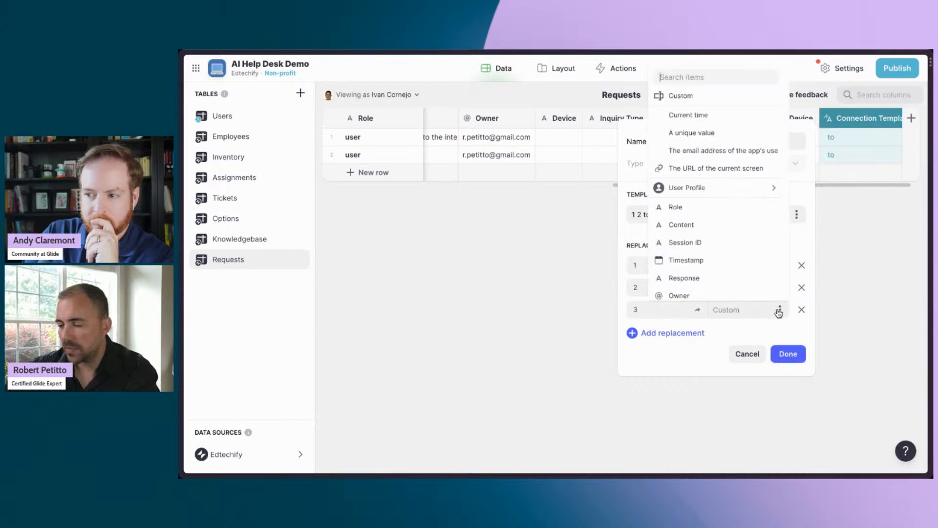
{"action": "scroll", "coordinate": [750, 285], "scroll_direction": "down", "scroll_amount": 3}
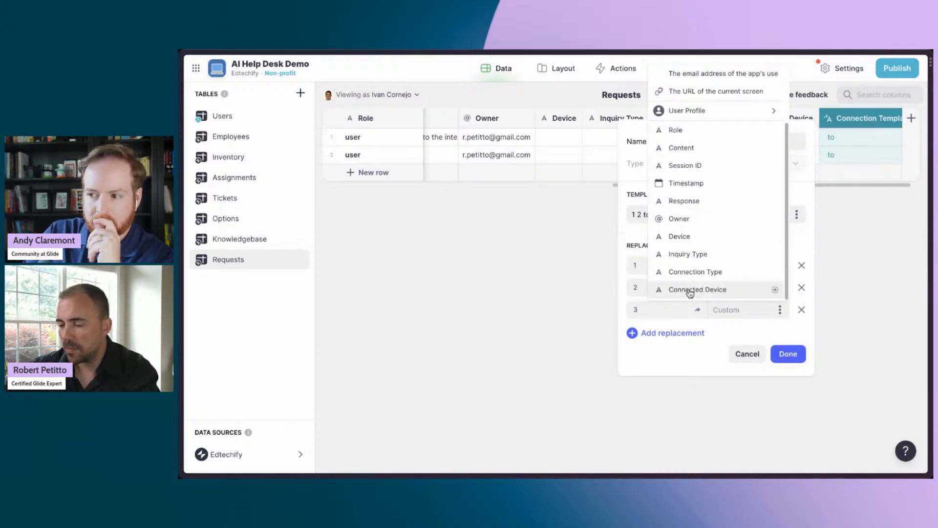
{"action": "left_click", "coordinate": [690, 273]}
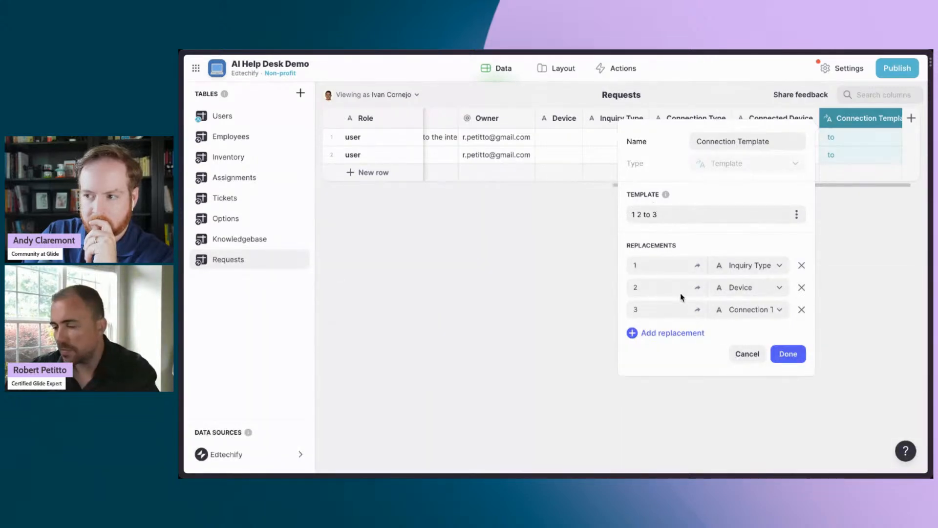
- Append '(4)' to the template and map replacement 4 to Connected Device
{"action": "type", "text": "("}
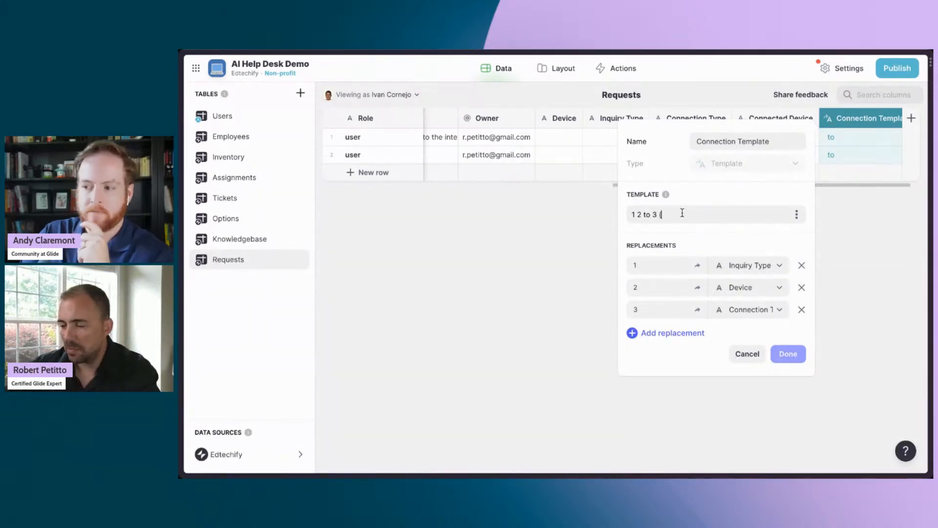
{"action": "type", "text": "4)"}
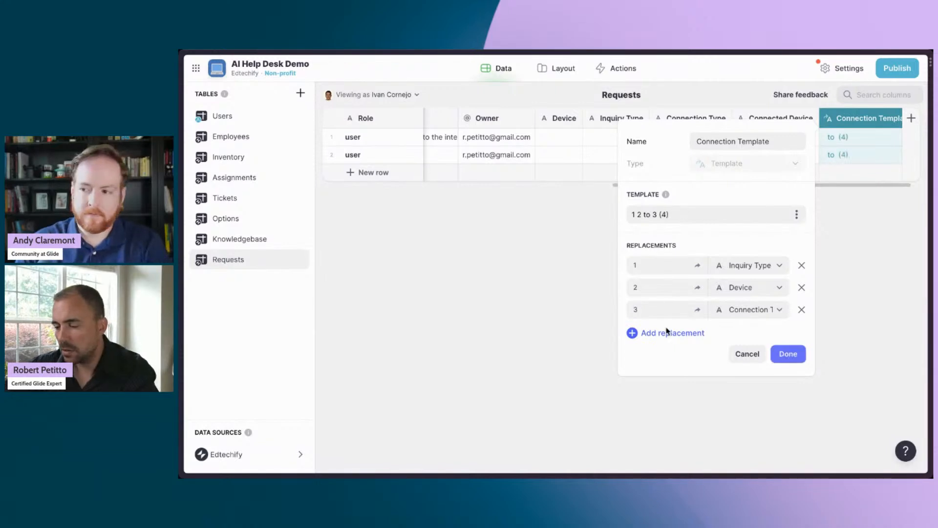
{"action": "left_click", "coordinate": [664, 332]}
{"action": "type", "text": "4"}
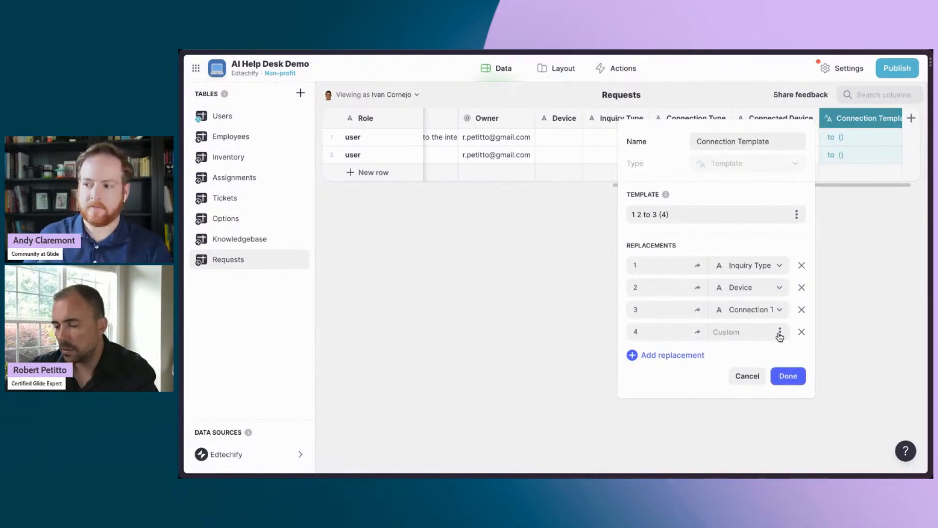
{"action": "left_click", "coordinate": [780, 332]}
{"action": "scroll", "coordinate": [758, 304], "scroll_direction": "down", "scroll_amount": 1}
{"action": "left_click", "coordinate": [755, 310]}
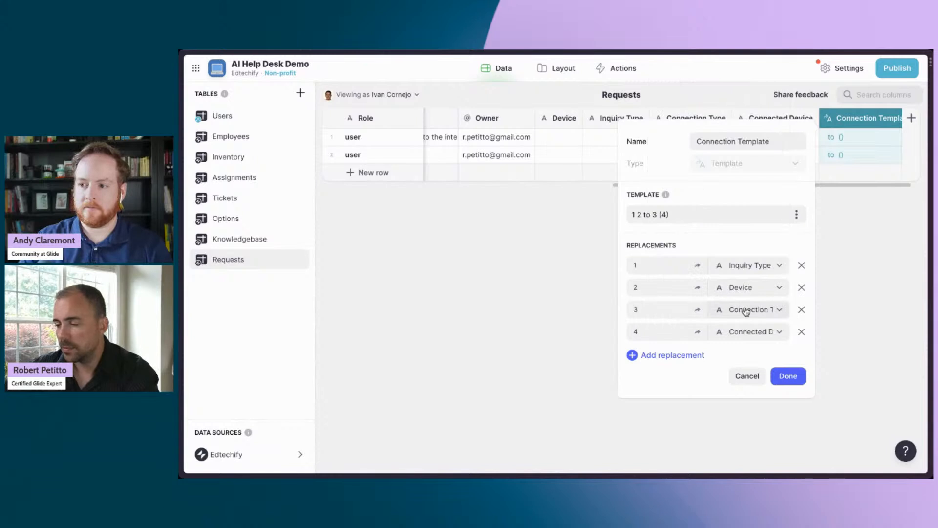
{"action": "left_click", "coordinate": [787, 376]}
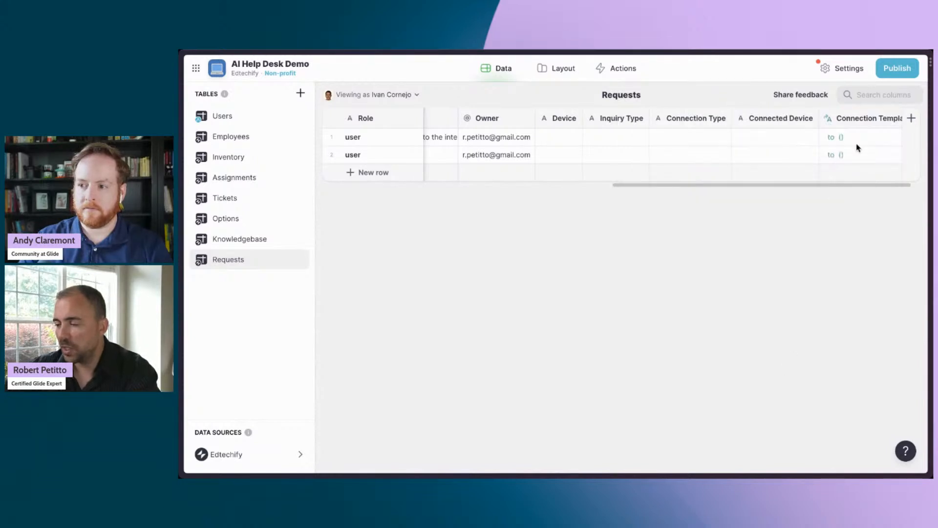
- Compare row 2's Connection Template value with its Content text
{"action": "left_click", "coordinate": [846, 157]}
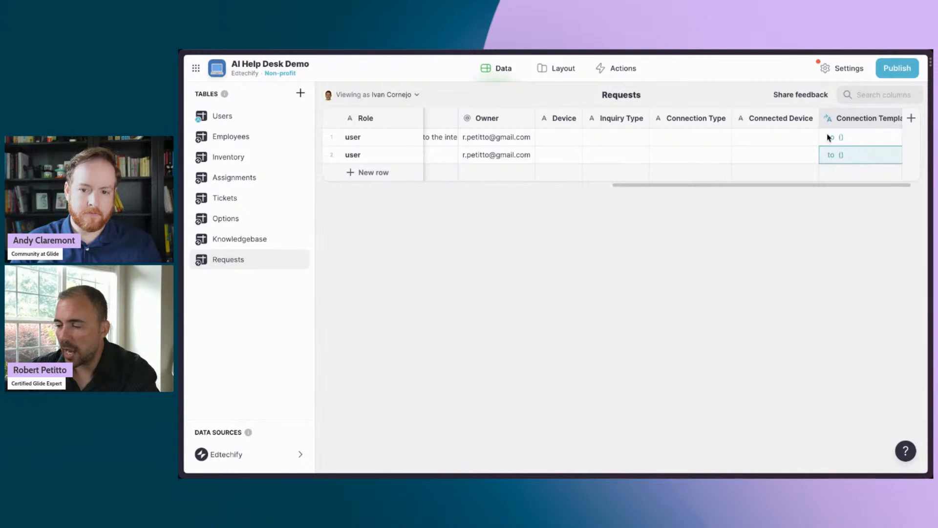
{"action": "scroll", "coordinate": [820, 145], "scroll_direction": "left", "scroll_amount": 5}
{"action": "left_click", "coordinate": [533, 157]}
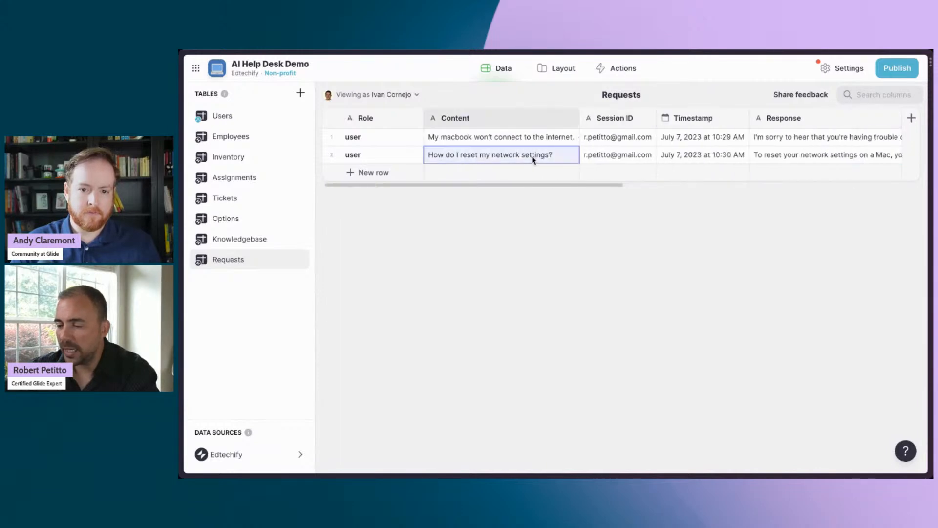
{"action": "scroll", "coordinate": [533, 158], "scroll_direction": "right", "scroll_amount": 5}
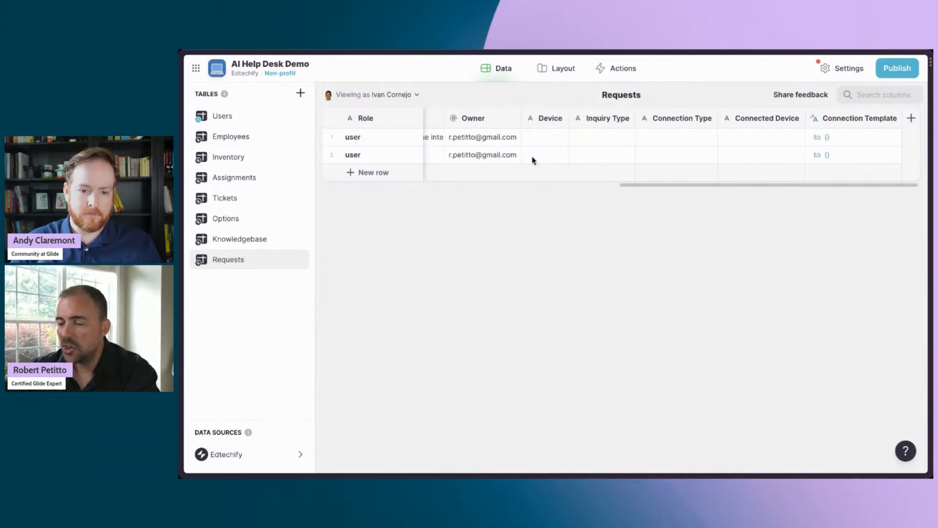
{"action": "left_click", "coordinate": [838, 155]}
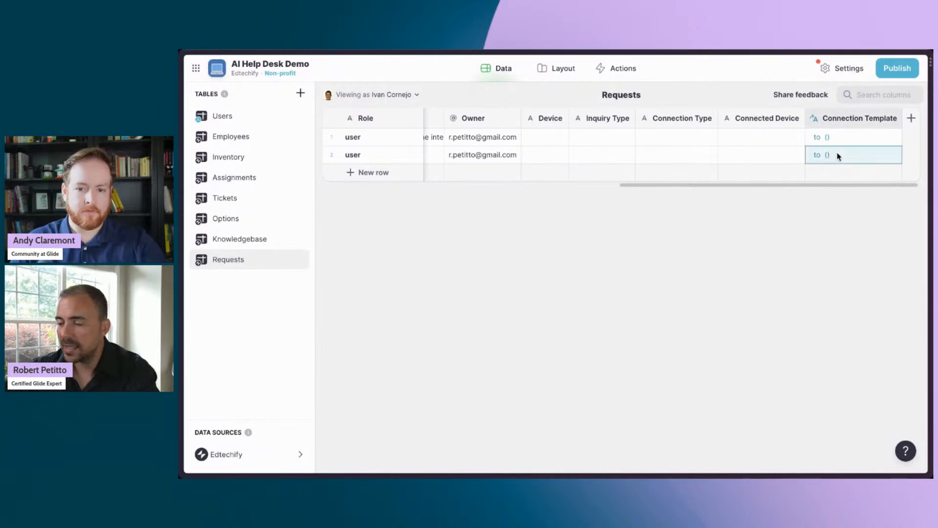
{"action": "scroll", "coordinate": [837, 155], "scroll_direction": "left", "scroll_amount": 5}
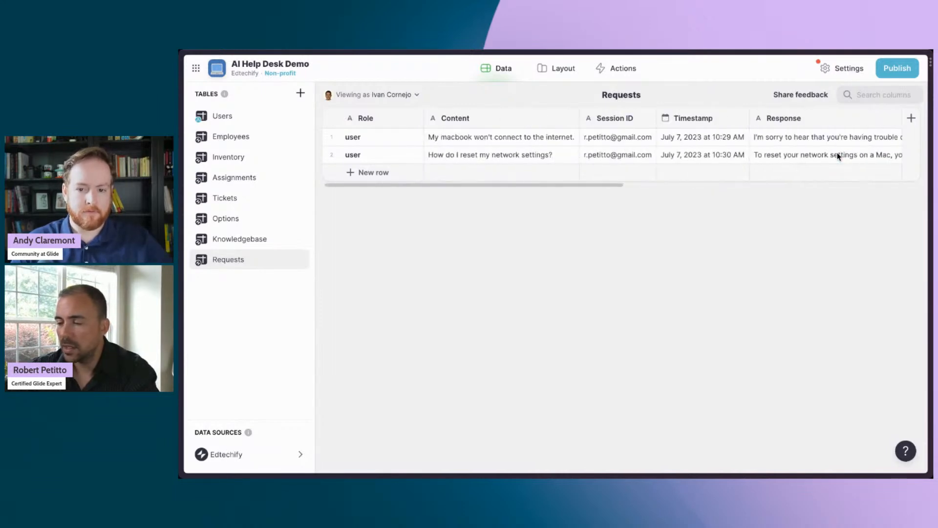
{"action": "left_click", "coordinate": [528, 156]}
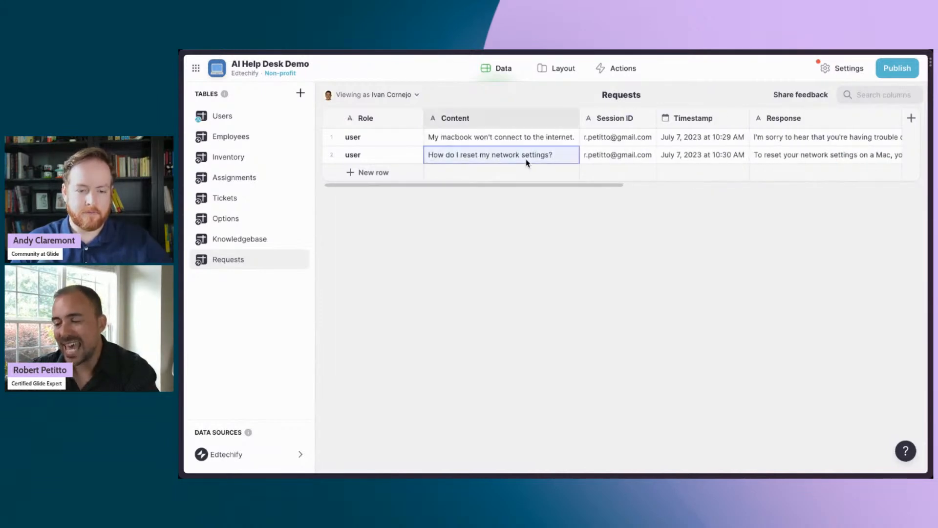
{"action": "left_click", "coordinate": [562, 68]}
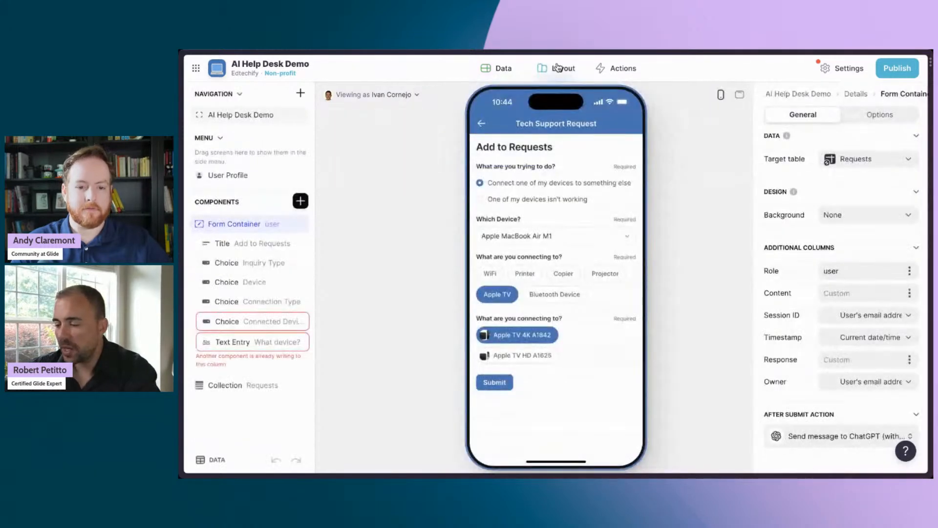
- Replace the form's after-submit action with a new custom action that starts with the ChatGPT message step
{"action": "left_click", "coordinate": [802, 439]}
{"action": "scroll", "coordinate": [807, 440], "scroll_direction": "down", "scroll_amount": 3}
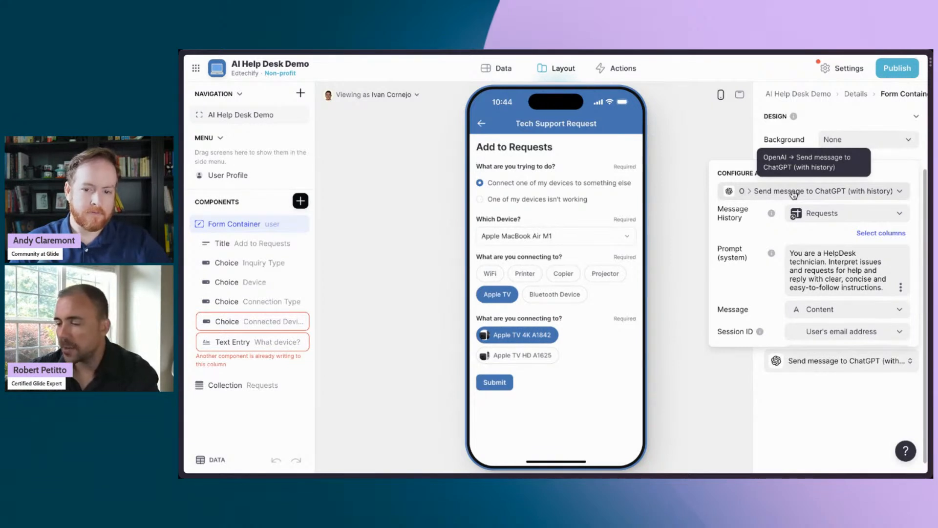
{"action": "left_click", "coordinate": [761, 193]}
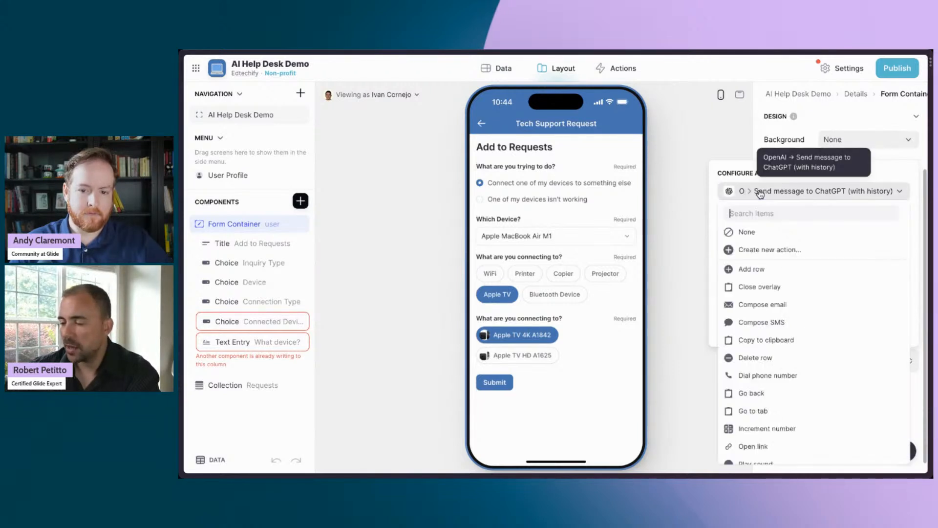
{"action": "left_click", "coordinate": [773, 254]}
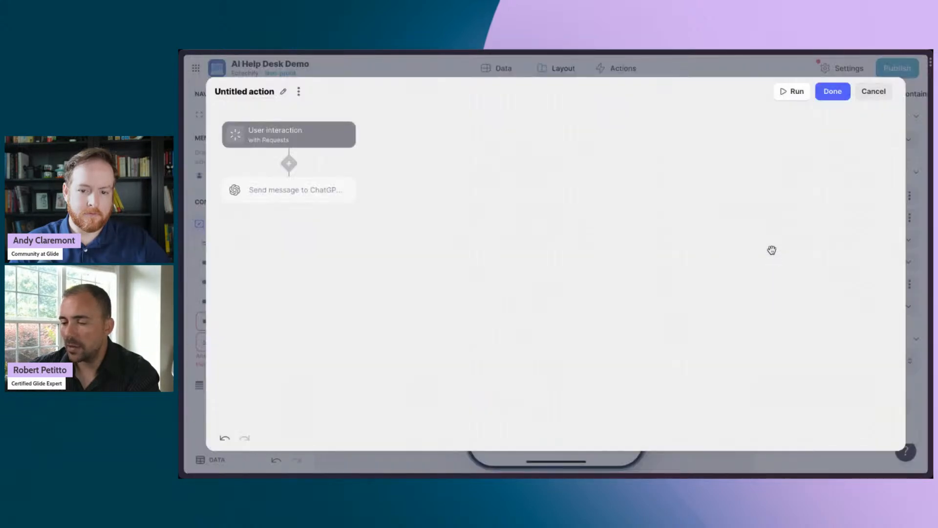
- Check the ChatGPT step, then rename the untitled action to 'Set Content and Call OpenAI'
{"action": "left_click", "coordinate": [325, 192]}
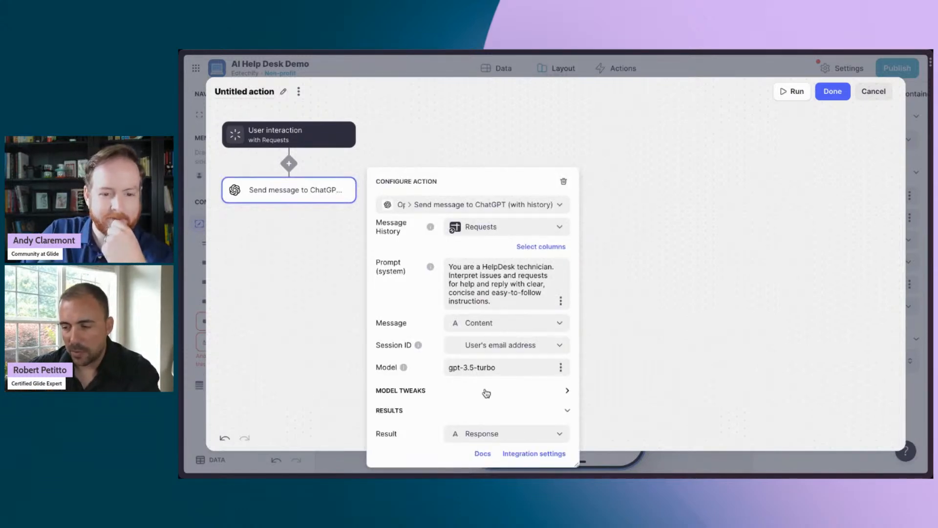
{"action": "left_click", "coordinate": [291, 340]}
{"action": "left_click", "coordinate": [256, 95]}
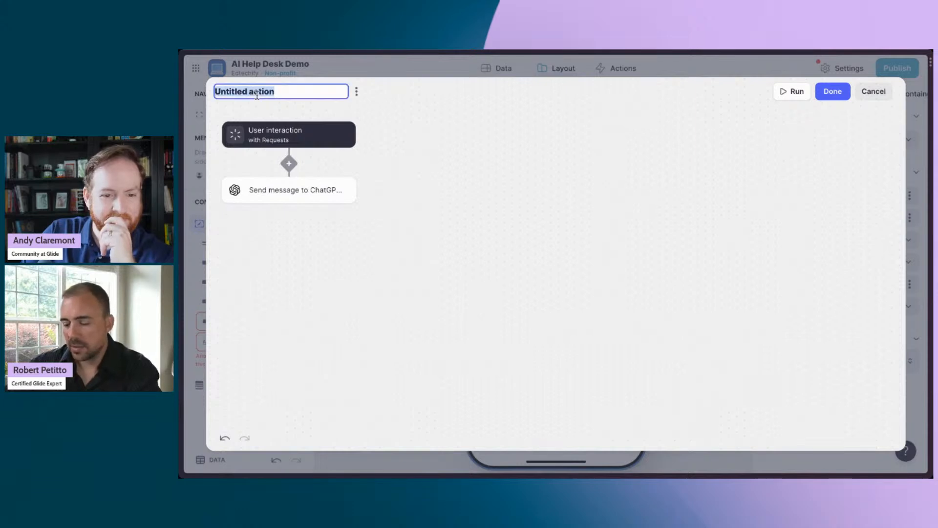
{"action": "type", "text": "Set Cont"}
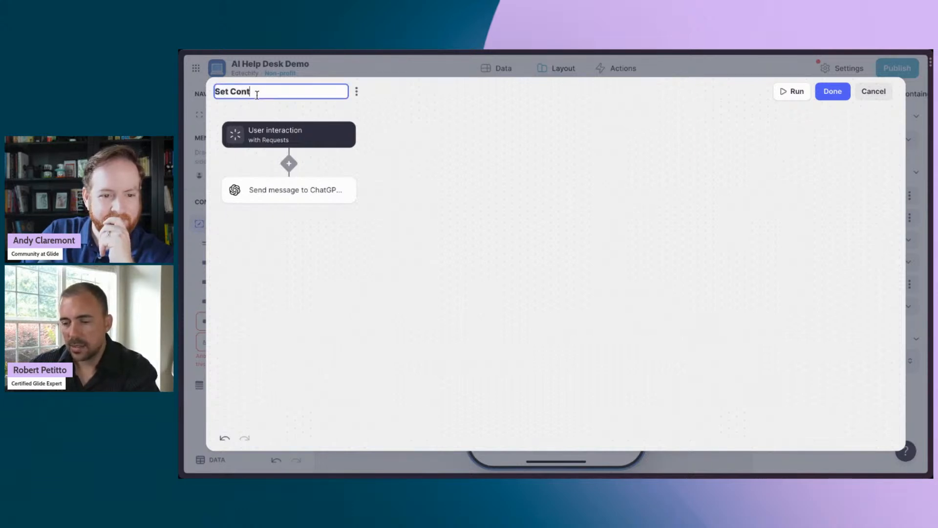
{"action": "type", "text": "ent and Call OpenAI"}
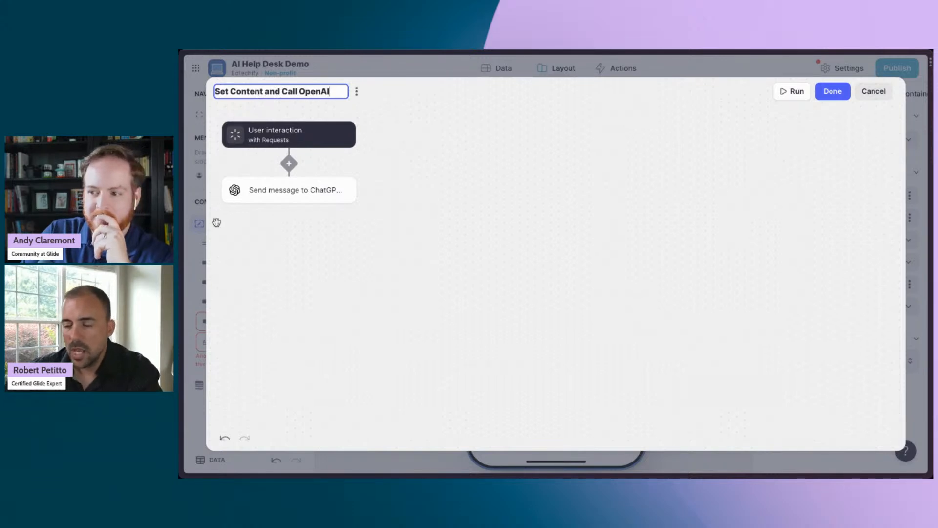
{"action": "left_click", "coordinate": [321, 267]}
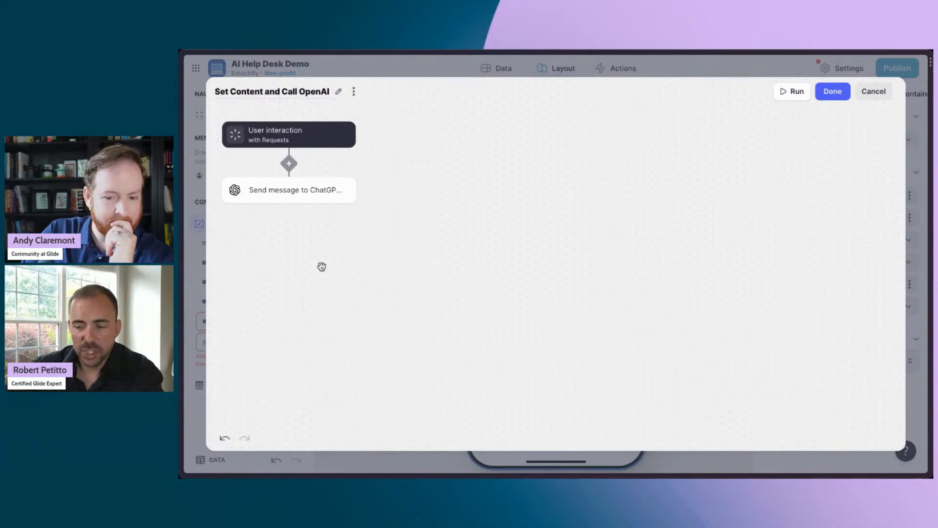
{"action": "mouse_move", "coordinate": [288, 203]}
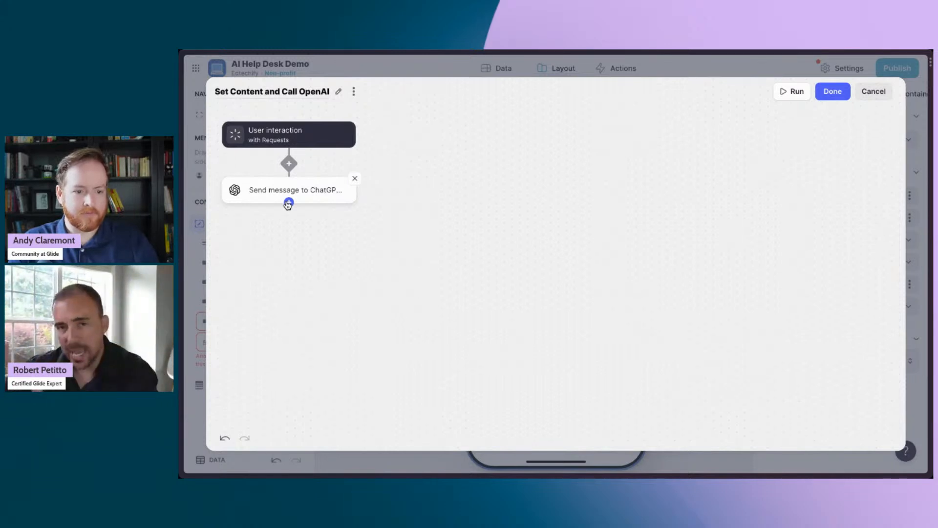
- Add a Set column values step and move it above the ChatGPT step
{"action": "left_click", "coordinate": [289, 203]}
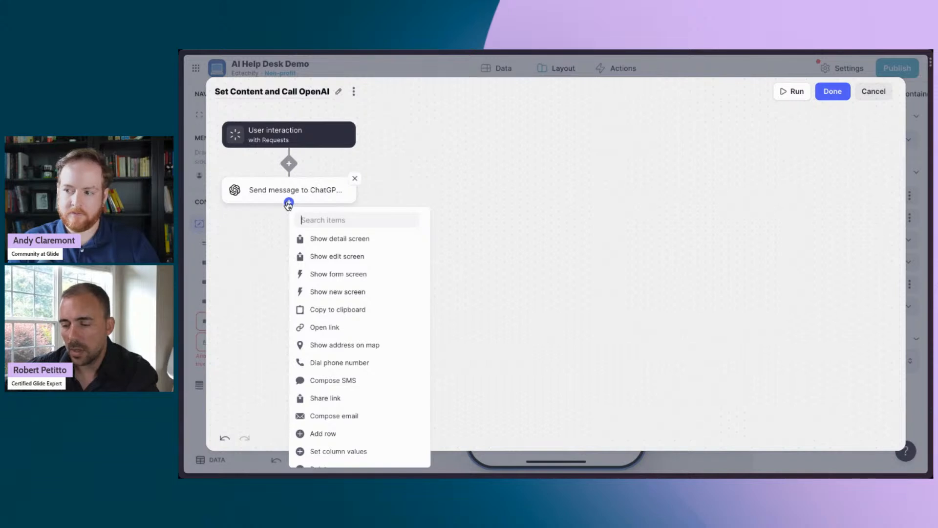
{"action": "type", "text": "set"}
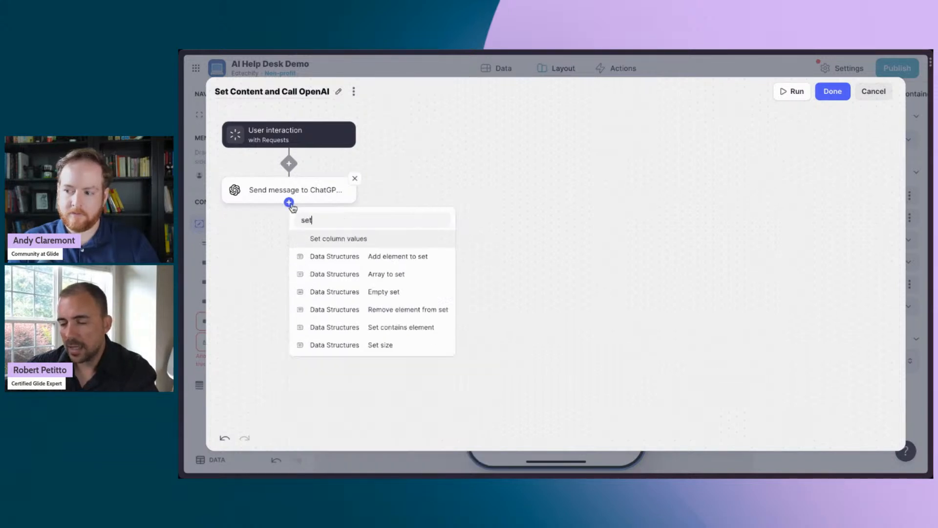
{"action": "left_click", "coordinate": [339, 239]}
{"action": "left_click_drag", "start_coordinate": [313, 229], "coordinate": [318, 189]}
{"action": "left_click", "coordinate": [310, 187]}
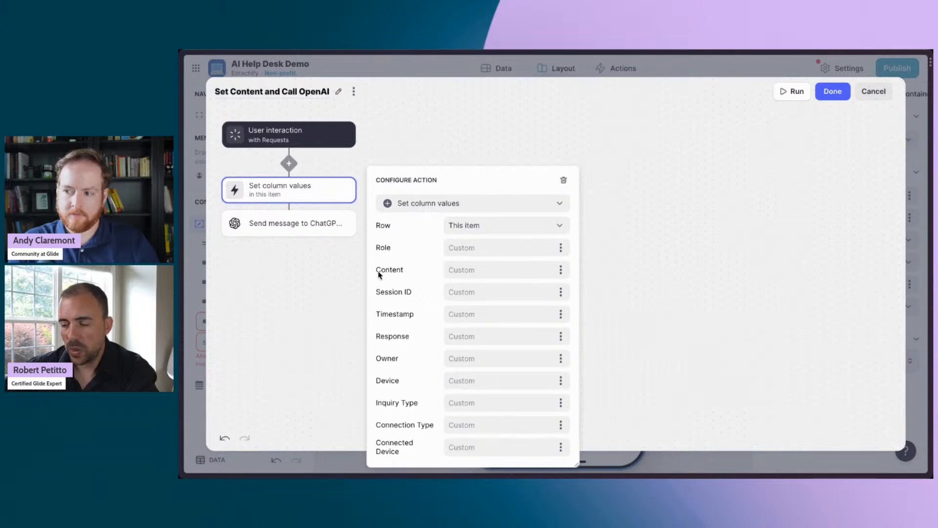
- Set the Content column to Connection Template, review the ChatGPT step, and save the action
{"action": "left_click_drag", "start_coordinate": [375, 272], "coordinate": [407, 273]}
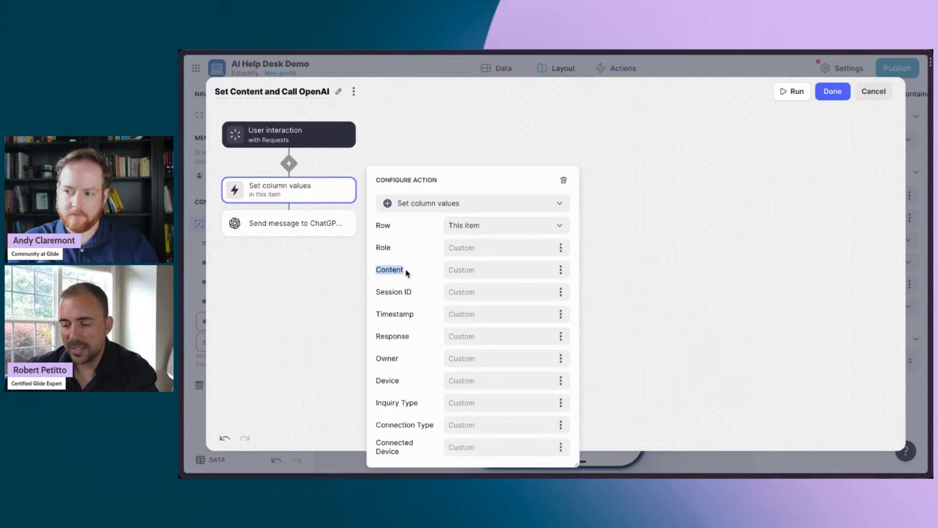
{"action": "left_click", "coordinate": [561, 272]}
{"action": "scroll", "coordinate": [529, 245], "scroll_direction": "down", "scroll_amount": 3}
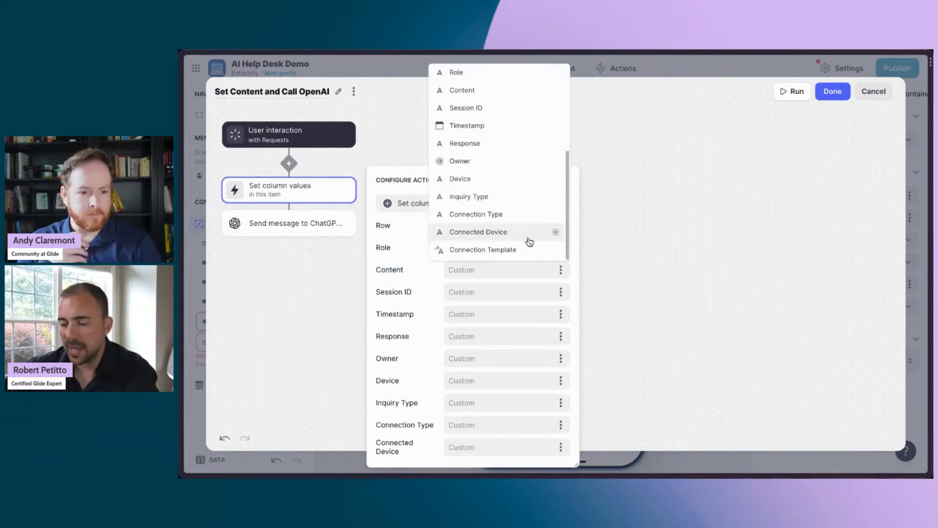
{"action": "left_click", "coordinate": [473, 250]}
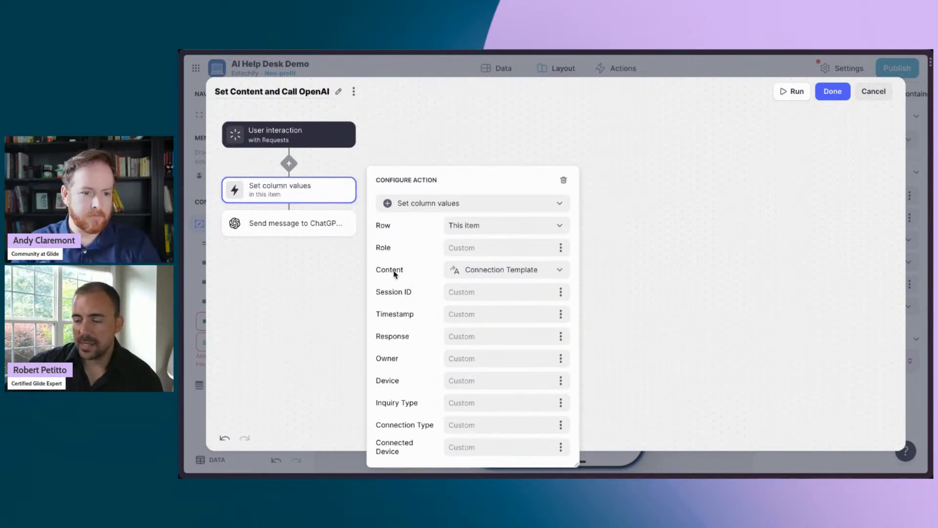
{"action": "left_click", "coordinate": [301, 223]}
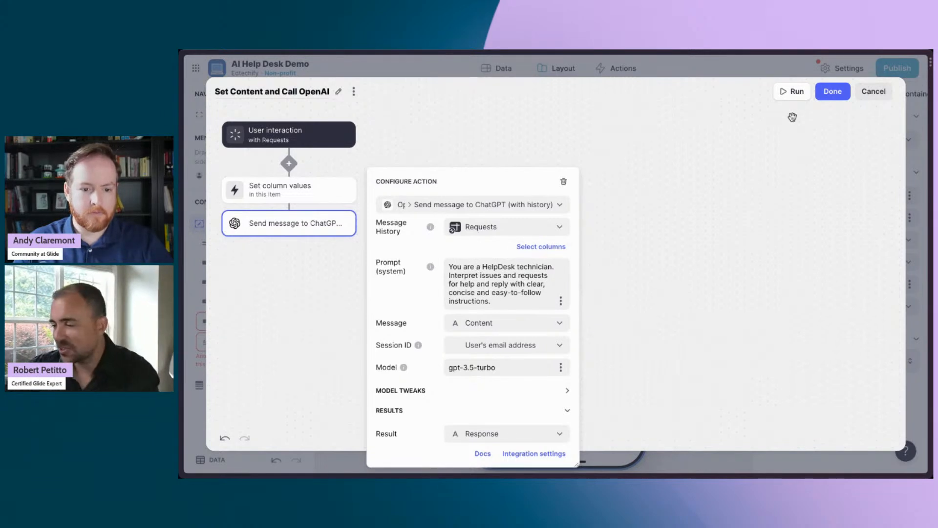
{"action": "left_click", "coordinate": [831, 92]}
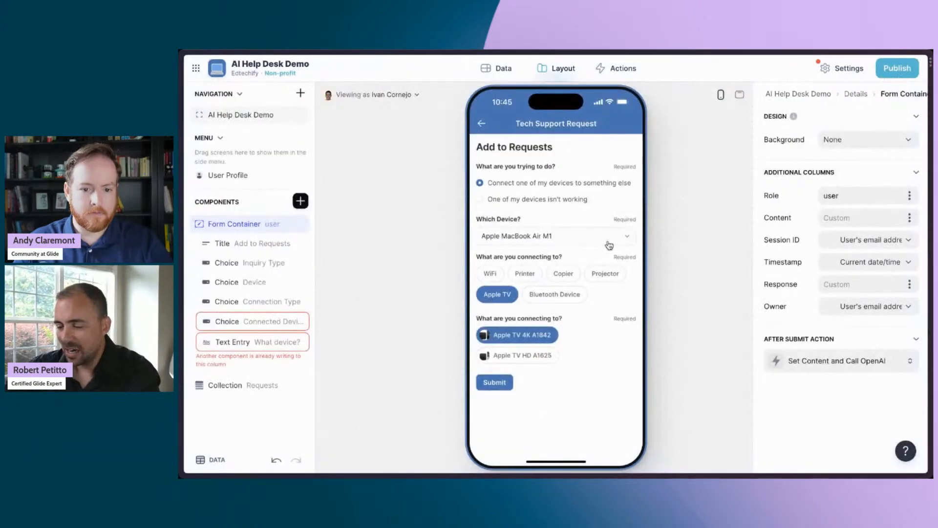
{"action": "left_click", "coordinate": [495, 382]}
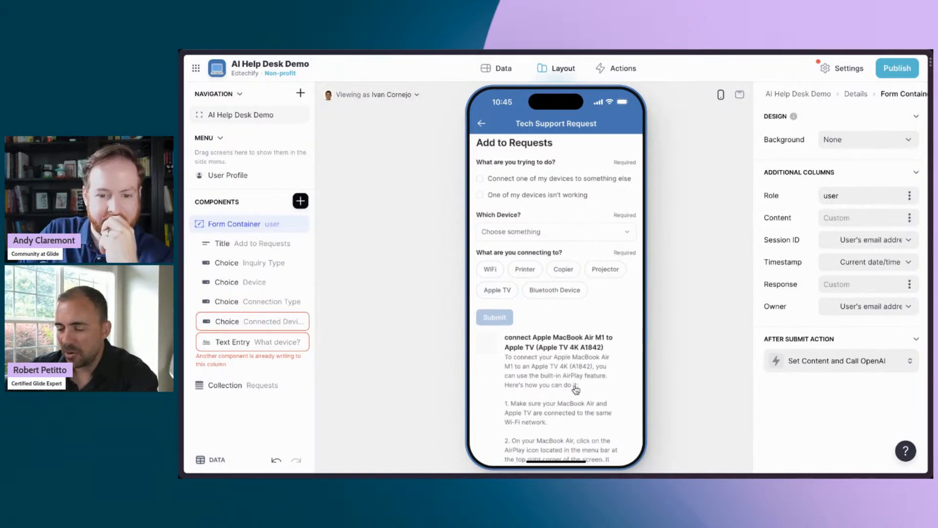
{"action": "scroll", "coordinate": [577, 389], "scroll_direction": "down", "scroll_amount": 4}
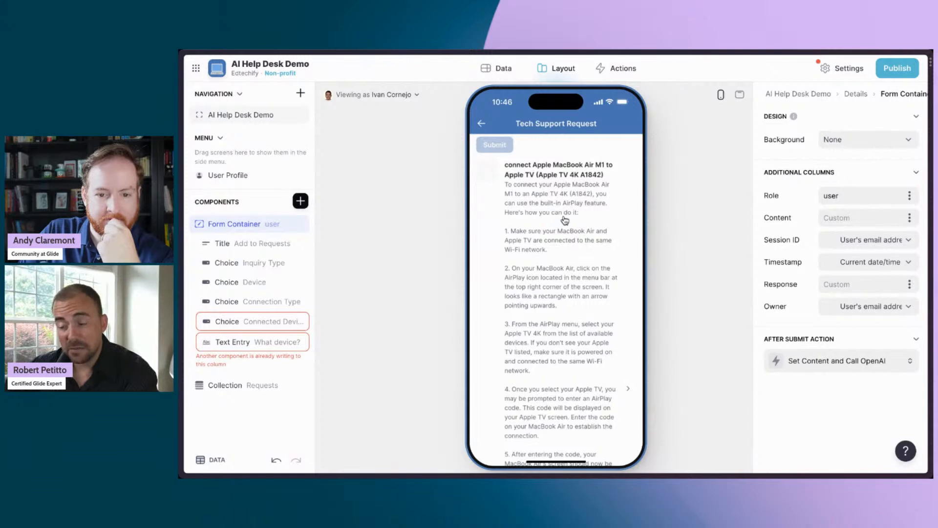
{"action": "scroll", "coordinate": [566, 220], "scroll_direction": "down", "scroll_amount": 1}
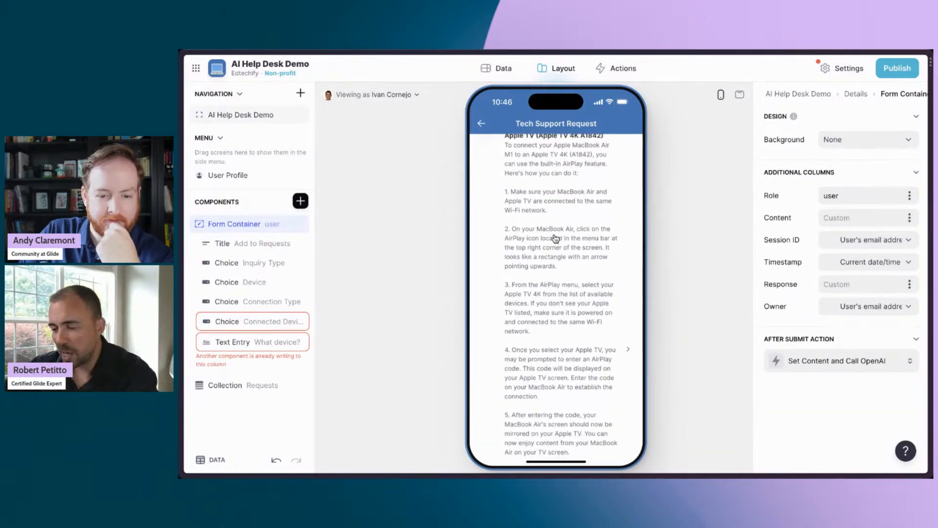
{"action": "scroll", "coordinate": [563, 294], "scroll_direction": "down", "scroll_amount": 3}
{"action": "scroll", "coordinate": [566, 307], "scroll_direction": "down", "scroll_amount": 2}
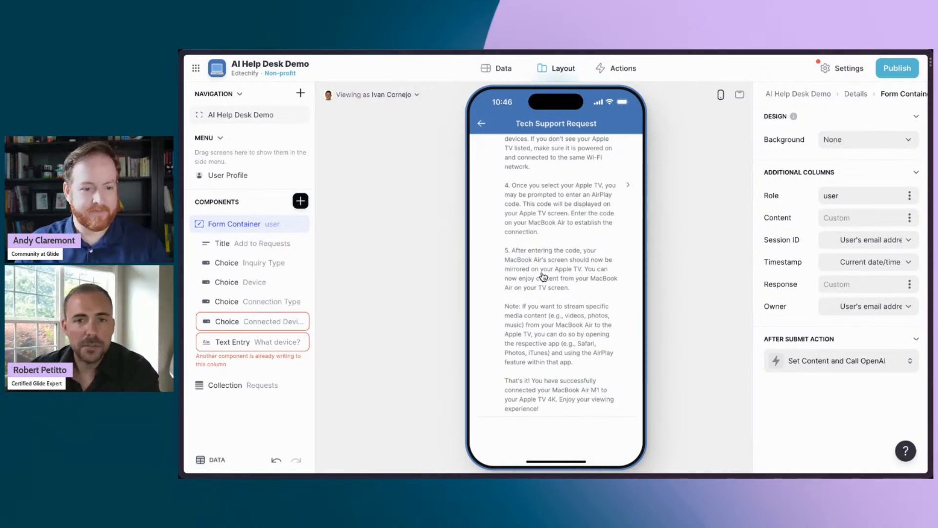
{"action": "scroll", "coordinate": [544, 277], "scroll_direction": "up", "scroll_amount": 10}
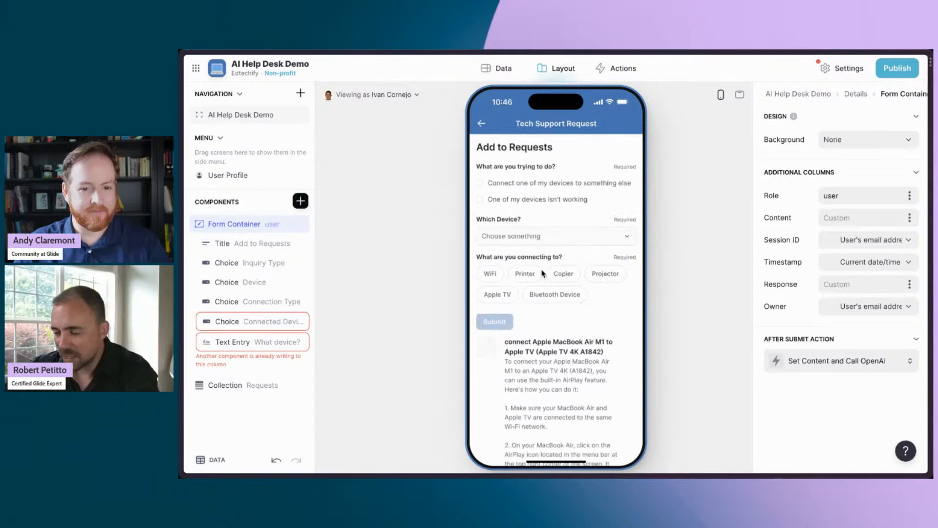
{"action": "scroll", "coordinate": [566, 346], "scroll_direction": "down", "scroll_amount": 5}
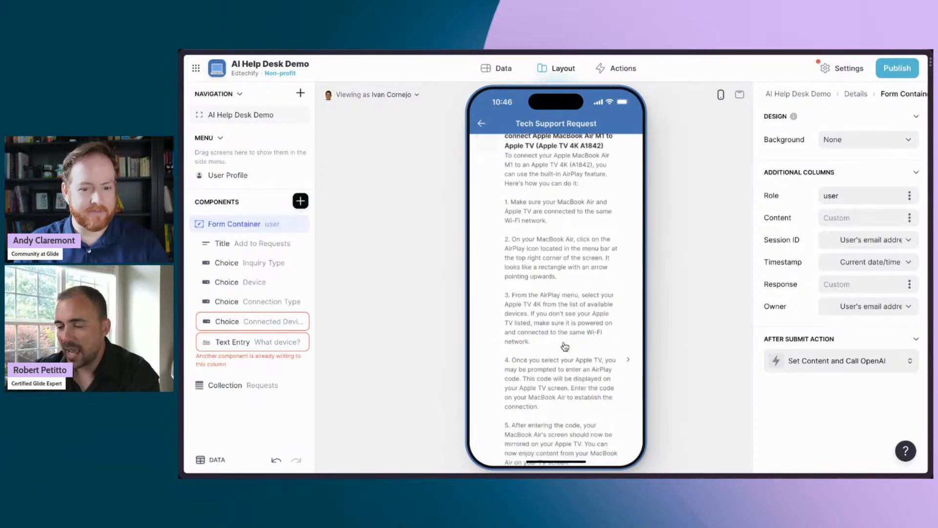
{"action": "scroll", "coordinate": [566, 347], "scroll_direction": "up", "scroll_amount": 1}
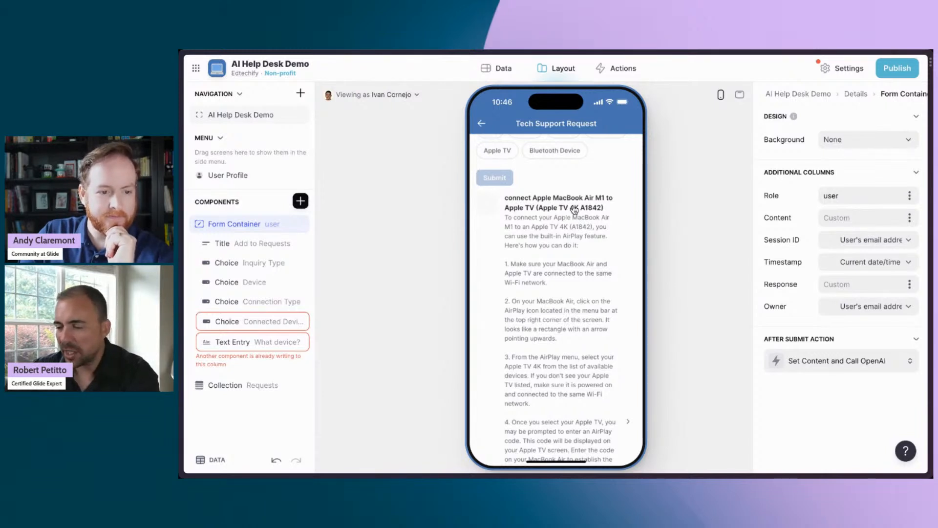
{"action": "scroll", "coordinate": [574, 209], "scroll_direction": "up", "scroll_amount": 2}
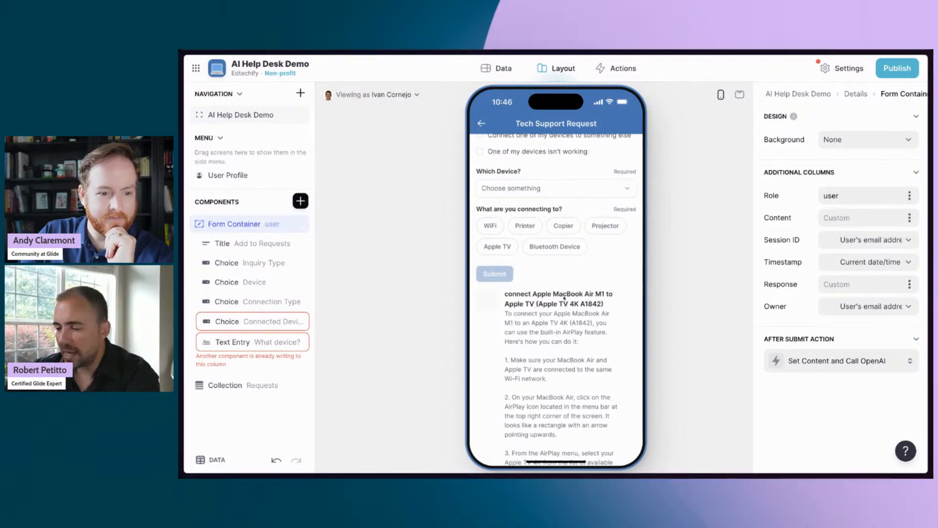
- Open the Requests table in the Data editor and bring up the Content column's options menu
{"action": "left_click", "coordinate": [502, 69]}
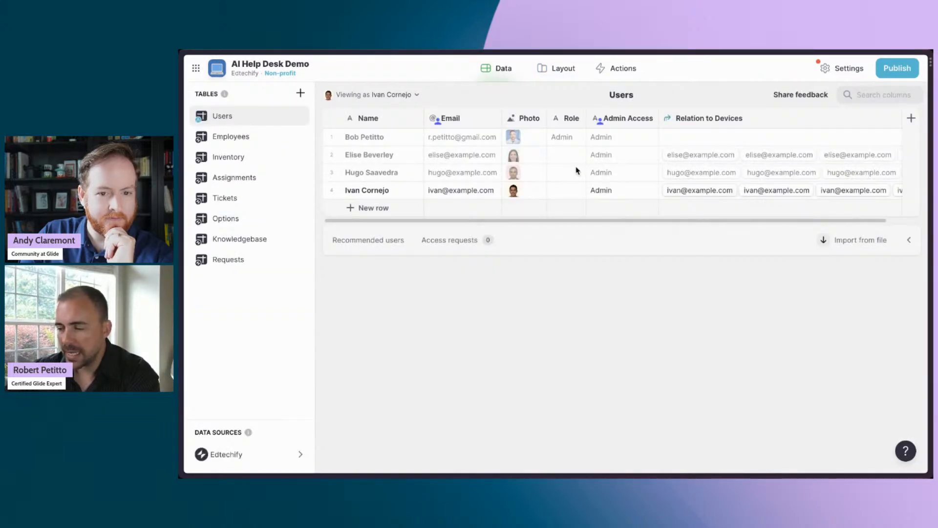
{"action": "left_click", "coordinate": [245, 262]}
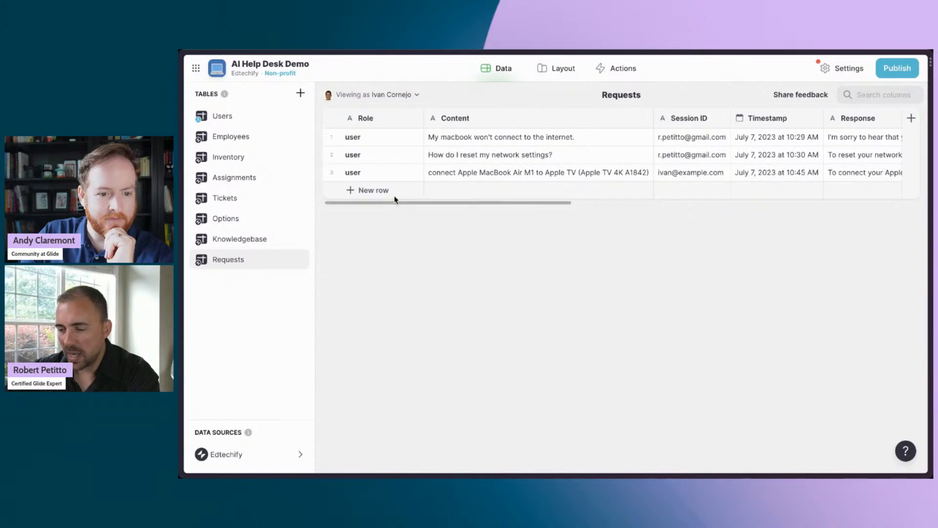
{"action": "left_click", "coordinate": [549, 174]}
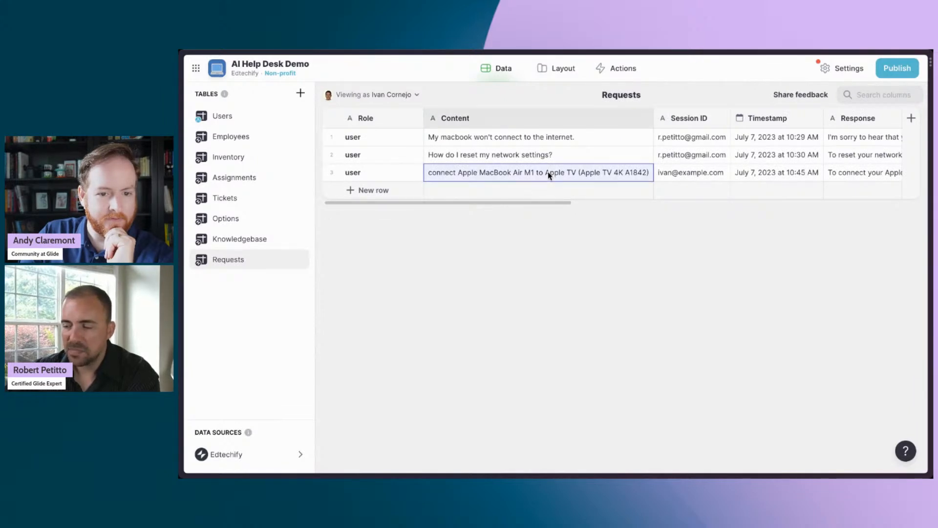
{"action": "left_click", "coordinate": [645, 118]}
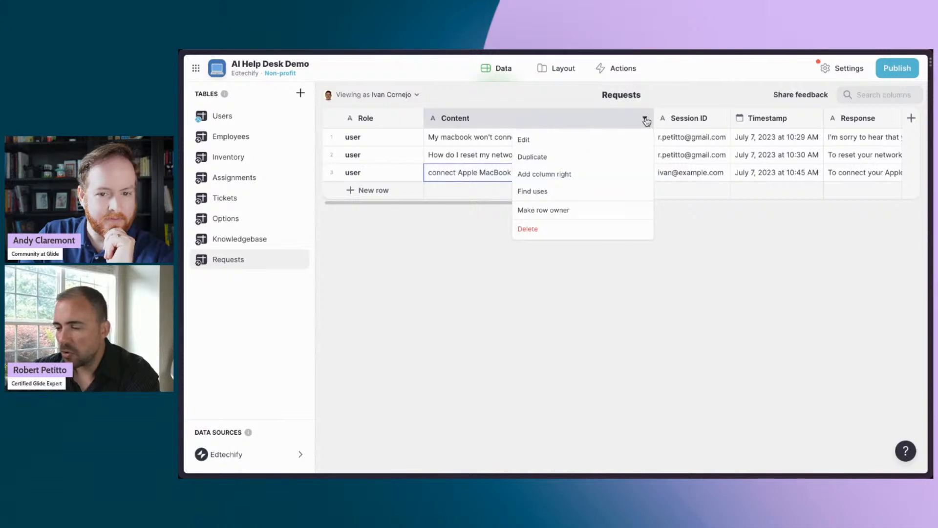
- Add a Content Display column right of Content, typed as Send message to ChatGPT
{"action": "left_click", "coordinate": [590, 173]}
{"action": "type", "text": "Content Diplay"}
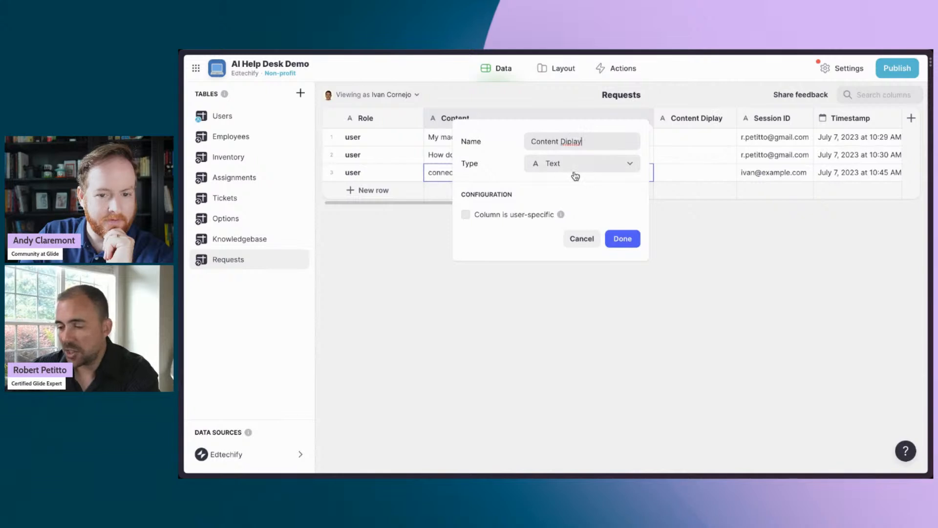
{"action": "left_click", "coordinate": [568, 140]}
{"action": "type", "text": "s"}
{"action": "left_click", "coordinate": [573, 165]}
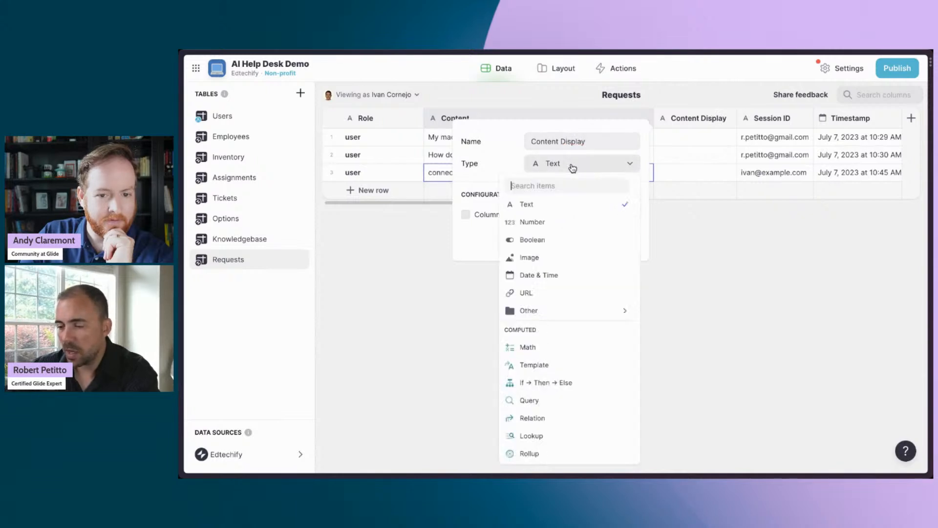
{"action": "type", "text": "ope"}
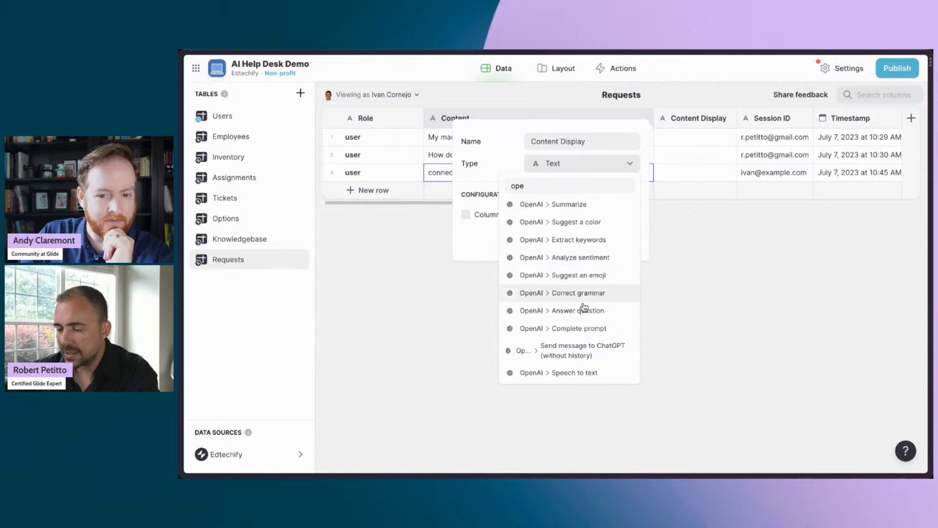
{"action": "left_click", "coordinate": [571, 356]}
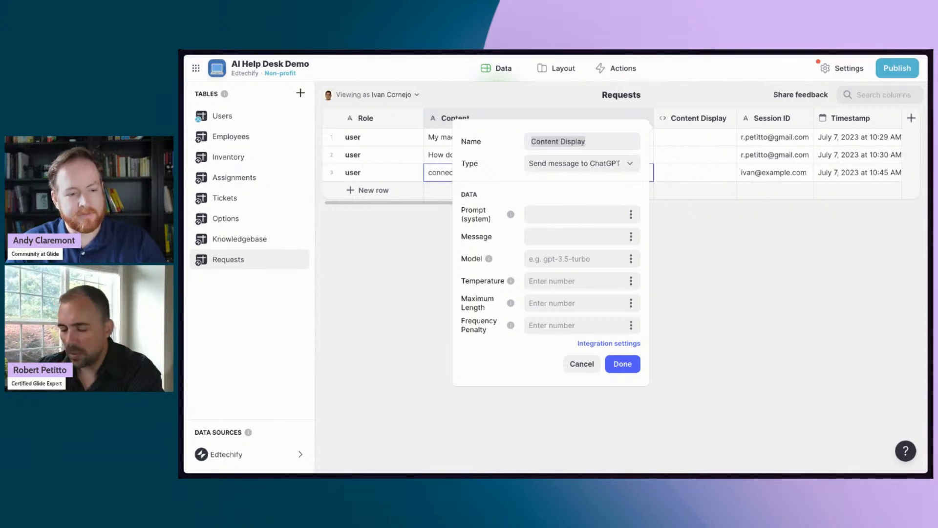
- Paste the gerund-title system prompt and send each row's Content as the message
{"action": "left_click", "coordinate": [564, 214]}
{"action": "type", "text": "Create a short title for this FAQ item. Do not include model numbers. Start each title with a gerund."}
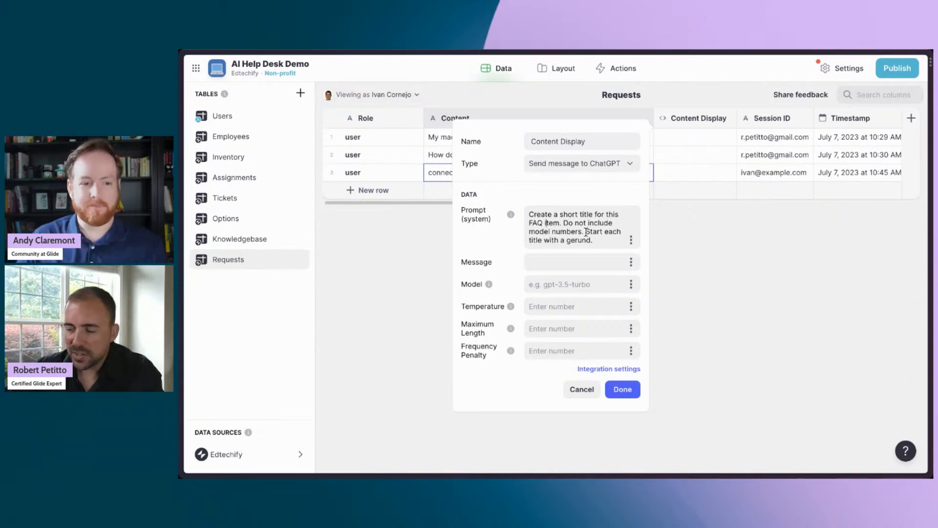
{"action": "left_click_drag", "start_coordinate": [586, 231], "coordinate": [597, 238]}
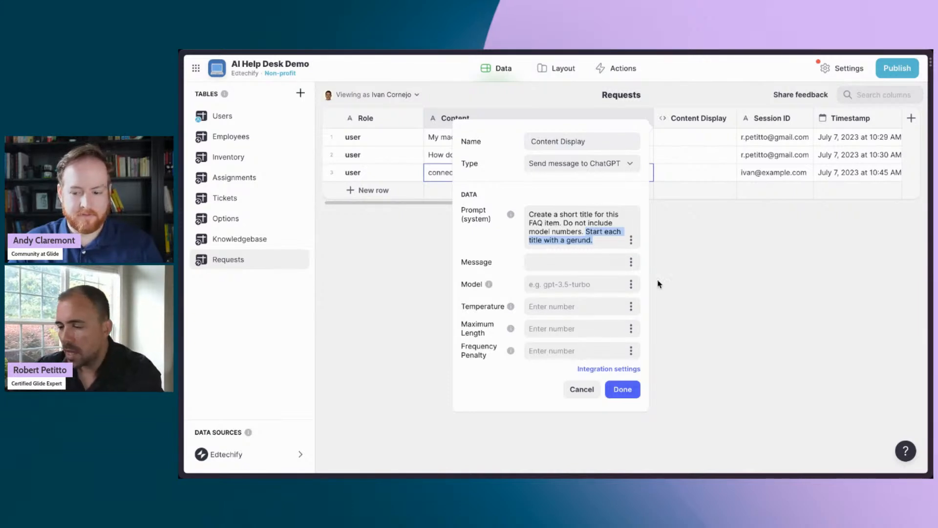
{"action": "left_click", "coordinate": [584, 263]}
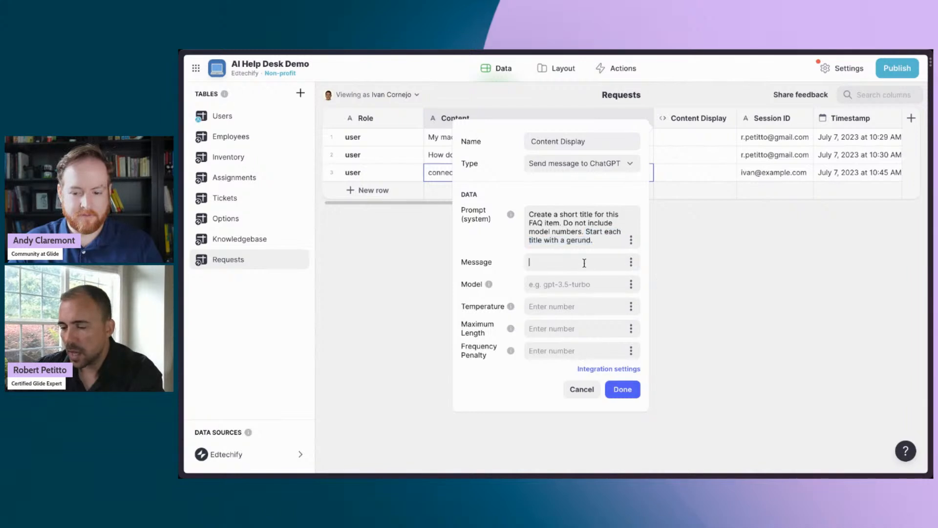
{"action": "left_click", "coordinate": [631, 263]}
{"action": "left_click", "coordinate": [558, 432]}
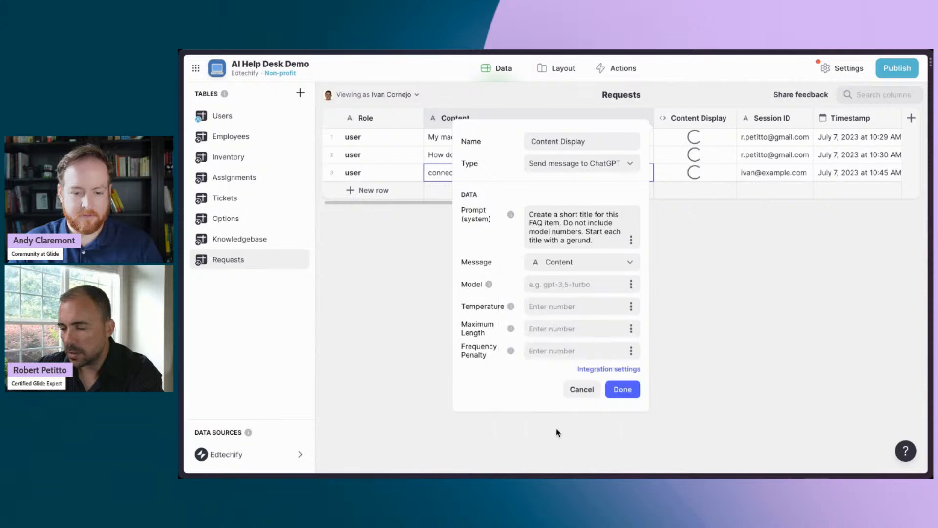
{"action": "left_click", "coordinate": [620, 390]}
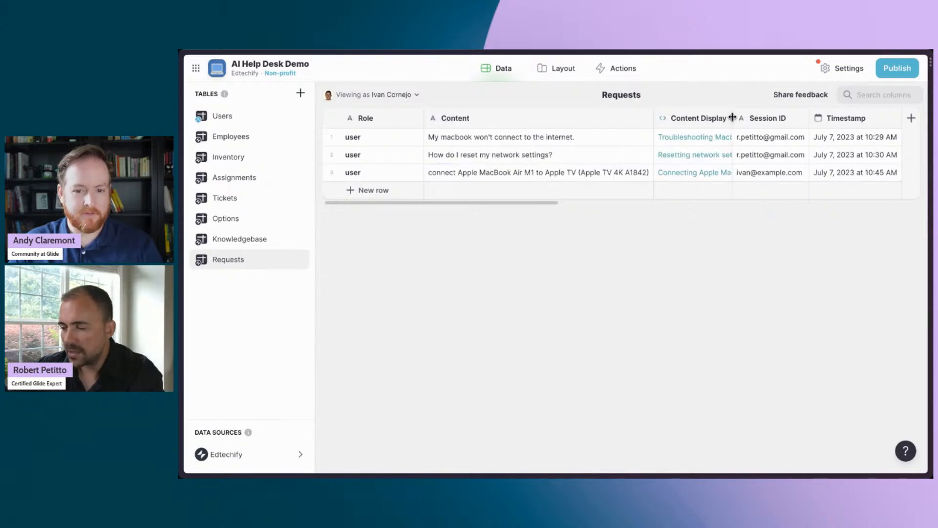
- Widen the Content Display column and check the generated titles in the rows
{"action": "left_click_drag", "start_coordinate": [732, 118], "coordinate": [875, 108]}
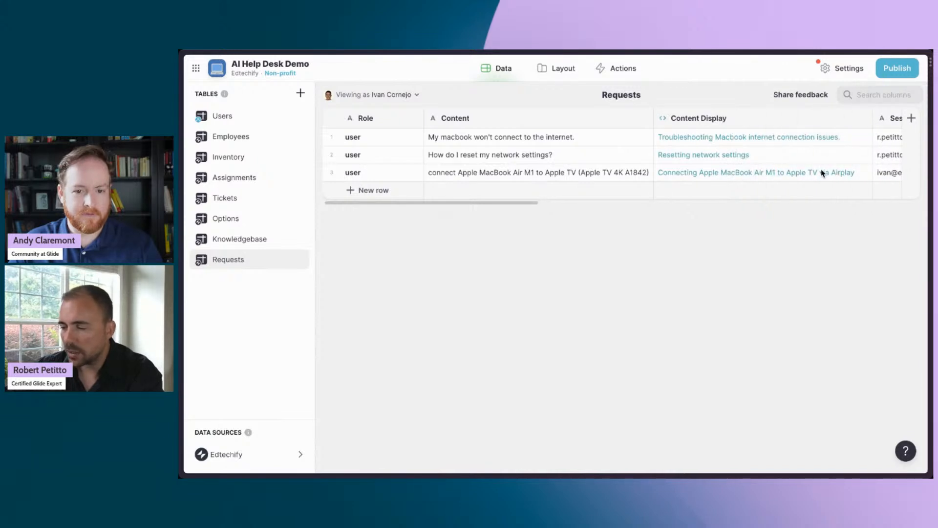
{"action": "left_click", "coordinate": [848, 177]}
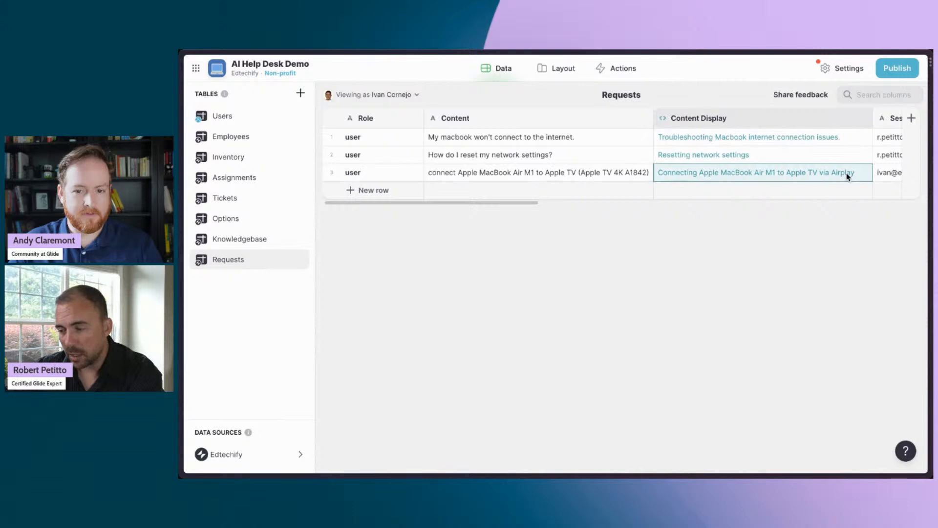
{"action": "left_click", "coordinate": [700, 158]}
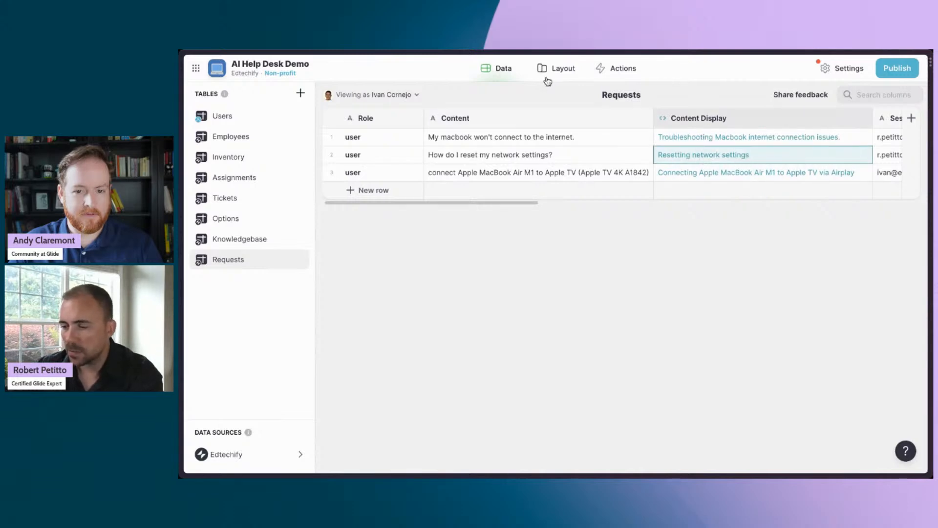
- On the request detail screen, set the title to show Content Display
{"action": "left_click", "coordinate": [559, 68]}
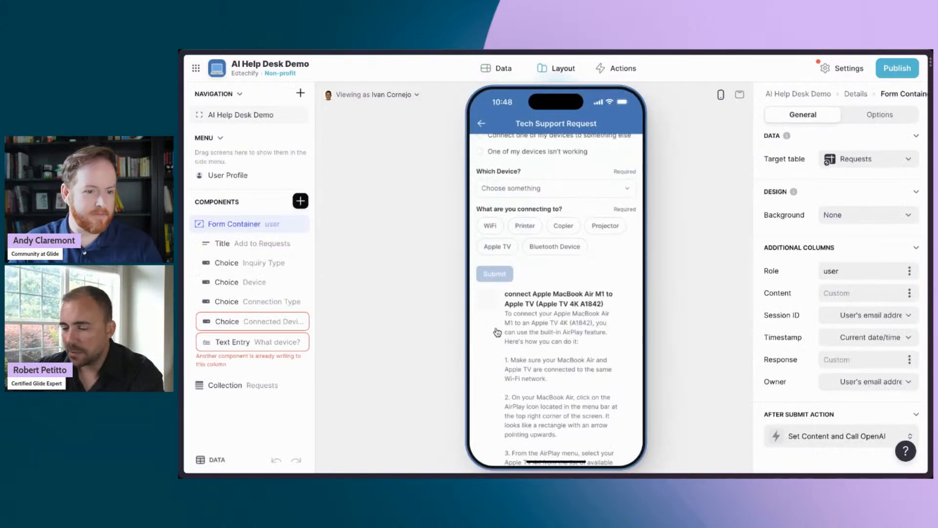
{"action": "left_click", "coordinate": [536, 331]}
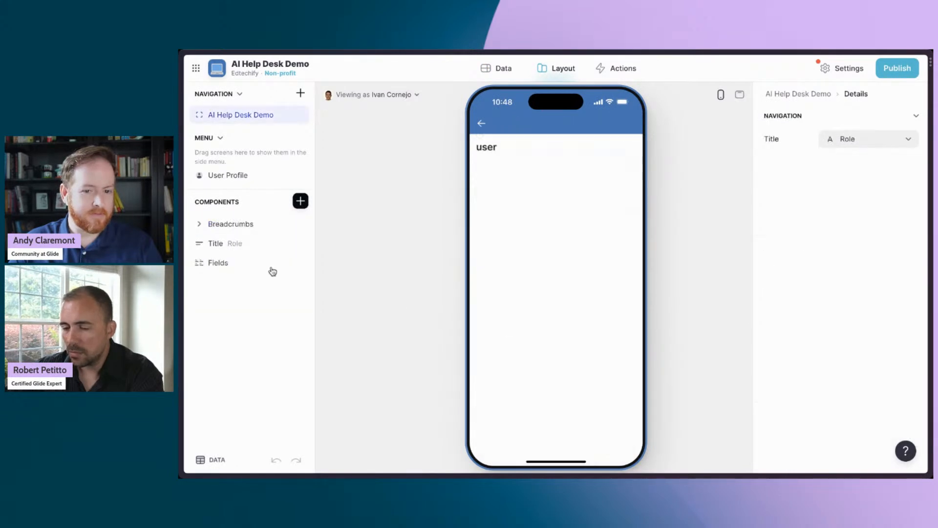
{"action": "left_click", "coordinate": [223, 245]}
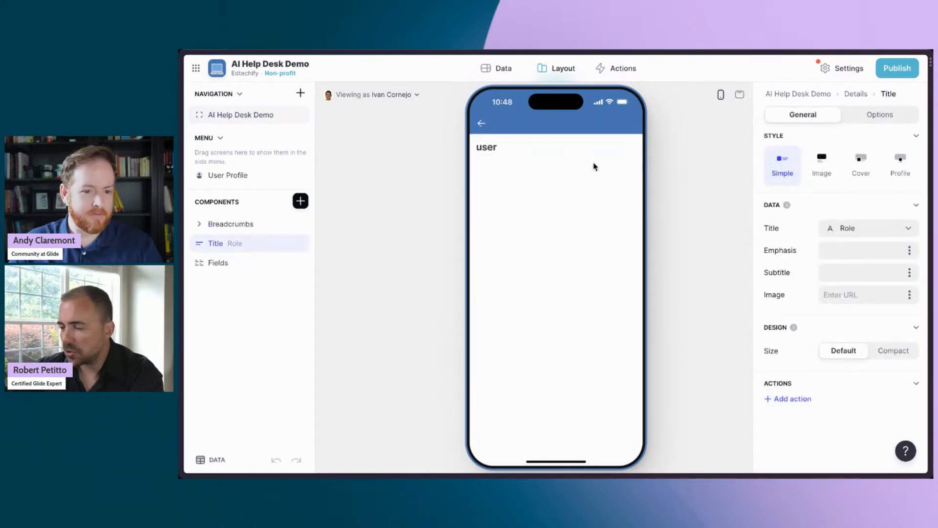
{"action": "left_click", "coordinate": [857, 231]}
{"action": "left_click", "coordinate": [834, 382]}
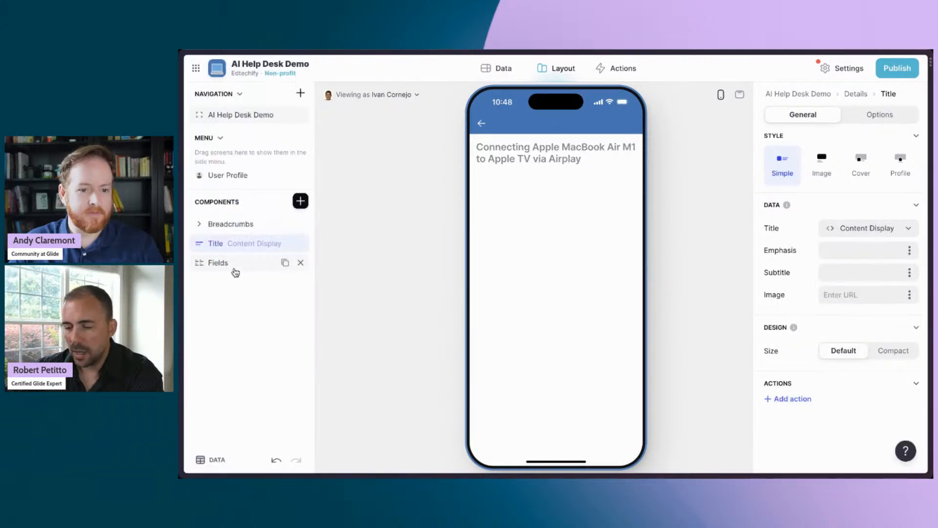
- Place a Rich Text component bound to Response below the title, then return to the form
{"action": "left_click", "coordinate": [300, 200]}
{"action": "type", "text": "rich"}
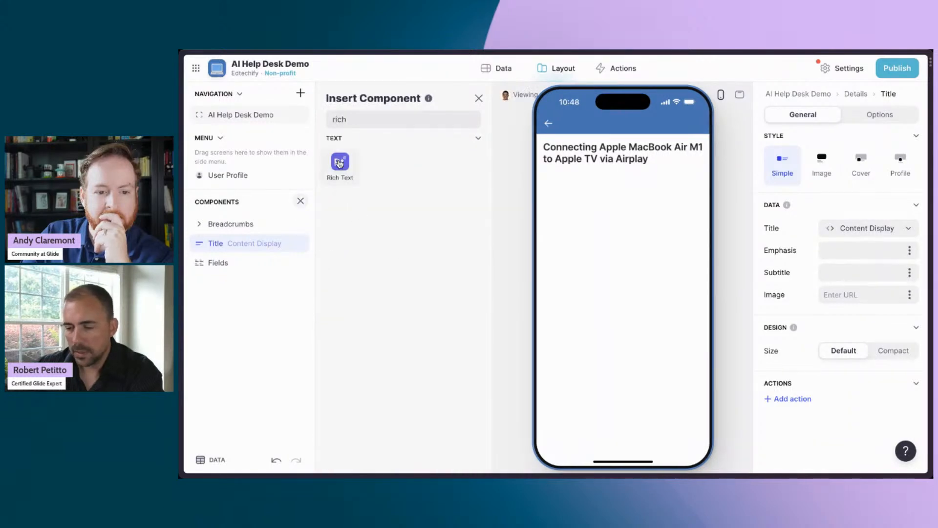
{"action": "left_click_drag", "start_coordinate": [340, 164], "coordinate": [254, 255]}
{"action": "left_click", "coordinate": [910, 246]}
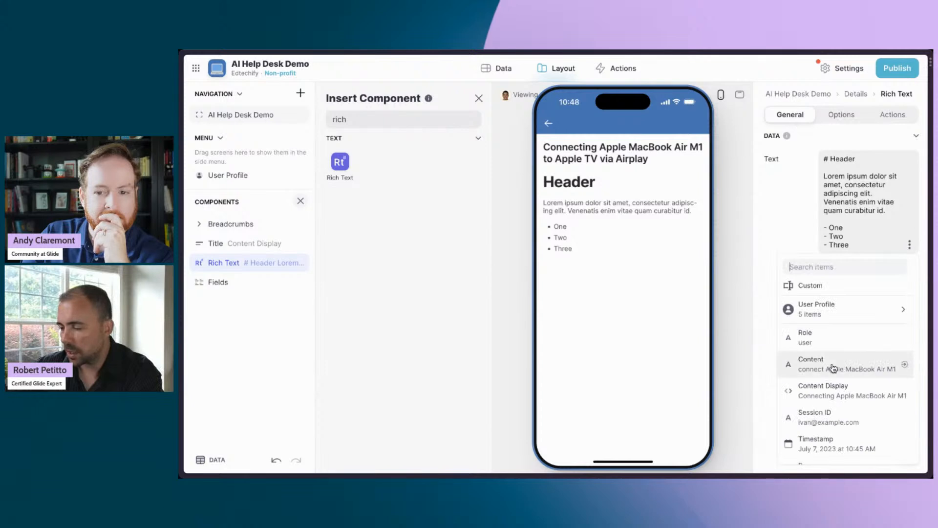
{"action": "scroll", "coordinate": [826, 420], "scroll_direction": "down", "scroll_amount": 5}
{"action": "left_click", "coordinate": [844, 337]}
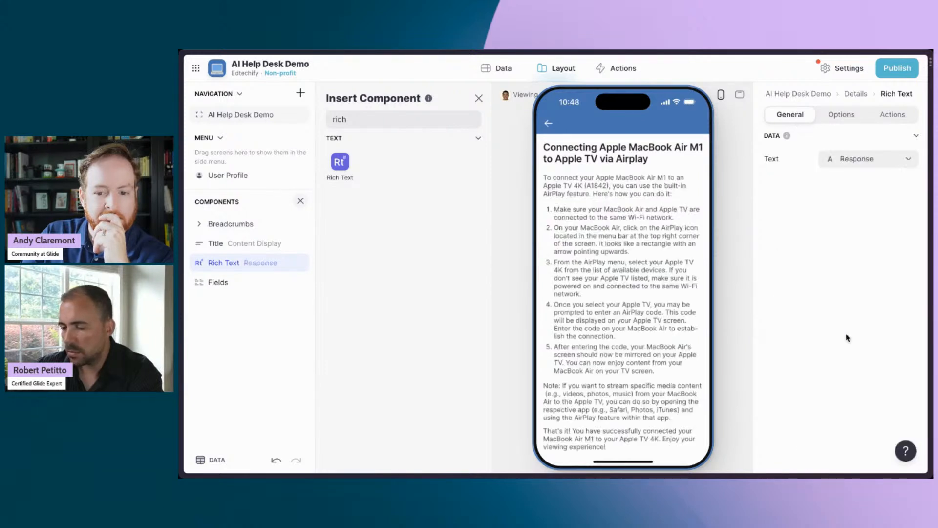
{"action": "scroll", "coordinate": [615, 357], "scroll_direction": "down", "scroll_amount": 2}
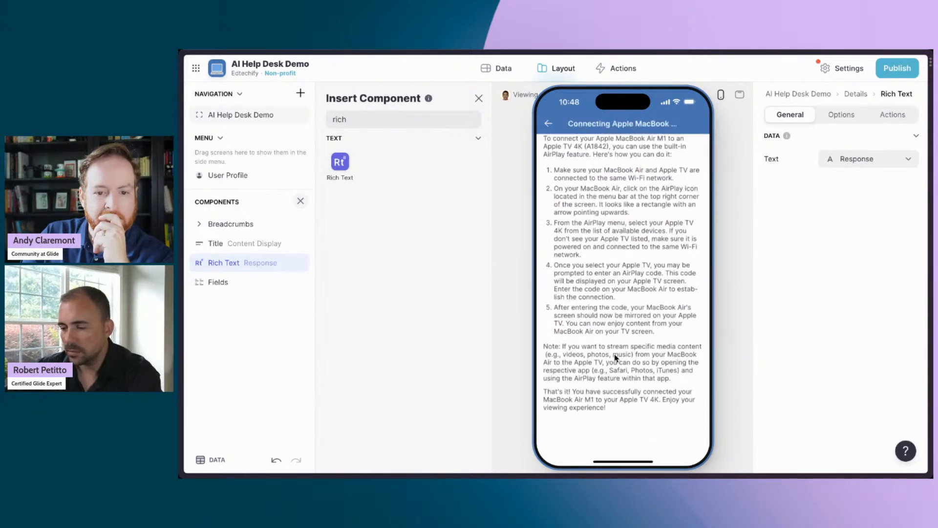
{"action": "scroll", "coordinate": [615, 358], "scroll_direction": "up", "scroll_amount": 2}
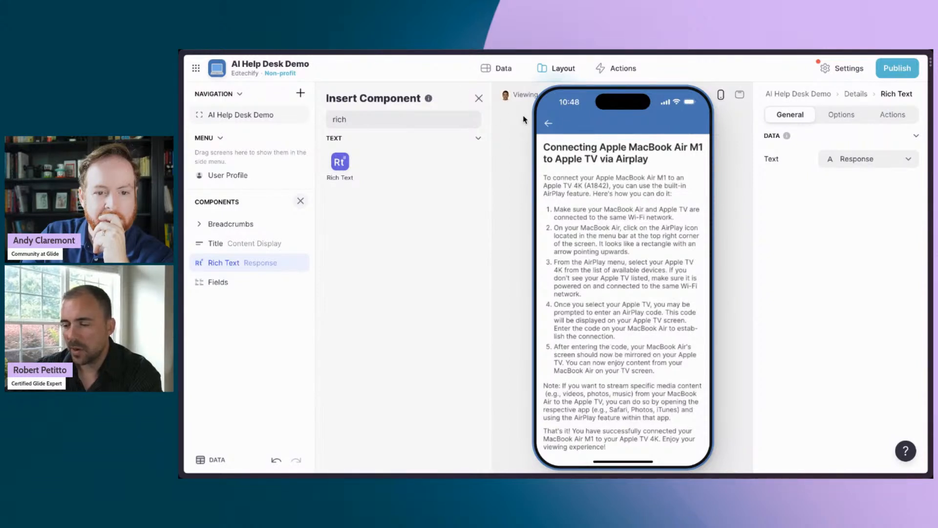
{"action": "left_click", "coordinate": [479, 101]}
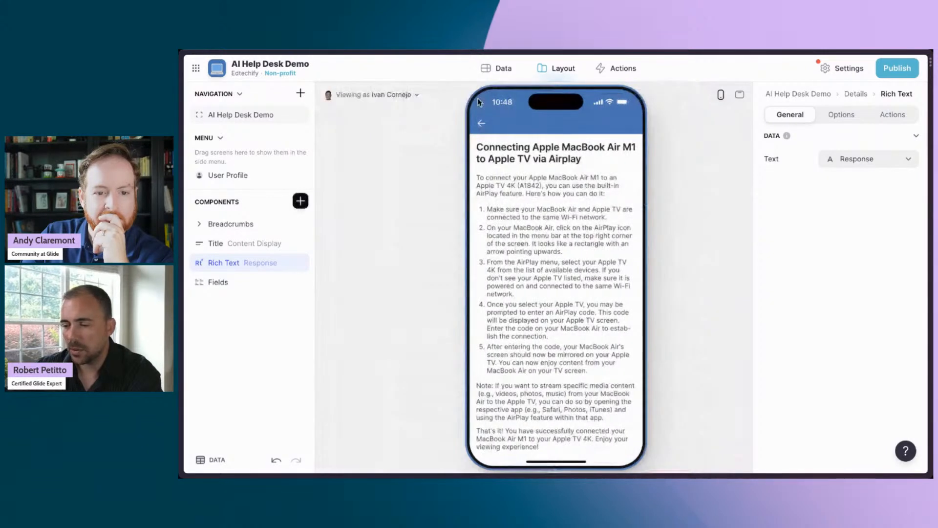
{"action": "left_click", "coordinate": [482, 127]}
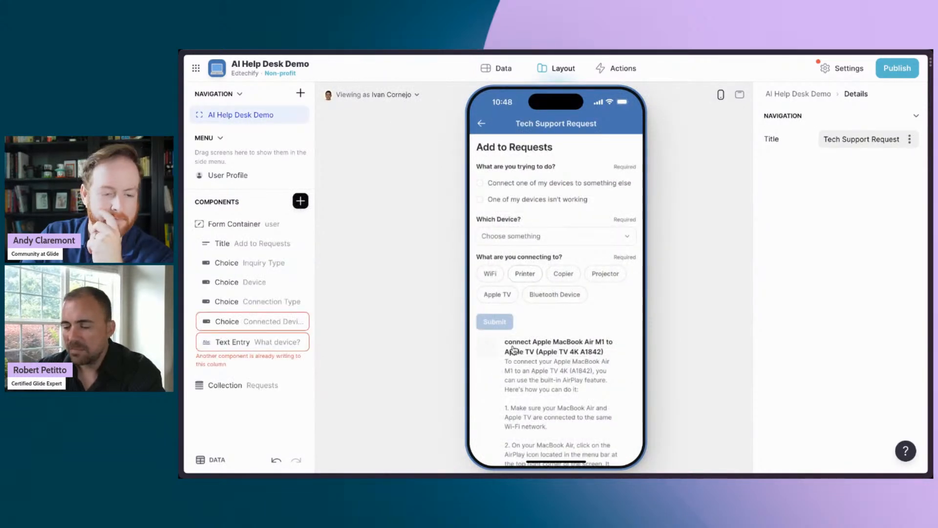
- Preview the AI response's detail screen, then go back to the request form
{"action": "scroll", "coordinate": [531, 387], "scroll_direction": "down", "scroll_amount": 5}
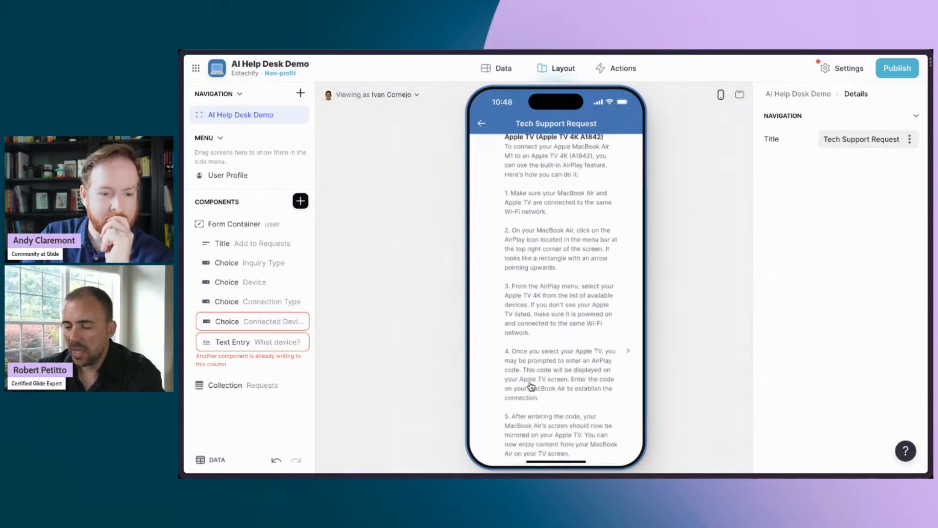
{"action": "scroll", "coordinate": [510, 348], "scroll_direction": "up", "scroll_amount": 5}
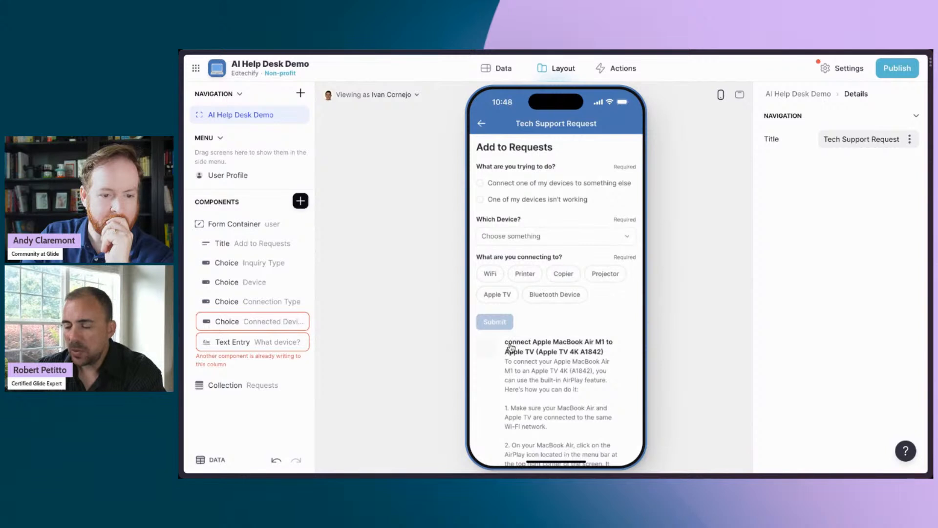
{"action": "left_click", "coordinate": [511, 348]}
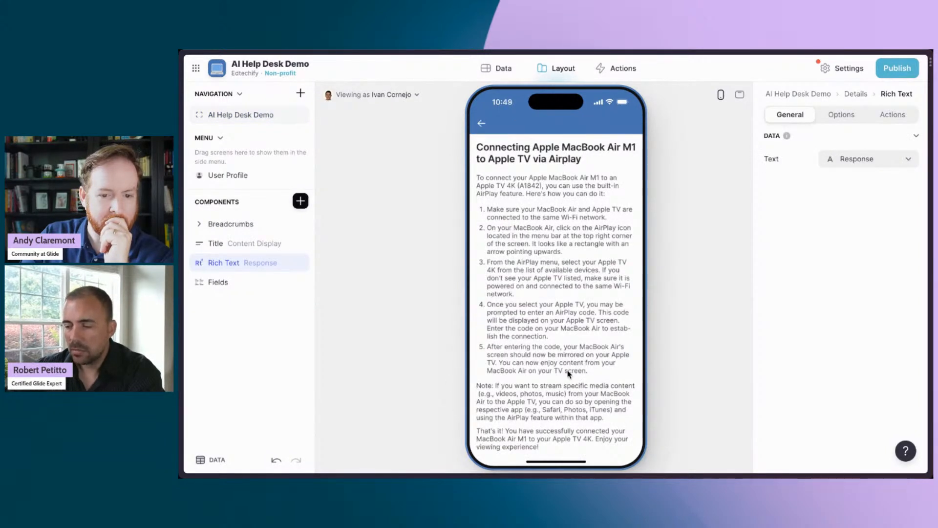
{"action": "left_click", "coordinate": [481, 125]}
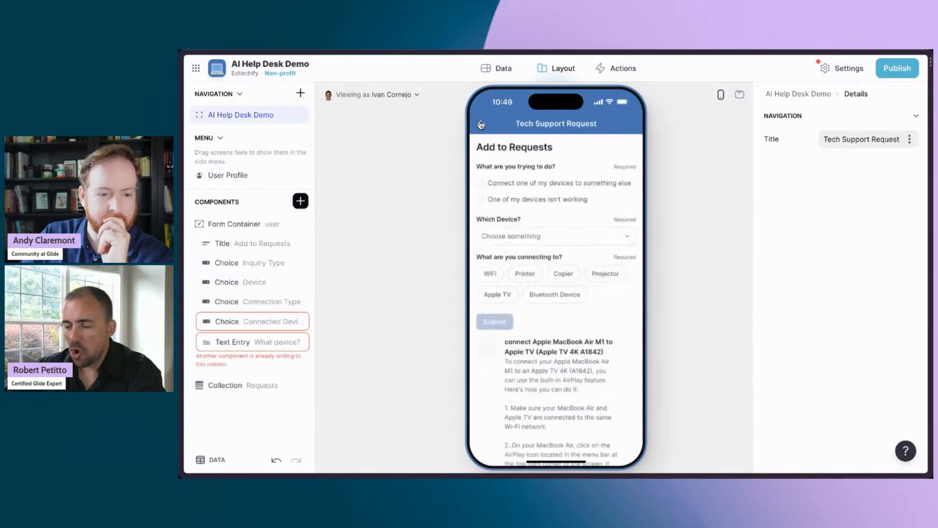
- Append a Show detail screen step after the ChatGPT message in the form's after-submit workflow
{"action": "left_click", "coordinate": [241, 224]}
{"action": "scroll", "coordinate": [844, 334], "scroll_direction": "down", "scroll_amount": 2}
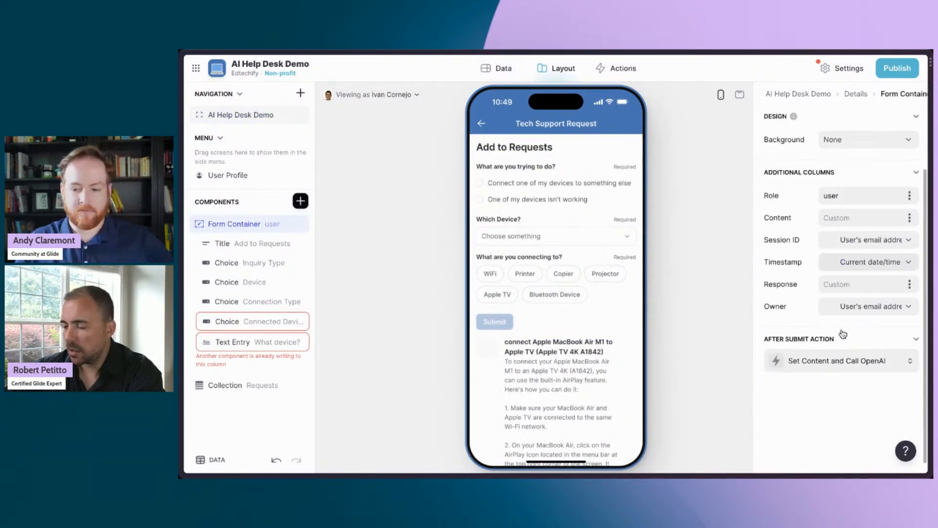
{"action": "left_click", "coordinate": [811, 362]}
{"action": "left_click", "coordinate": [741, 426]}
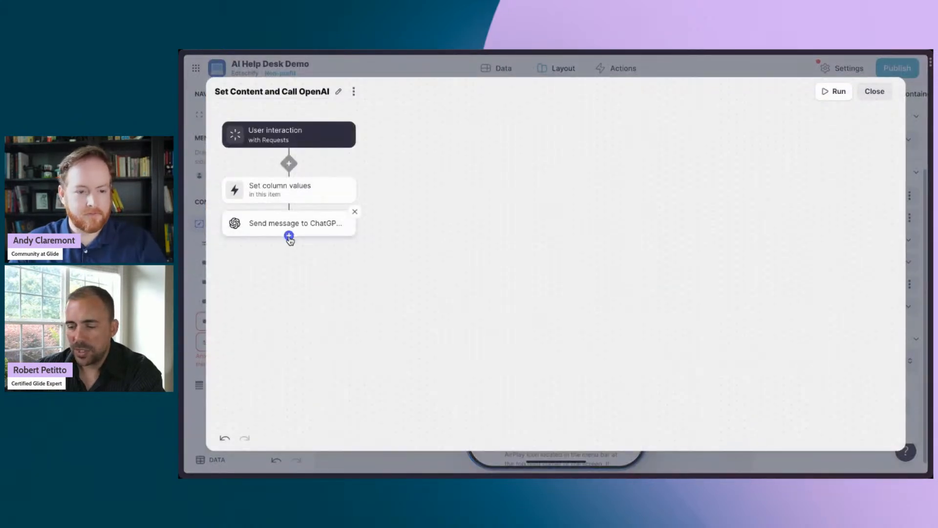
{"action": "left_click", "coordinate": [289, 236]}
{"action": "type", "text": "det"}
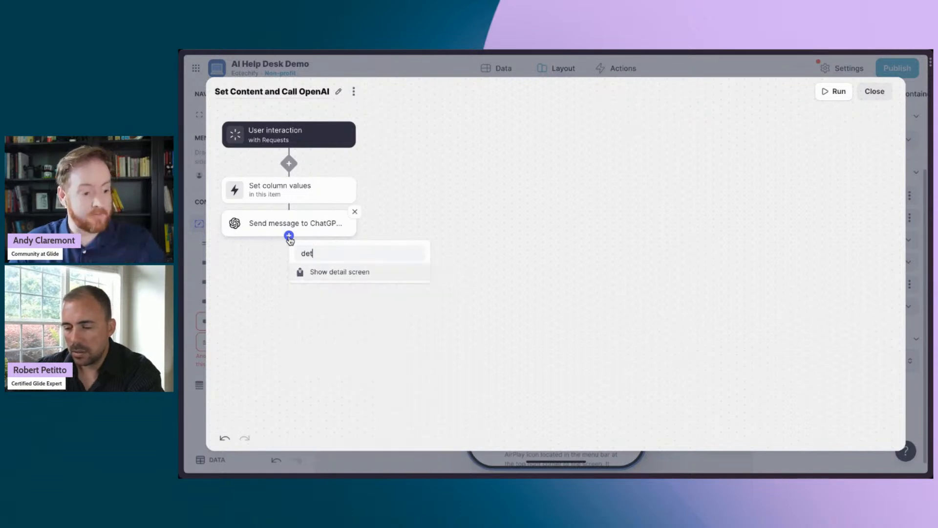
{"action": "left_click", "coordinate": [319, 272]}
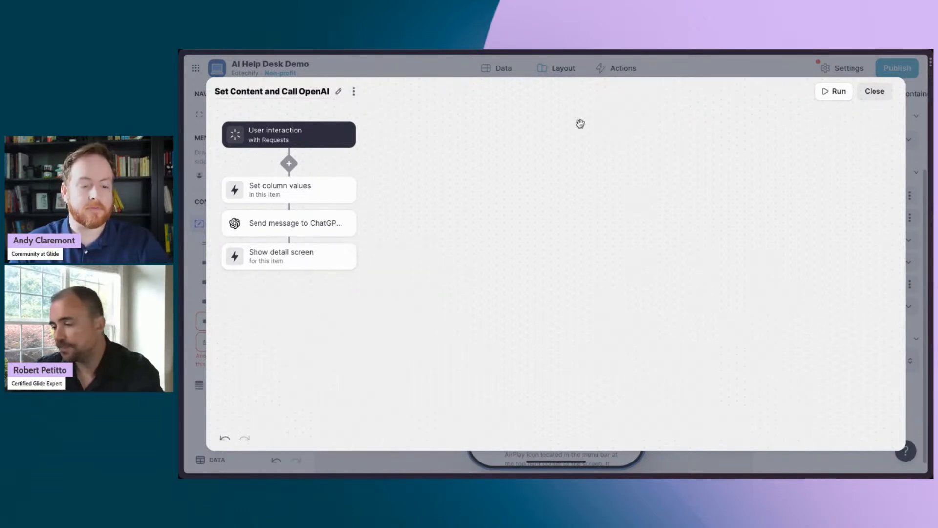
{"action": "left_click", "coordinate": [874, 92]}
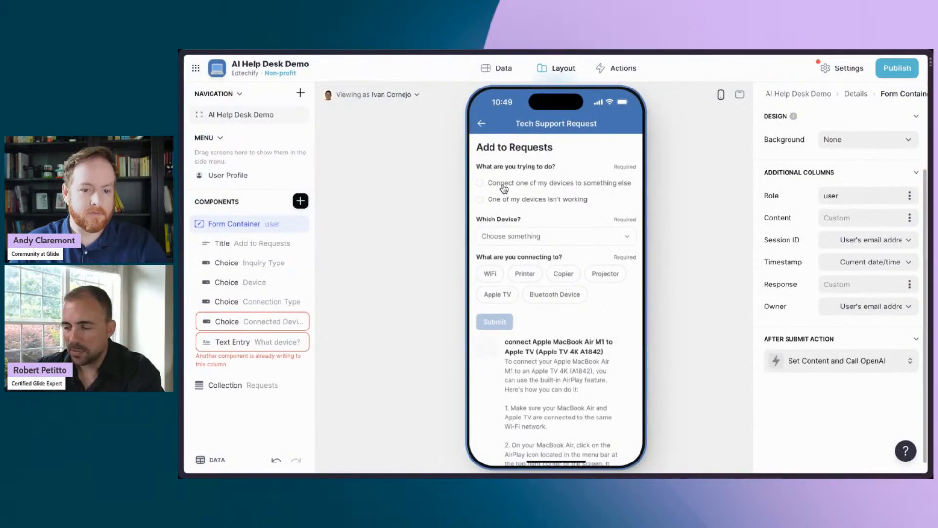
- Submit a test request connecting Dell XPS 27 to the Brother HL-L2380DW printer
{"action": "left_click", "coordinate": [536, 237]}
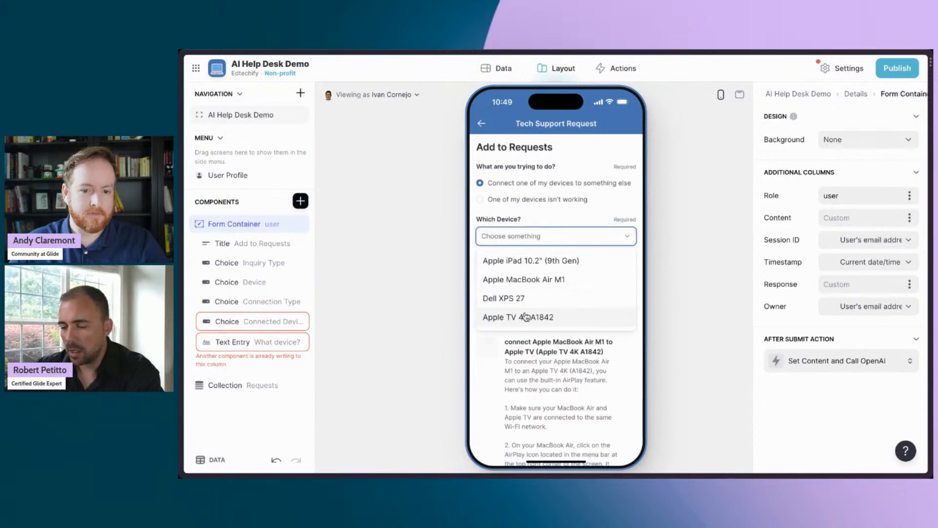
{"action": "left_click", "coordinate": [494, 298]}
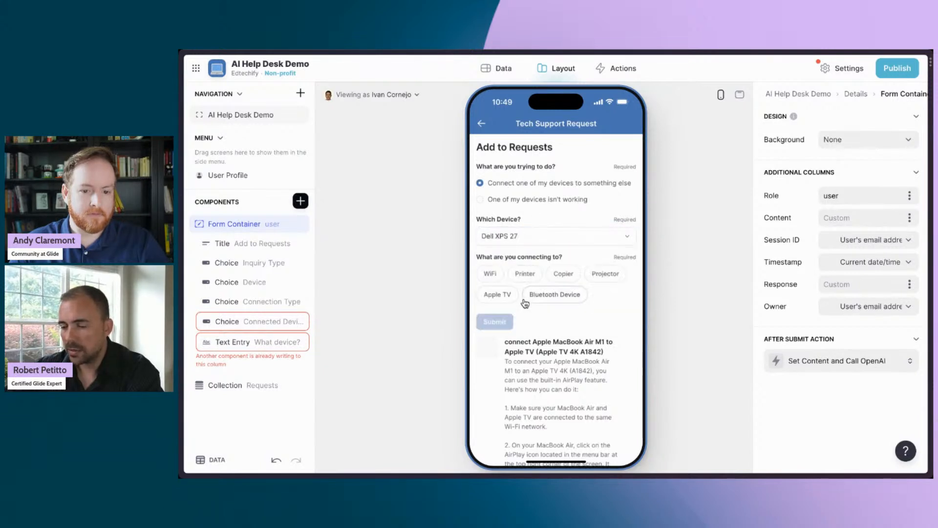
{"action": "left_click", "coordinate": [527, 275]}
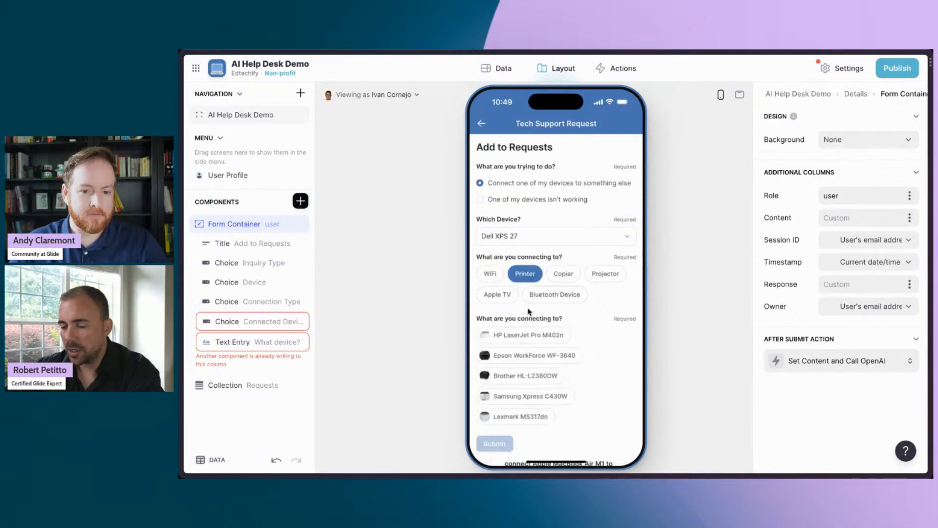
{"action": "left_click", "coordinate": [524, 374]}
{"action": "scroll", "coordinate": [523, 374], "scroll_direction": "down", "scroll_amount": 3}
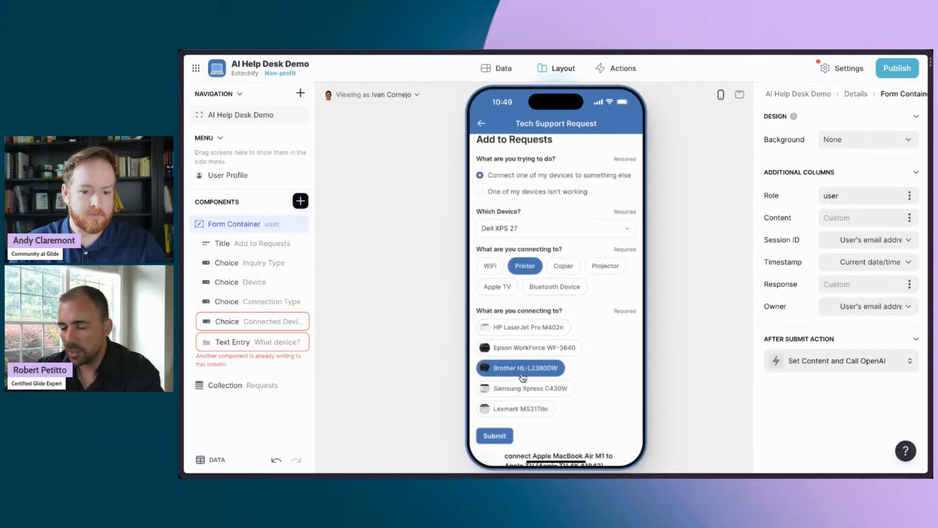
{"action": "left_click", "coordinate": [495, 330]}
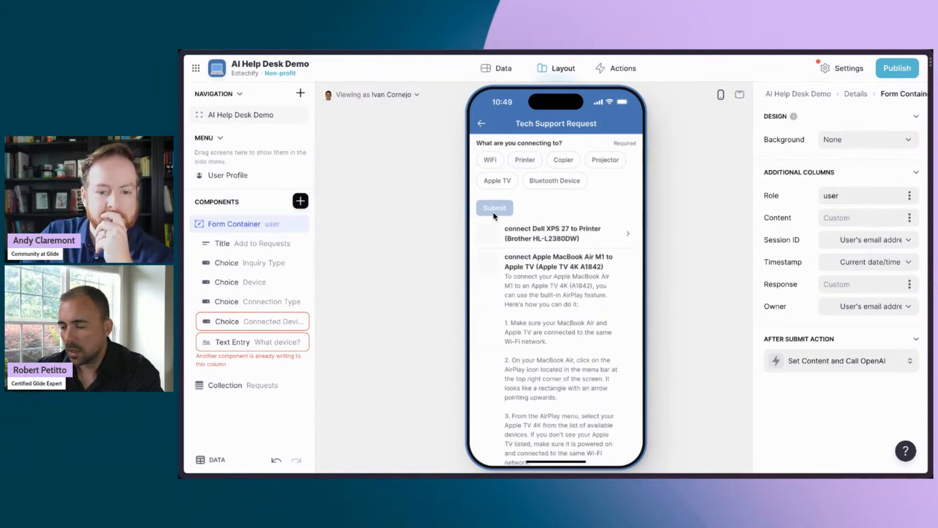
- Move the Show detail screen step above the ChatGPT step in the after-submit workflow
{"action": "left_click", "coordinate": [852, 370]}
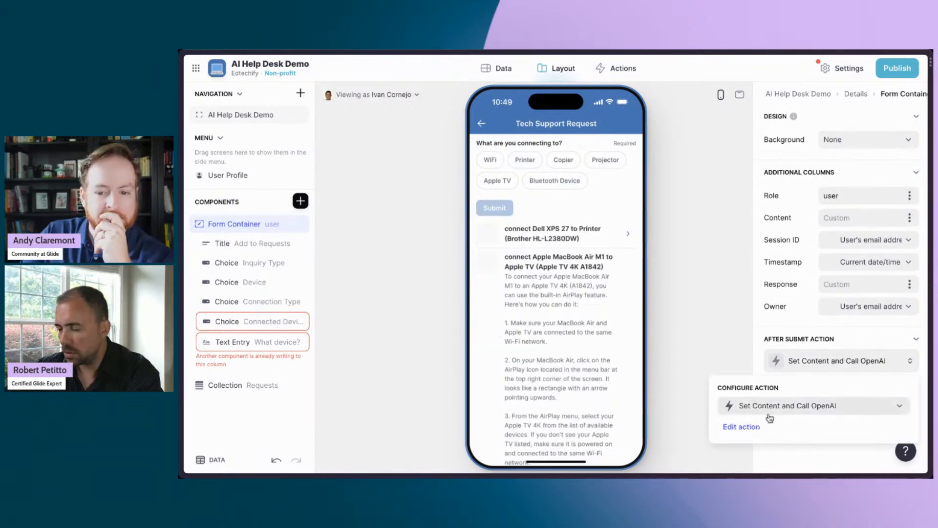
{"action": "left_click", "coordinate": [735, 426]}
{"action": "left_click_drag", "start_coordinate": [300, 256], "coordinate": [297, 237]}
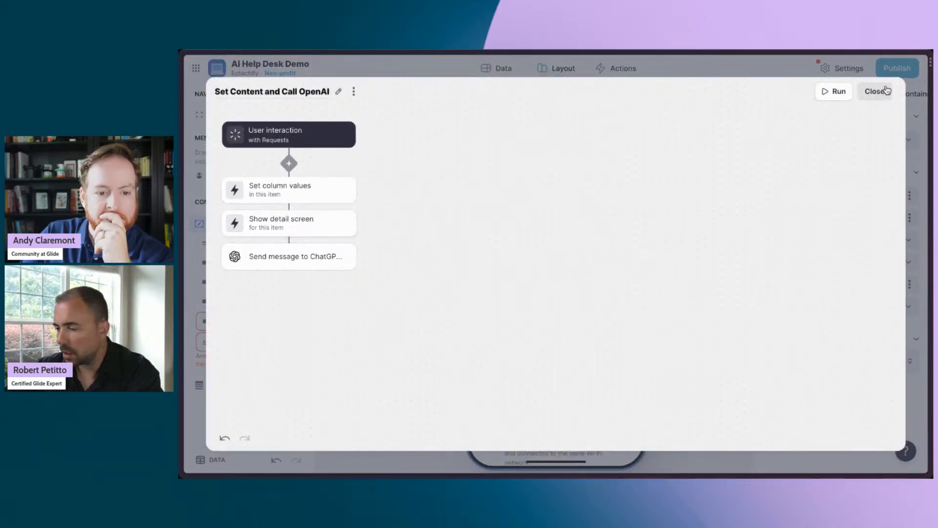
{"action": "left_click", "coordinate": [877, 92]}
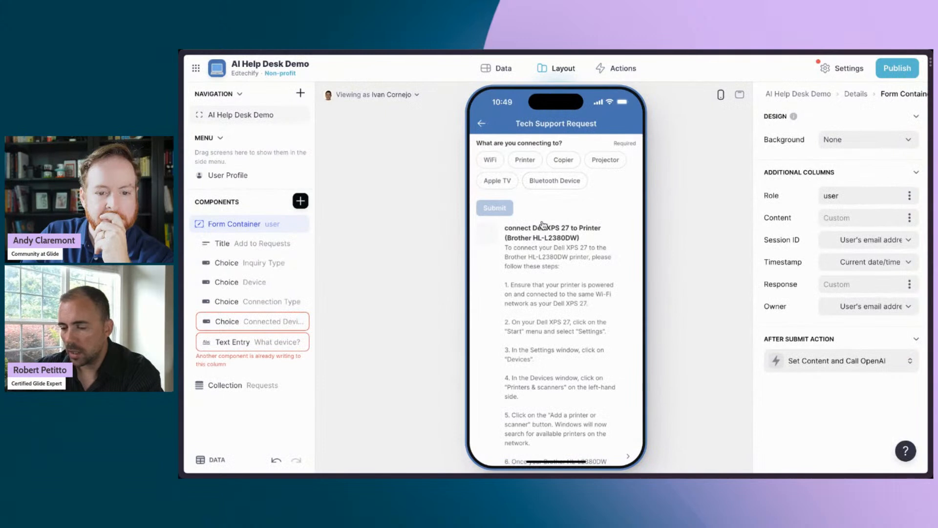
- Recheck the after-submit workflow's step order
{"action": "scroll", "coordinate": [562, 258], "scroll_direction": "down", "scroll_amount": 2}
{"action": "scroll", "coordinate": [562, 254], "scroll_direction": "up", "scroll_amount": 5}
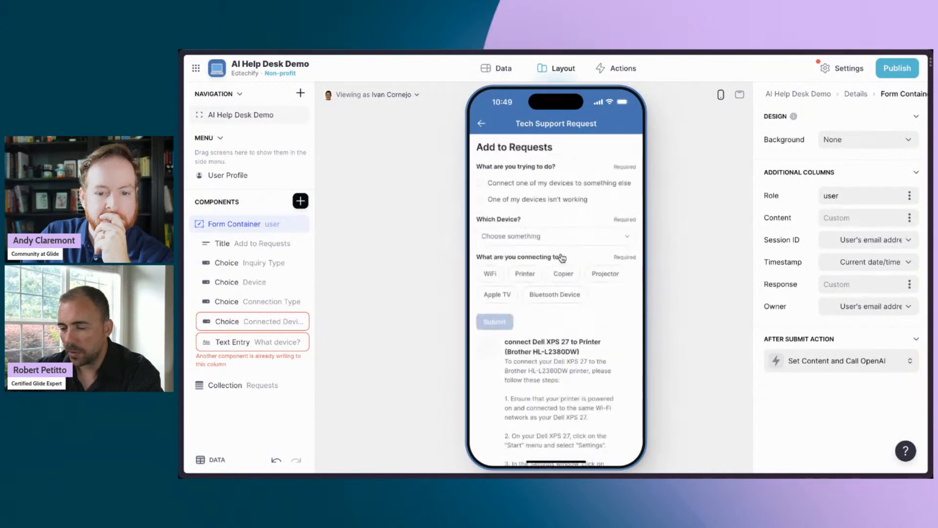
{"action": "left_click", "coordinate": [839, 370]}
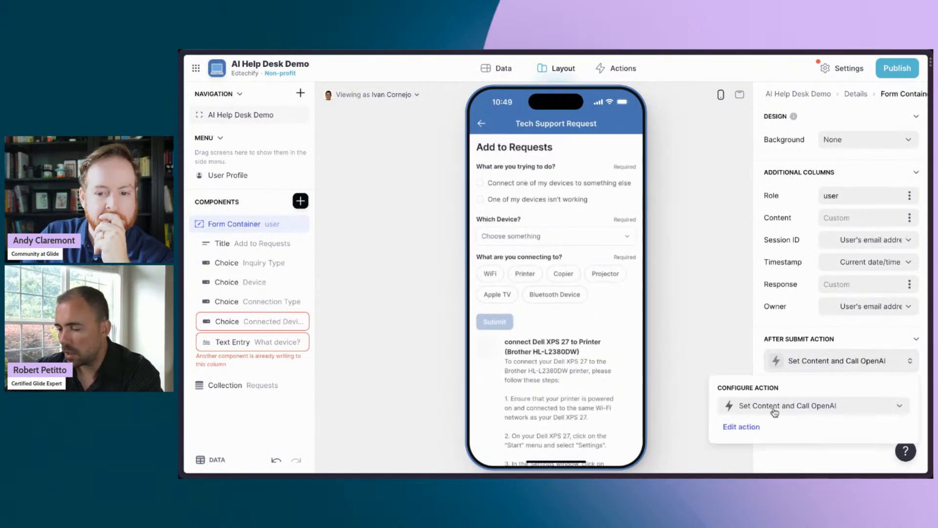
{"action": "left_click", "coordinate": [742, 427]}
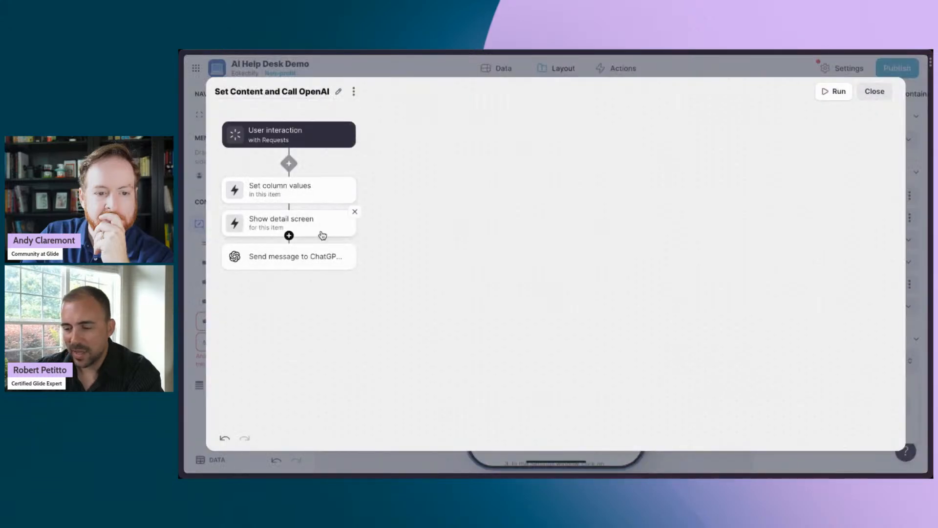
{"action": "left_click", "coordinate": [868, 94]}
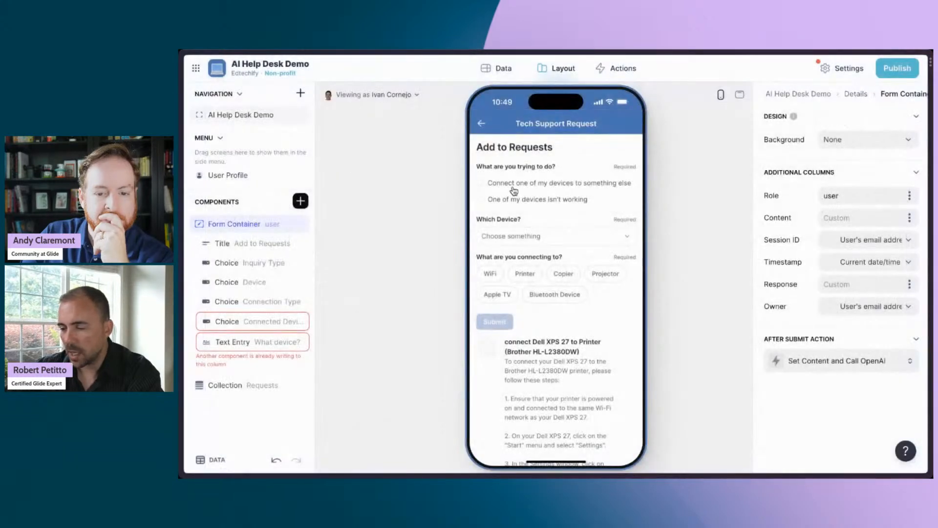
- Submit a Connect a device request for Apple MacBook Air M1 to the Brother HL-L2380DW printer
{"action": "left_click", "coordinate": [527, 189]}
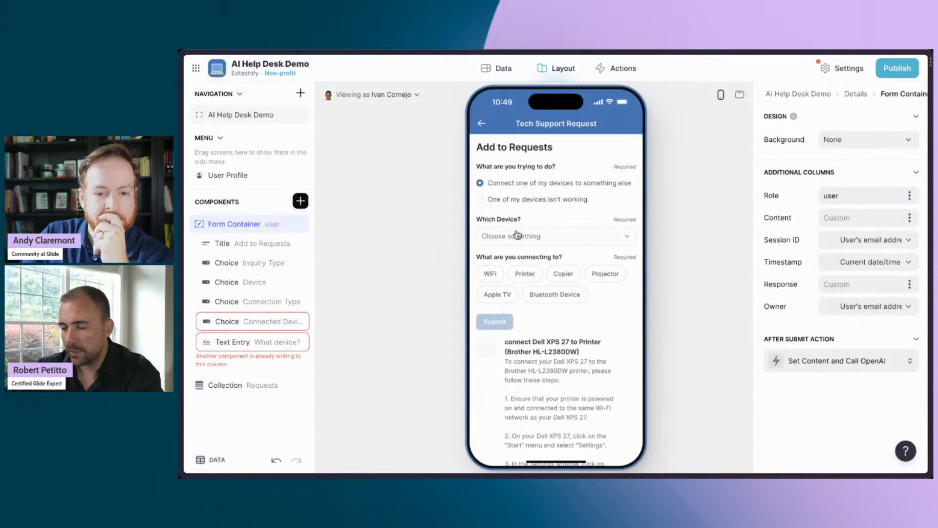
{"action": "left_click", "coordinate": [515, 237]}
{"action": "left_click", "coordinate": [514, 280]}
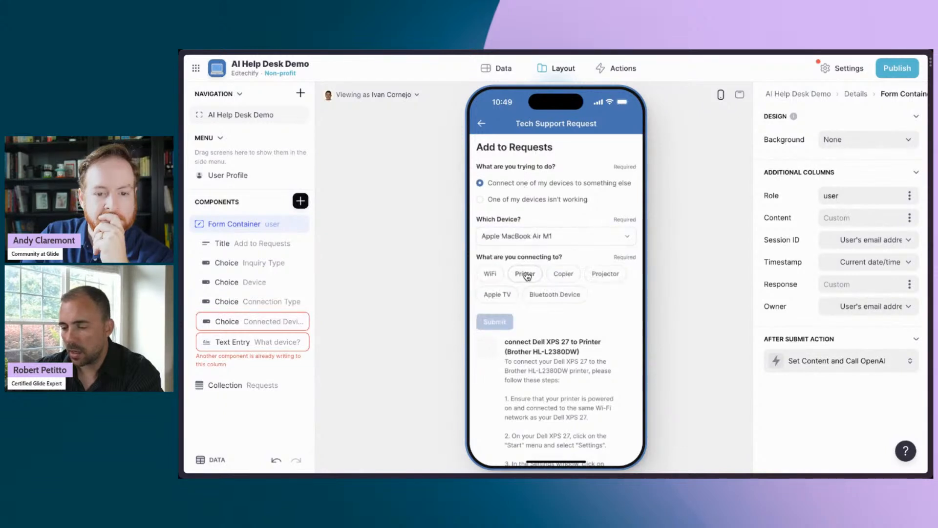
{"action": "left_click", "coordinate": [522, 275]}
{"action": "left_click", "coordinate": [524, 377]}
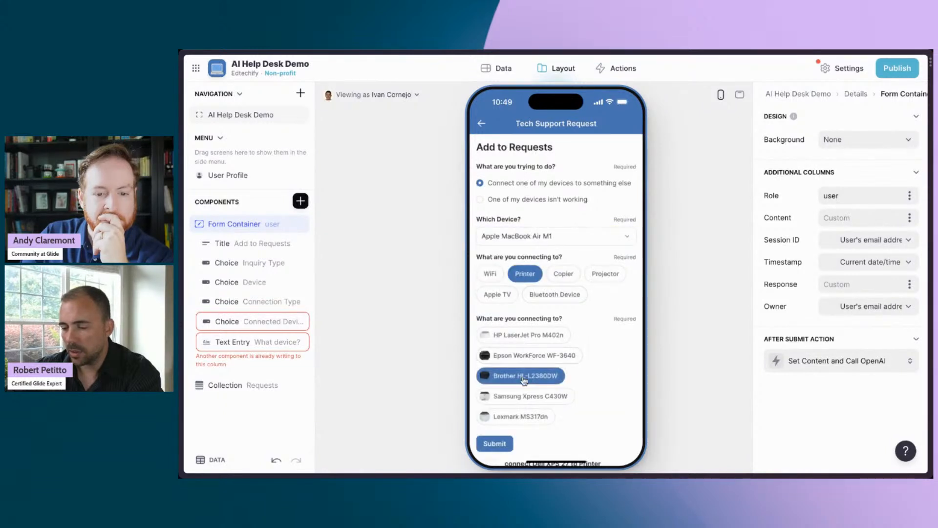
{"action": "left_click", "coordinate": [494, 443]}
{"action": "left_click", "coordinate": [499, 440]}
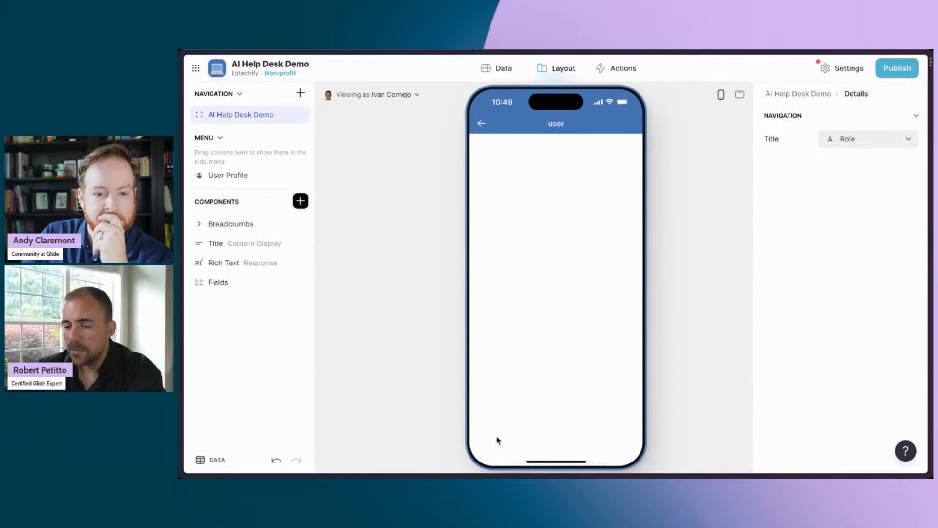
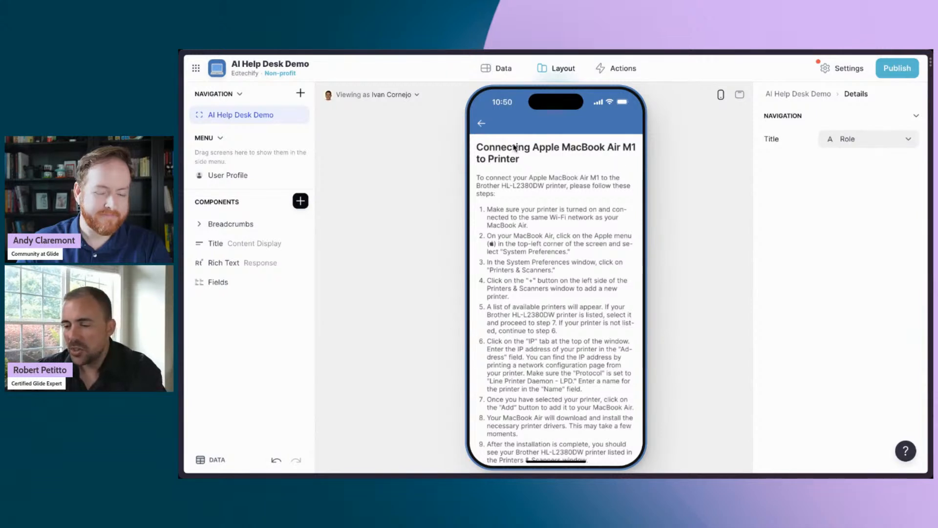
- Switch to the Data view to see the Requests table and its AI-generated Content Display titles
{"action": "left_click", "coordinate": [496, 70]}
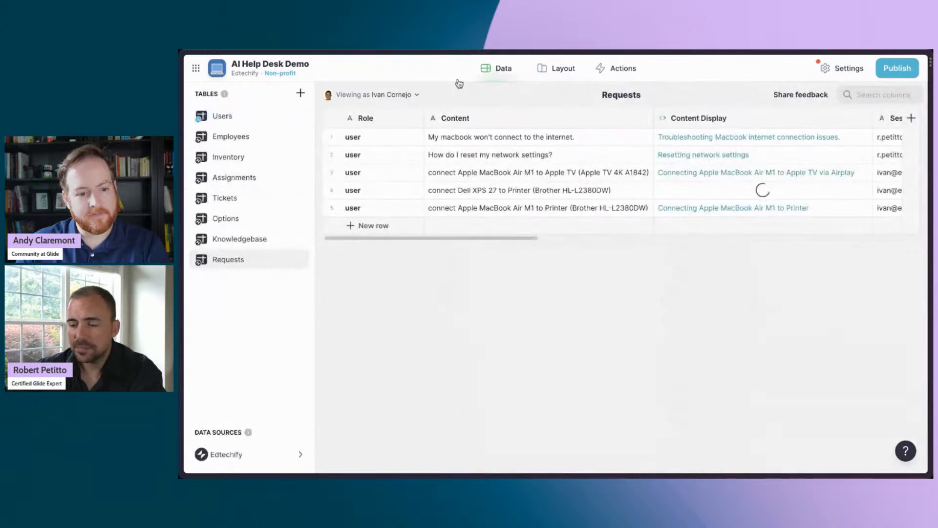
- Add an If → Then → Else column named ifResponse right of the Response column
{"action": "scroll", "coordinate": [692, 135], "scroll_direction": "right", "scroll_amount": 5}
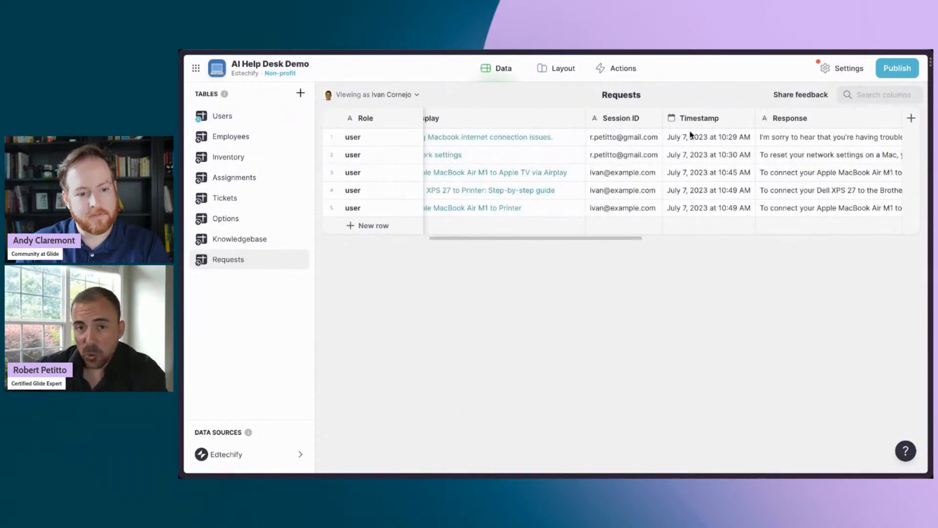
{"action": "scroll", "coordinate": [691, 134], "scroll_direction": "right", "scroll_amount": 4}
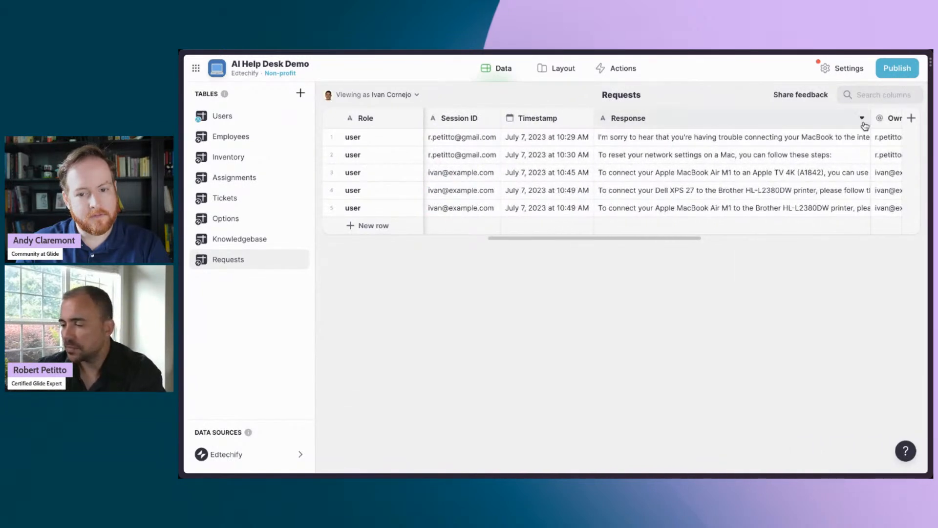
{"action": "left_click", "coordinate": [863, 119]}
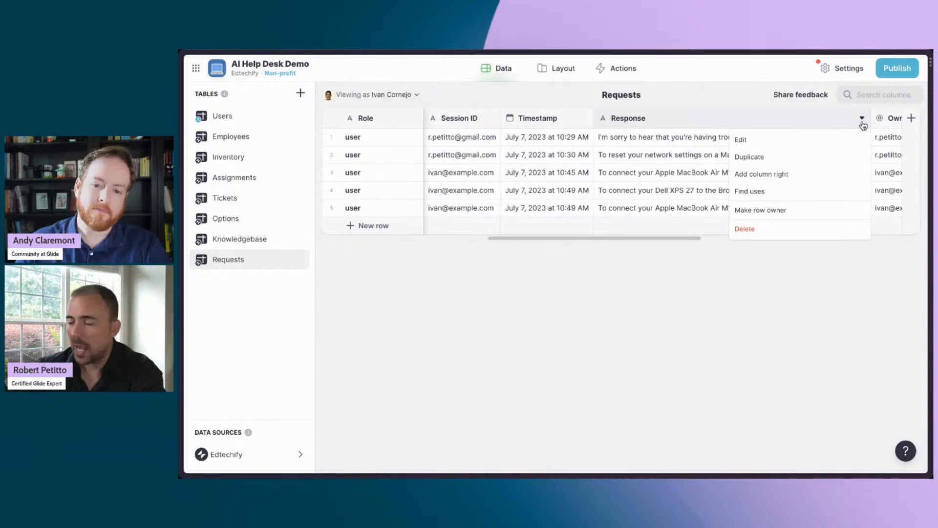
{"action": "left_click", "coordinate": [791, 179]}
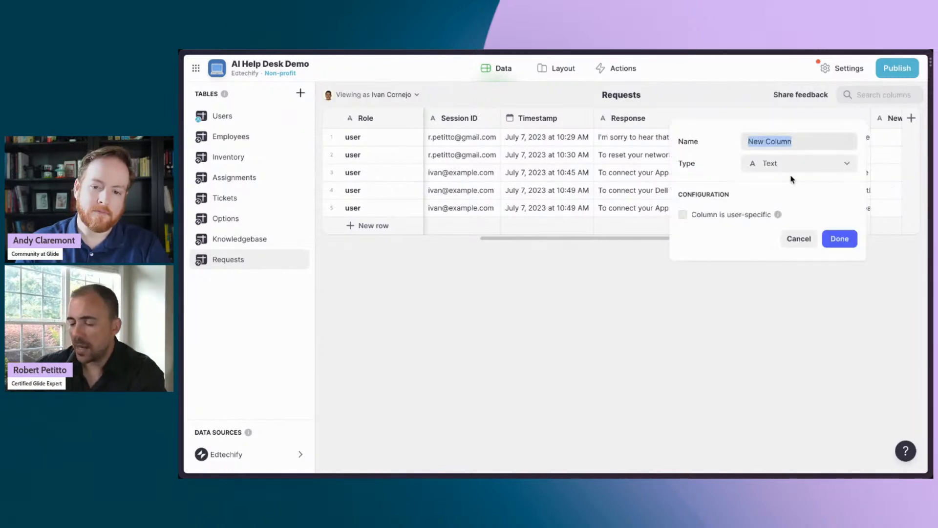
{"action": "type", "text": "ifRespons"}
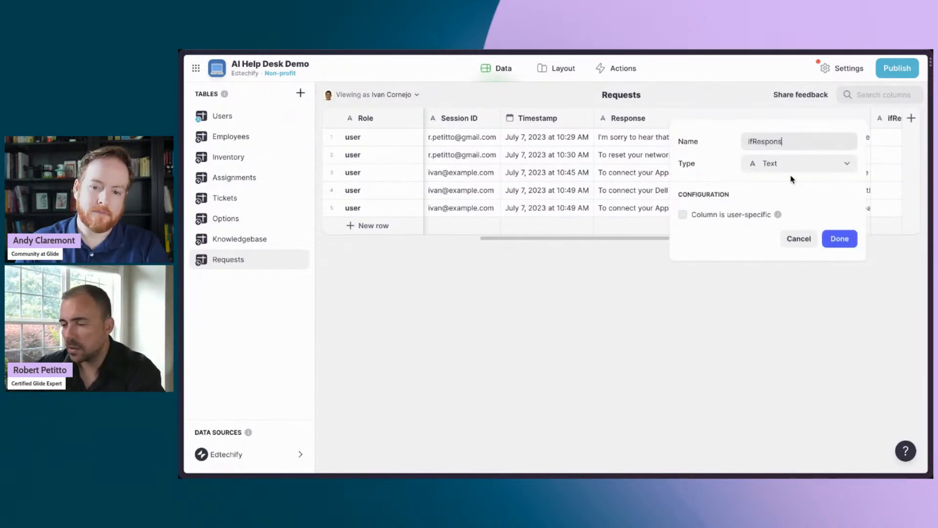
{"action": "type", "text": "e"}
{"action": "left_click", "coordinate": [780, 165]}
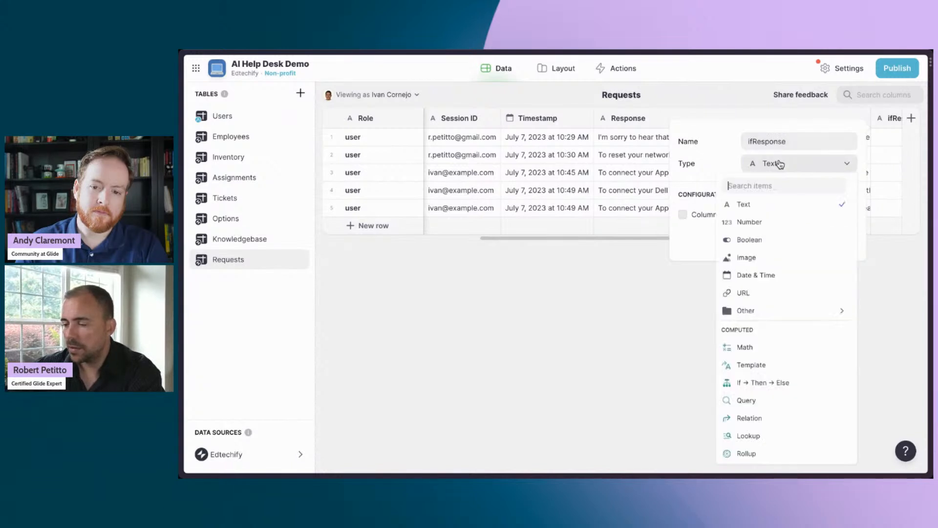
{"action": "left_click", "coordinate": [748, 381]}
- Make ifResponse show 'Crafting a response. Please wait.' when Response is empty, else Response
{"action": "left_click", "coordinate": [753, 217]}
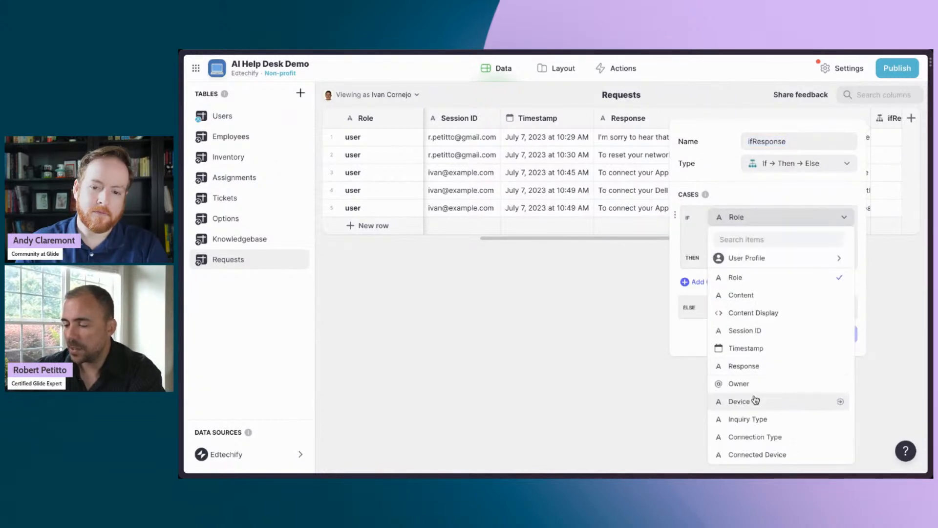
{"action": "left_click", "coordinate": [758, 365]}
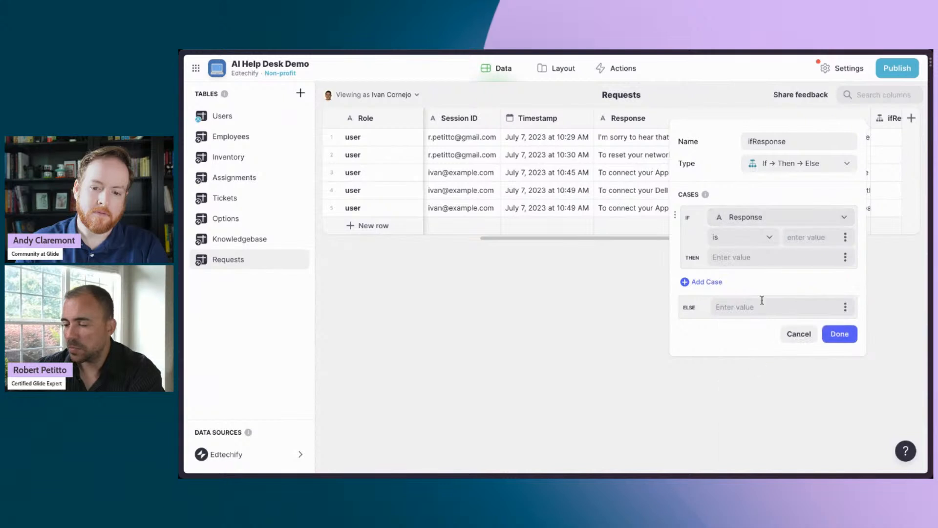
{"action": "left_click", "coordinate": [759, 238]}
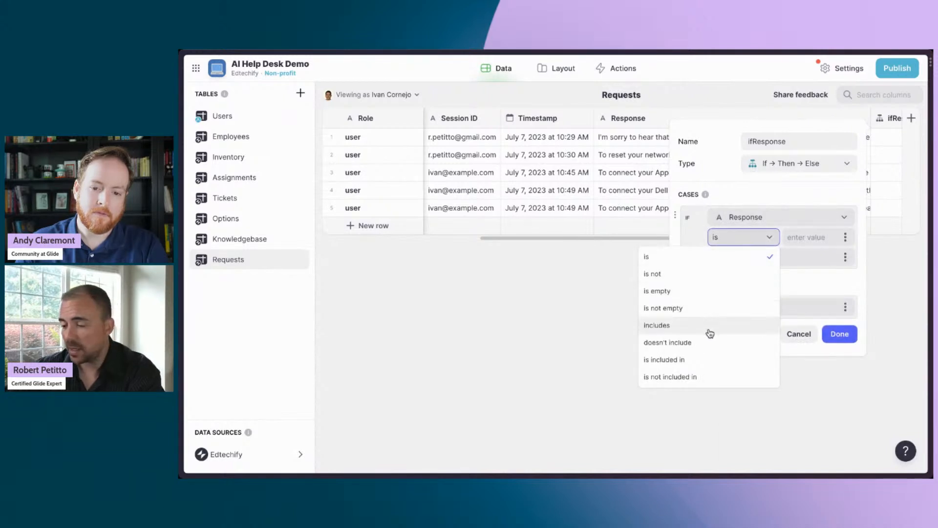
{"action": "left_click", "coordinate": [707, 292]}
{"action": "left_click", "coordinate": [743, 257]}
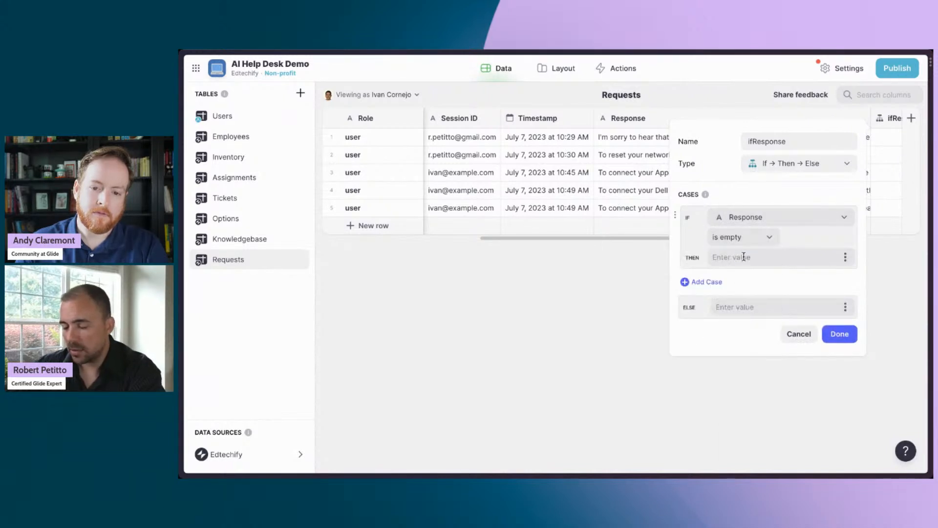
{"action": "type", "text": "Crafting a response. Please wait."}
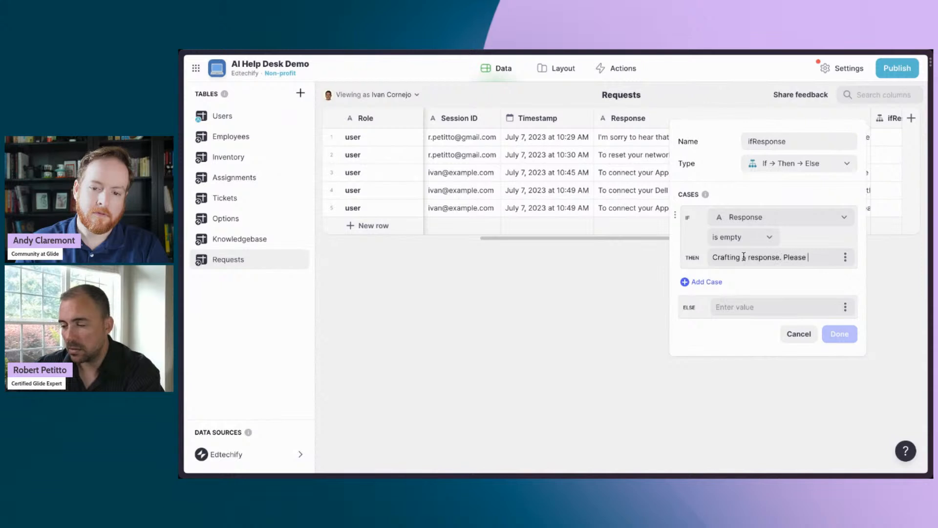
{"action": "left_click", "coordinate": [846, 307]}
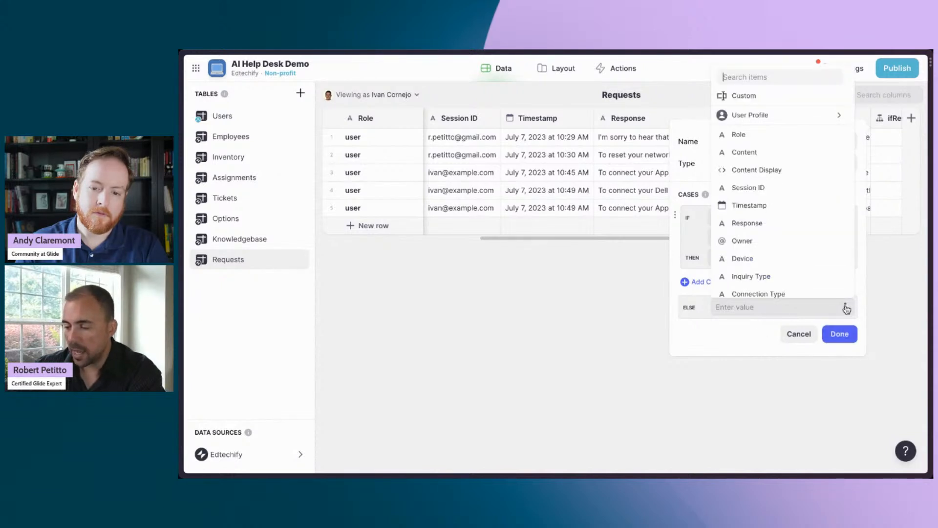
{"action": "left_click", "coordinate": [760, 221]}
{"action": "left_click", "coordinate": [837, 336]}
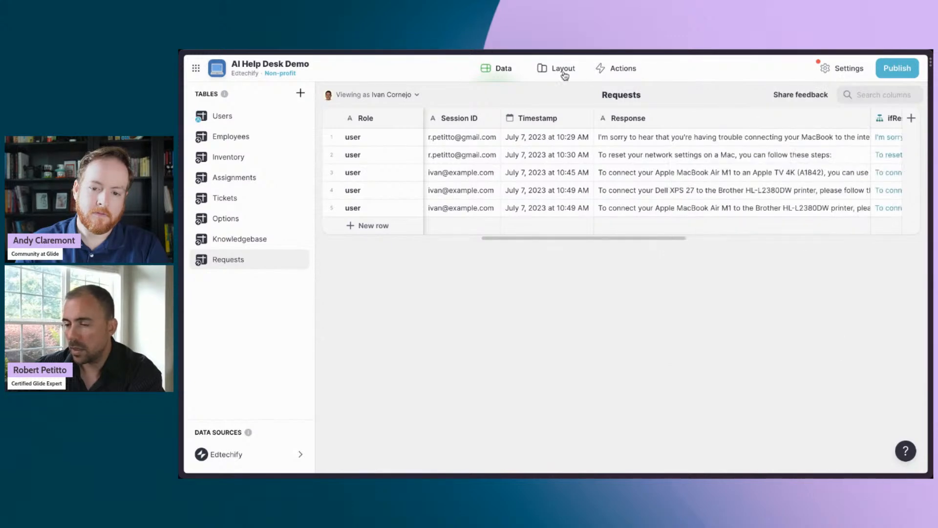
- In Layout, make the detail screen's Rich Text display the ifResponse column
{"action": "left_click", "coordinate": [563, 69]}
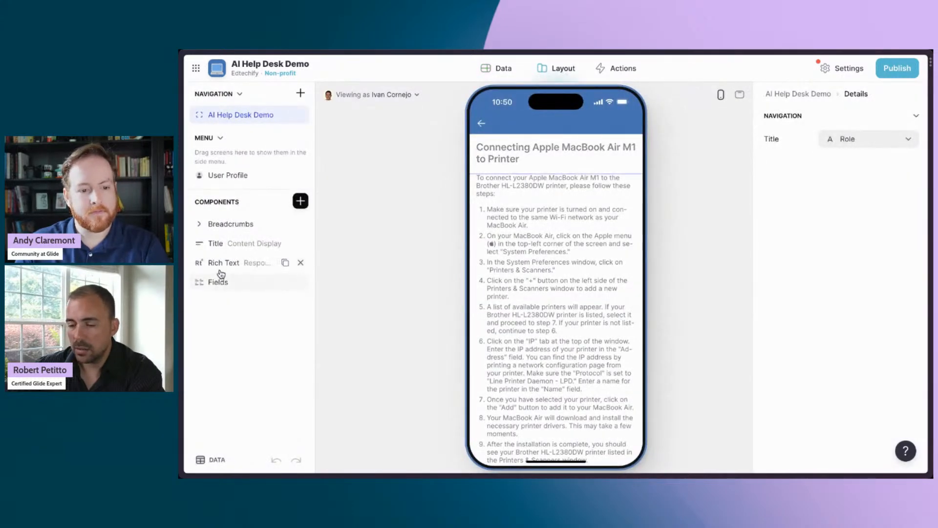
{"action": "left_click", "coordinate": [220, 268]}
{"action": "left_click", "coordinate": [852, 159]}
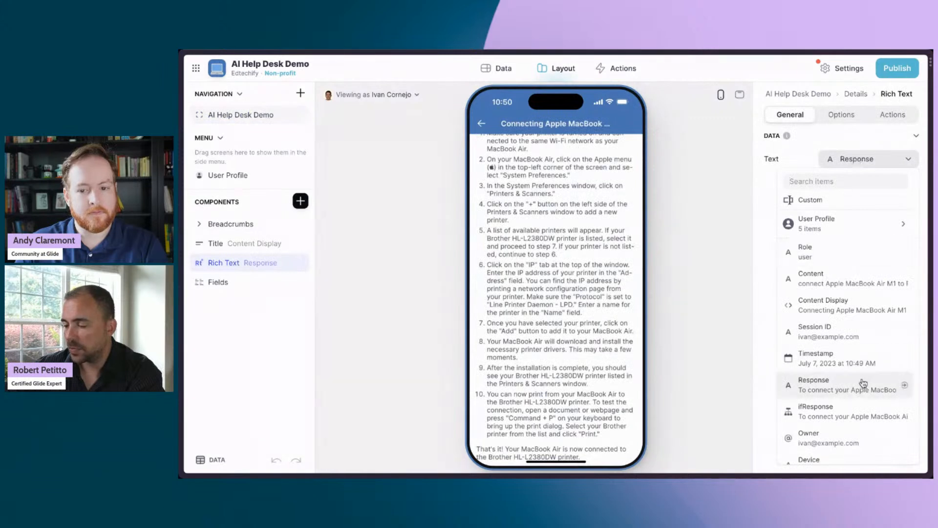
{"action": "left_click", "coordinate": [855, 412]}
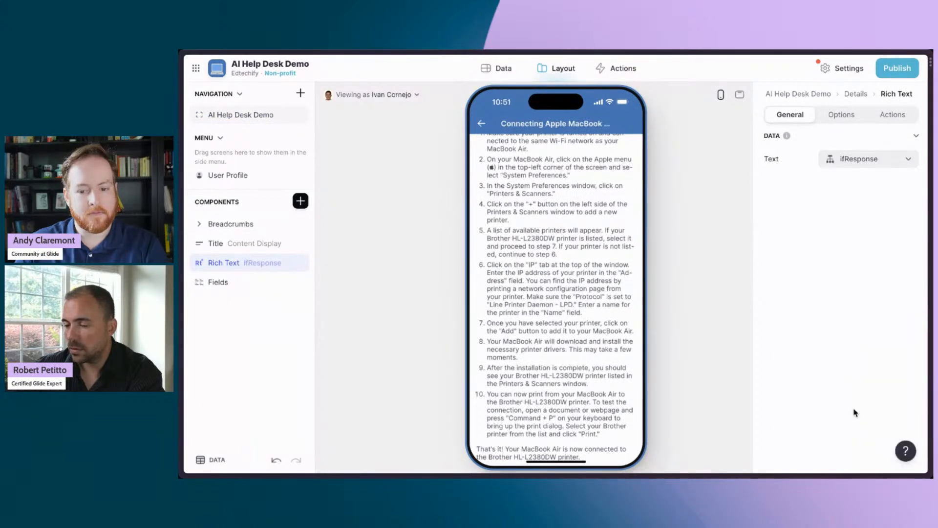
- Submit a test request connecting Apple MacBook Air M1 to the Epson PowerLite 2250U projector
{"action": "left_click", "coordinate": [482, 128]}
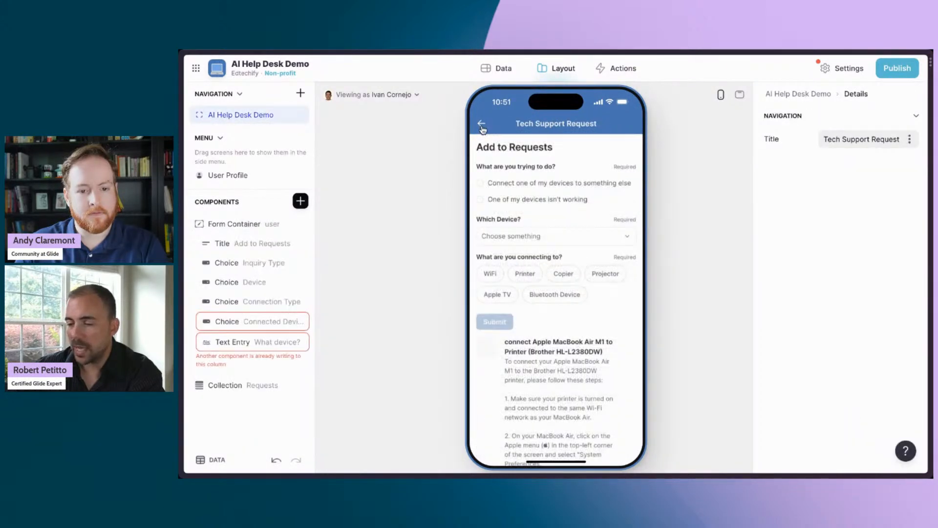
{"action": "left_click", "coordinate": [540, 184]}
{"action": "left_click", "coordinate": [527, 243]}
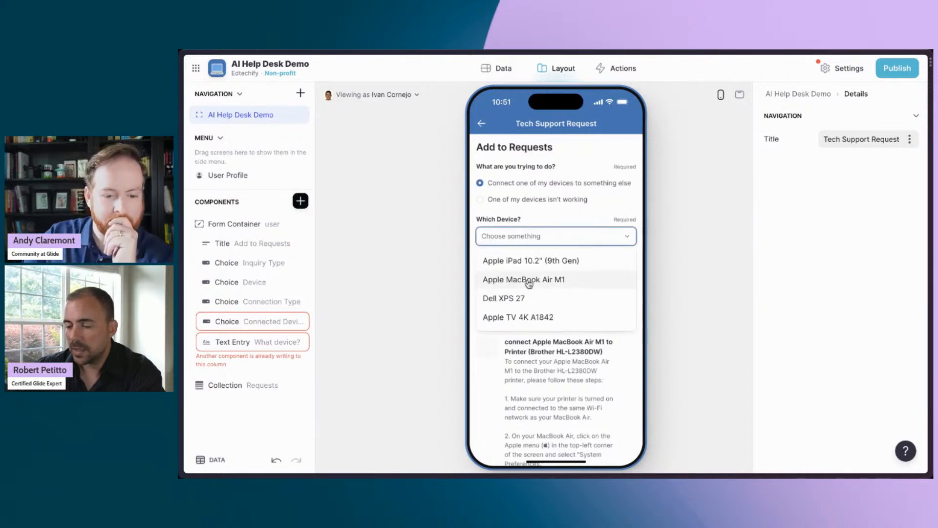
{"action": "left_click", "coordinate": [521, 281]}
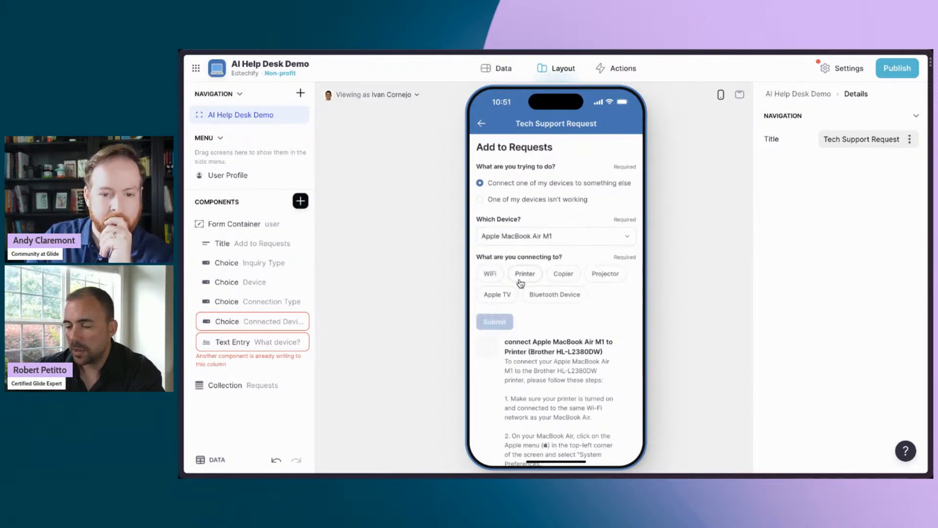
{"action": "left_click", "coordinate": [604, 274]}
{"action": "left_click", "coordinate": [509, 356]}
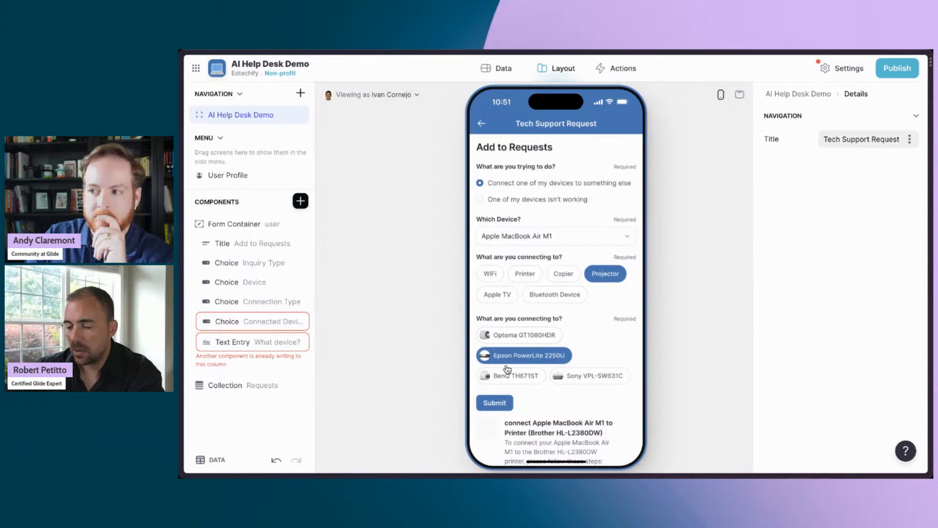
{"action": "left_click", "coordinate": [496, 407]}
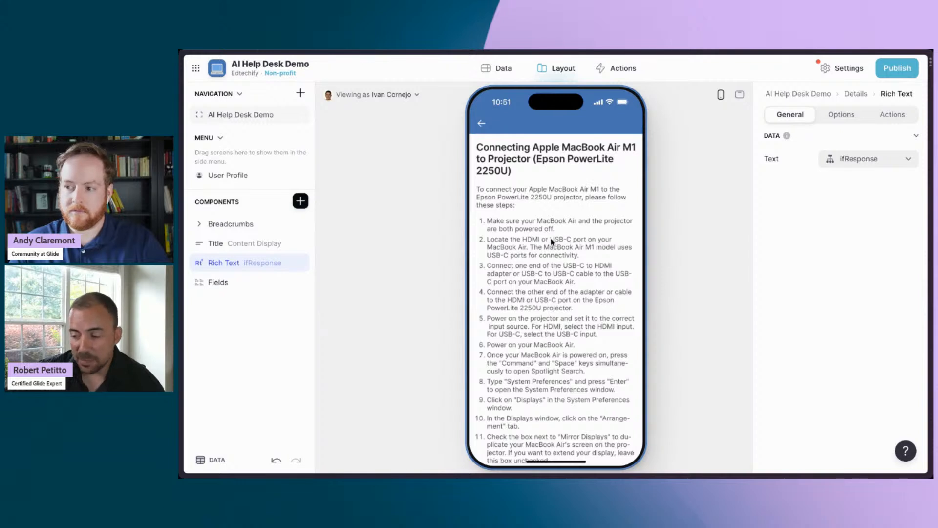
{"action": "scroll", "coordinate": [554, 286], "scroll_direction": "down", "scroll_amount": 1}
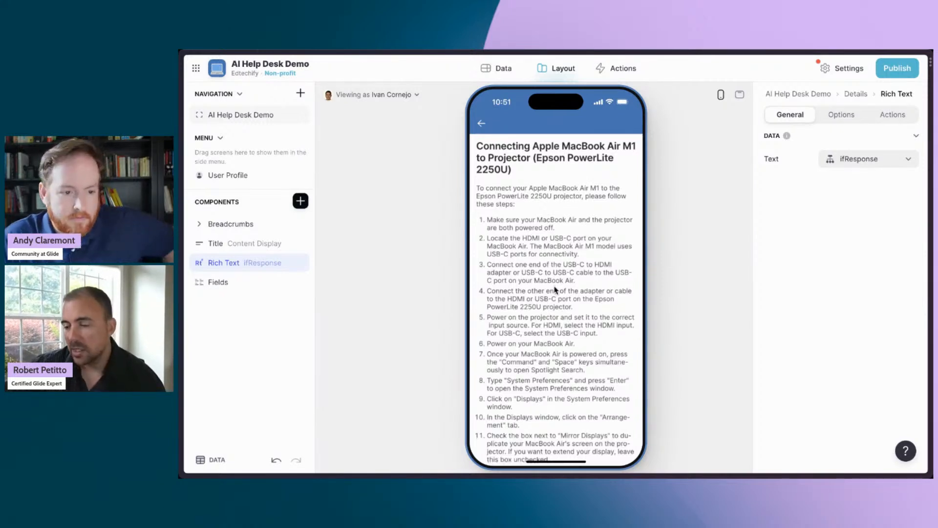
{"action": "scroll", "coordinate": [555, 290], "scroll_direction": "down", "scroll_amount": 5}
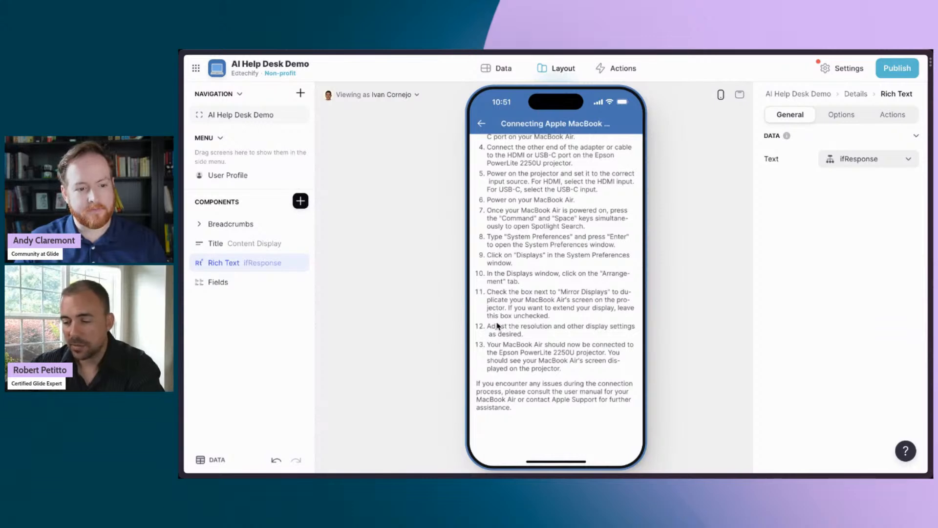
{"action": "scroll", "coordinate": [506, 328], "scroll_direction": "up", "scroll_amount": 3}
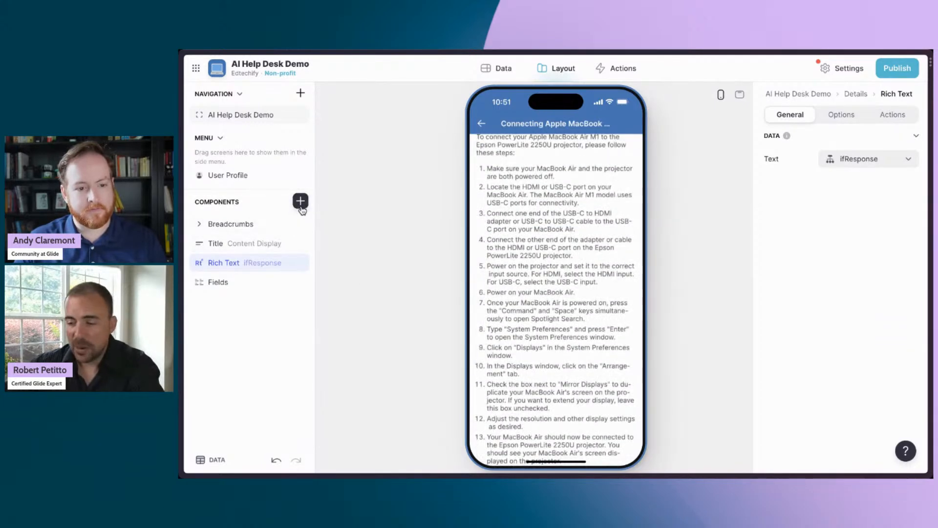
- Add a Button Block component below the rich text
{"action": "left_click", "coordinate": [300, 204]}
{"action": "type", "text": "butt"}
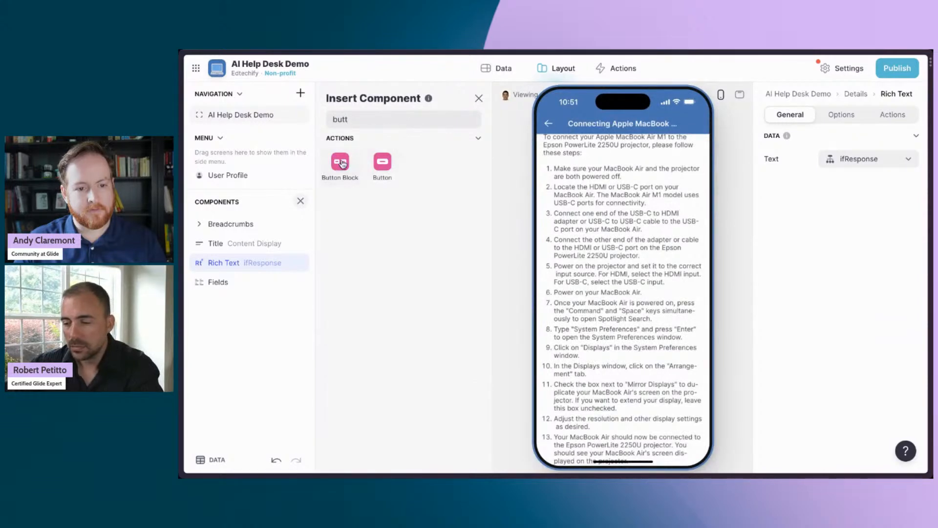
{"action": "left_click", "coordinate": [340, 162]}
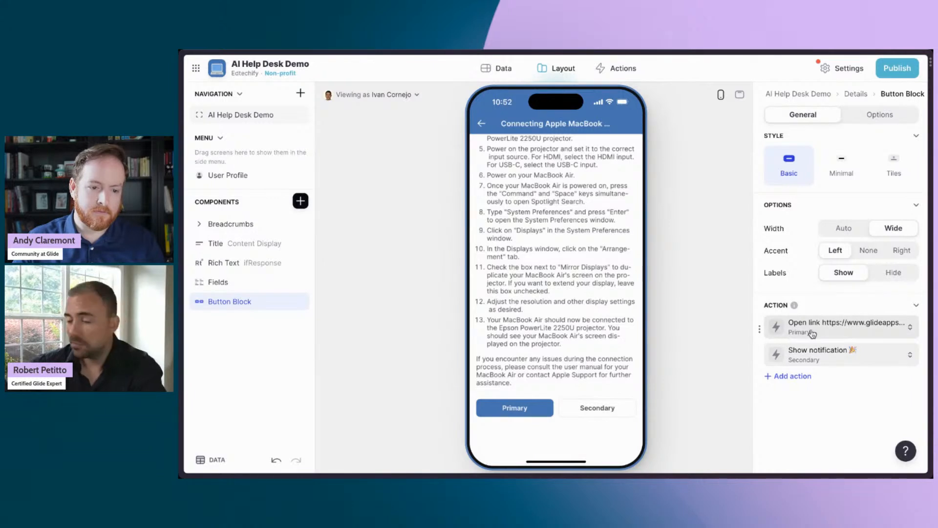
- Title the buttons 'This solved my issue' and 'I need more help'
{"action": "left_click", "coordinate": [807, 338]}
{"action": "key", "text": "ctrl+a"}
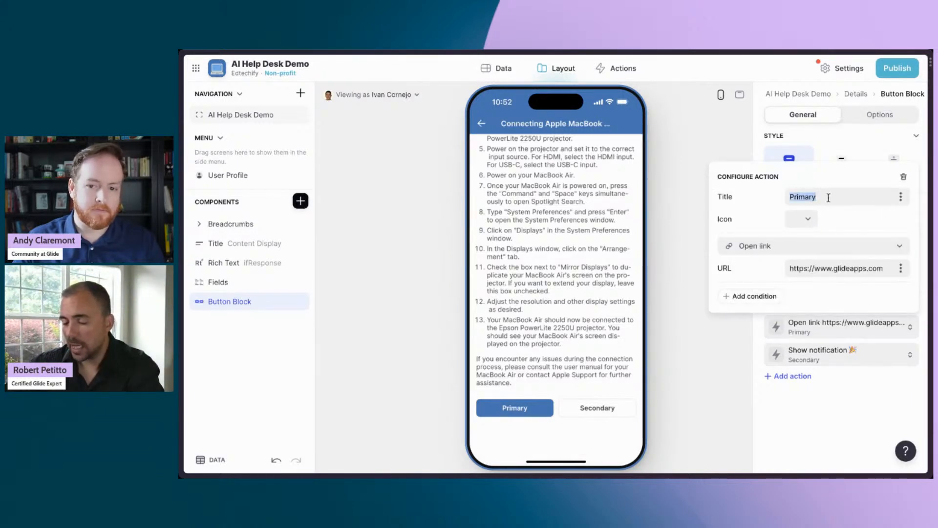
{"action": "type", "text": "This solved my issue"}
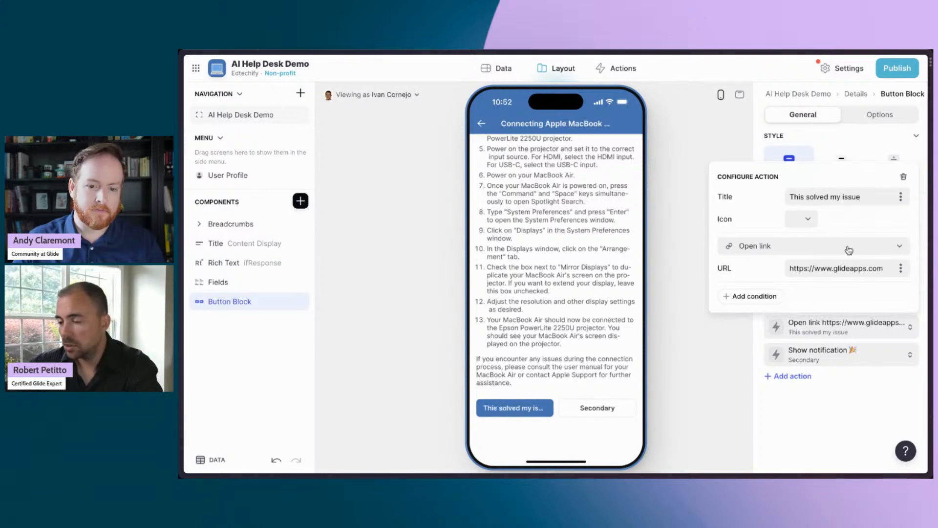
{"action": "left_click", "coordinate": [836, 353]}
{"action": "left_click", "coordinate": [845, 202]}
{"action": "key", "text": "ctrl+a"}
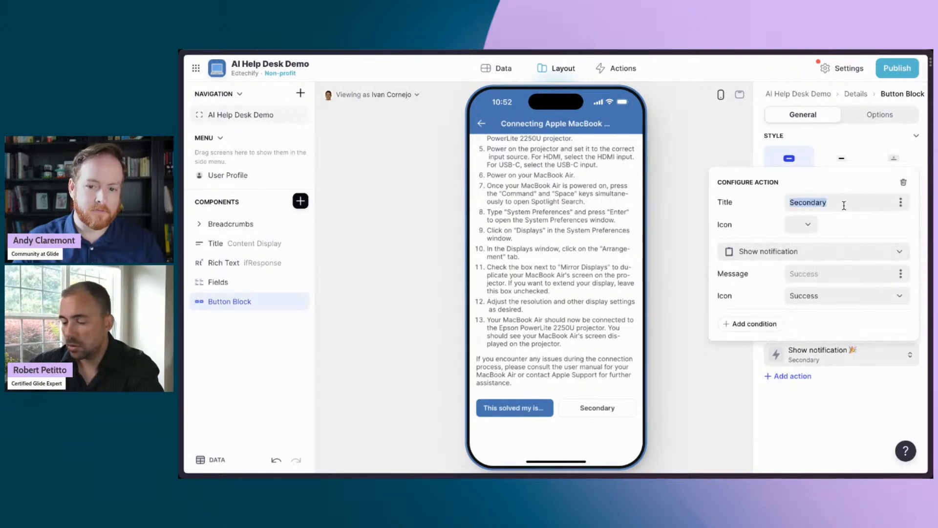
{"action": "type", "text": "I need more help"}
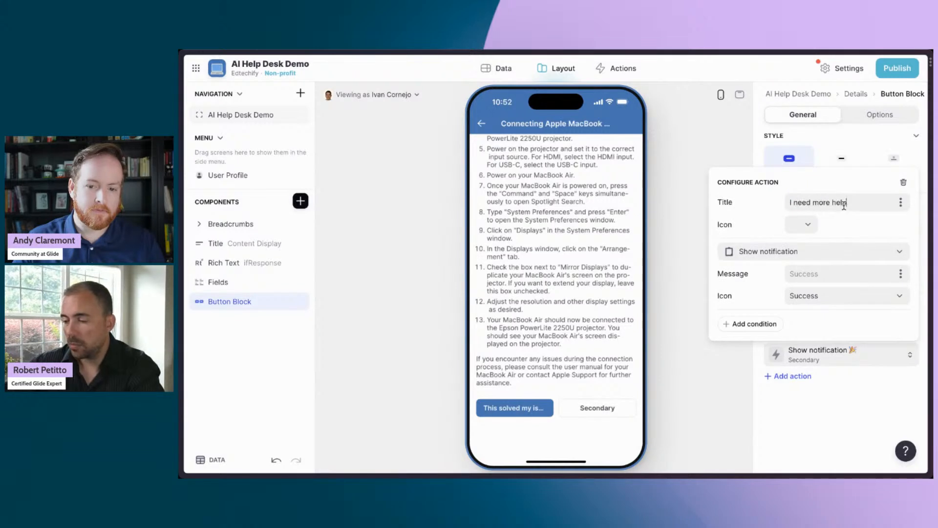
{"action": "left_click", "coordinate": [830, 423]}
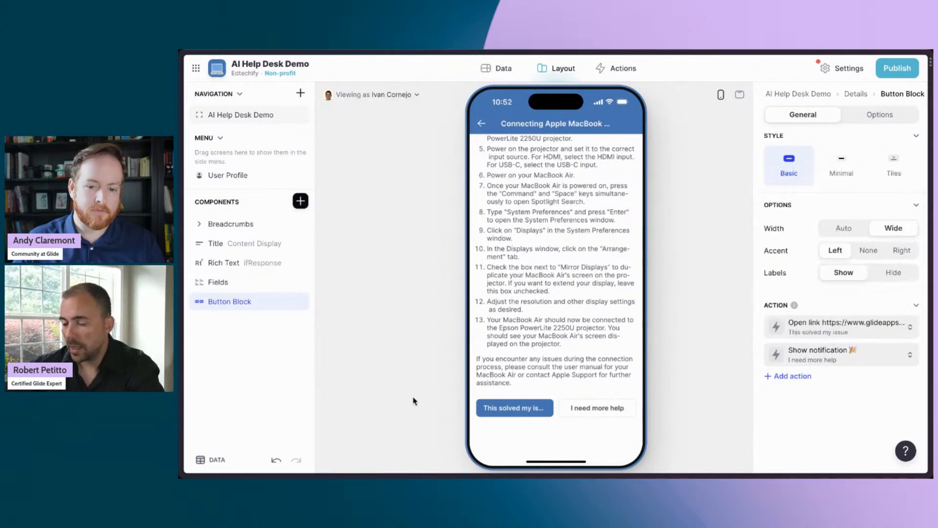
- Switch the button block to Tiles style and give 'This solved my issue' a checkmark icon
{"action": "left_click", "coordinate": [888, 169]}
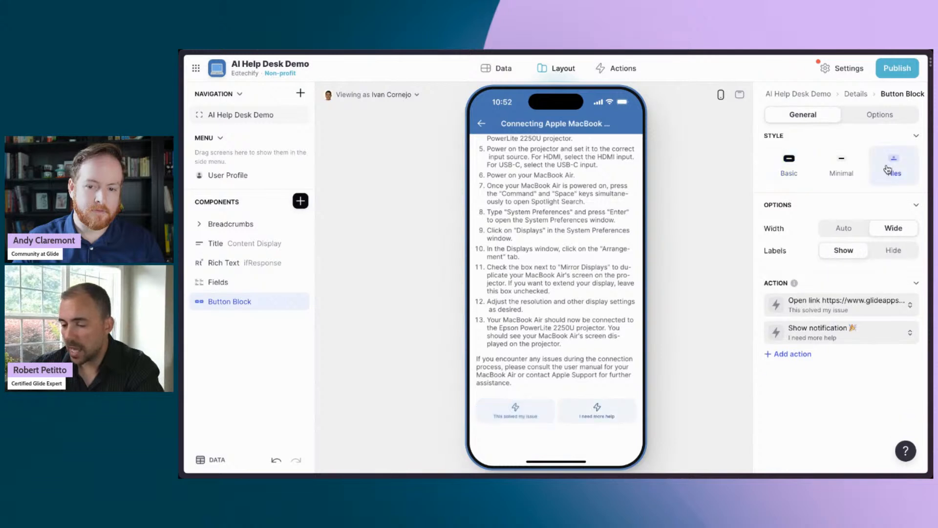
{"action": "left_click", "coordinate": [848, 304]}
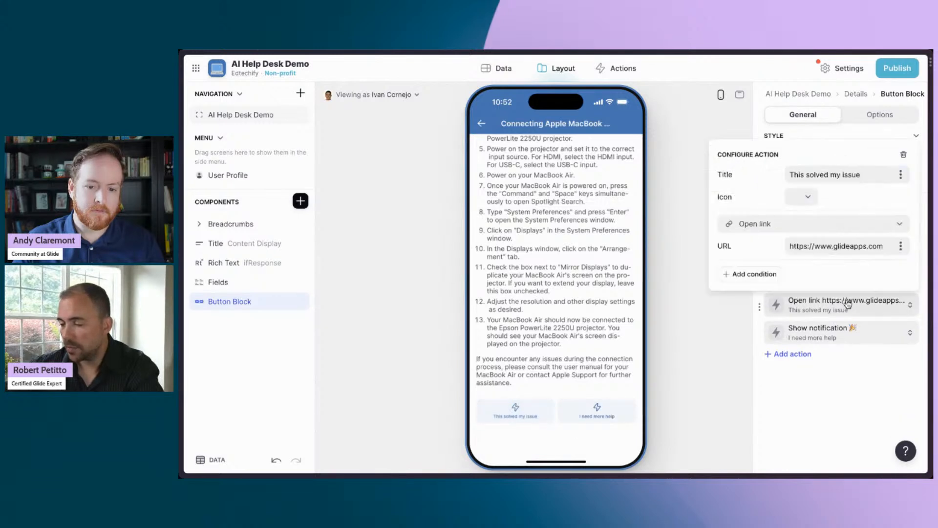
{"action": "left_click", "coordinate": [812, 196]}
{"action": "left_click", "coordinate": [654, 337]}
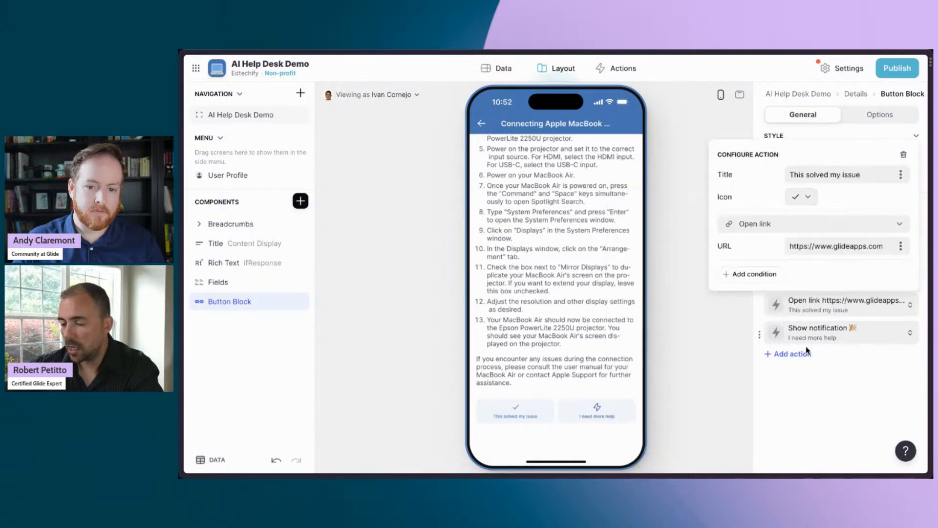
{"action": "left_click", "coordinate": [570, 442]}
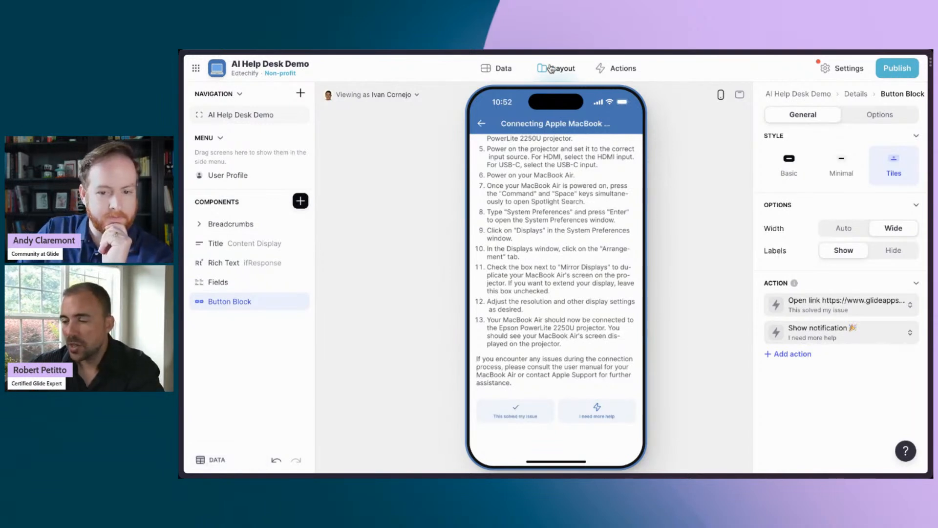
- Add a Boolean column 'Marked as solution' right of Role in the Requests table
{"action": "left_click", "coordinate": [509, 73]}
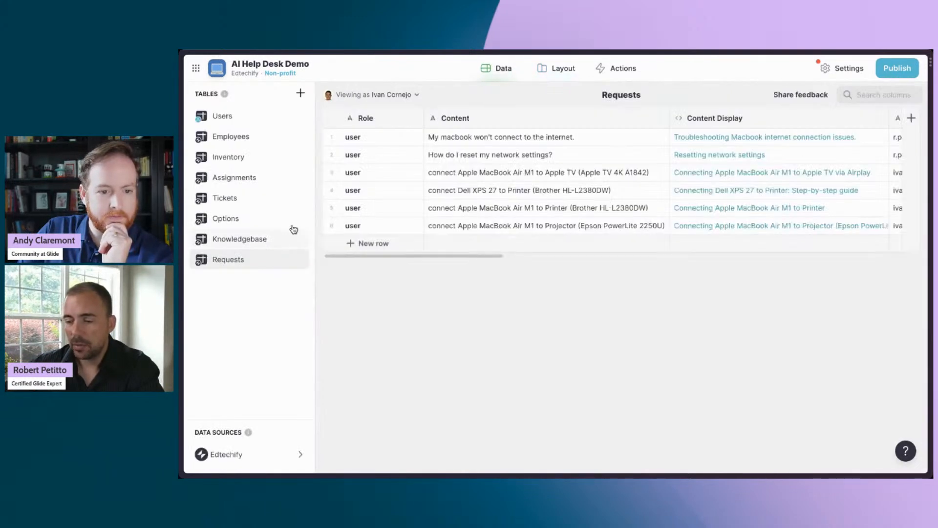
{"action": "left_click", "coordinate": [415, 118]}
{"action": "left_click", "coordinate": [367, 172]}
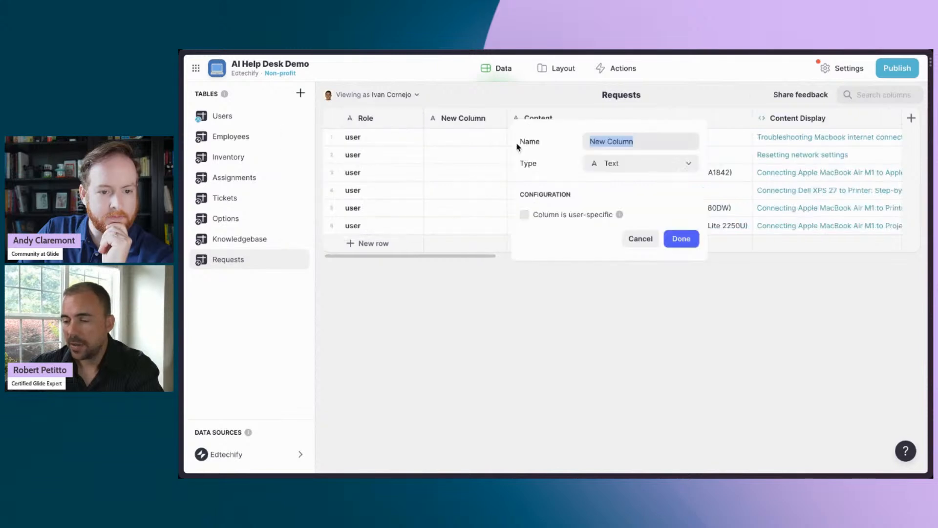
{"action": "type", "text": "Marked"}
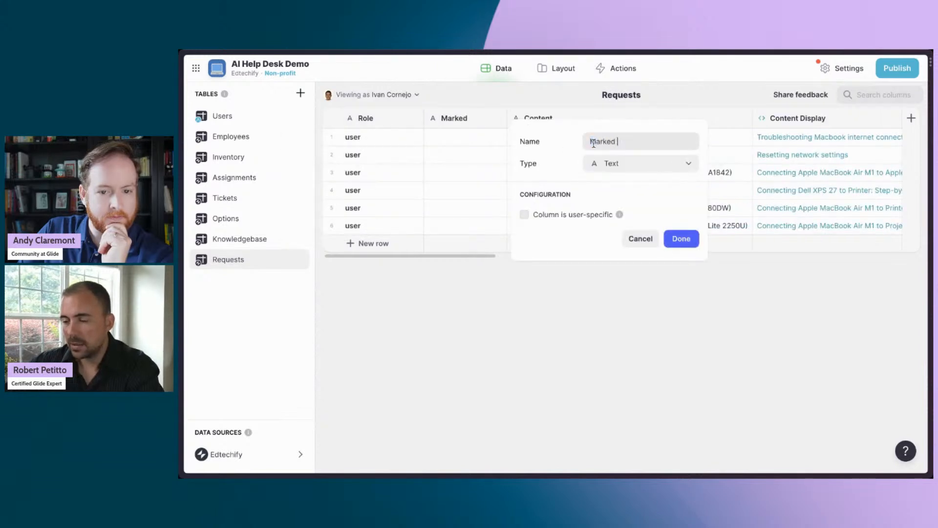
{"action": "type", "text": " as solution"}
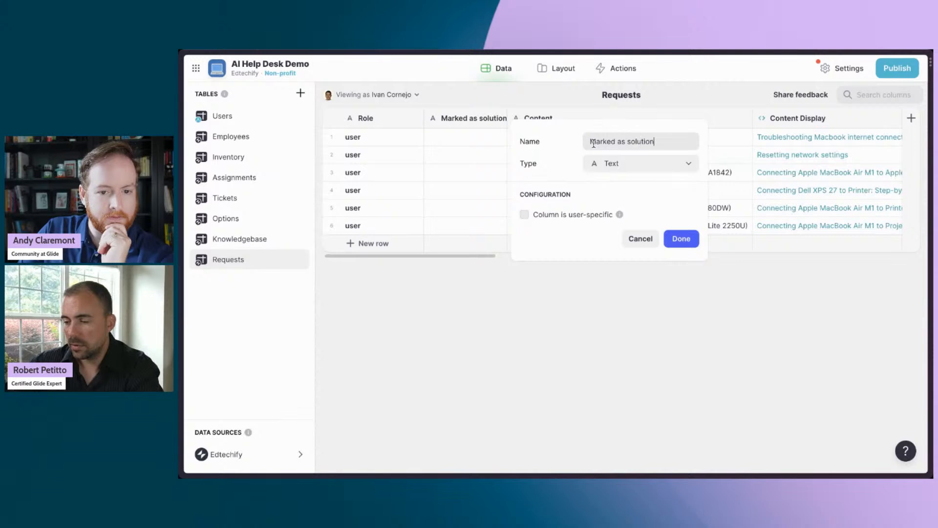
{"action": "left_click", "coordinate": [643, 169]}
{"action": "type", "text": "choic"}
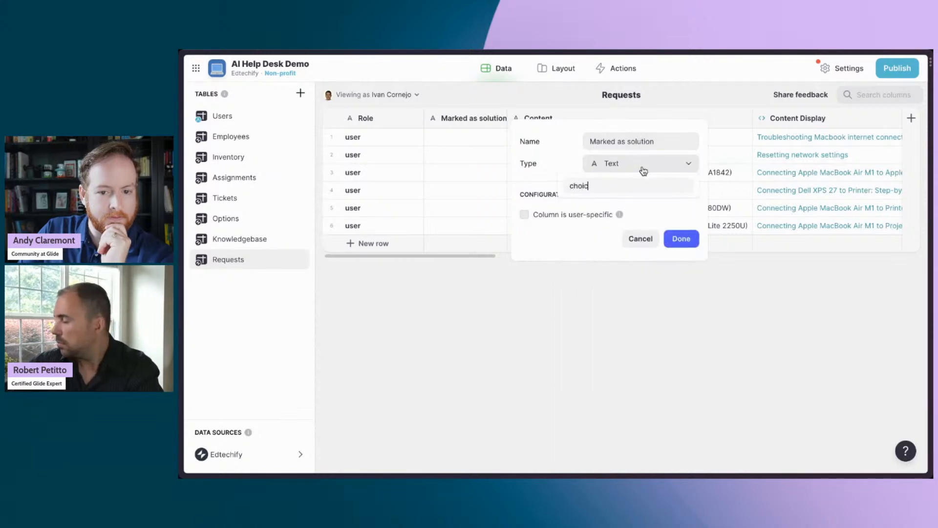
{"action": "left_click", "coordinate": [628, 169]}
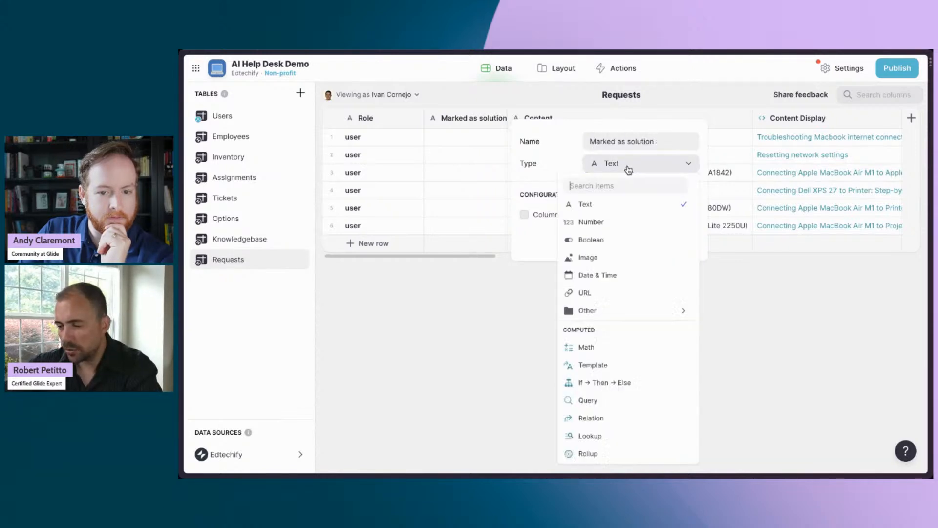
{"action": "left_click", "coordinate": [614, 245]}
{"action": "left_click", "coordinate": [681, 237]}
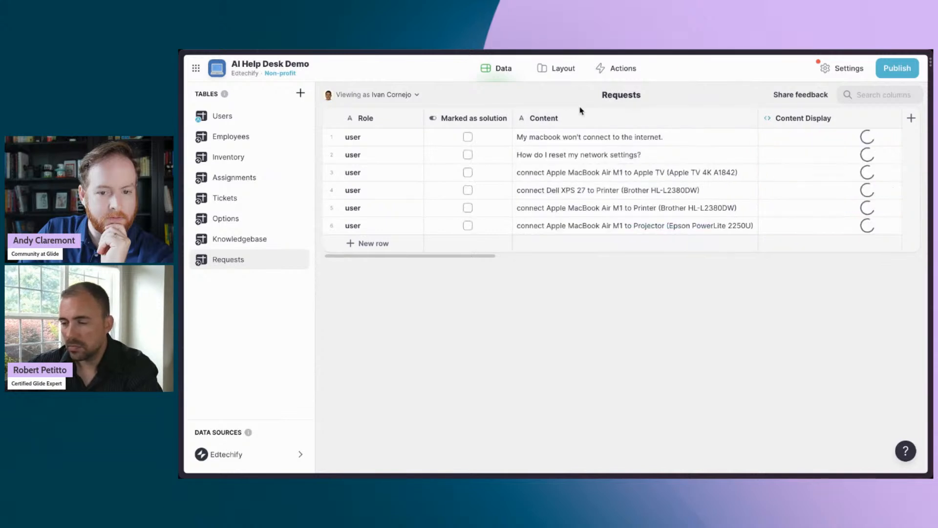
{"action": "left_click", "coordinate": [554, 68]}
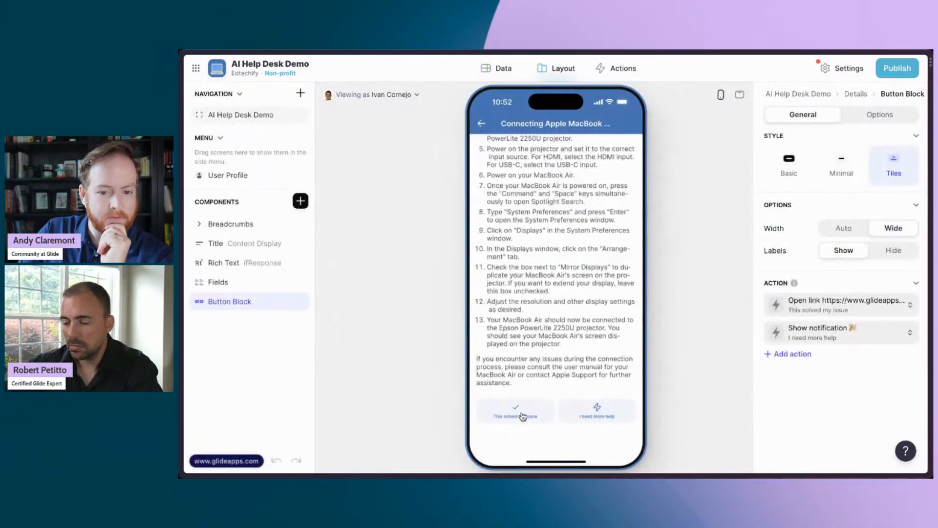
- Change 'This solved my issue' from Open link to Set column values, setting Marked as solution to true
{"action": "left_click", "coordinate": [819, 302]}
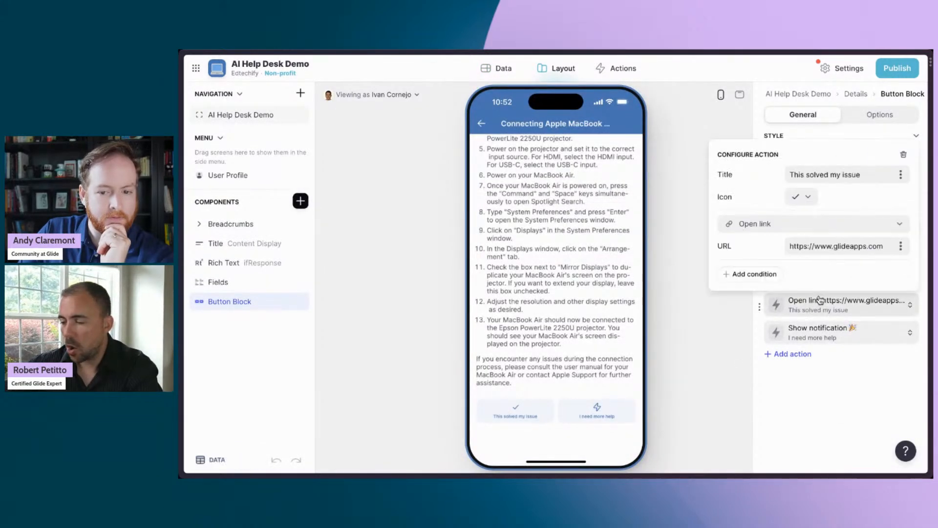
{"action": "left_click", "coordinate": [795, 225]}
{"action": "type", "text": "set"}
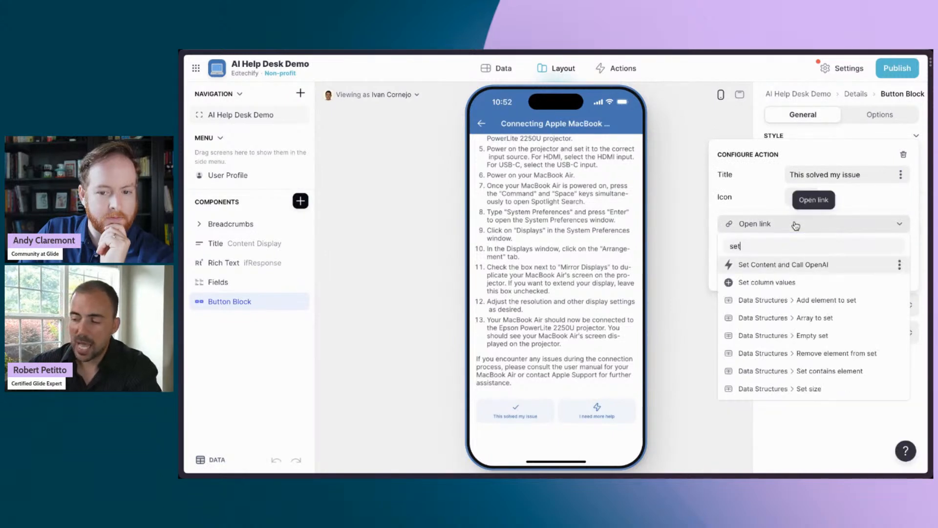
{"action": "left_click", "coordinate": [781, 283]}
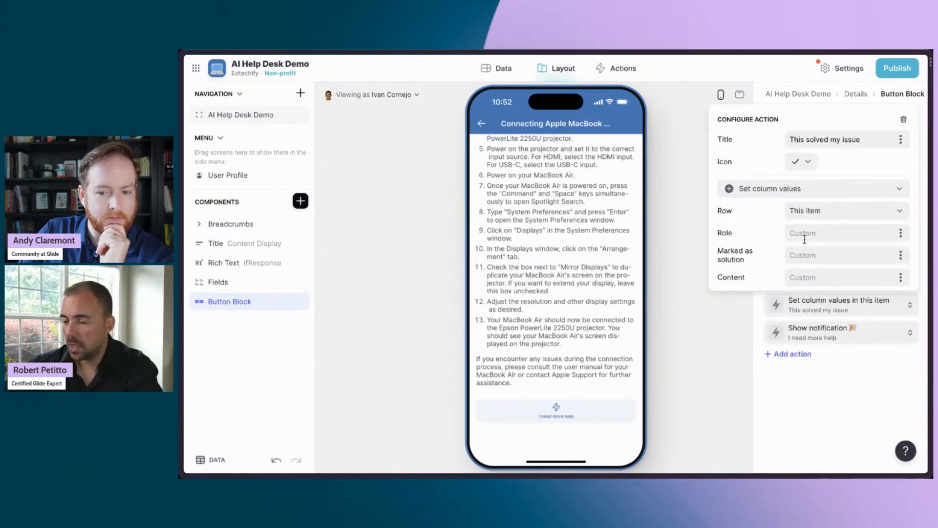
{"action": "type", "text": "true"}
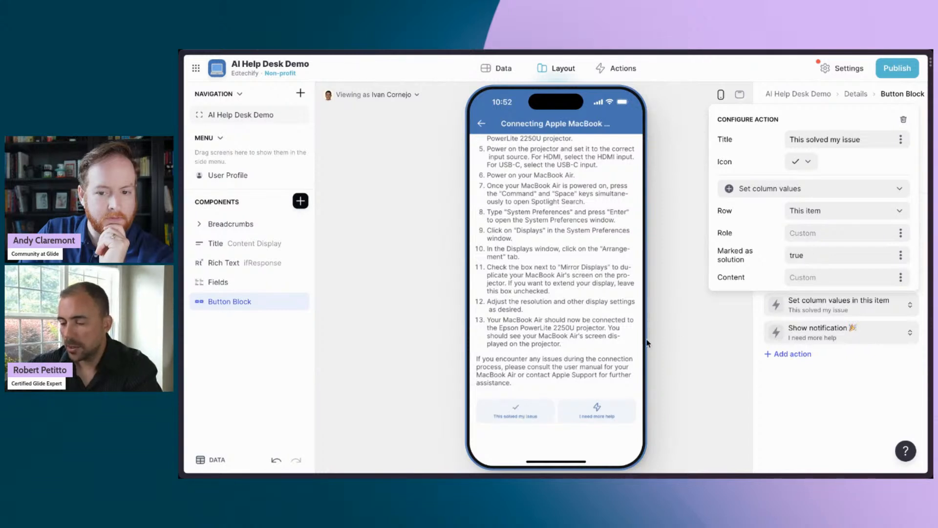
{"action": "left_click", "coordinate": [613, 356]}
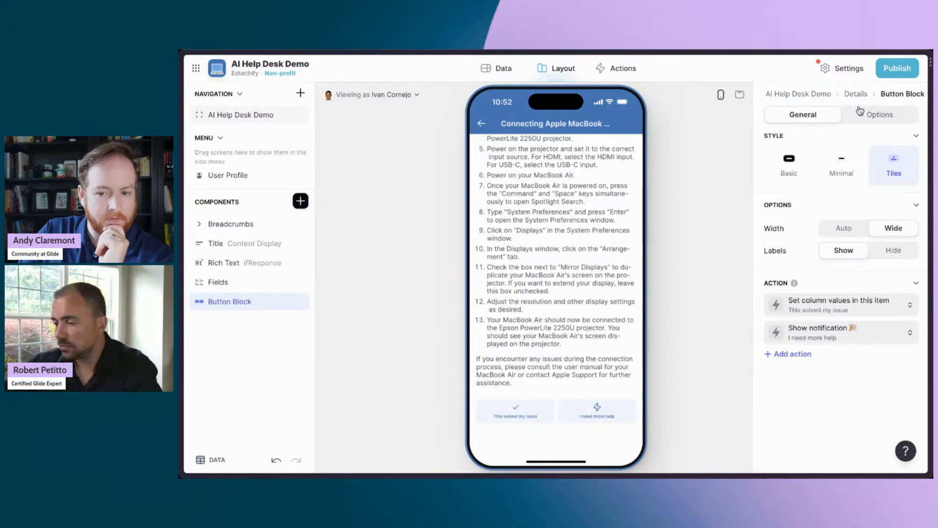
- Give the button block the visibility condition 'Marked as solution is not checked'
{"action": "left_click", "coordinate": [875, 117]}
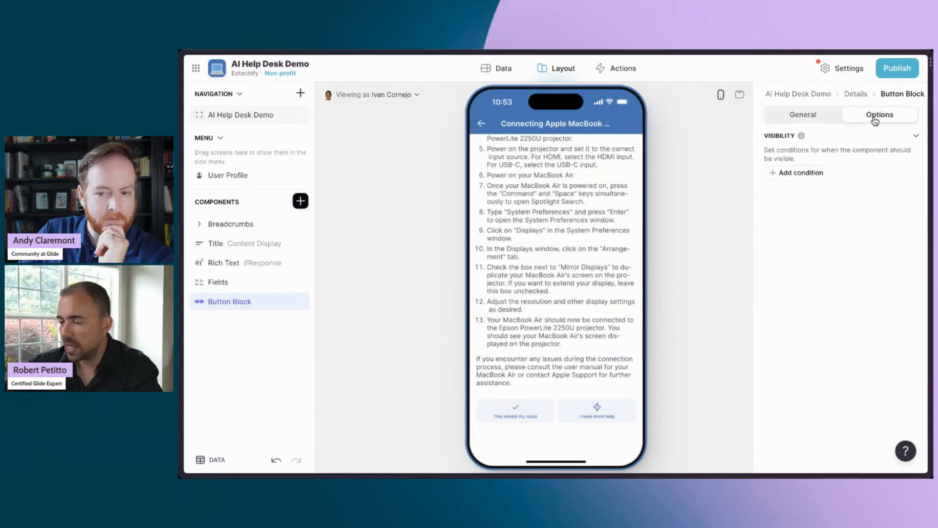
{"action": "left_click", "coordinate": [809, 175]}
{"action": "left_click", "coordinate": [817, 156]}
{"action": "left_click", "coordinate": [798, 191]}
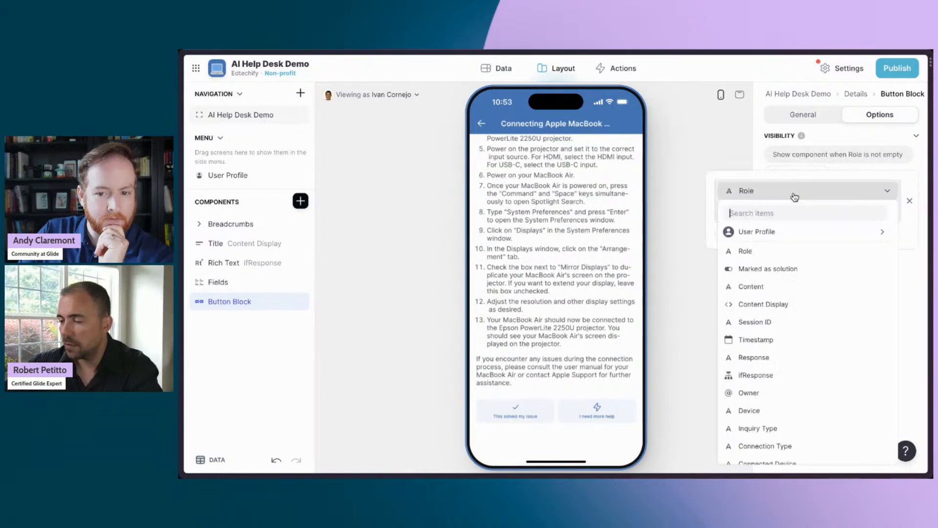
{"action": "left_click", "coordinate": [762, 270]}
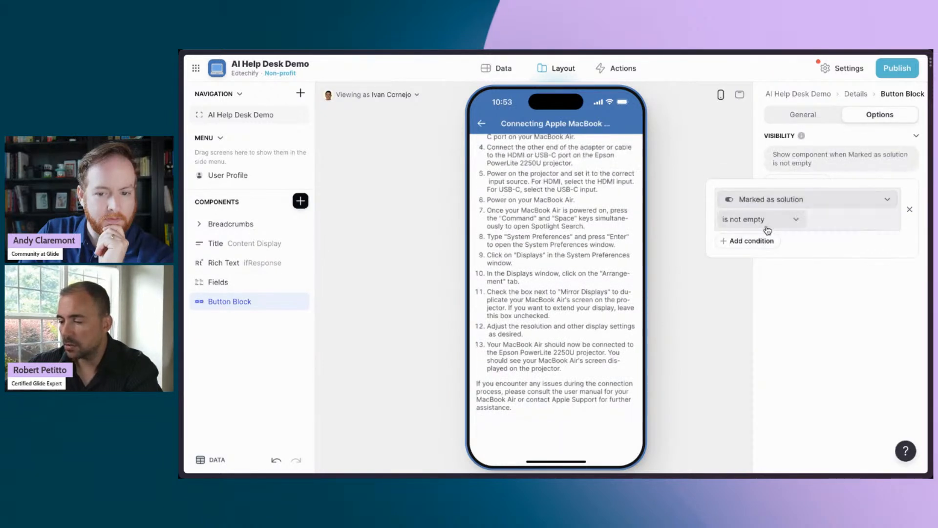
{"action": "left_click", "coordinate": [767, 227]}
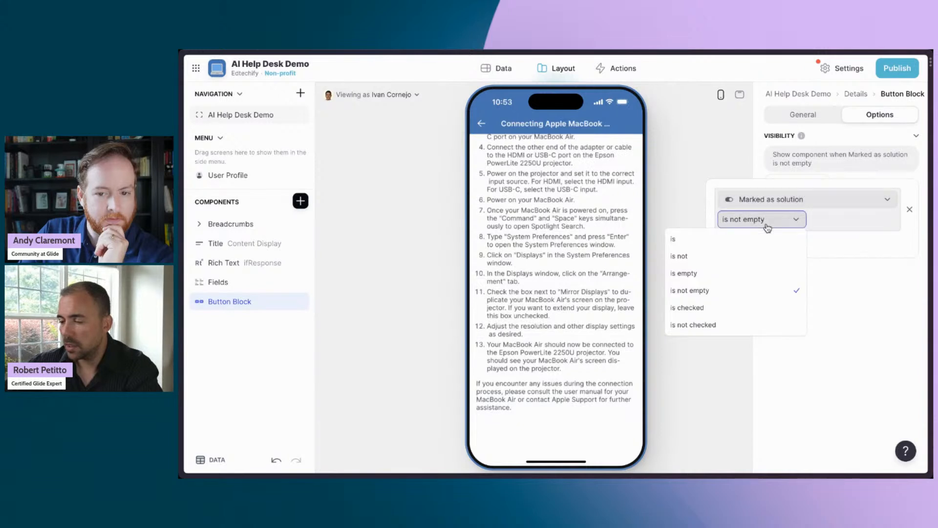
{"action": "left_click", "coordinate": [732, 326]}
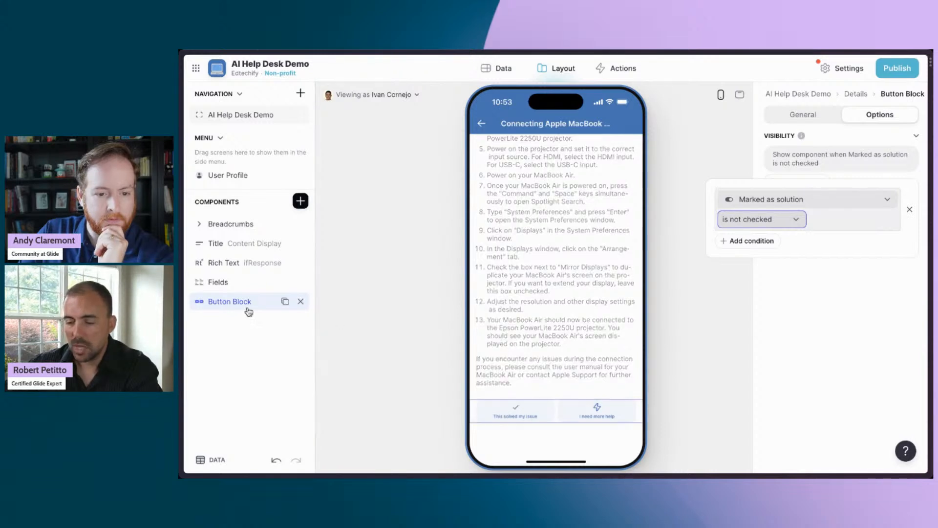
{"action": "left_click", "coordinate": [301, 201]}
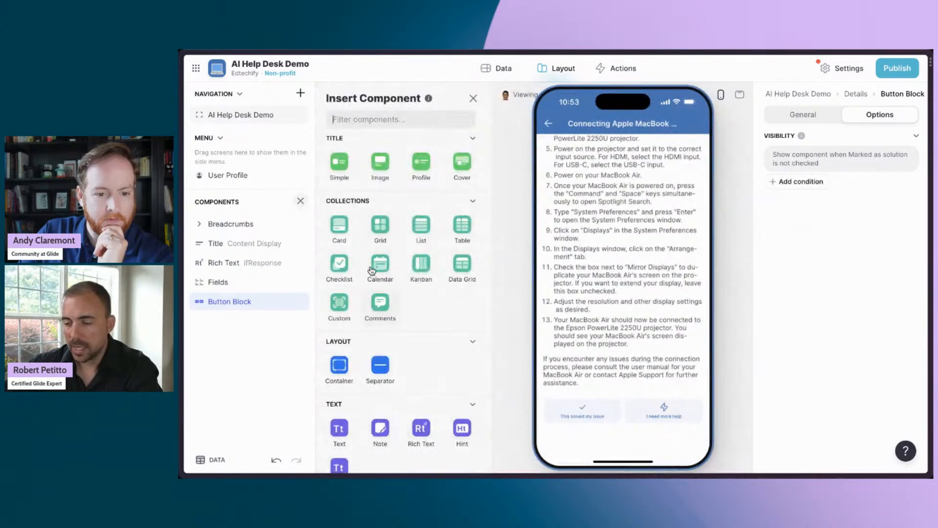
- Insert a Success-mood Hint reading 'Marked as solution' with a checkmark icon below the buttons
{"action": "type", "text": "hint"}
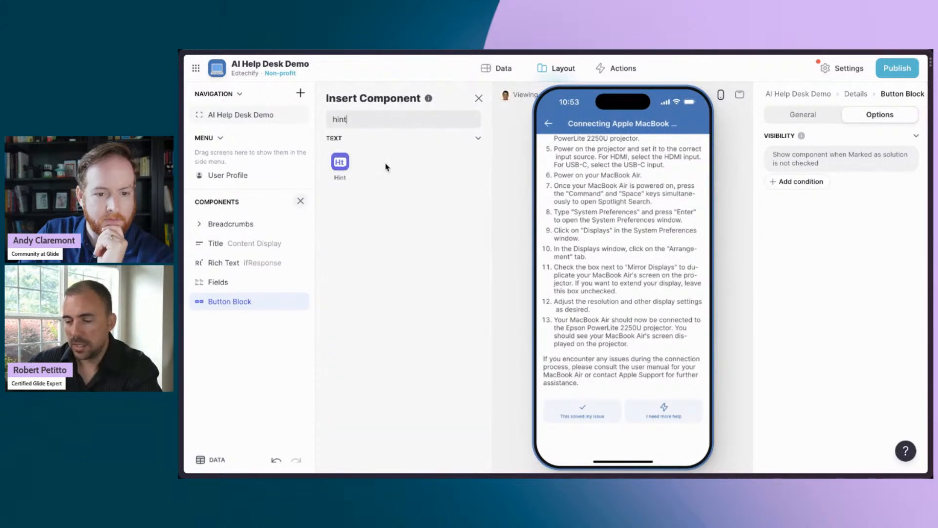
{"action": "left_click", "coordinate": [340, 163]}
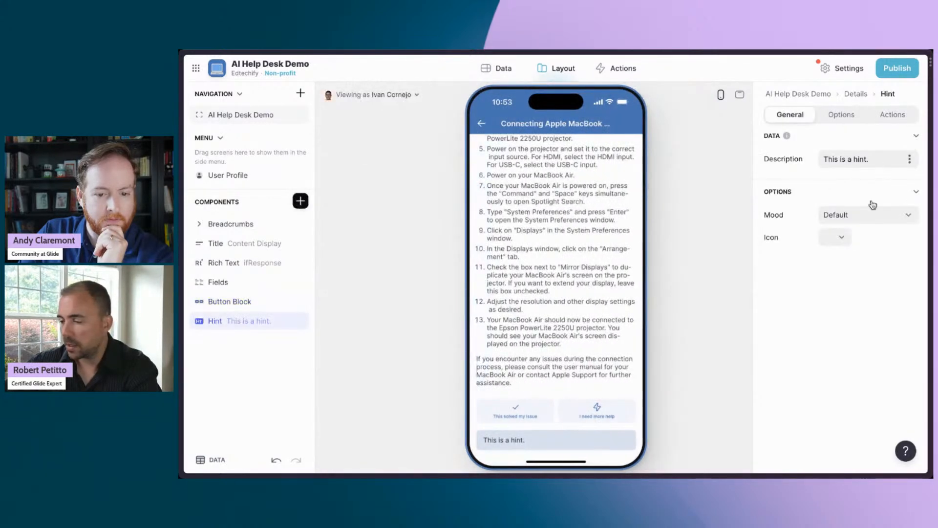
{"action": "left_click", "coordinate": [857, 223]}
{"action": "left_click", "coordinate": [823, 293]}
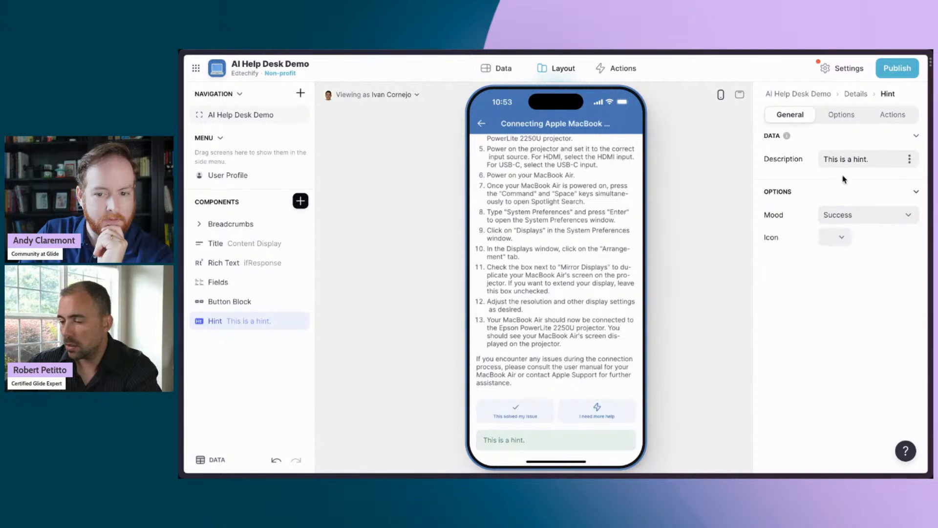
{"action": "triple_click", "coordinate": [846, 155]}
{"action": "type", "text": "Marked a"}
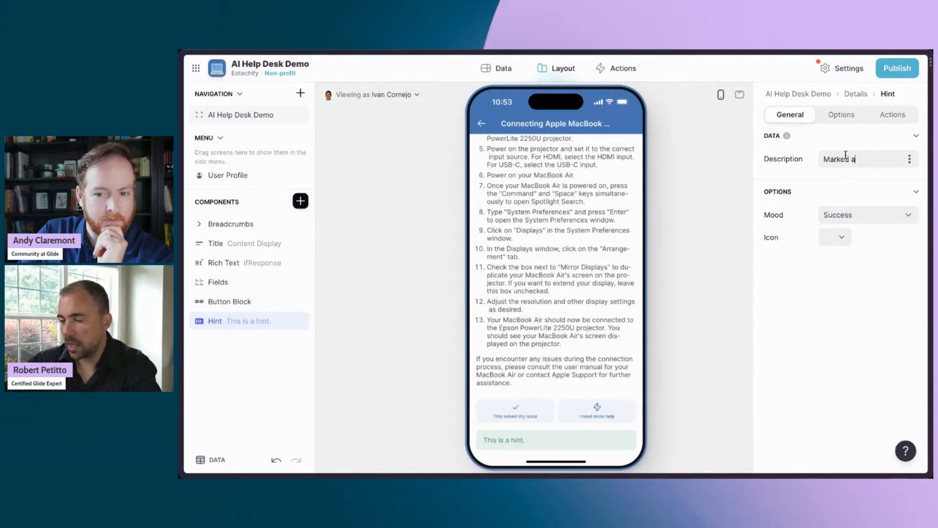
{"action": "type", "text": "s sol"}
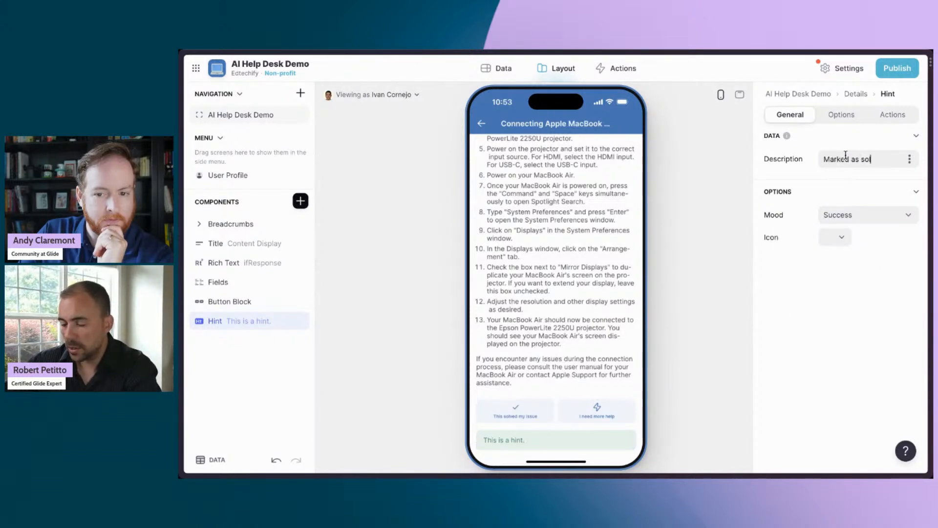
{"action": "type", "text": "ution"}
{"action": "left_click", "coordinate": [841, 239]}
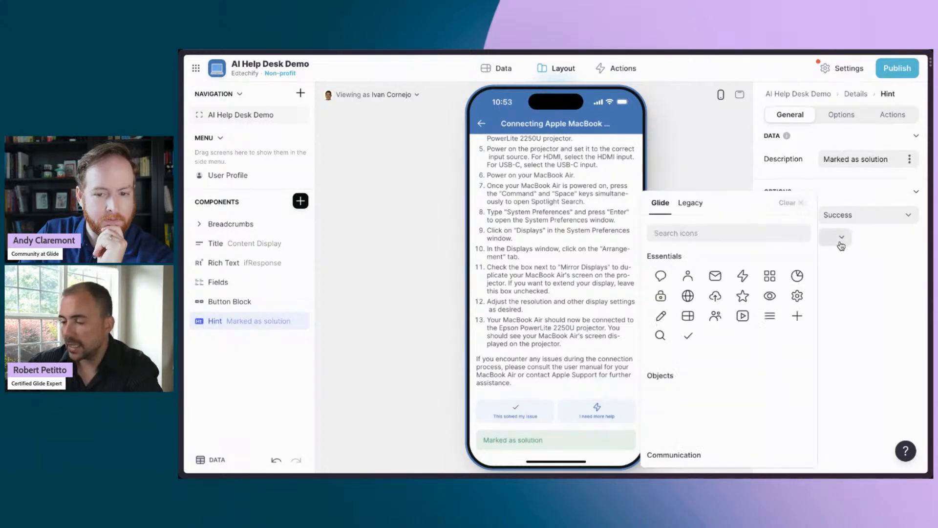
{"action": "left_click", "coordinate": [688, 336]}
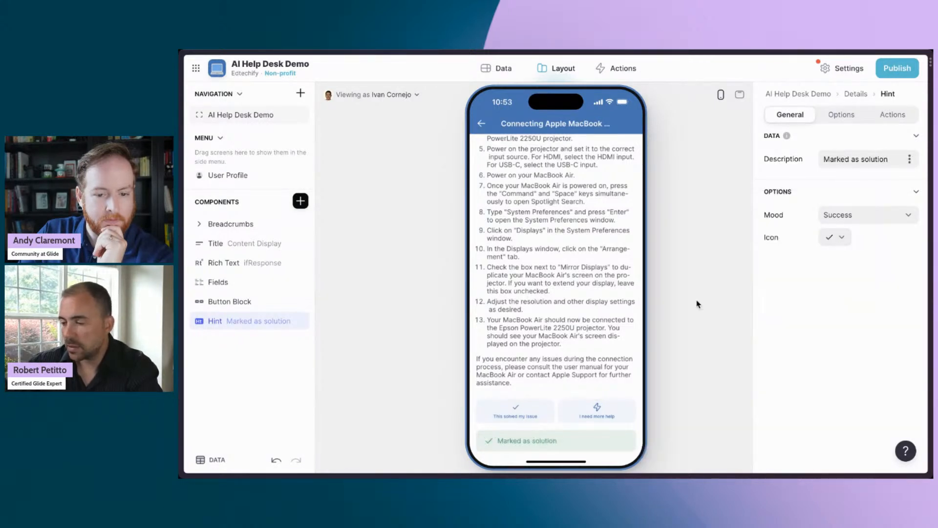
{"action": "left_click", "coordinate": [841, 116]}
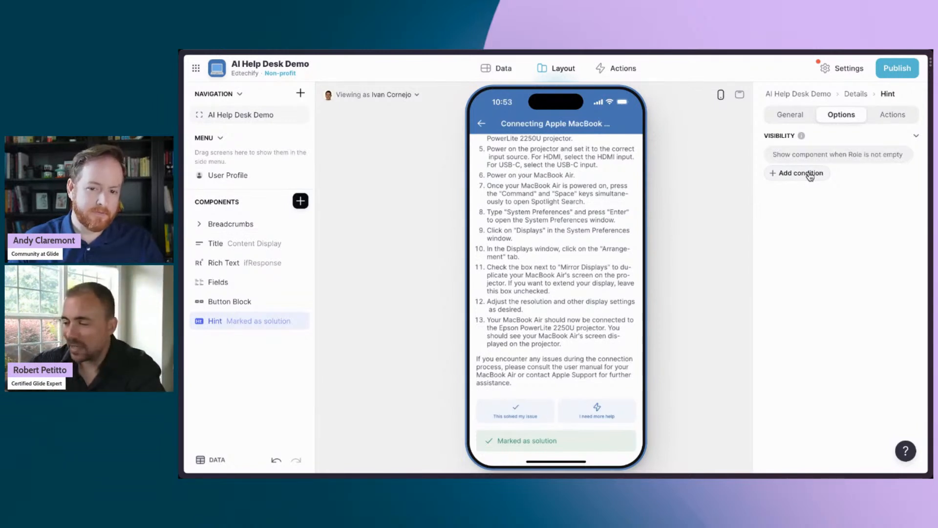
- Show the hint only when Marked as solution is checked, then mark the test request solved in the preview
{"action": "left_click", "coordinate": [810, 174]}
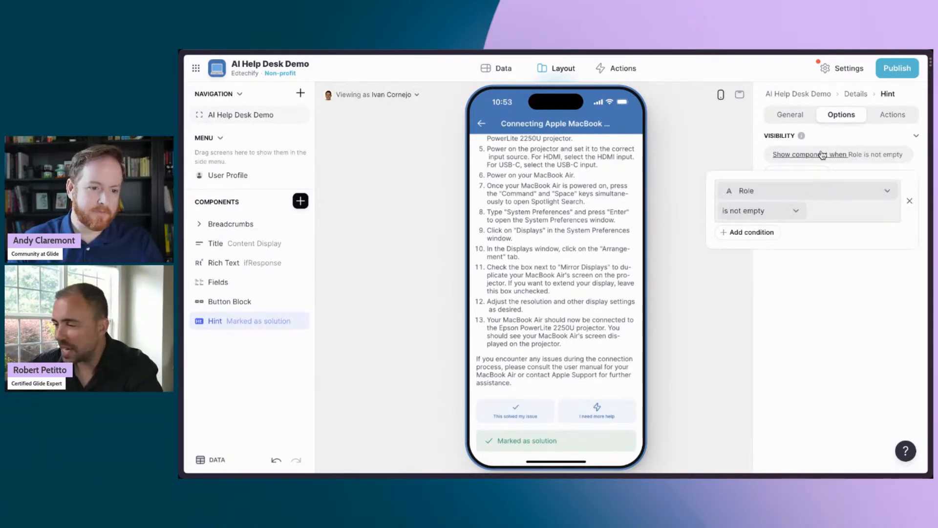
{"action": "left_click", "coordinate": [787, 195]}
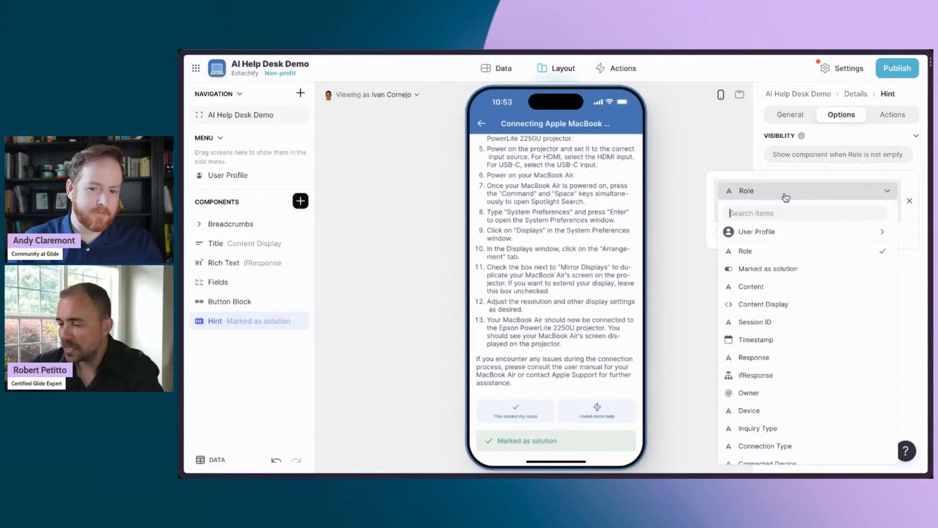
{"action": "left_click", "coordinate": [755, 269]}
{"action": "left_click", "coordinate": [770, 220]}
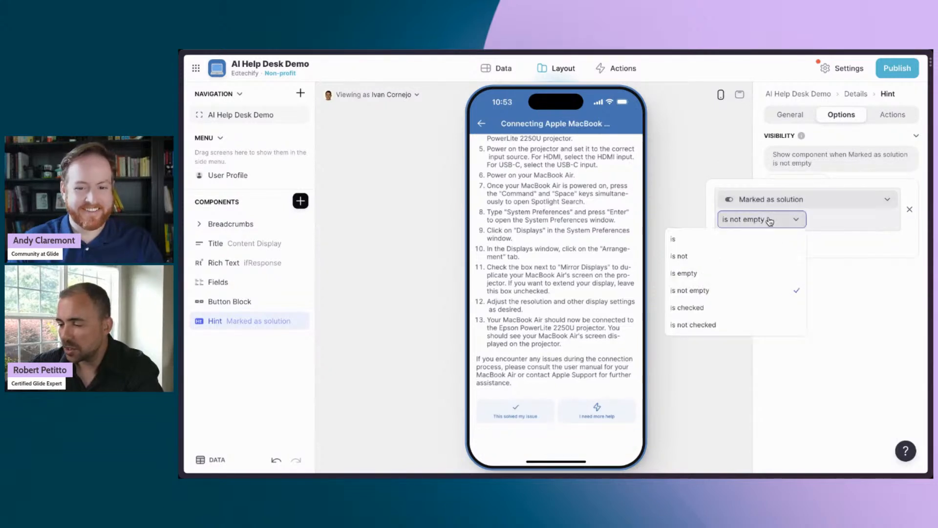
{"action": "left_click", "coordinate": [707, 307]}
{"action": "left_click", "coordinate": [549, 348]}
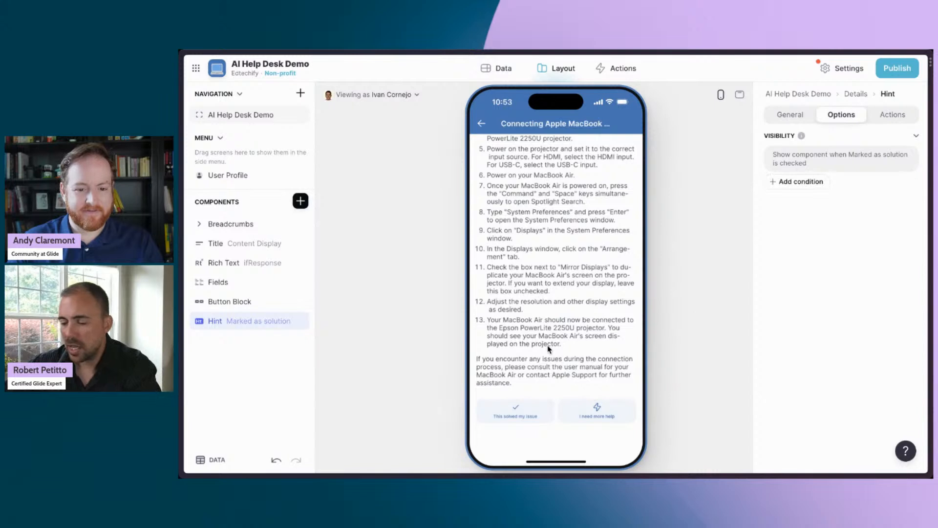
{"action": "left_click", "coordinate": [517, 409]}
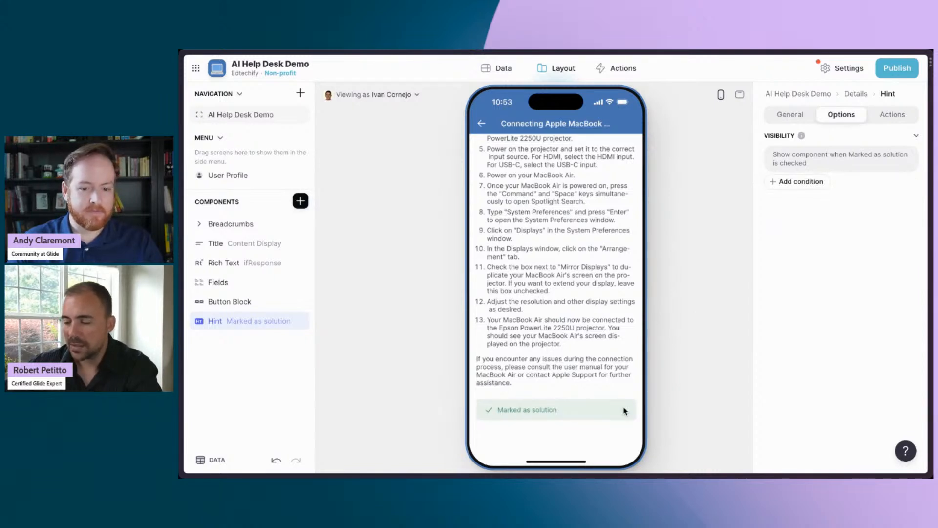
- Inspect the projector request's Marked as solution and Response values in the Requests table
{"action": "left_click", "coordinate": [499, 72]}
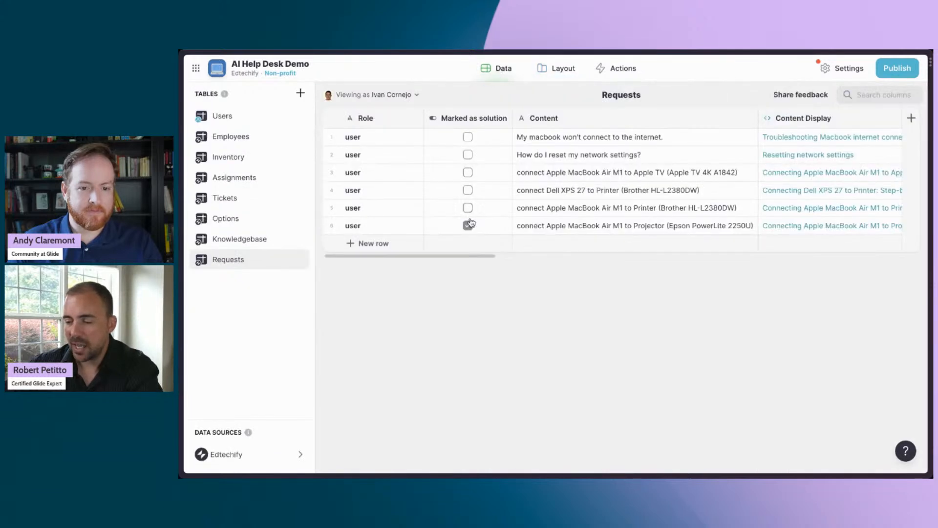
{"action": "left_click", "coordinate": [508, 231]}
{"action": "left_click", "coordinate": [562, 231]}
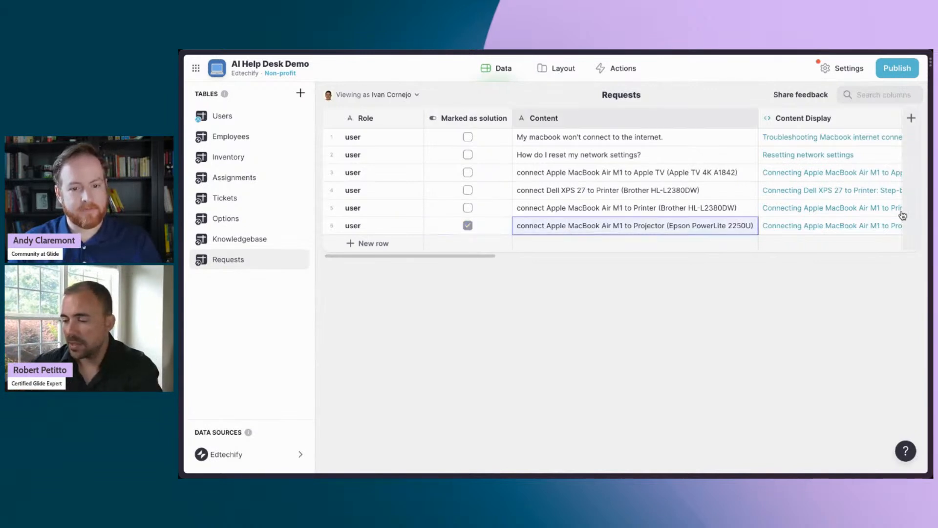
{"action": "scroll", "coordinate": [841, 225], "scroll_direction": "right", "scroll_amount": 10}
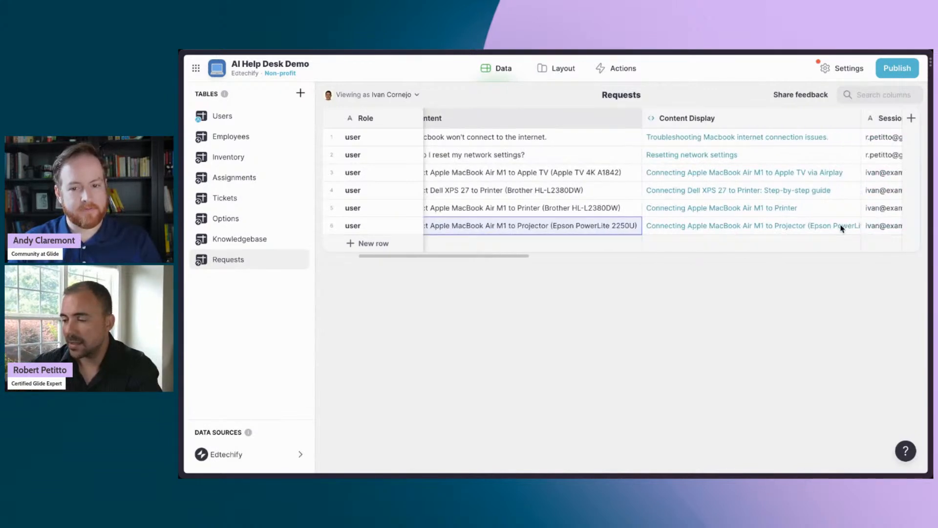
{"action": "left_click", "coordinate": [758, 227]}
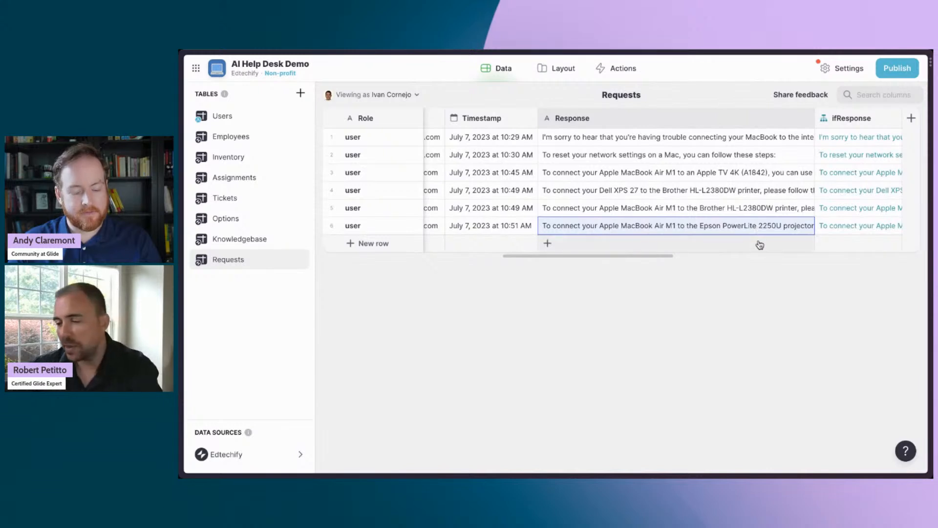
- Uncheck Marked as solution for the projector request via the Layout data panel, restoring its buttons
{"action": "left_click", "coordinate": [559, 74]}
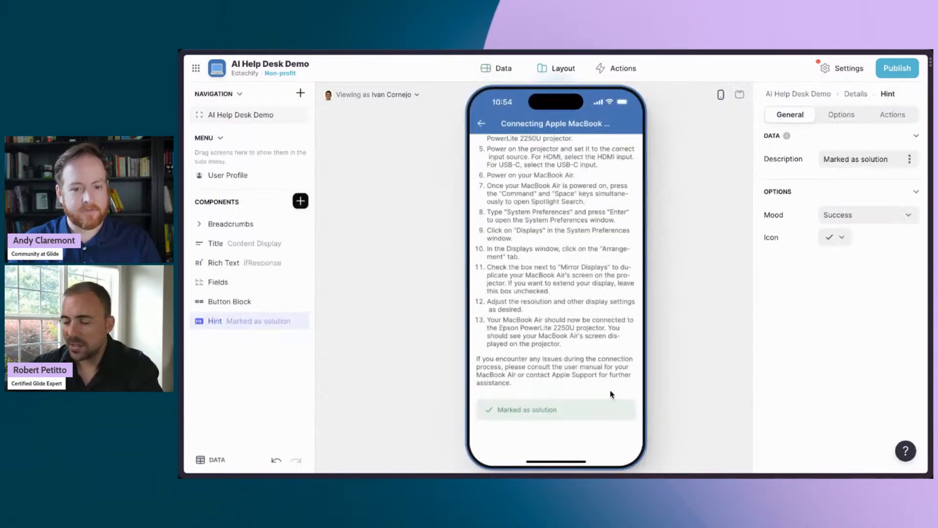
{"action": "left_click", "coordinate": [234, 458]}
{"action": "left_click", "coordinate": [337, 404]}
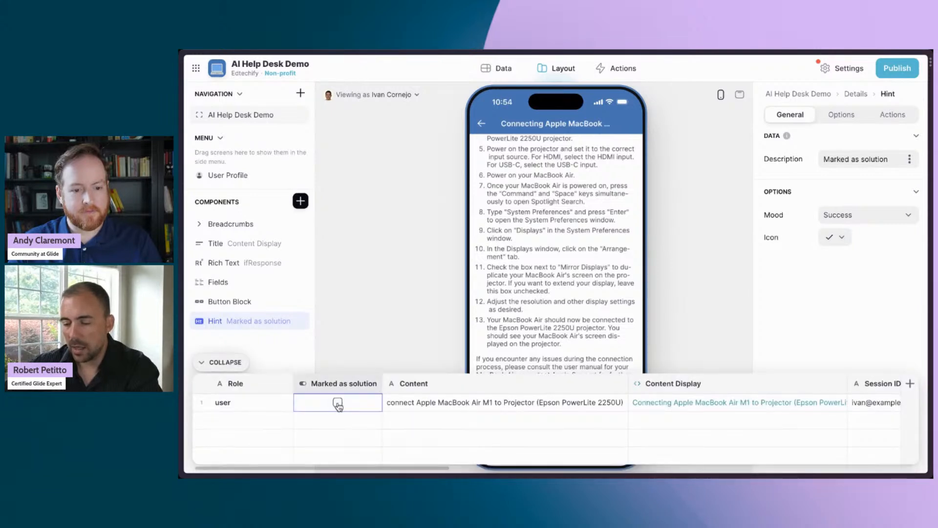
{"action": "left_click", "coordinate": [230, 363]}
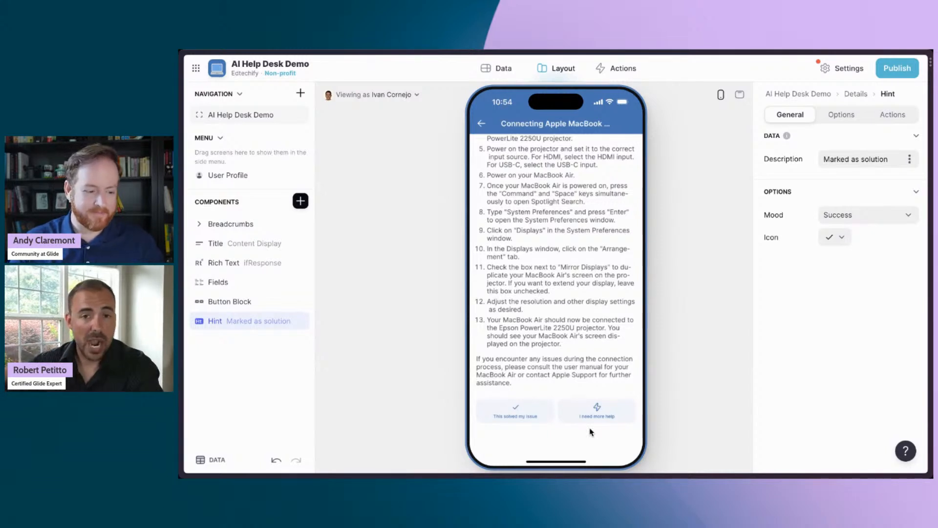
{"action": "left_click", "coordinate": [505, 71]}
{"action": "scroll", "coordinate": [640, 176], "scroll_direction": "right", "scroll_amount": 10}
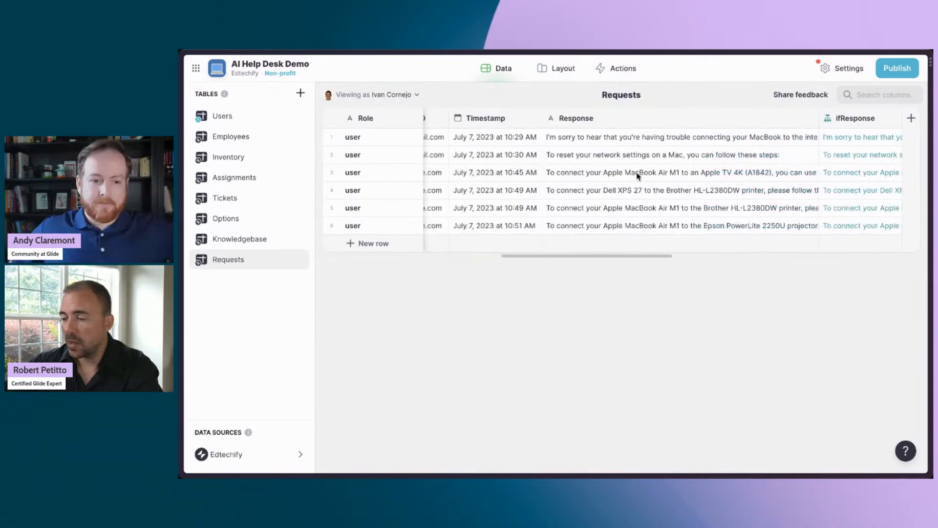
- Add a 'Message to HelpDesk' template column reading 'User: 1', 'Inquiry: 2', 'Proposed solution: 3'
{"action": "left_click", "coordinate": [912, 119]}
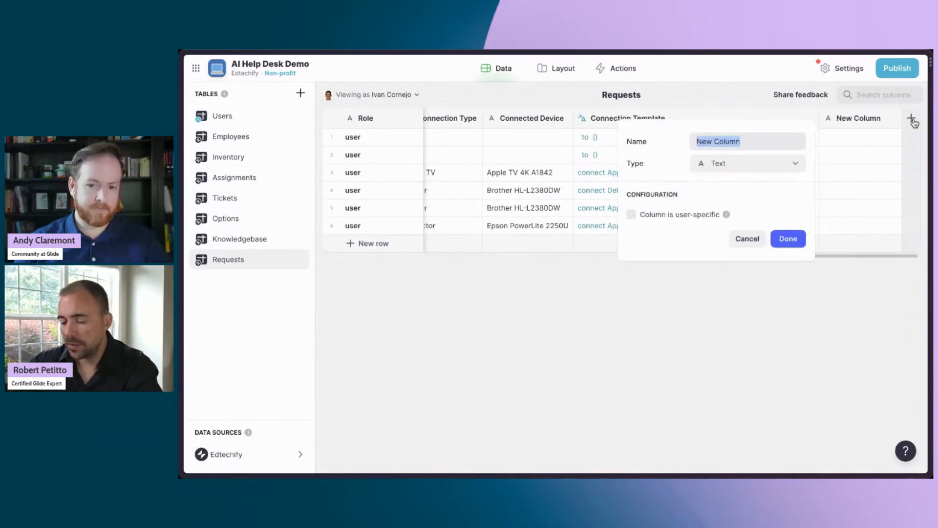
{"action": "type", "text": "Message to HelpDesk"}
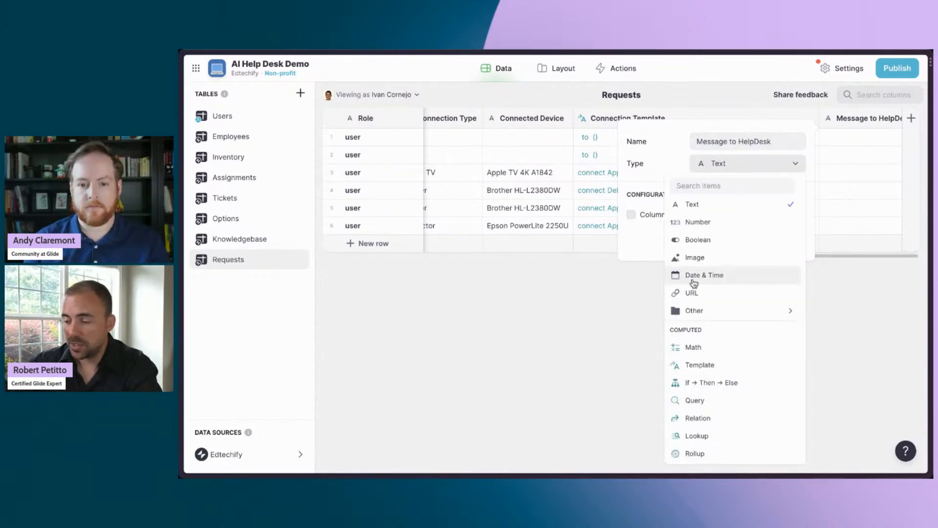
{"action": "left_click", "coordinate": [694, 365]}
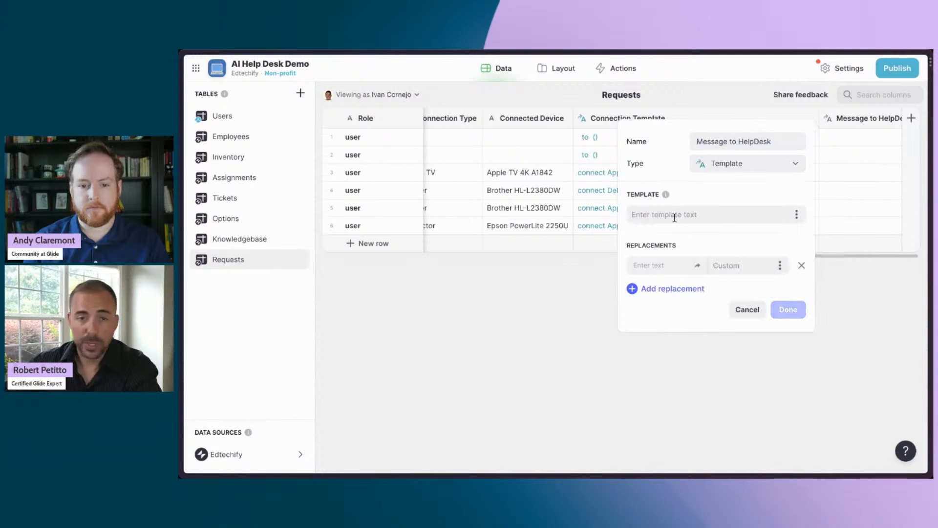
{"action": "type", "text": "1"}
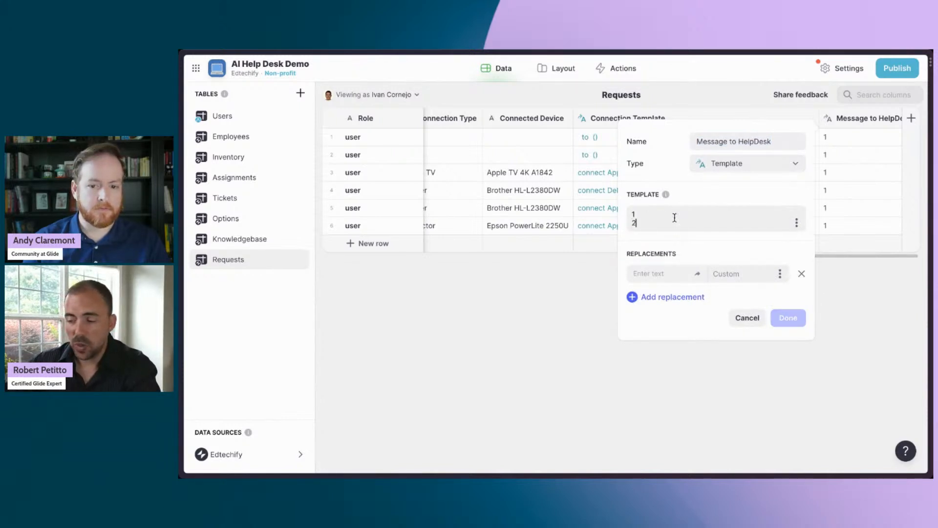
{"action": "key", "text": "Return"}
{"action": "type", "text": "2 "}
{"action": "type", "text": "3"}
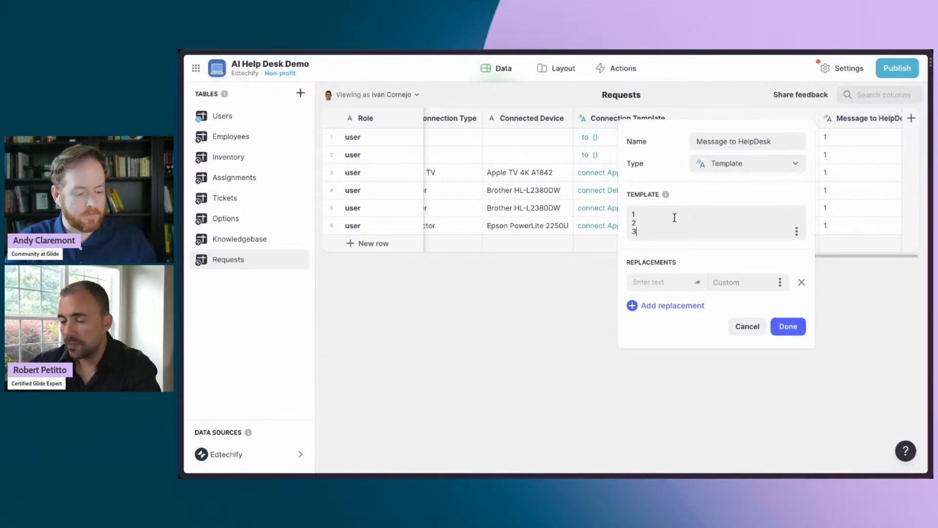
{"action": "left_click", "coordinate": [633, 231]}
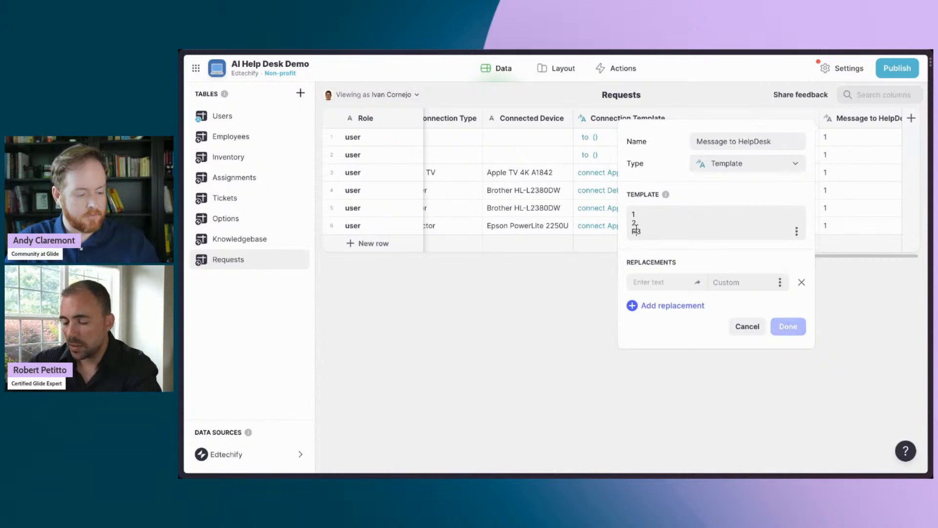
{"action": "type", "text": "Proposed "}
{"action": "type", "text": "solution:"}
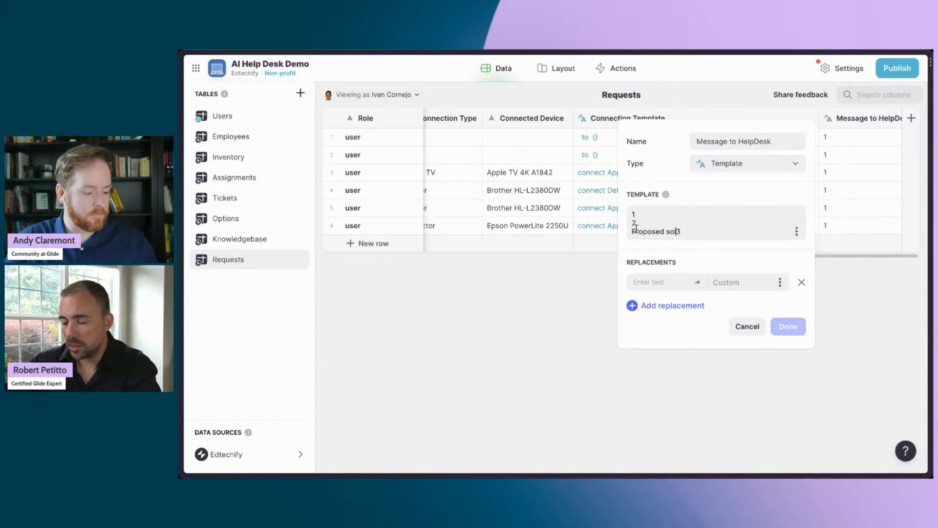
{"action": "left_click", "coordinate": [634, 221]}
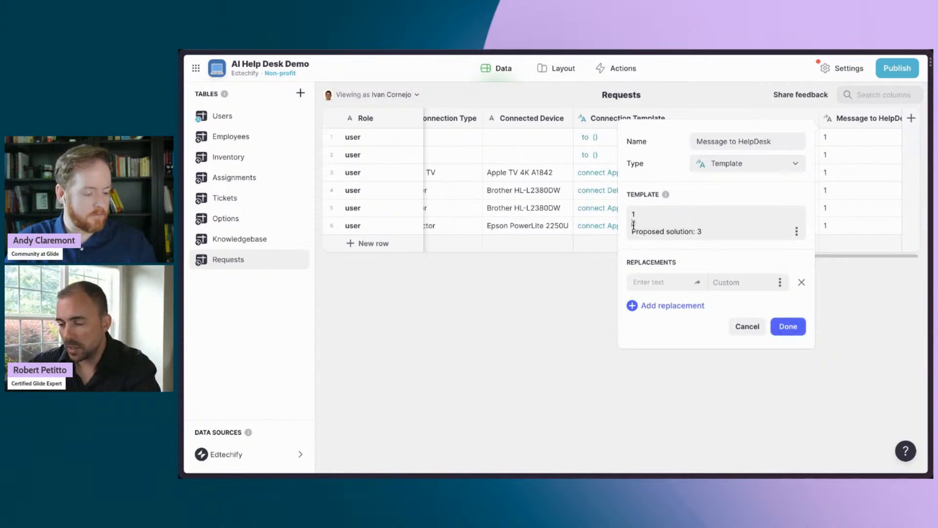
{"action": "type", "text": "Inqu"}
{"action": "type", "text": "iry: 2"}
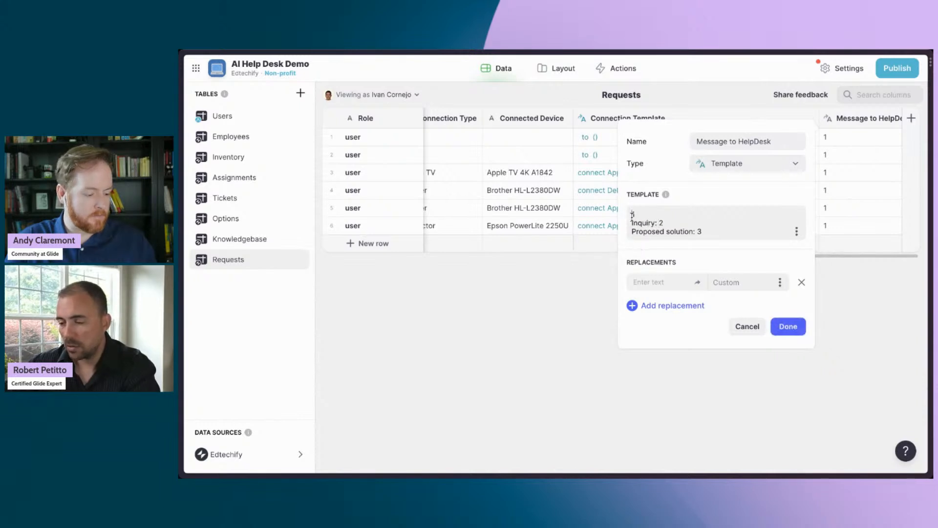
{"action": "left_click", "coordinate": [632, 215]}
{"action": "type", "text": "User:"}
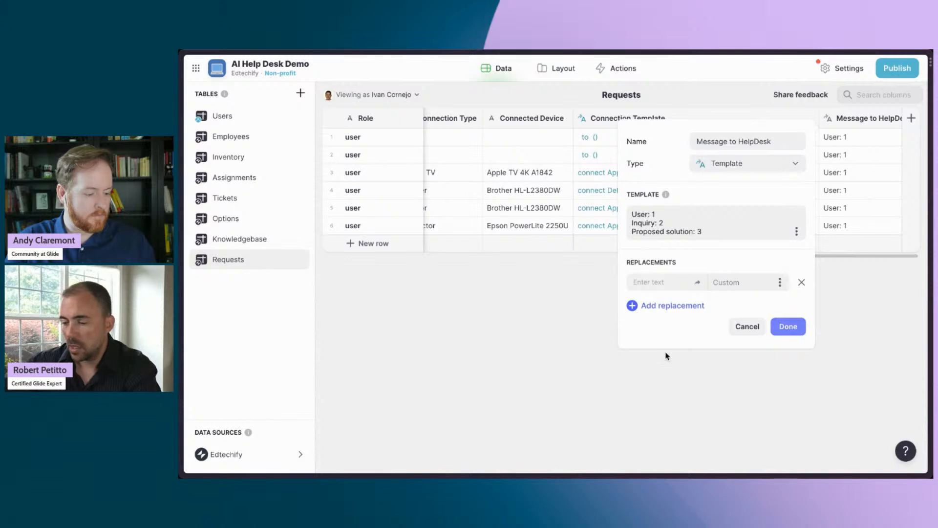
- Add three template replacements for the placeholders 1, 2 and 3
{"action": "left_click", "coordinate": [667, 307]}
{"action": "left_click", "coordinate": [666, 328]}
{"action": "left_click", "coordinate": [660, 284]}
{"action": "type", "text": "1"}
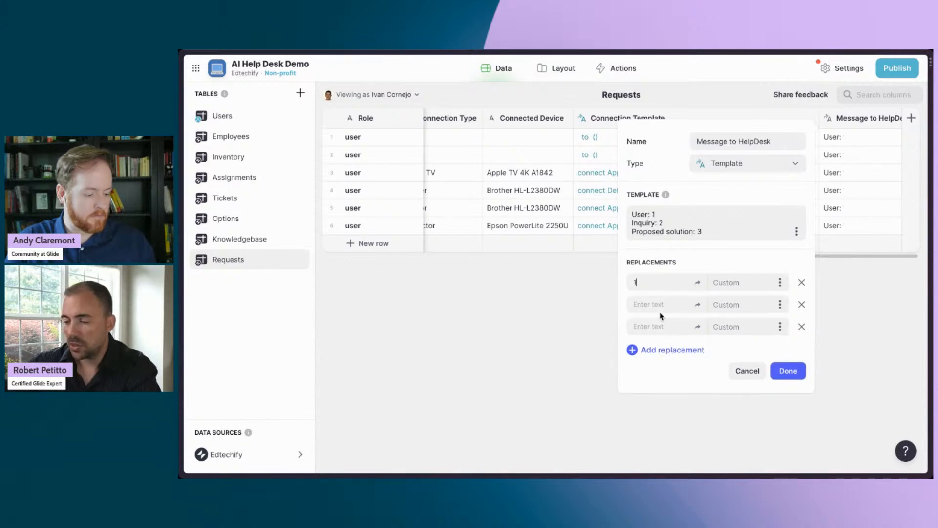
{"action": "left_click", "coordinate": [660, 304]}
{"action": "type", "text": "2"}
{"action": "left_click", "coordinate": [654, 326]}
{"action": "type", "text": "3"}
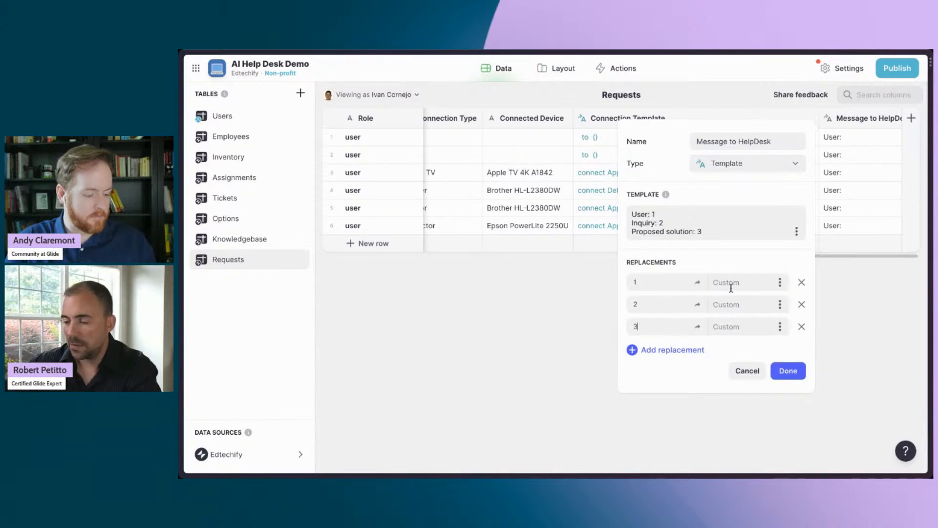
- Map placeholders 1, 2 and 3 to the Owner, Content and Response columns and confirm
{"action": "left_click", "coordinate": [781, 283]}
{"action": "scroll", "coordinate": [757, 247], "scroll_direction": "down", "scroll_amount": 3}
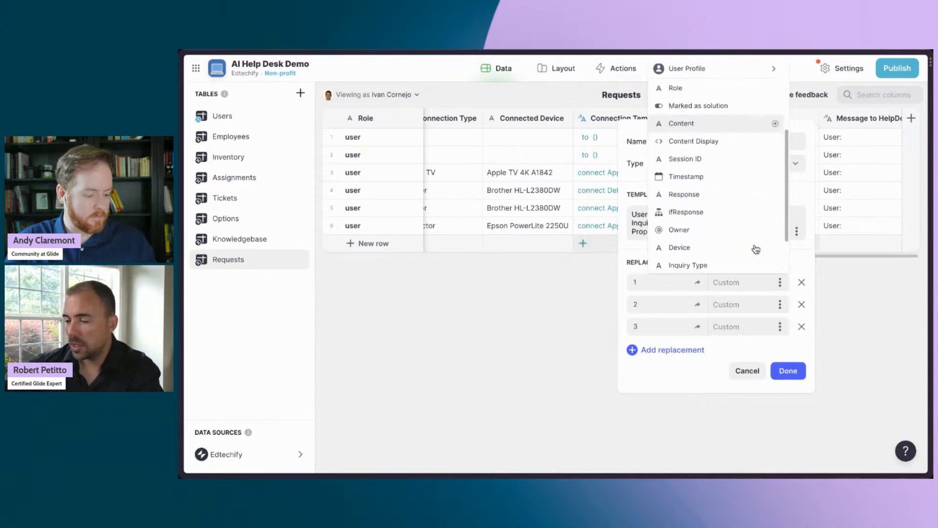
{"action": "left_click", "coordinate": [736, 230]}
{"action": "left_click", "coordinate": [780, 305]}
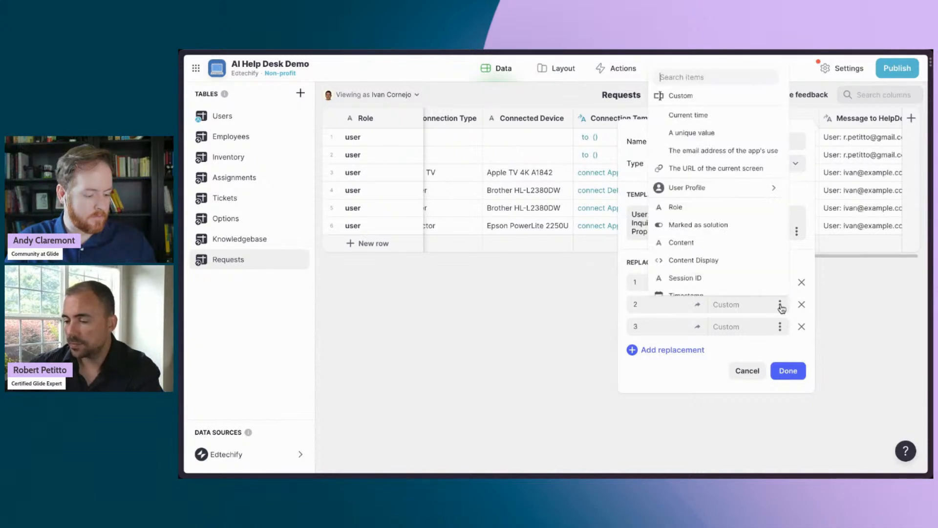
{"action": "scroll", "coordinate": [762, 224], "scroll_direction": "down", "scroll_amount": 5}
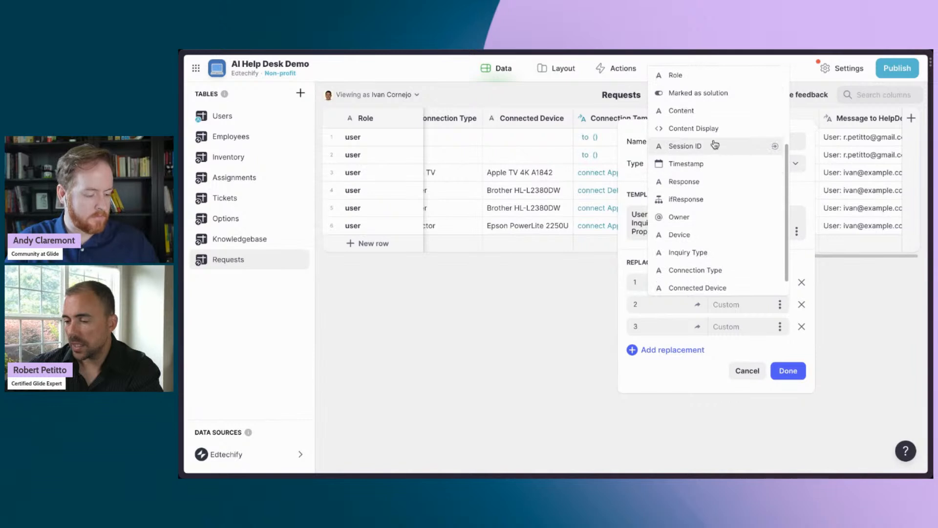
{"action": "left_click", "coordinate": [708, 111]}
{"action": "left_click", "coordinate": [781, 326]}
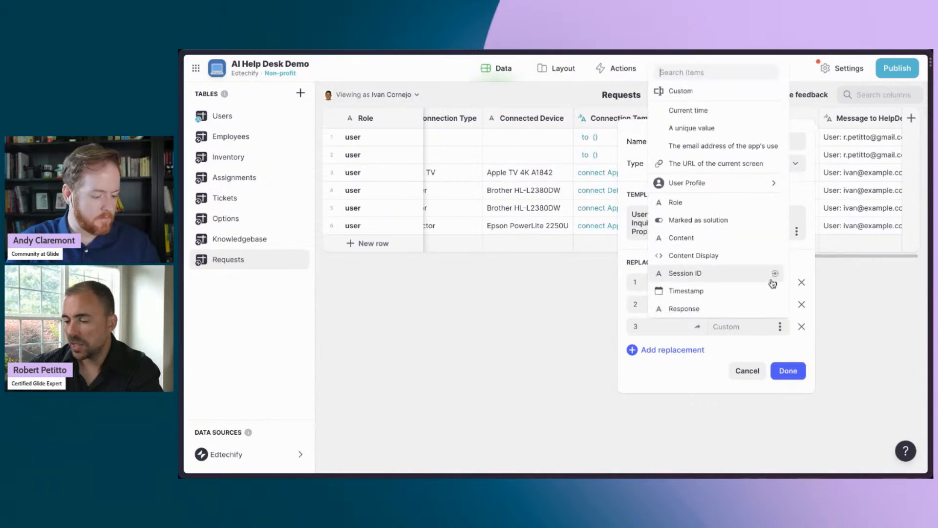
{"action": "scroll", "coordinate": [772, 283], "scroll_direction": "down", "scroll_amount": 5}
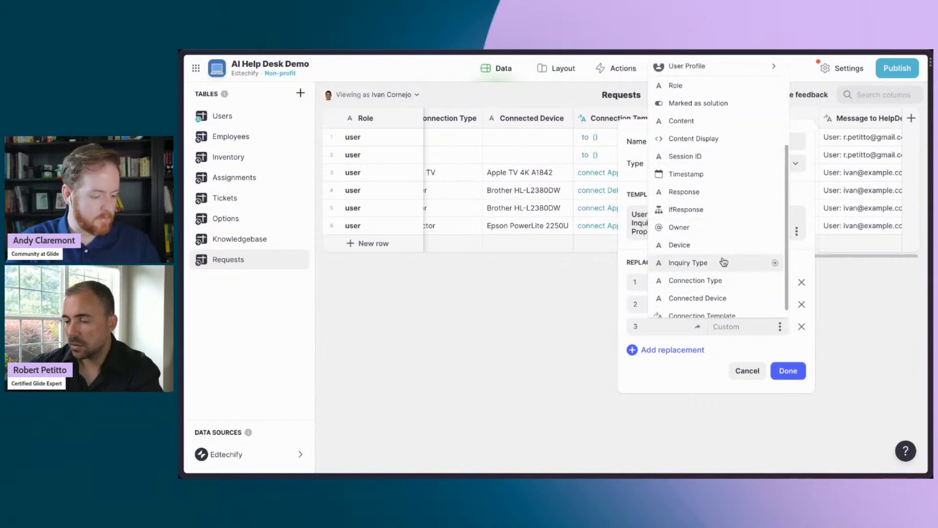
{"action": "left_click", "coordinate": [696, 192]}
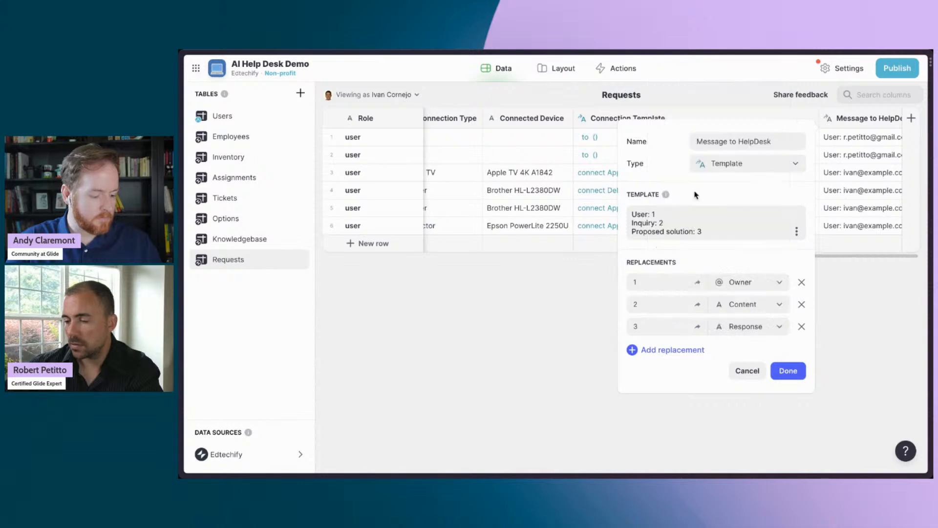
{"action": "left_click", "coordinate": [783, 371]}
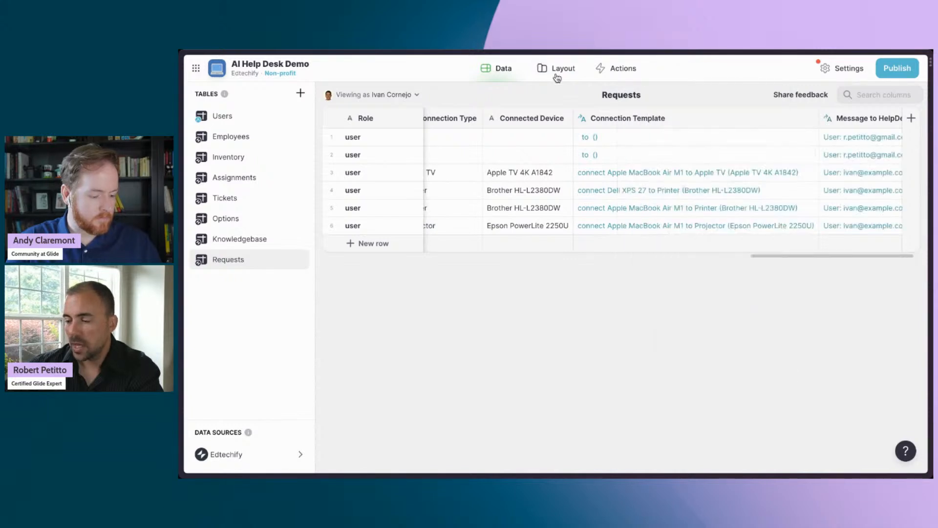
- Switch to the Layout editor and go back from the hint detail to the Add to Requests form
{"action": "left_click", "coordinate": [557, 73]}
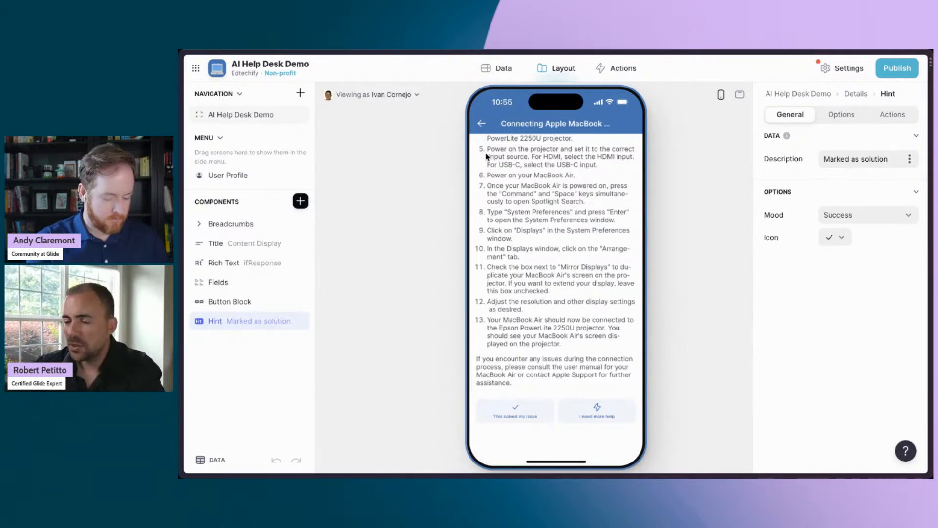
{"action": "left_click", "coordinate": [483, 130]}
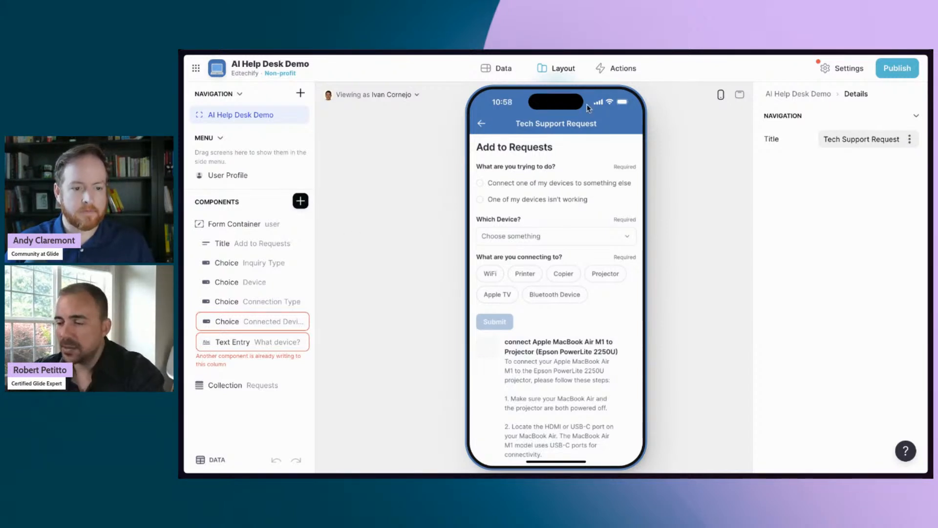
{"action": "left_click", "coordinate": [499, 69]}
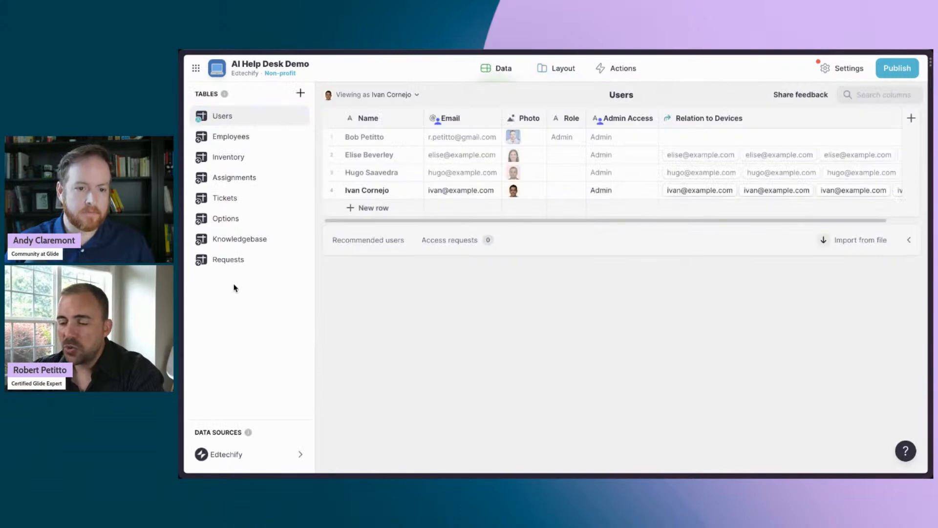
{"action": "left_click", "coordinate": [223, 264]}
{"action": "left_click", "coordinate": [229, 245]}
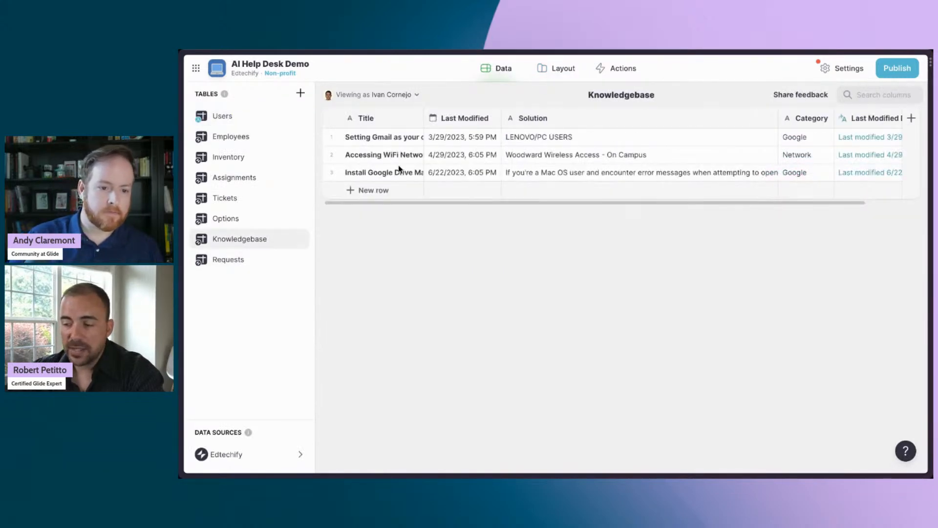
{"action": "left_click", "coordinate": [537, 149]}
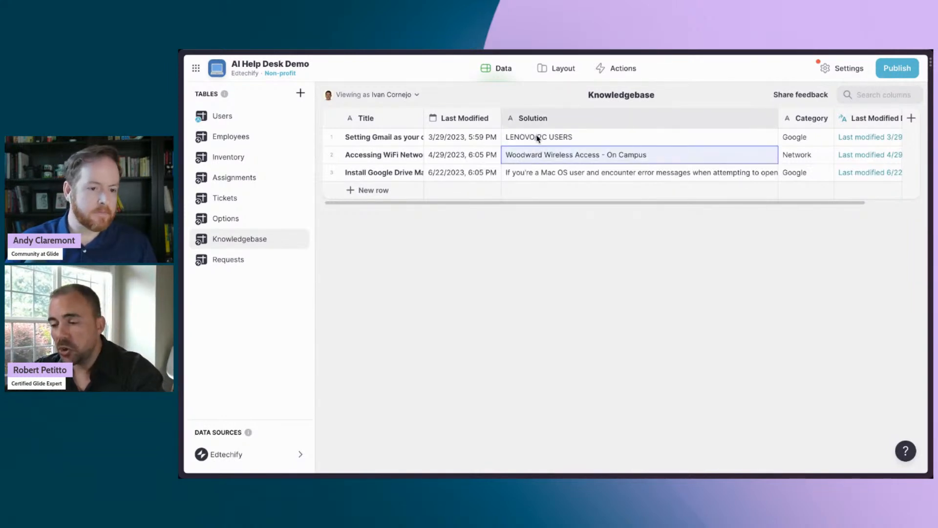
{"action": "left_click", "coordinate": [550, 75]}
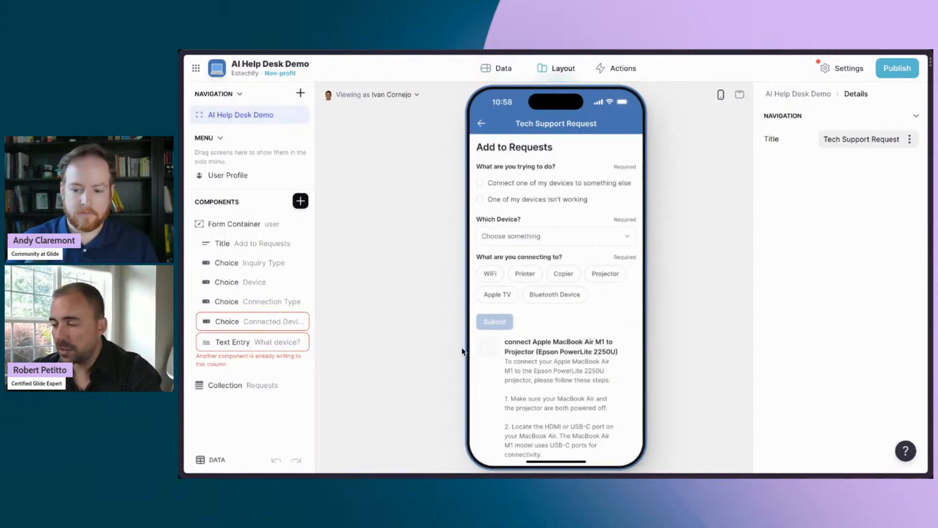
- Add an OpenAI 'Answer question about a table' step after the ChatGPT step in Set Content and Call OpenAI
{"action": "left_click", "coordinate": [229, 224]}
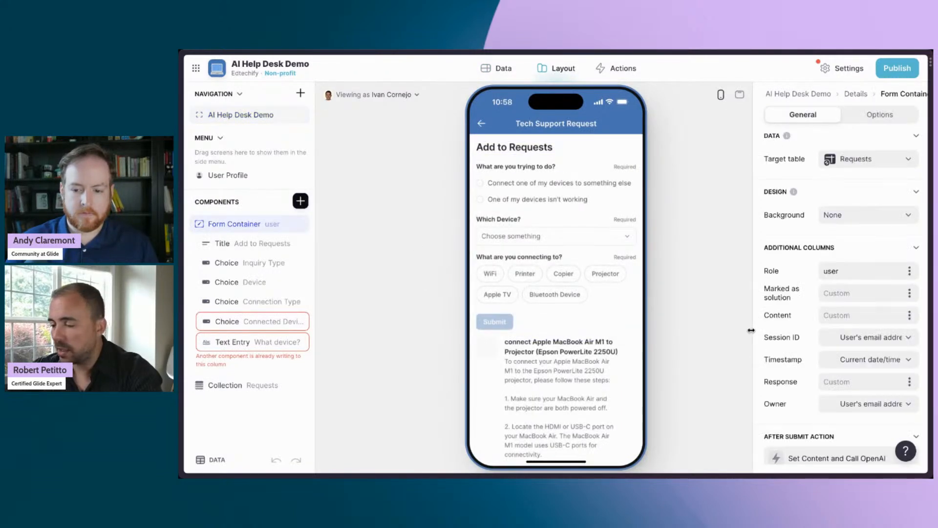
{"action": "scroll", "coordinate": [848, 406], "scroll_direction": "down", "scroll_amount": 3}
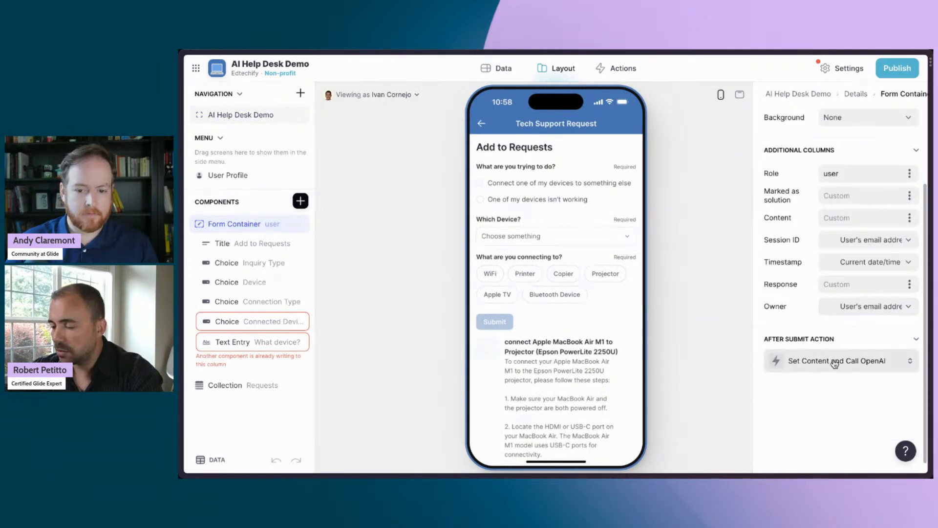
{"action": "left_click", "coordinate": [816, 366]}
{"action": "left_click", "coordinate": [742, 428]}
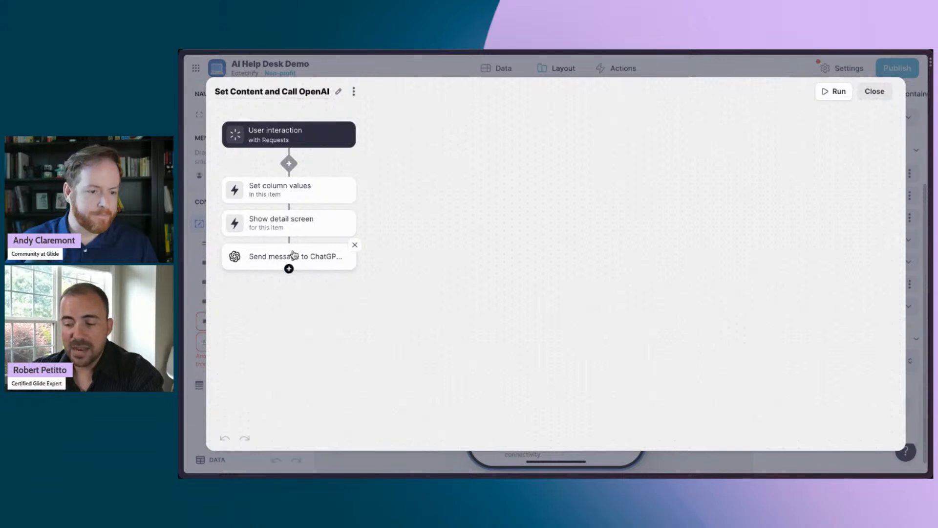
{"action": "left_click", "coordinate": [289, 269]}
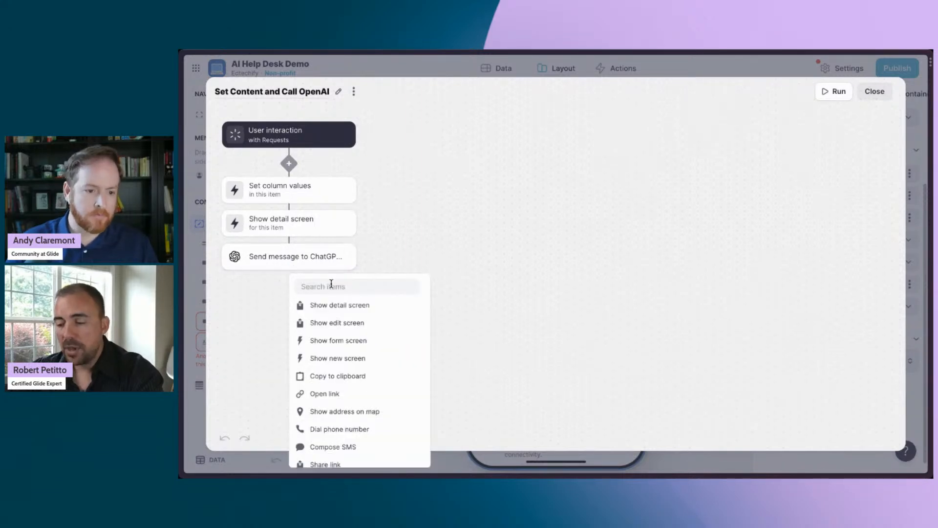
{"action": "type", "text": "ask"}
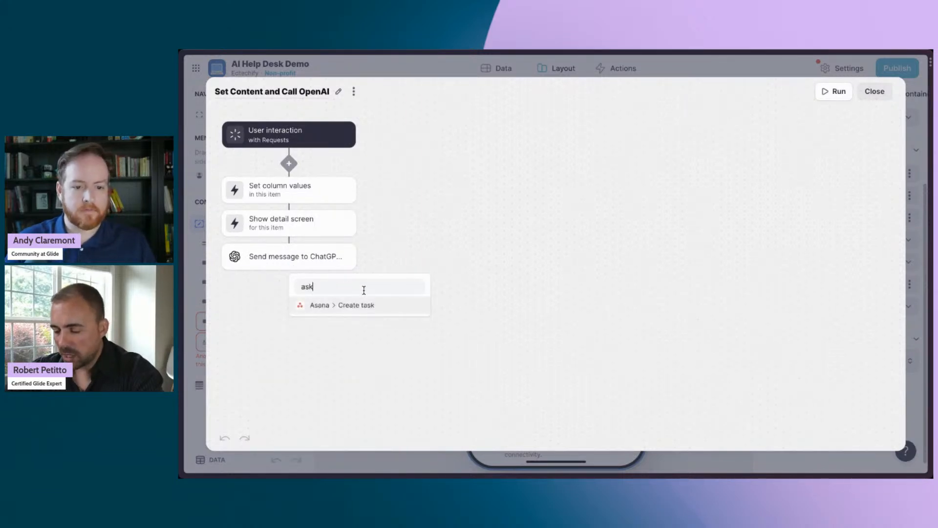
{"action": "key", "text": "BackSpace"}
{"action": "key", "text": "BackSpace"}
{"action": "key", "text": "BackSpace"}
{"action": "type", "text": "ans"}
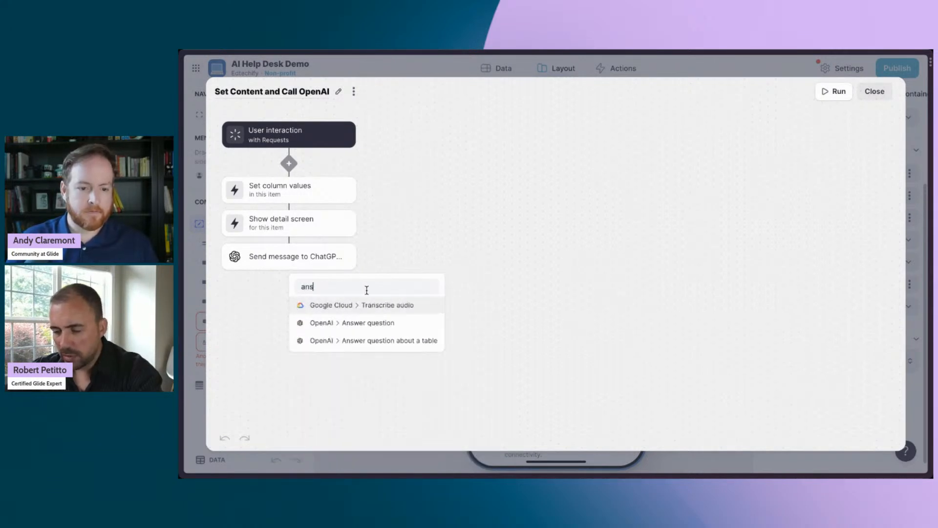
{"action": "left_click", "coordinate": [386, 341]}
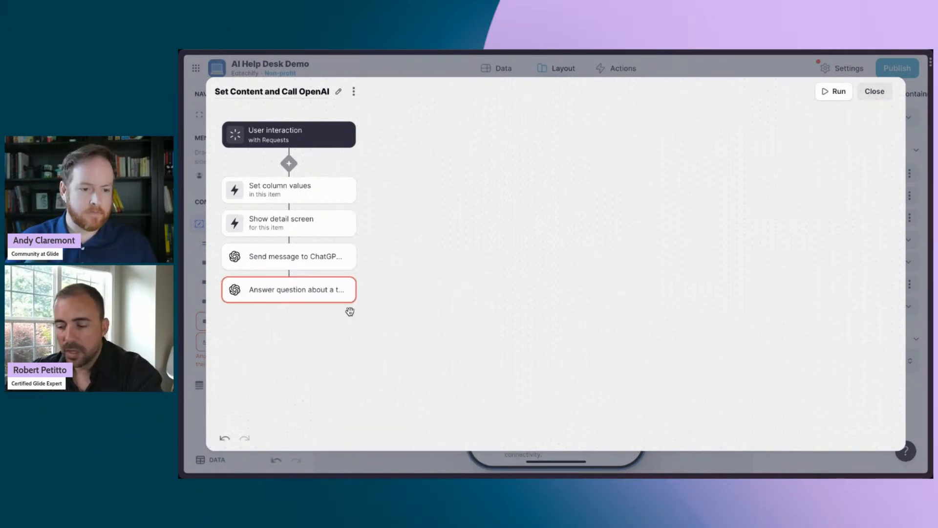
- Configure the step with Knowledgebase as table, Response as output, and Connection Template as question
{"action": "left_click", "coordinate": [336, 294]}
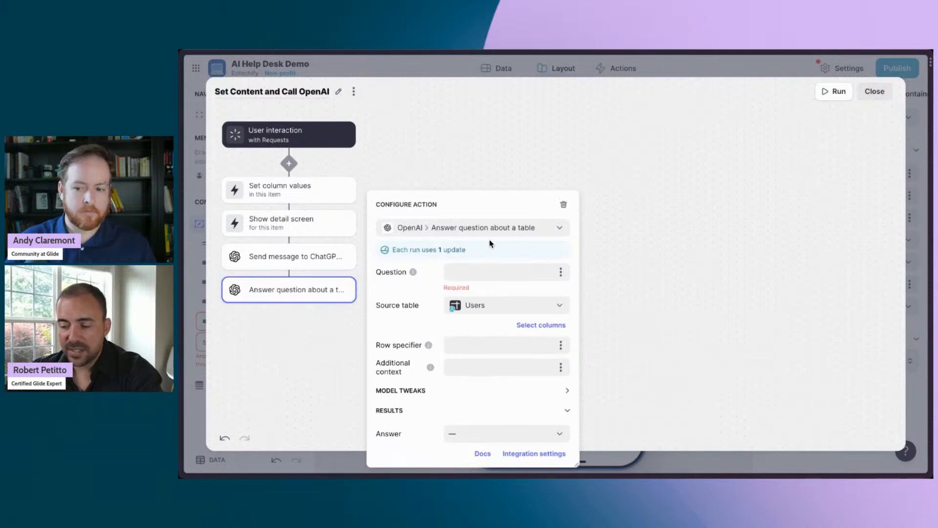
{"action": "left_click", "coordinate": [560, 271]}
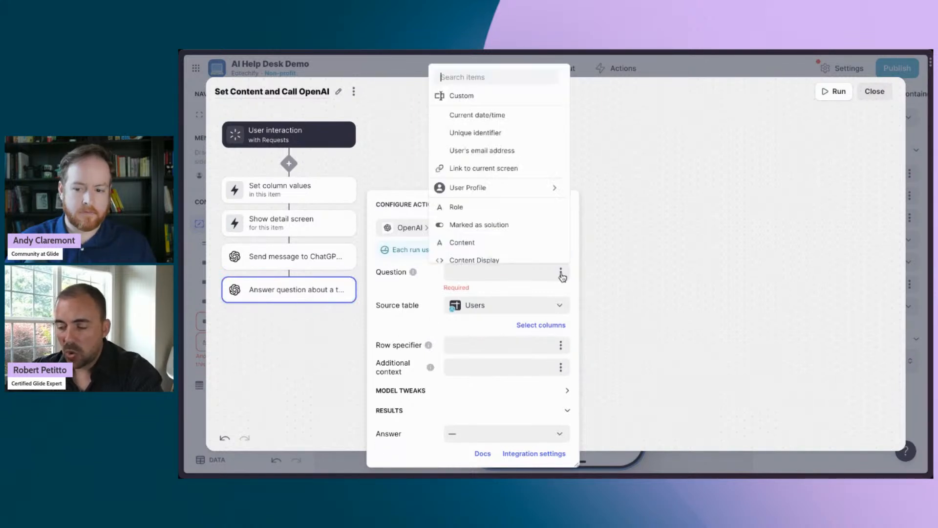
{"action": "left_click", "coordinate": [519, 234]}
{"action": "scroll", "coordinate": [488, 154], "scroll_direction": "up", "scroll_amount": 3}
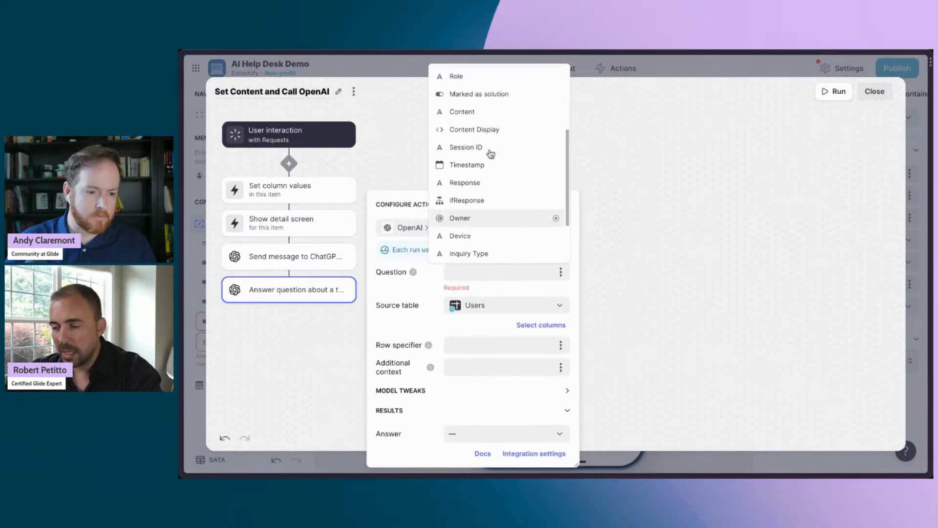
{"action": "left_click", "coordinate": [645, 176]}
{"action": "left_click", "coordinate": [307, 286]}
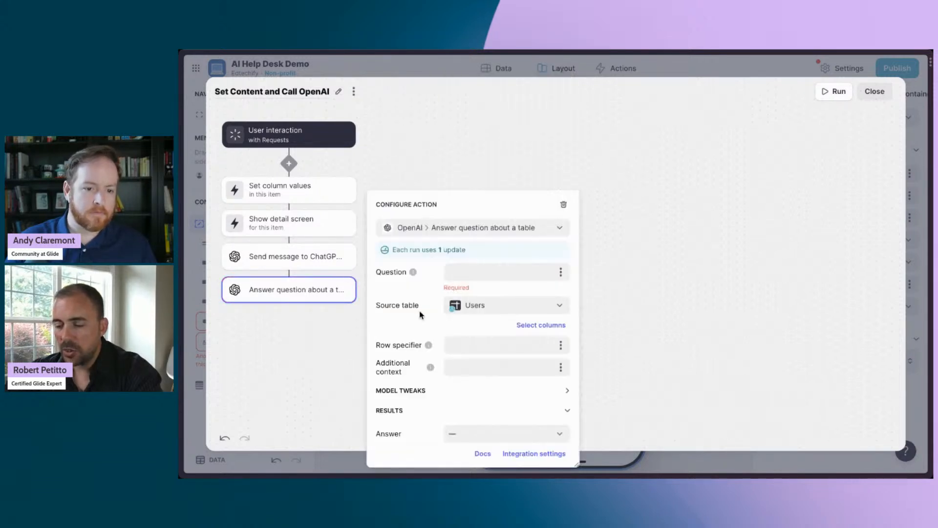
{"action": "left_click", "coordinate": [481, 309]}
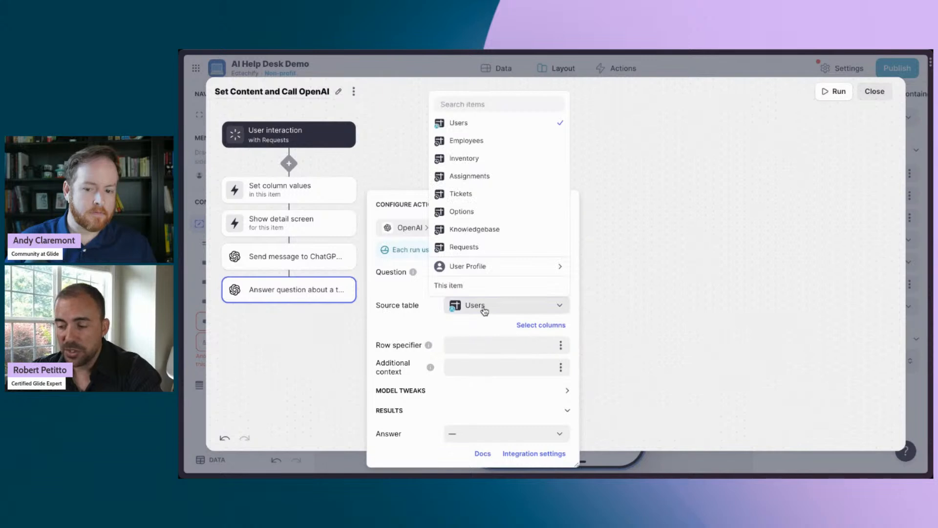
{"action": "left_click", "coordinate": [484, 236]}
{"action": "left_click", "coordinate": [466, 438]}
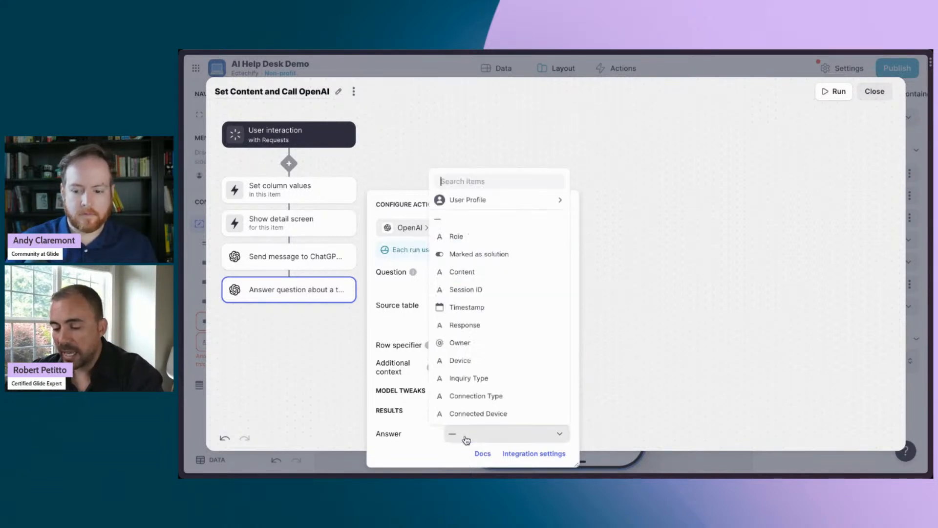
{"action": "left_click", "coordinate": [471, 326]}
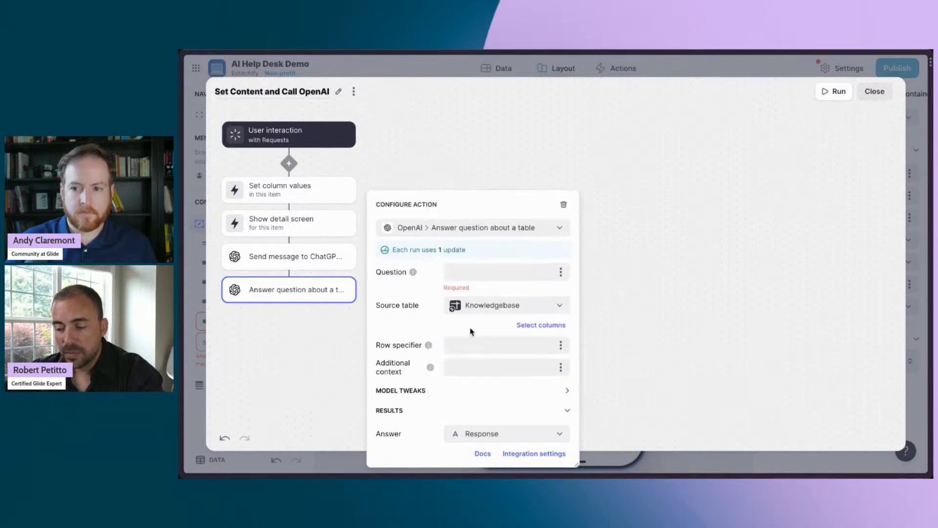
{"action": "left_click", "coordinate": [560, 273]}
{"action": "scroll", "coordinate": [513, 203], "scroll_direction": "down", "scroll_amount": 5}
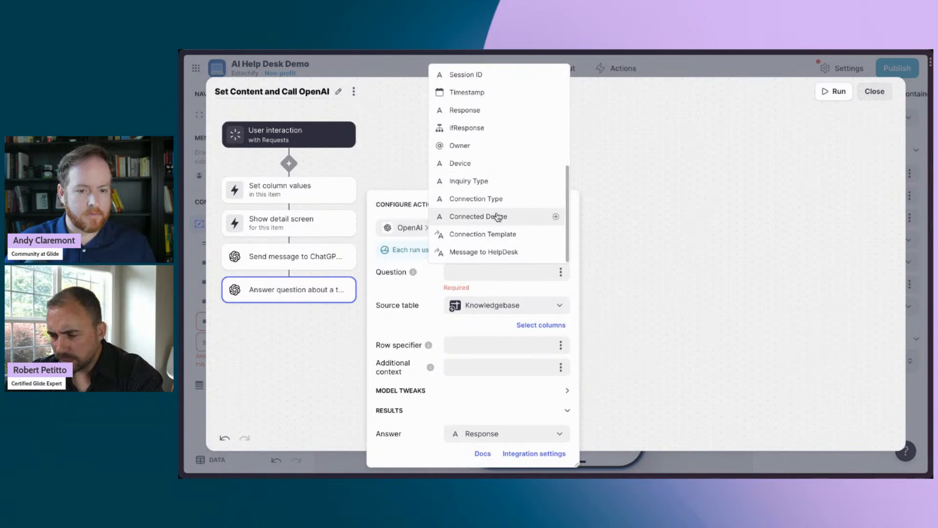
{"action": "left_click", "coordinate": [478, 235]}
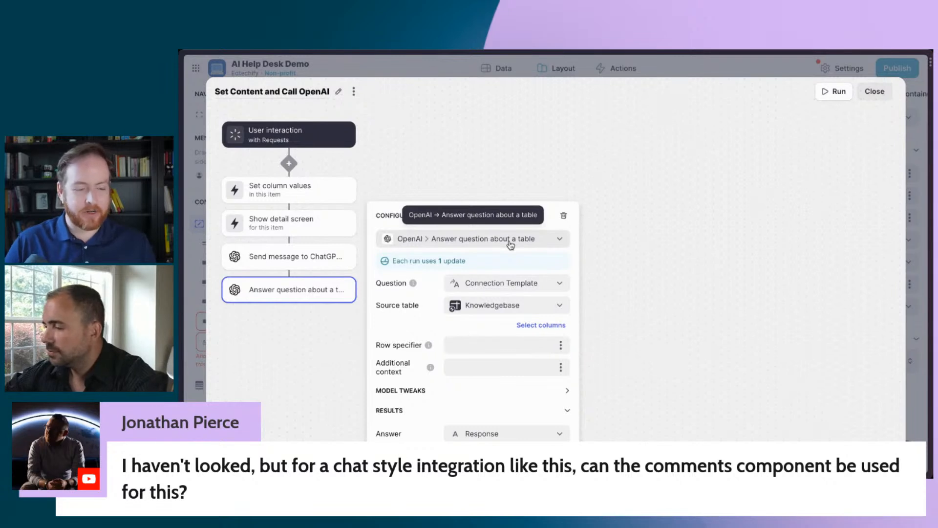
- Close the workflow editor, add a Comments component below the Requests collection, then go to Data
{"action": "left_click", "coordinate": [887, 96]}
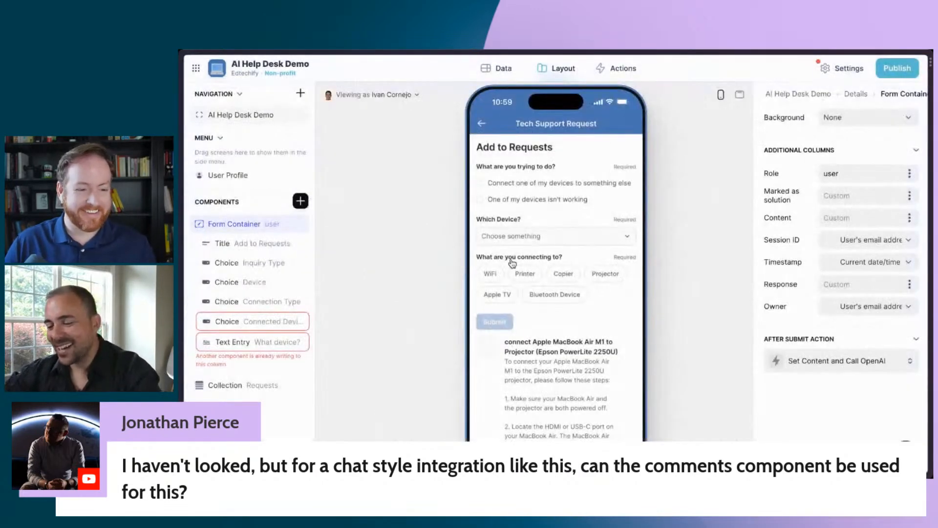
{"action": "scroll", "coordinate": [531, 373], "scroll_direction": "down", "scroll_amount": 3}
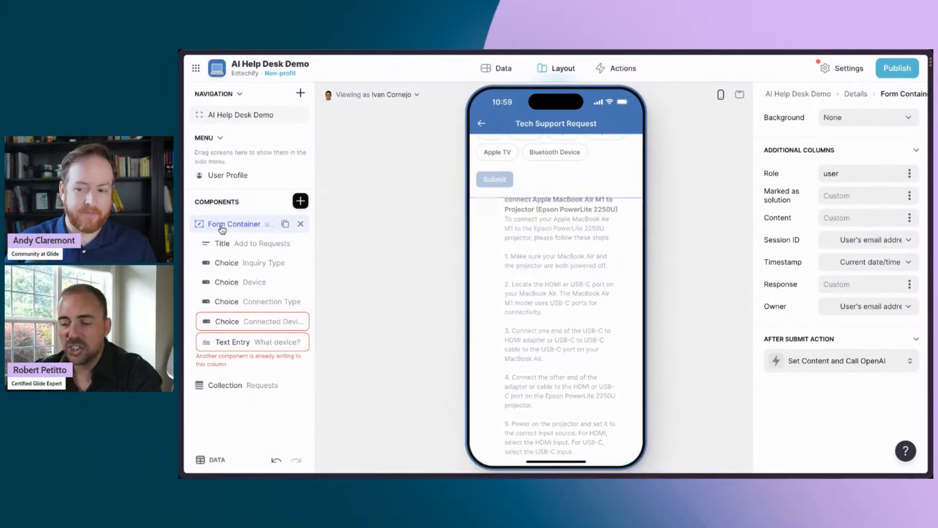
{"action": "left_click", "coordinate": [300, 201]}
{"action": "type", "text": "comme"}
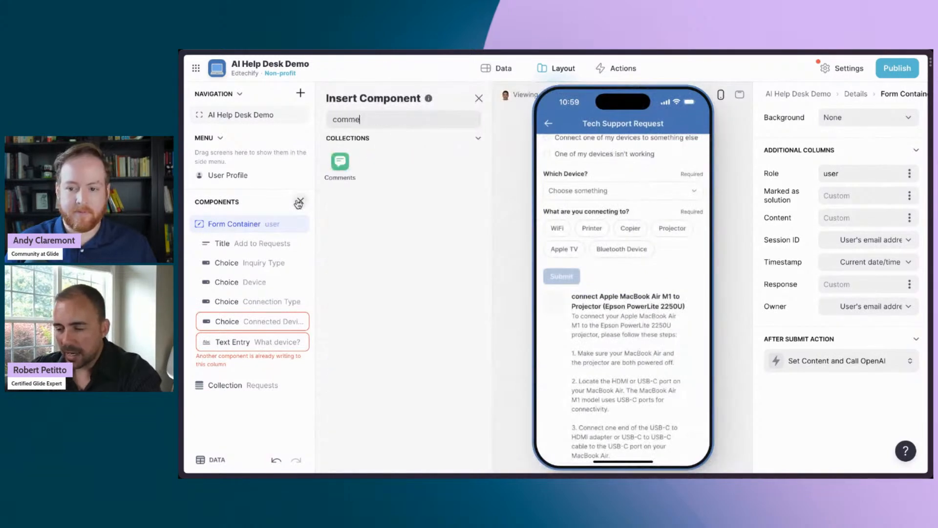
{"action": "left_click", "coordinate": [341, 163]}
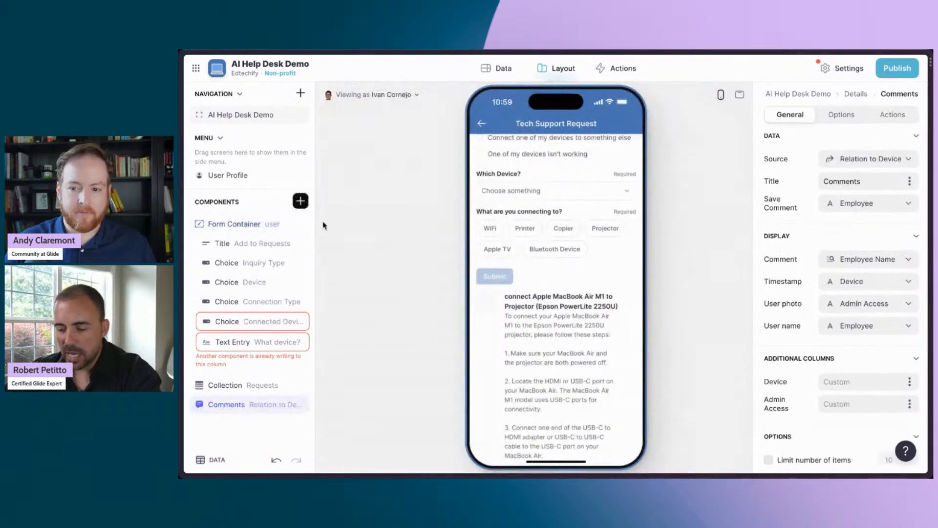
{"action": "scroll", "coordinate": [624, 325], "scroll_direction": "down", "scroll_amount": 5}
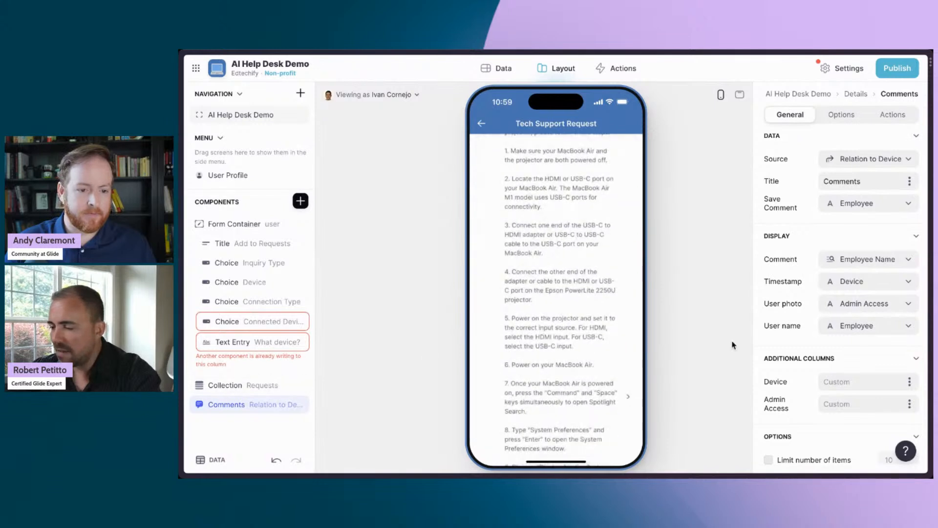
{"action": "scroll", "coordinate": [822, 343], "scroll_direction": "down", "scroll_amount": 3}
{"action": "scroll", "coordinate": [823, 343], "scroll_direction": "down", "scroll_amount": 1}
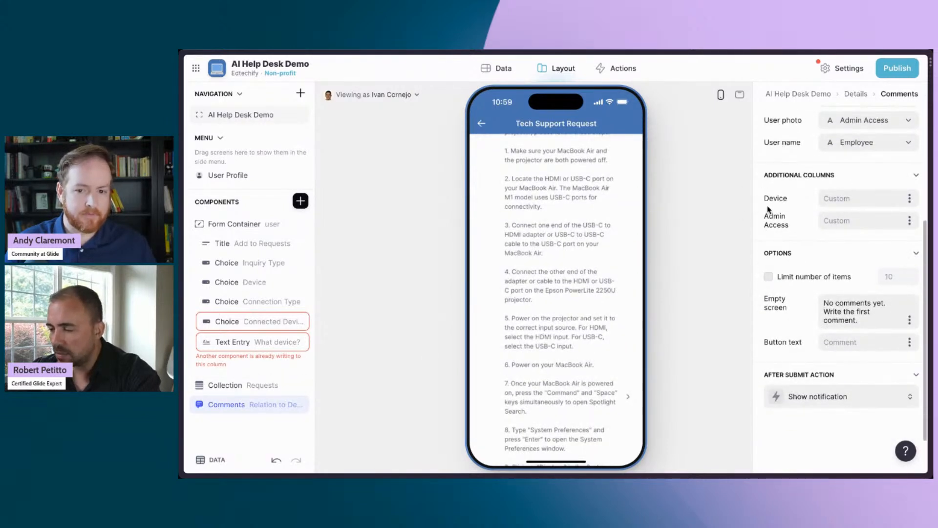
{"action": "scroll", "coordinate": [768, 209], "scroll_direction": "up", "scroll_amount": 4}
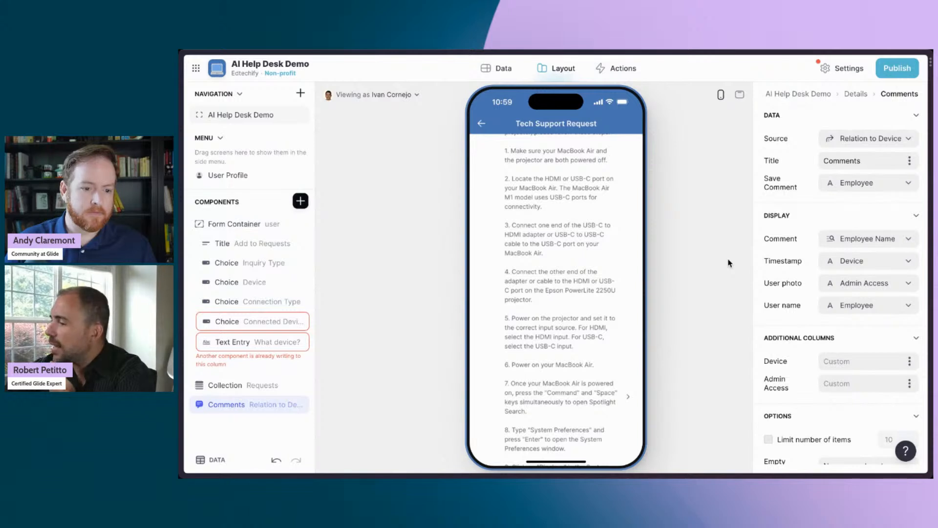
{"action": "left_click", "coordinate": [499, 76]}
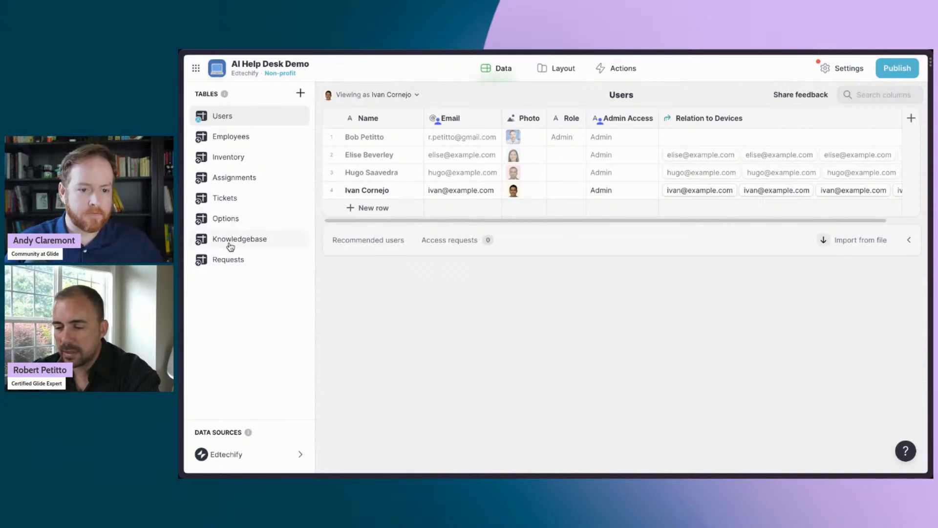
- Add a new row to the Requests table with Role set to system
{"action": "left_click", "coordinate": [230, 260]}
{"action": "scroll", "coordinate": [698, 213], "scroll_direction": "right", "scroll_amount": 10}
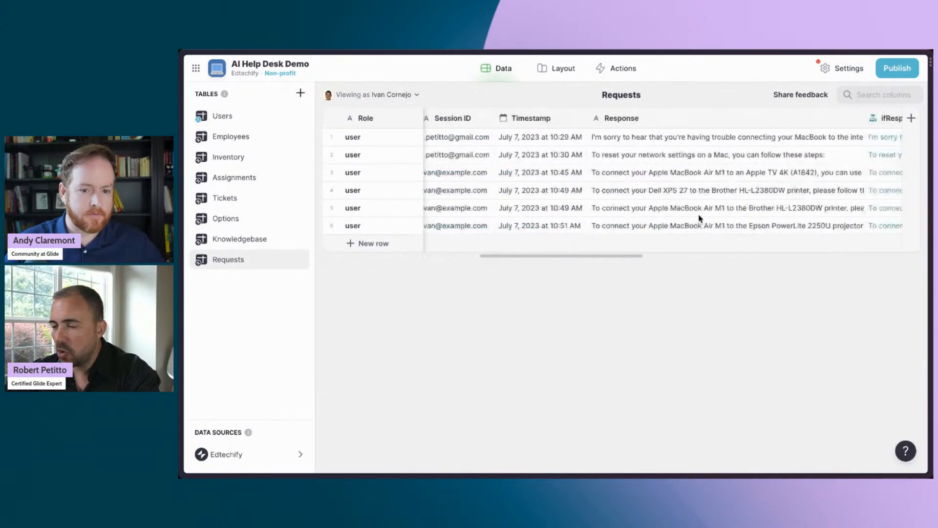
{"action": "left_click", "coordinate": [637, 119]}
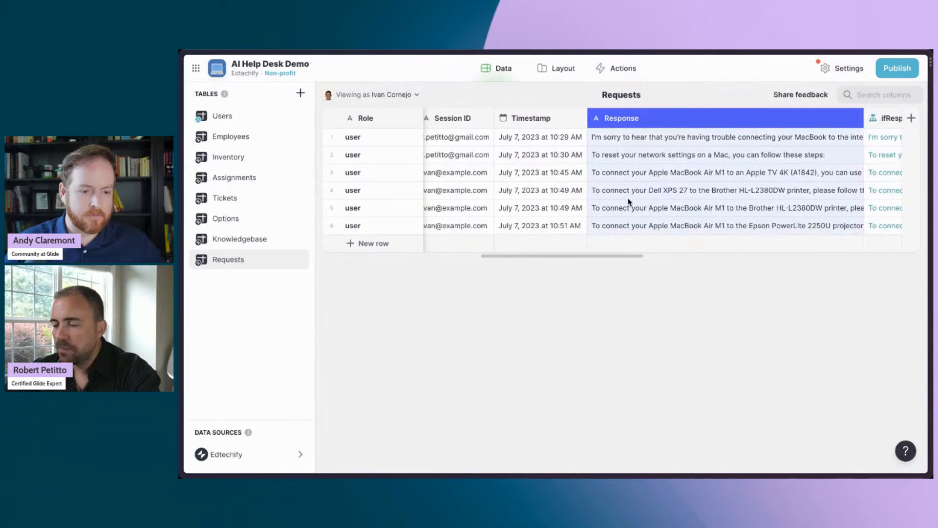
{"action": "scroll", "coordinate": [629, 202], "scroll_direction": "left", "scroll_amount": 10}
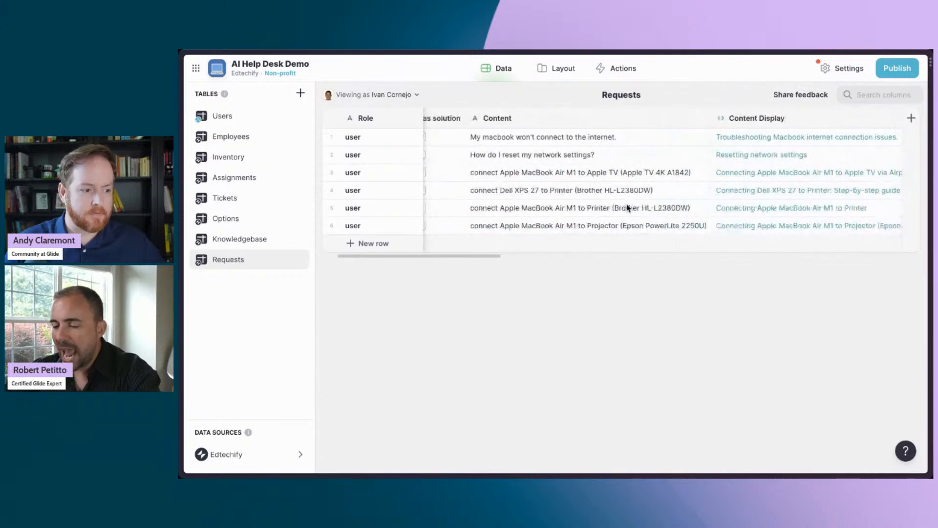
{"action": "left_click", "coordinate": [365, 247]}
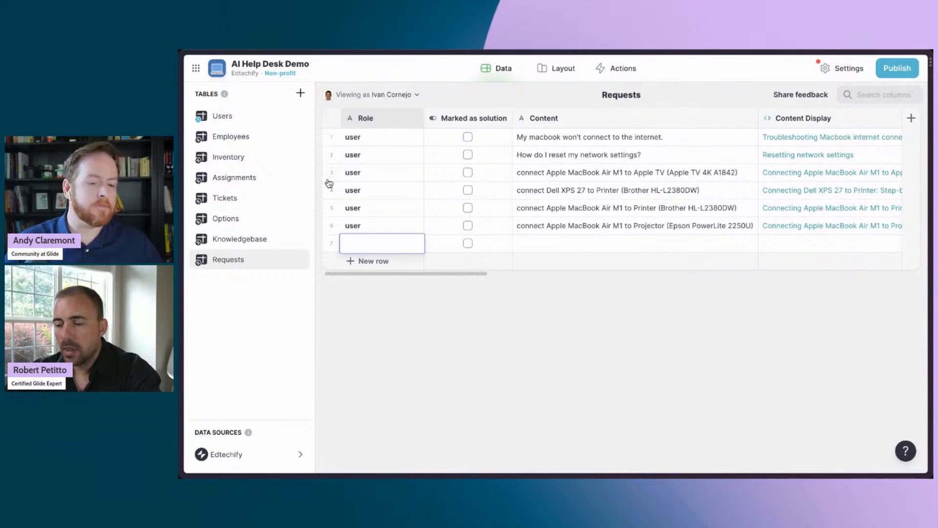
{"action": "left_click", "coordinate": [380, 229]}
{"action": "left_click", "coordinate": [370, 241]}
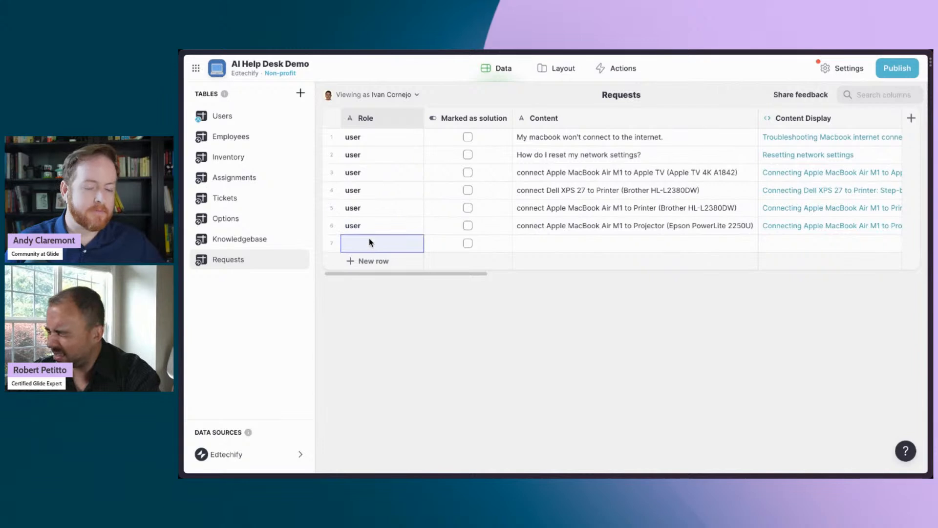
{"action": "type", "text": "system"}
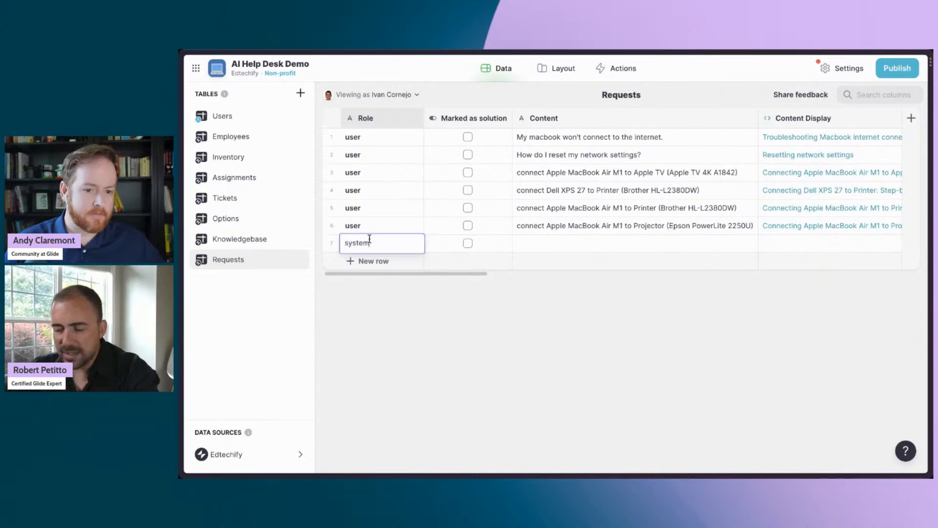
{"action": "left_click", "coordinate": [578, 246]}
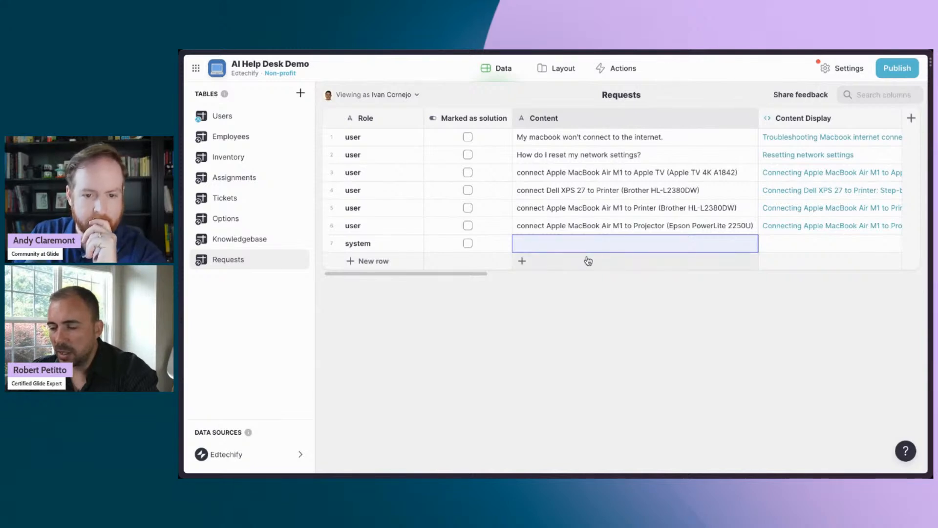
- Set the new row's Session ID to helpbot and return to the Layout editor
{"action": "scroll", "coordinate": [594, 257], "scroll_direction": "right", "scroll_amount": 6}
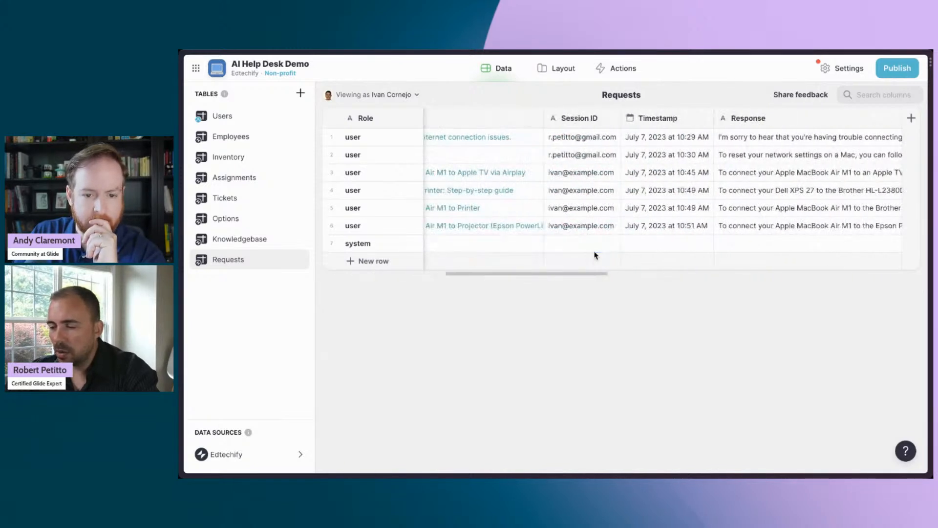
{"action": "left_click", "coordinate": [578, 225]}
{"action": "left_click", "coordinate": [577, 243]}
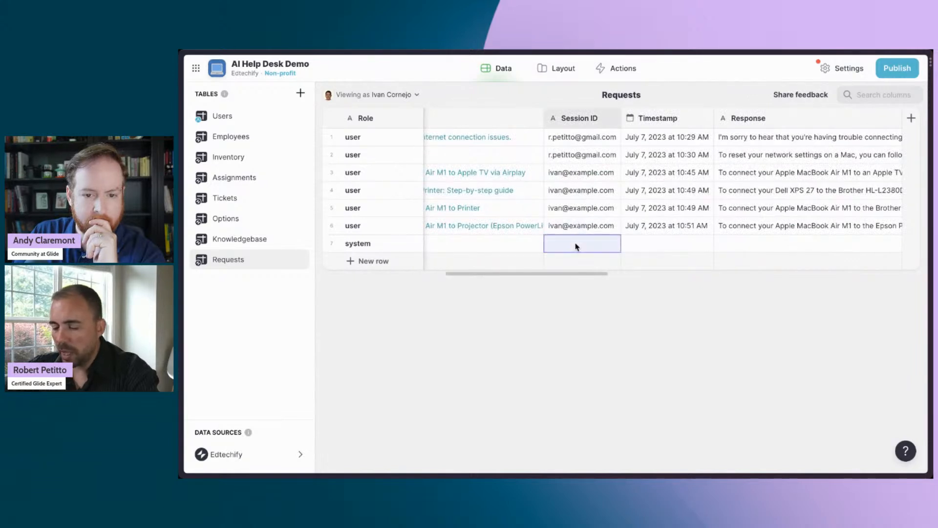
{"action": "type", "text": "helpbot"}
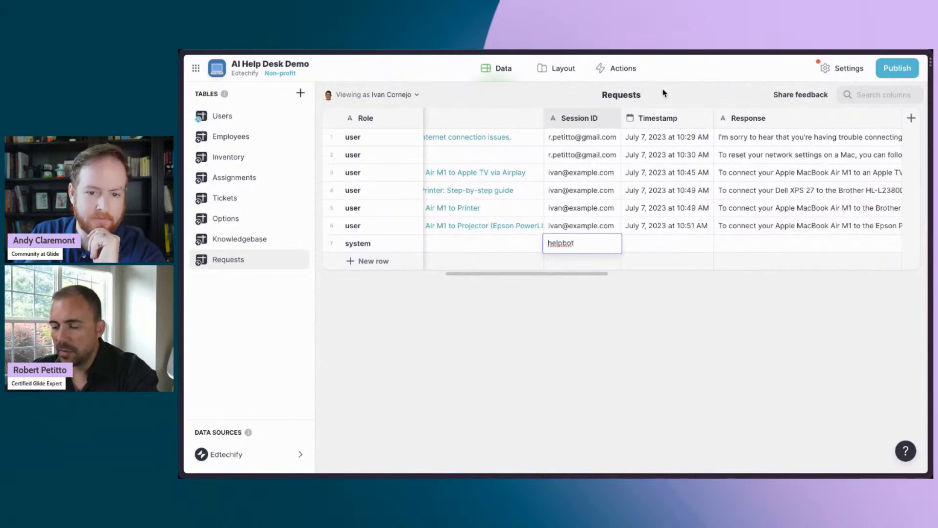
{"action": "left_click", "coordinate": [557, 69]}
{"action": "scroll", "coordinate": [785, 304], "scroll_direction": "down", "scroll_amount": 1}
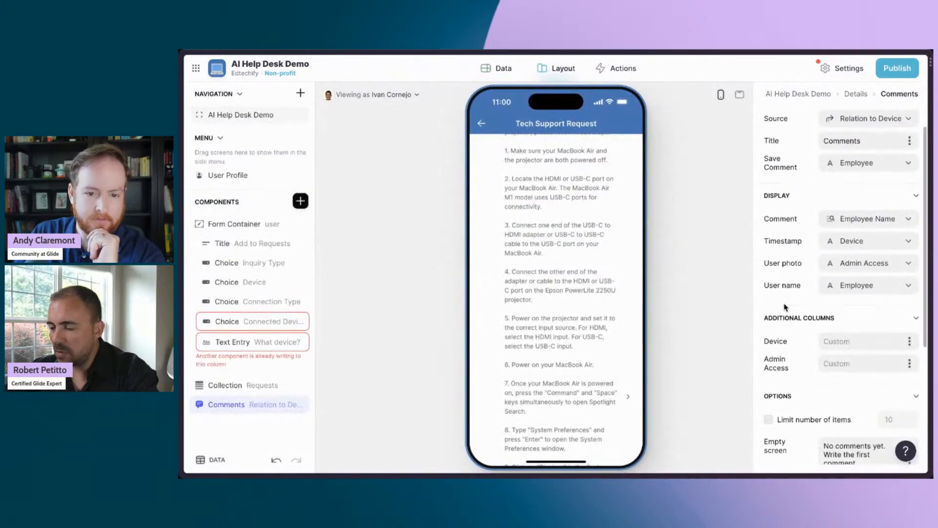
- Select the Form Container and open its Set Content and Call OpenAI after-submit action
{"action": "scroll", "coordinate": [785, 307], "scroll_direction": "down", "scroll_amount": 1}
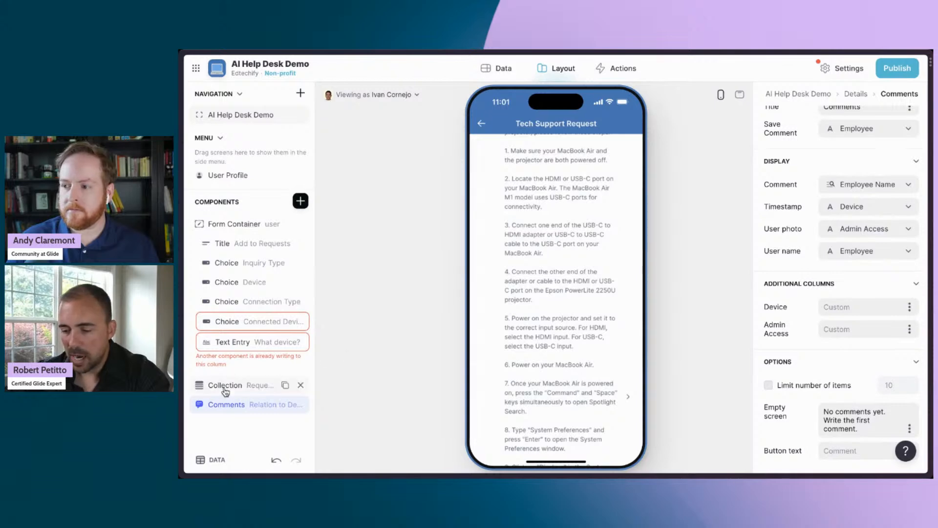
{"action": "left_click", "coordinate": [244, 223]}
{"action": "scroll", "coordinate": [815, 359], "scroll_direction": "down", "scroll_amount": 2}
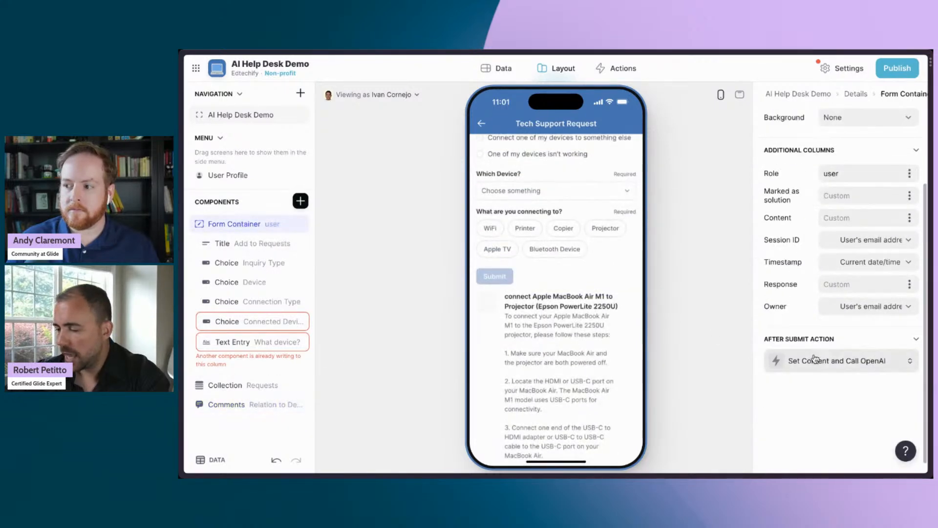
{"action": "left_click", "coordinate": [816, 359]}
- Edit the workflow and expand the Send message to ChatGPT step's model tweaks (gpt-3.5-turbo)
{"action": "left_click", "coordinate": [744, 428]}
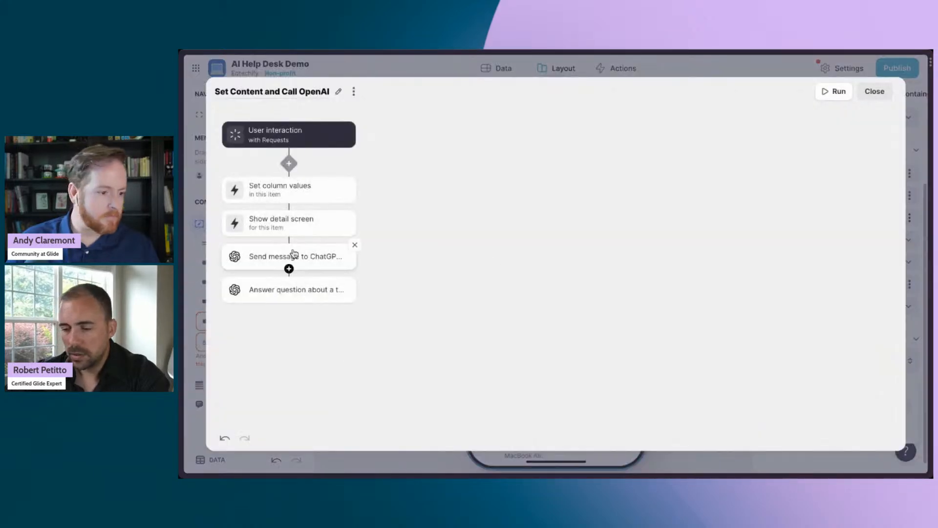
{"action": "left_click", "coordinate": [295, 255]}
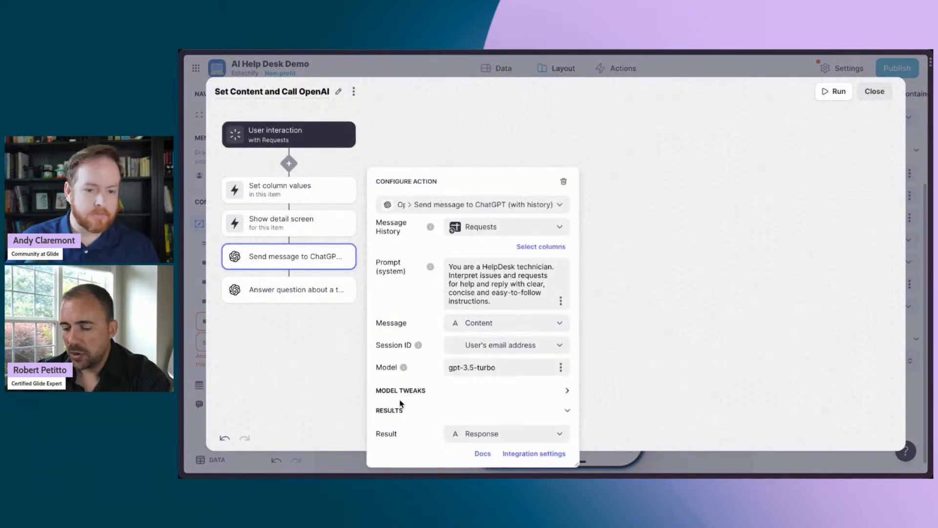
{"action": "left_click", "coordinate": [567, 390]}
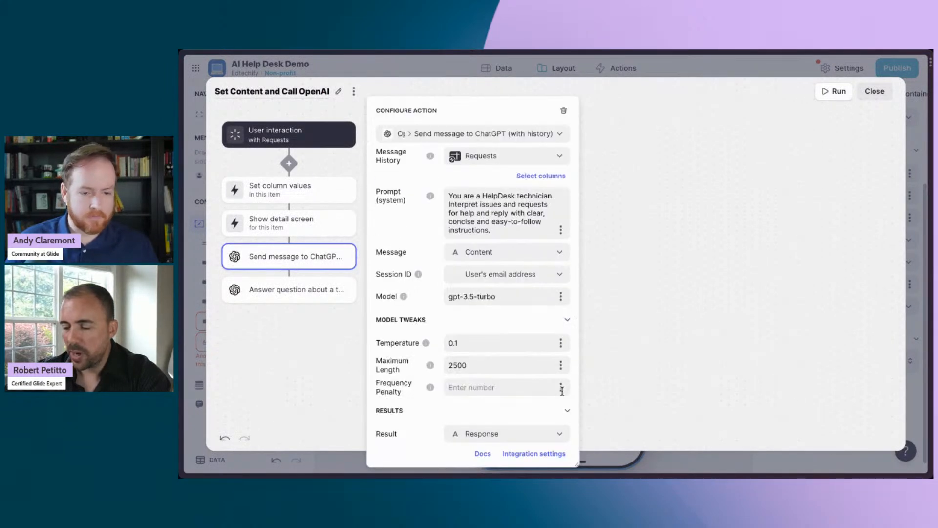
{"action": "left_click_drag", "start_coordinate": [497, 296], "coordinate": [448, 299]}
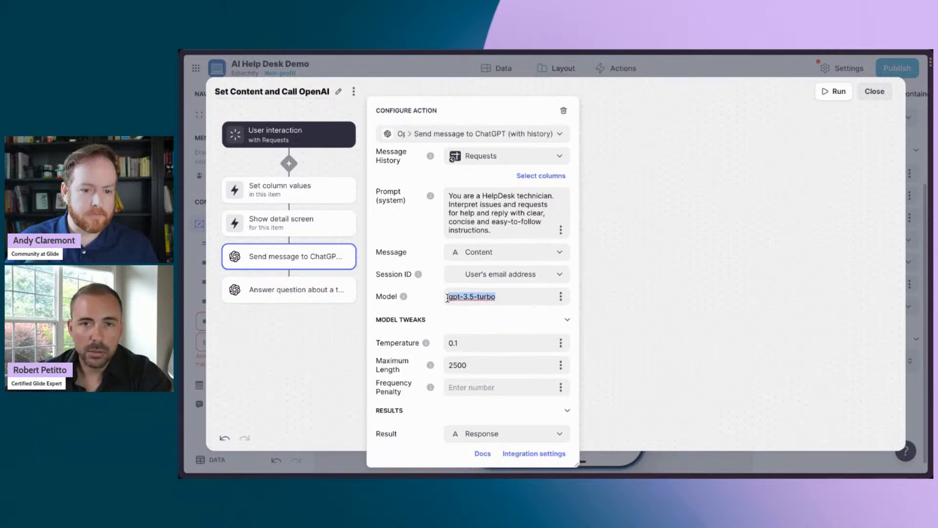